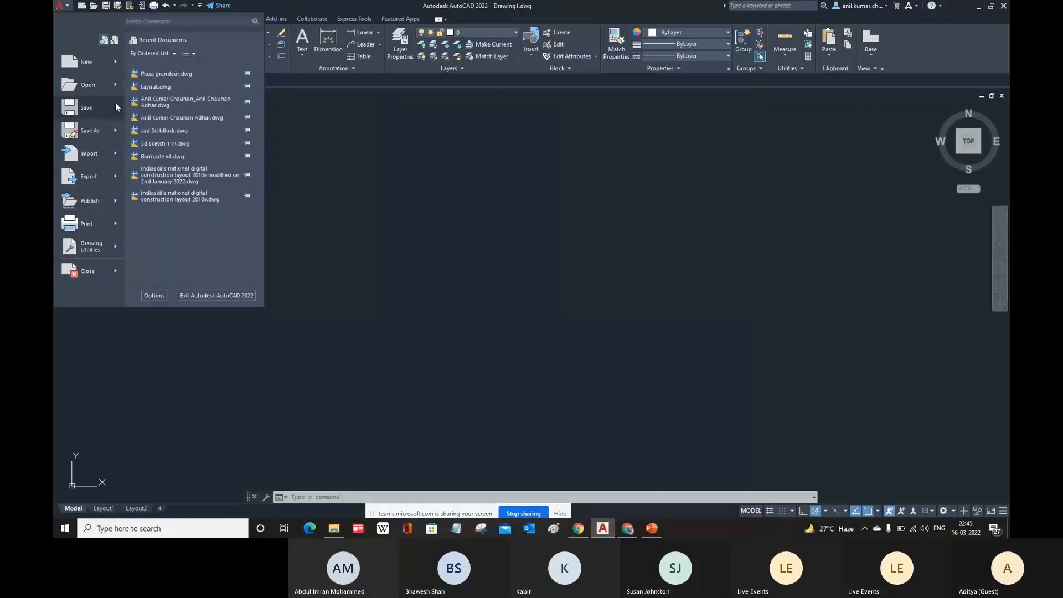
Open the recent drawing Plaza grandeur.dwg and look over its row of floor plans, area tables and building sections
click(170, 75)
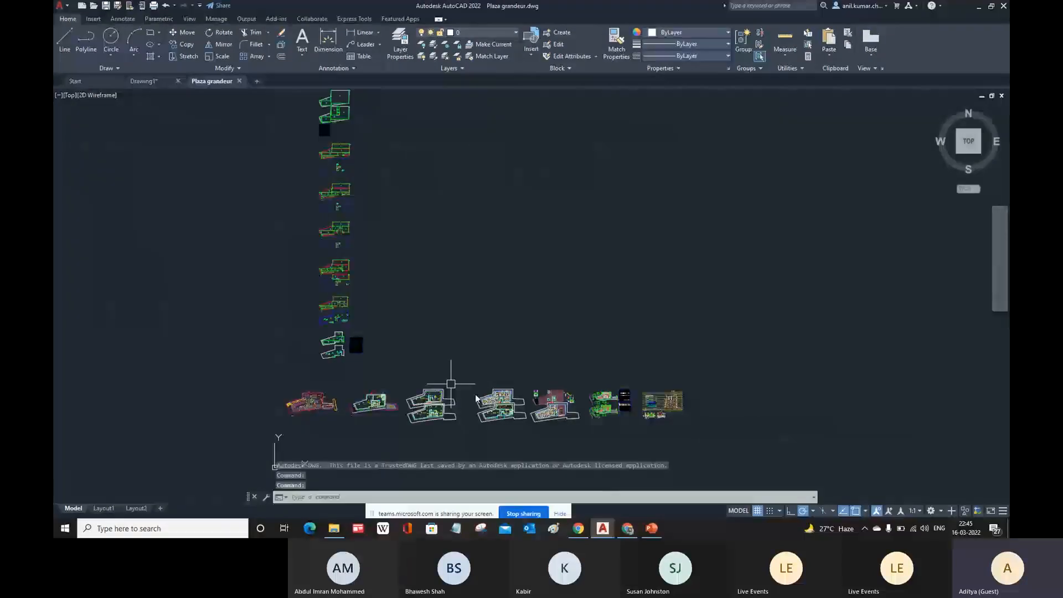
scroll(724, 423, up, 3)
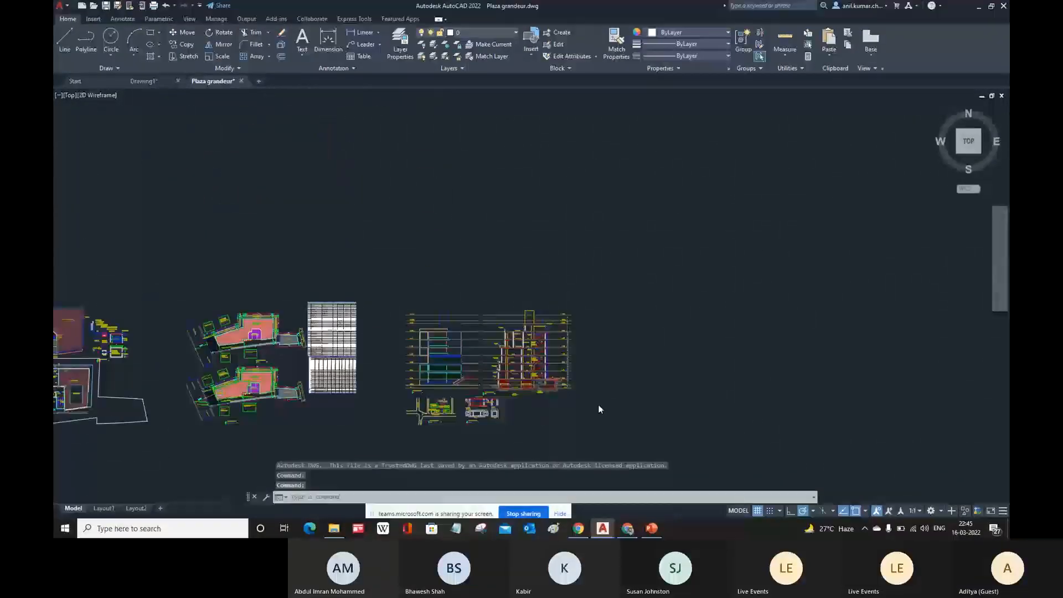
scroll(599, 409, up, 3)
scroll(522, 365, down, 2)
middle_drag(566, 315, 600, 295)
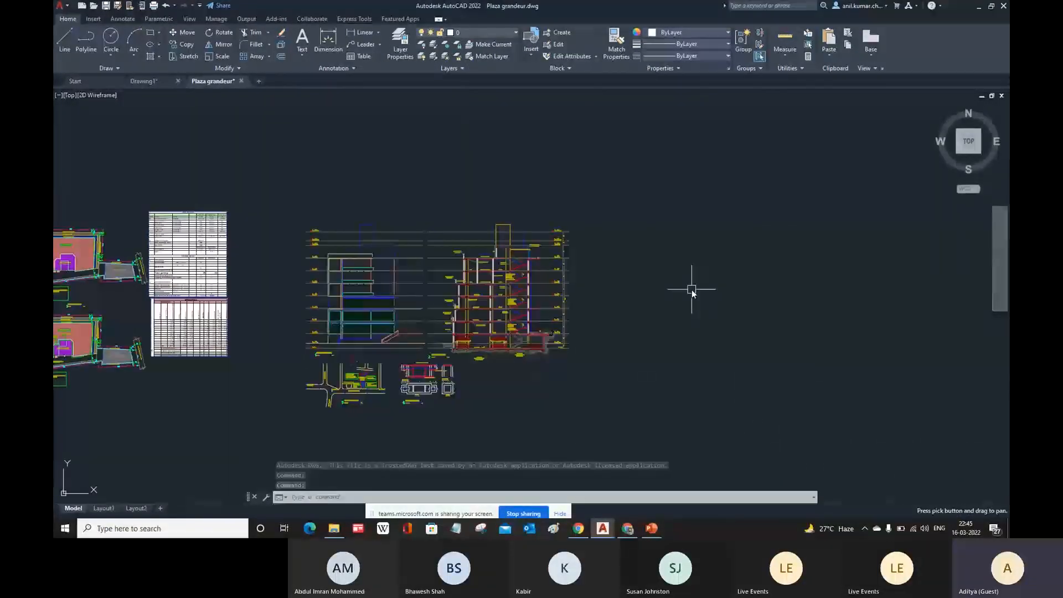
middle_drag(413, 304, 656, 303)
scroll(655, 303, down, 2)
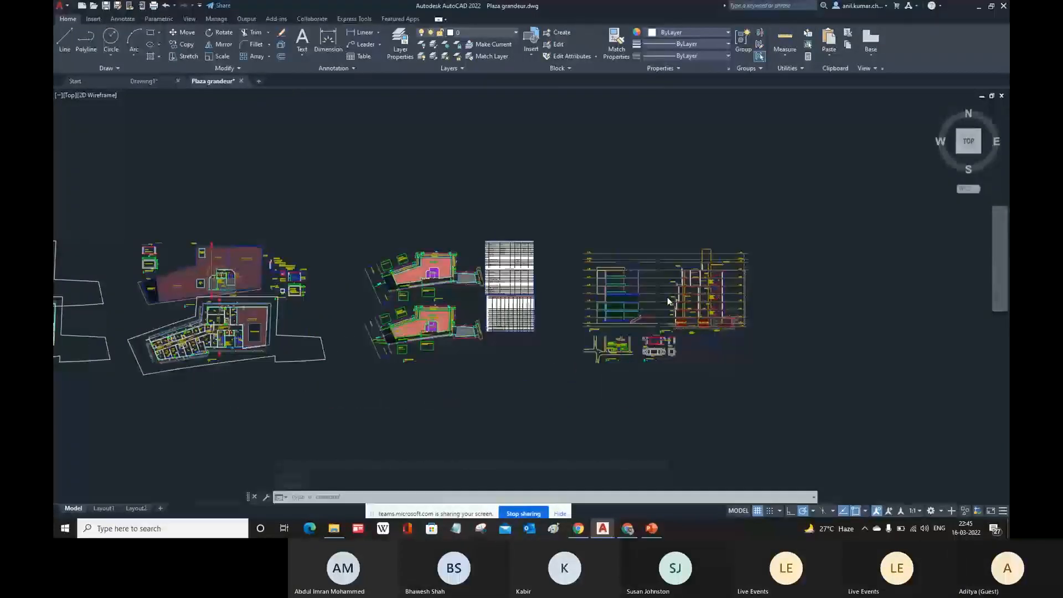
scroll(404, 233, down, 3)
mouse_move(403, 239)
middle_down()
mouse_move(447, 285)
mouse_move(447, 368)
middle_up()
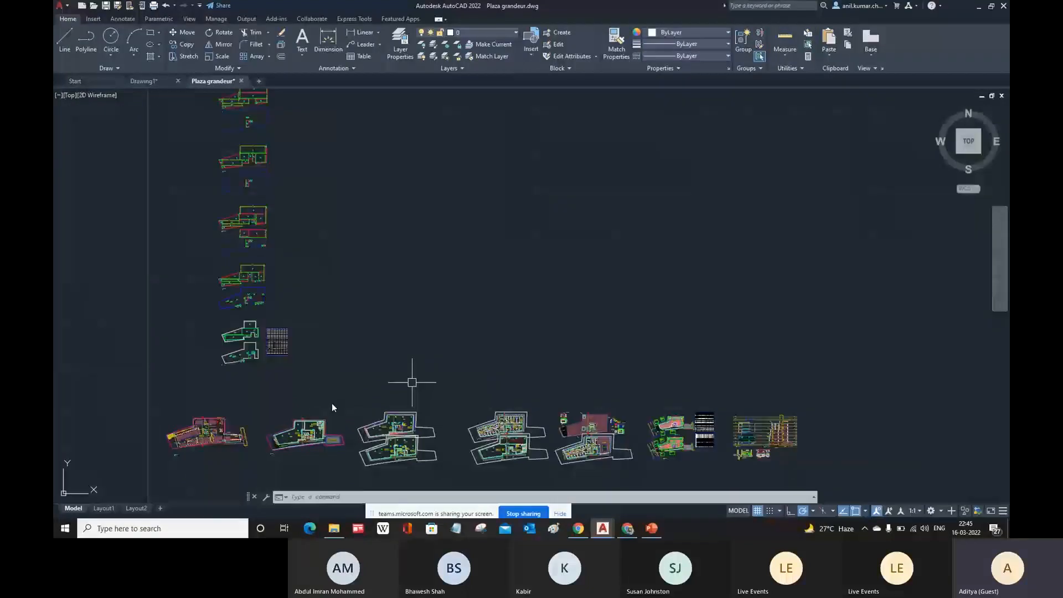
Examine the parking floor plan at the start of the row and compare it with the neighbouring floor plans
scroll(195, 442, up, 5)
scroll(197, 440, up, 2)
middle_drag(197, 440, 373, 393)
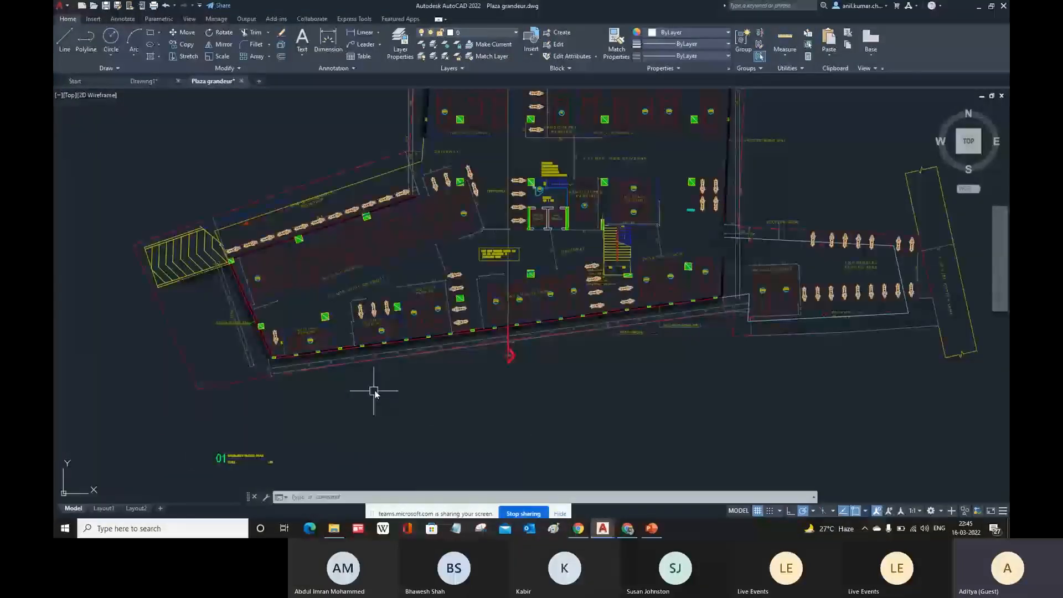
mouse_move(471, 294)
middle_down()
mouse_move(451, 332)
mouse_move(427, 345)
middle_up()
scroll(452, 333, down, 6)
scroll(427, 344, up, 4)
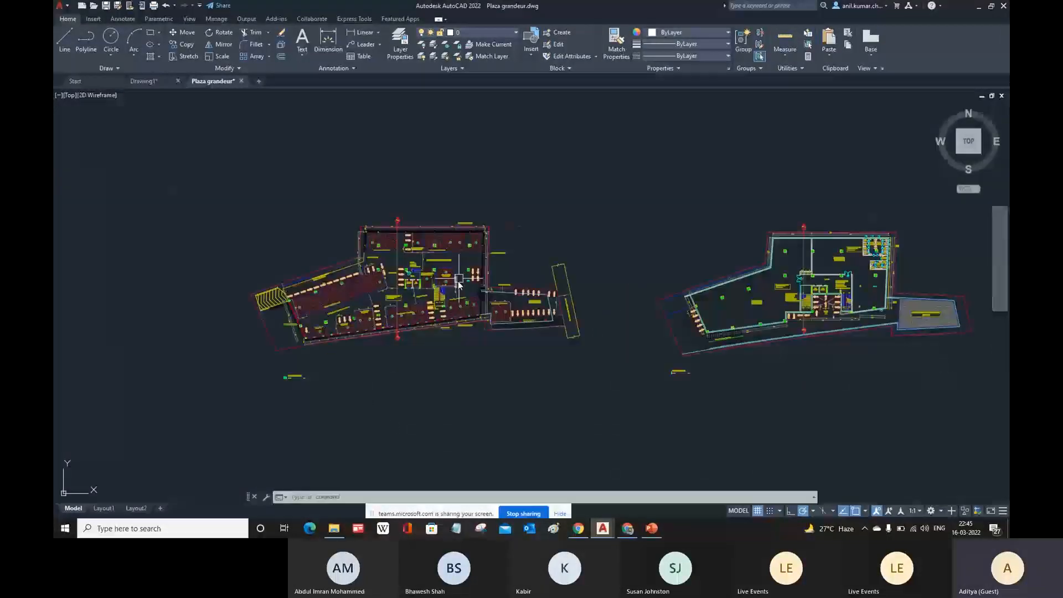
scroll(497, 329, down, 8)
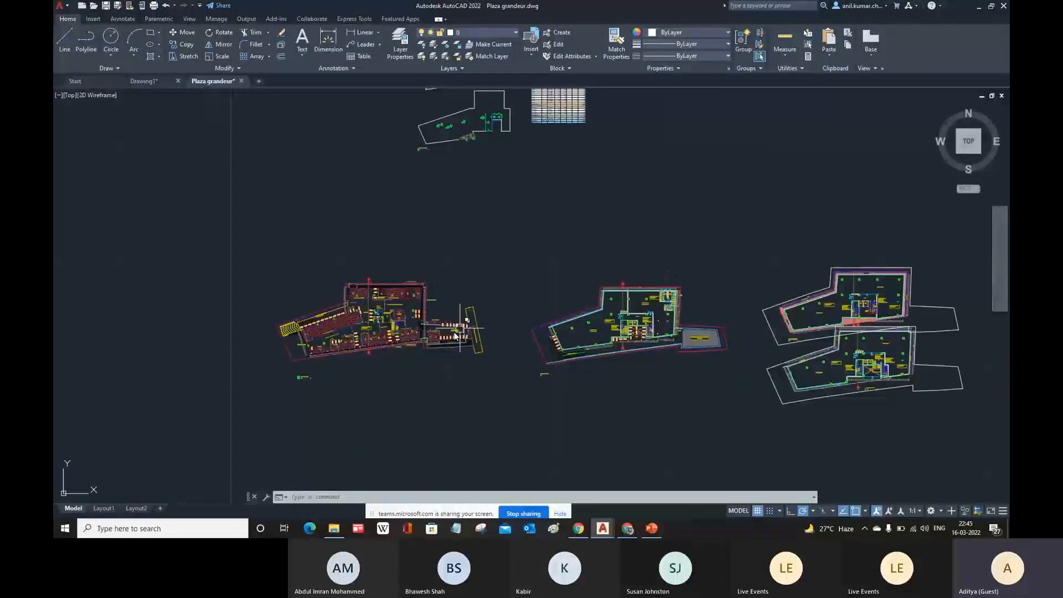
scroll(467, 327, up, 5)
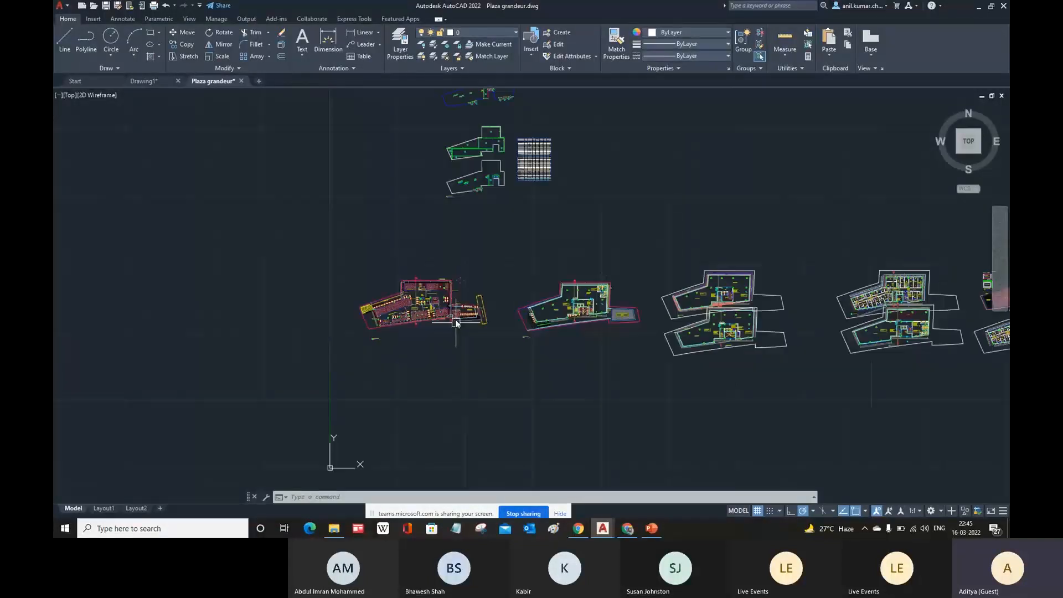
scroll(435, 333, up, 4)
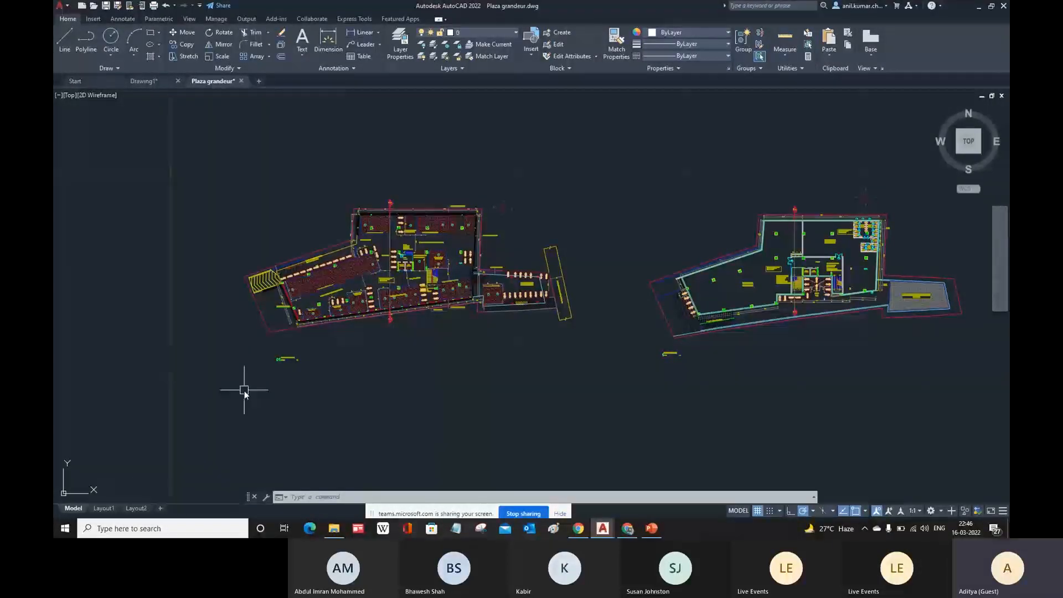
scroll(388, 399, down, 3)
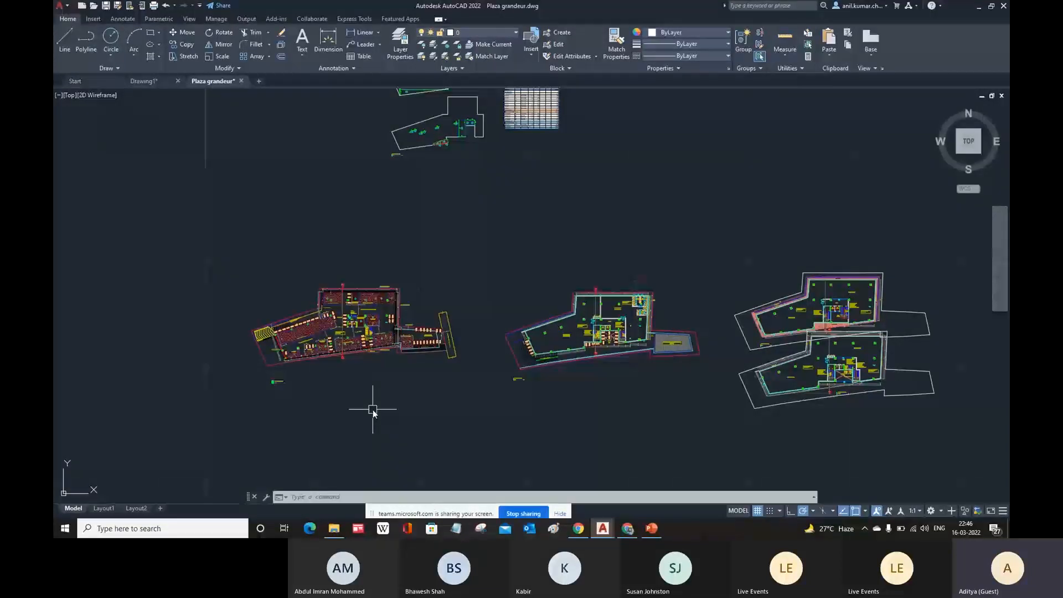
Turn off the grid display in model space
key(F7)
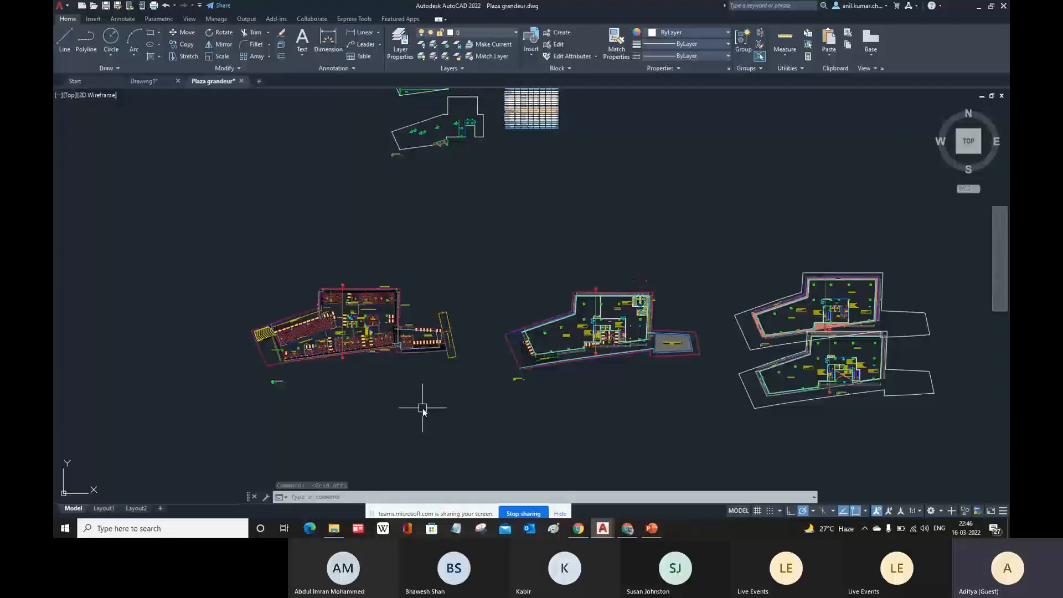
key(F7)
key(F7)
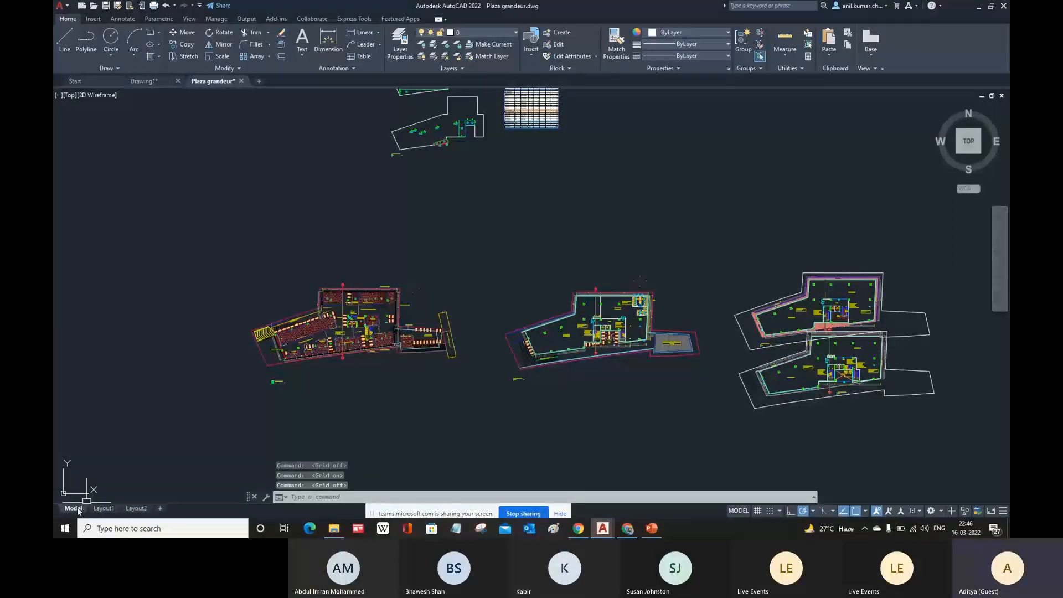
View the Layout1 and Layout2 sheets and inspect how the model appears inside Layout2's viewport
mouse_move(91, 510)
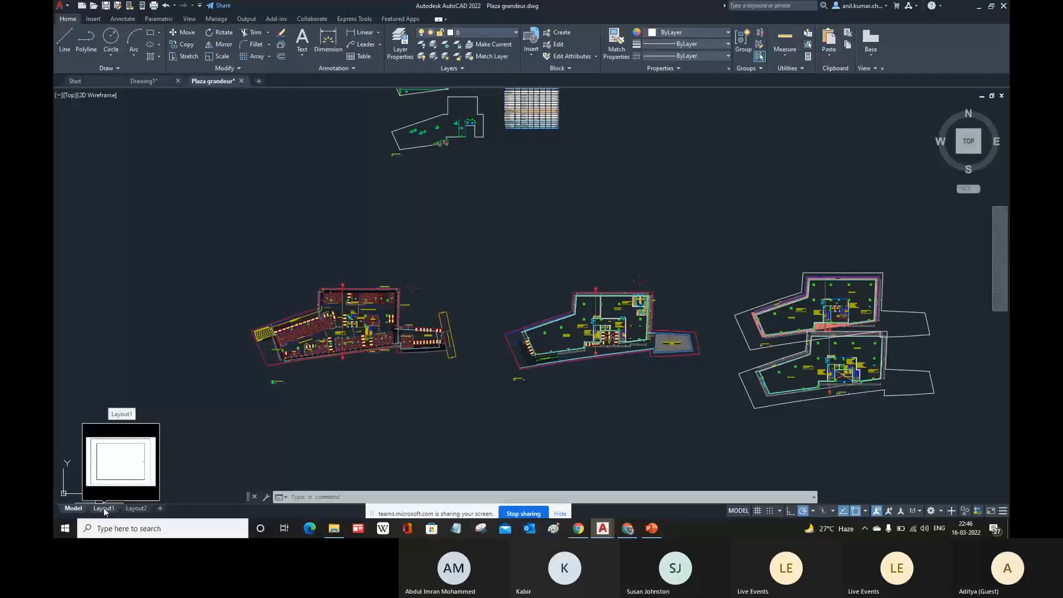
mouse_move(142, 510)
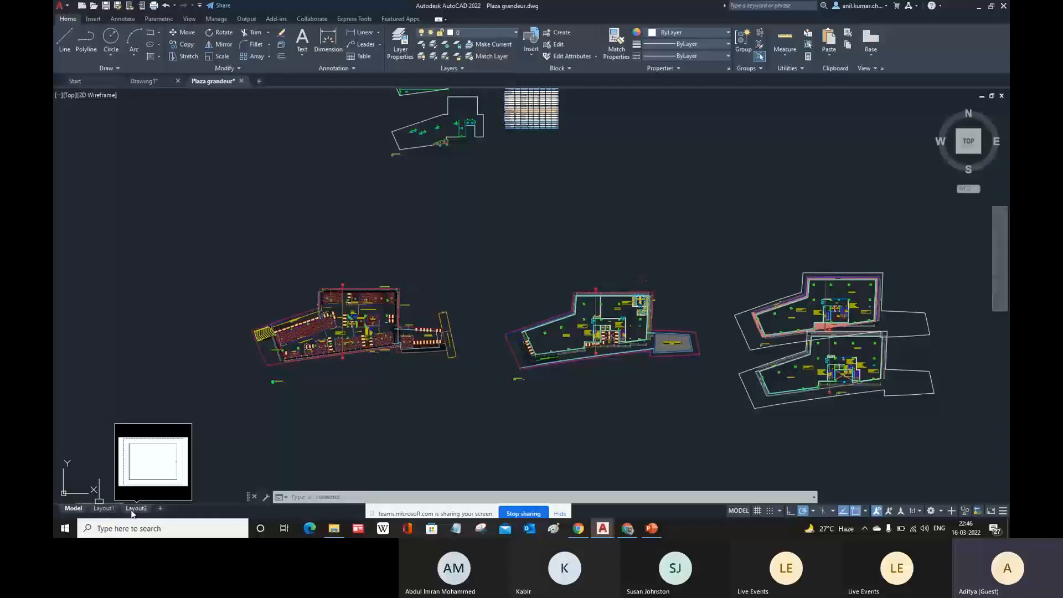
click(104, 508)
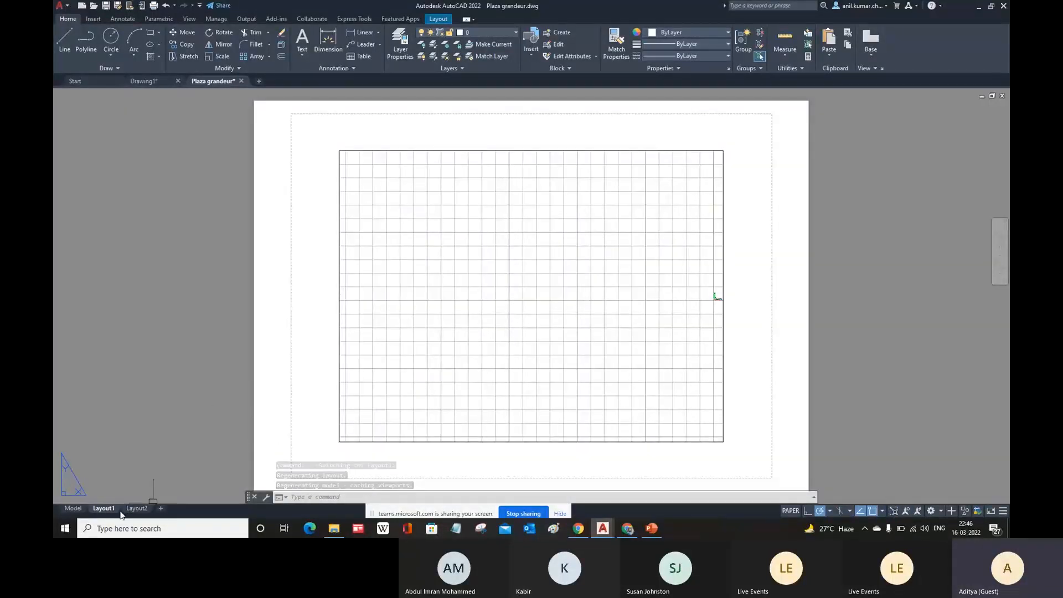
click(136, 509)
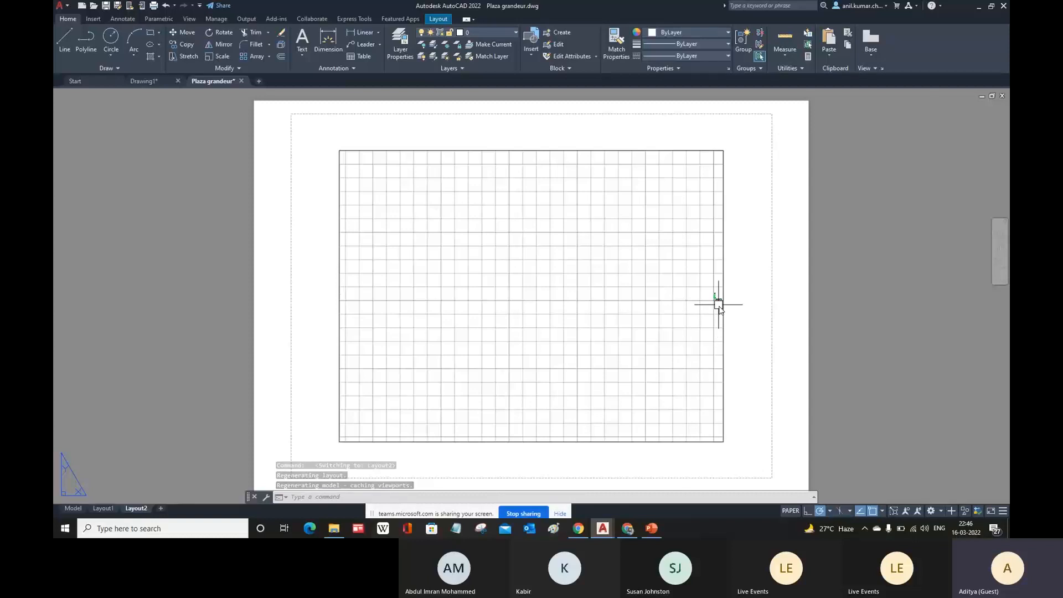
scroll(718, 315, up, 5)
scroll(701, 262, down, 5)
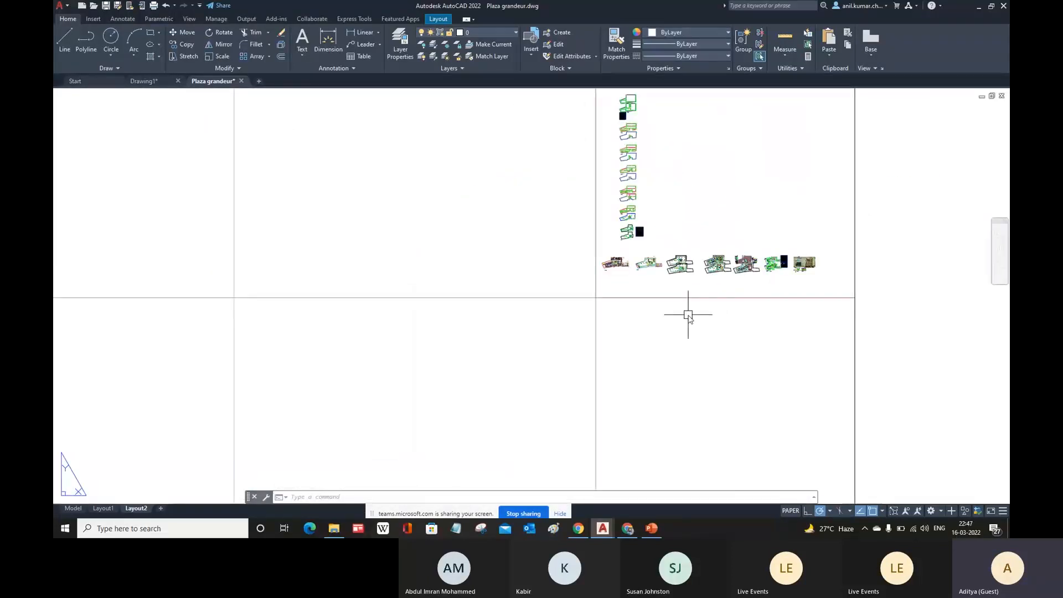
scroll(687, 324, down, 3)
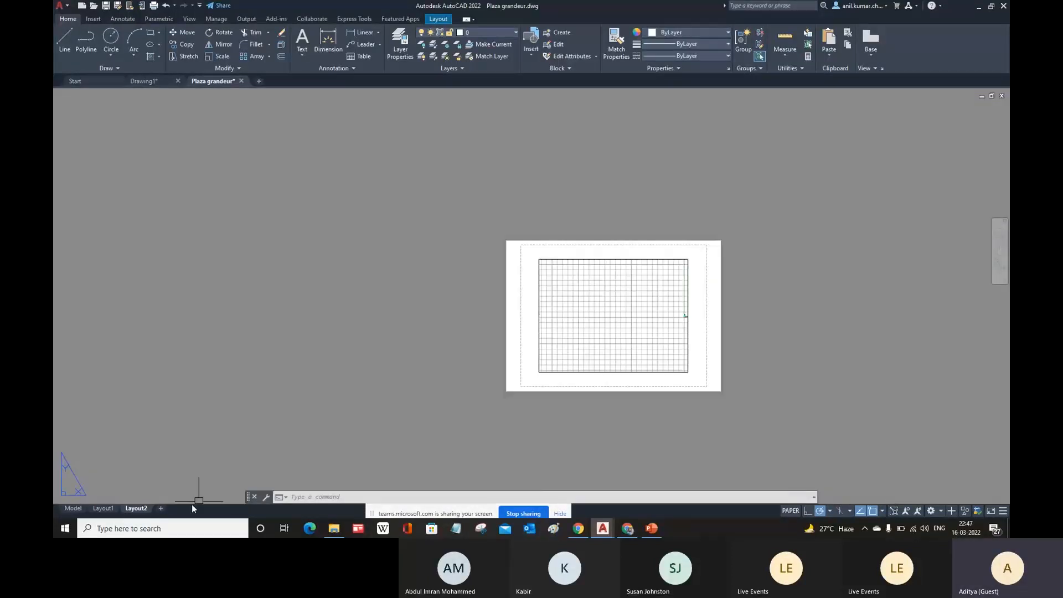
Return to Layout1 and examine the paper sheet, its dashed margin and the viewport frame
click(102, 508)
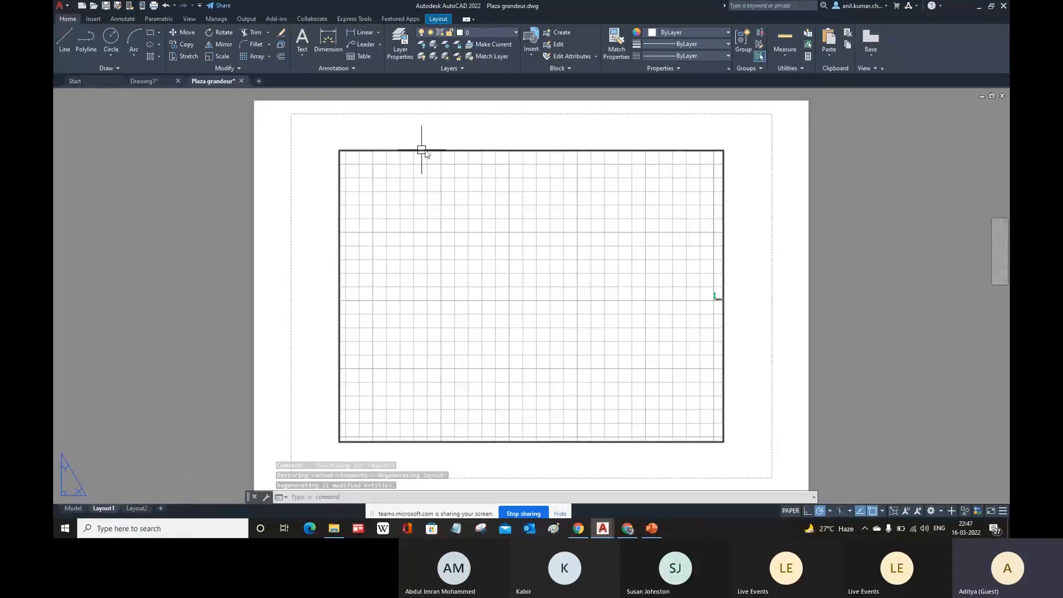
scroll(546, 176, down, 2)
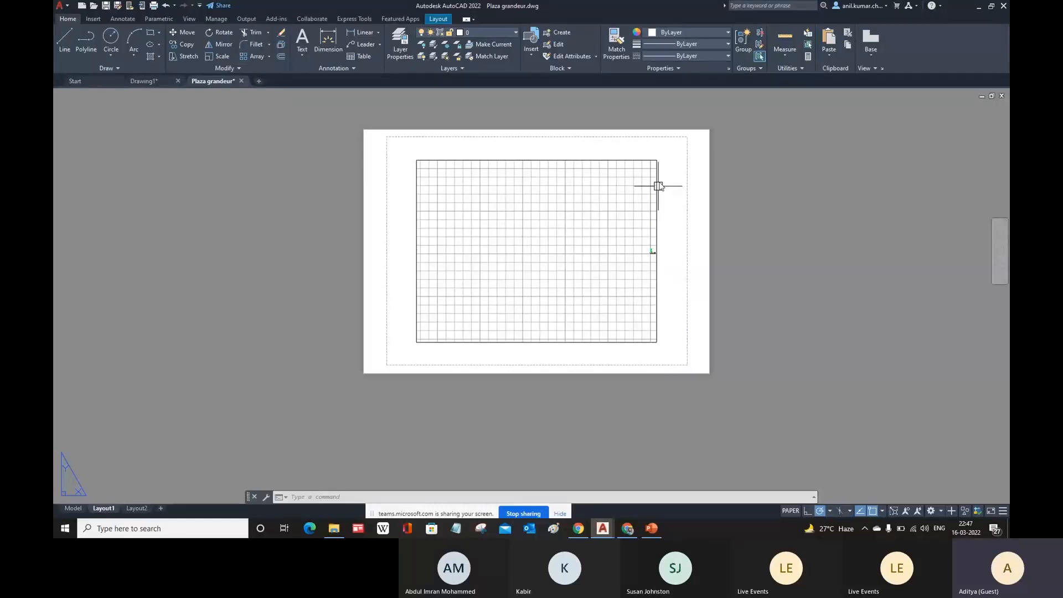
mouse_move(659, 173)
scroll(687, 160, up, 2)
scroll(687, 160, down, 2)
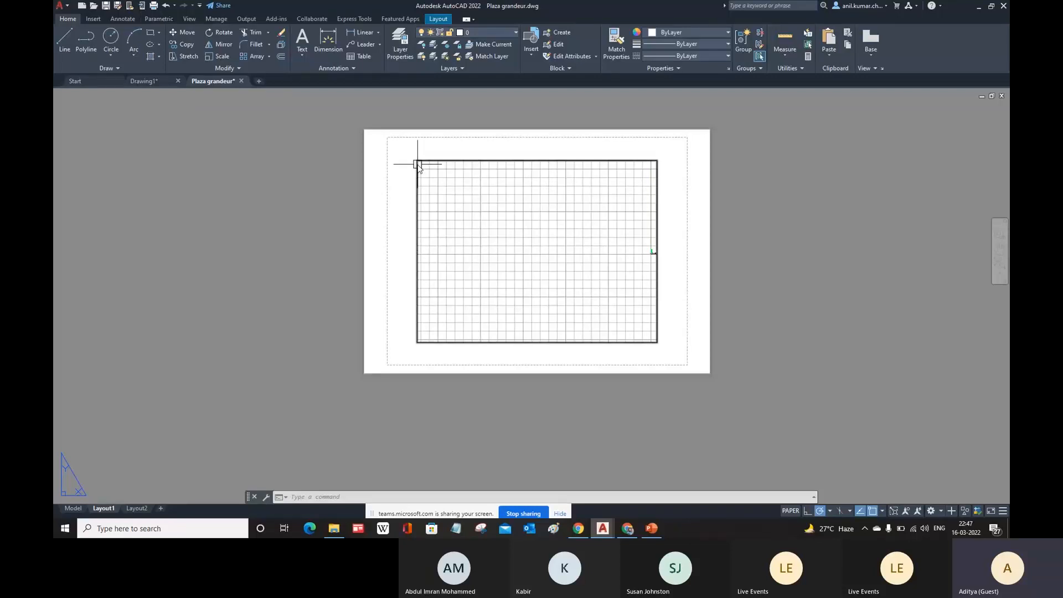
scroll(418, 165, up, 2)
scroll(418, 164, down, 2)
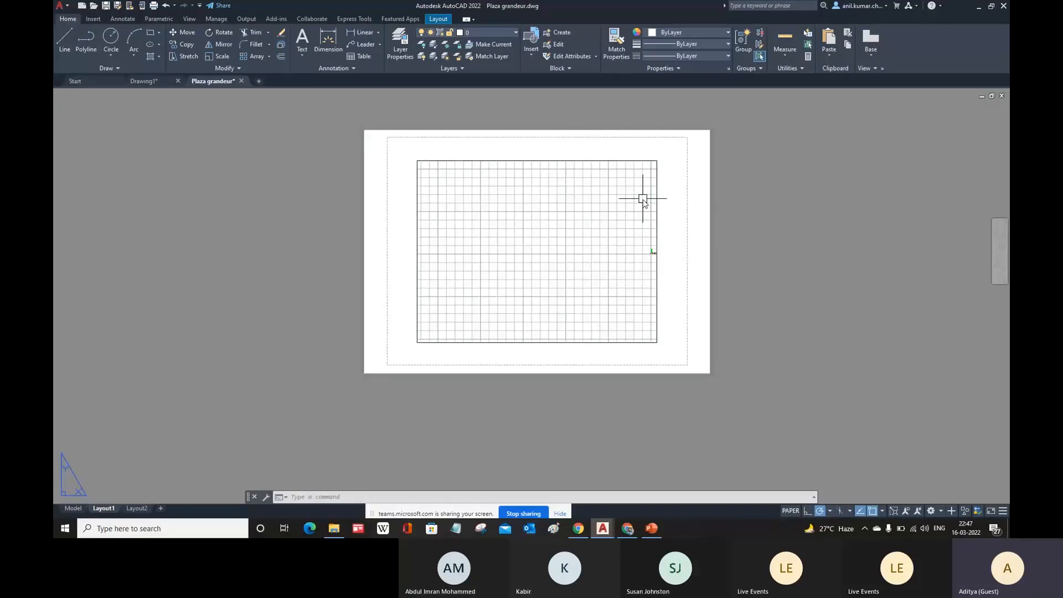
click(657, 171)
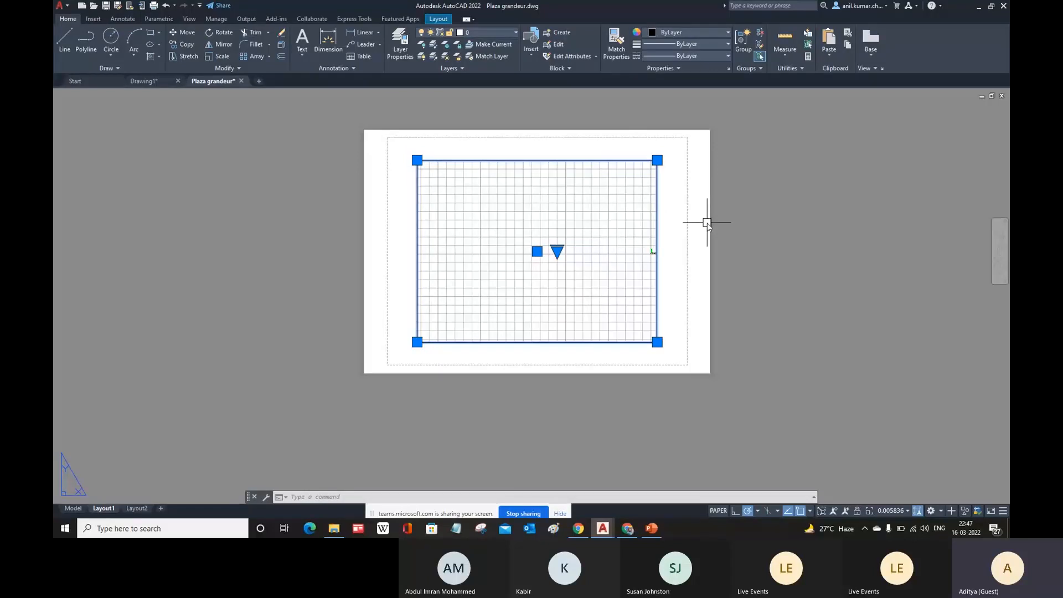
key(Escape)
scroll(660, 263, up, 2)
scroll(653, 253, down, 2)
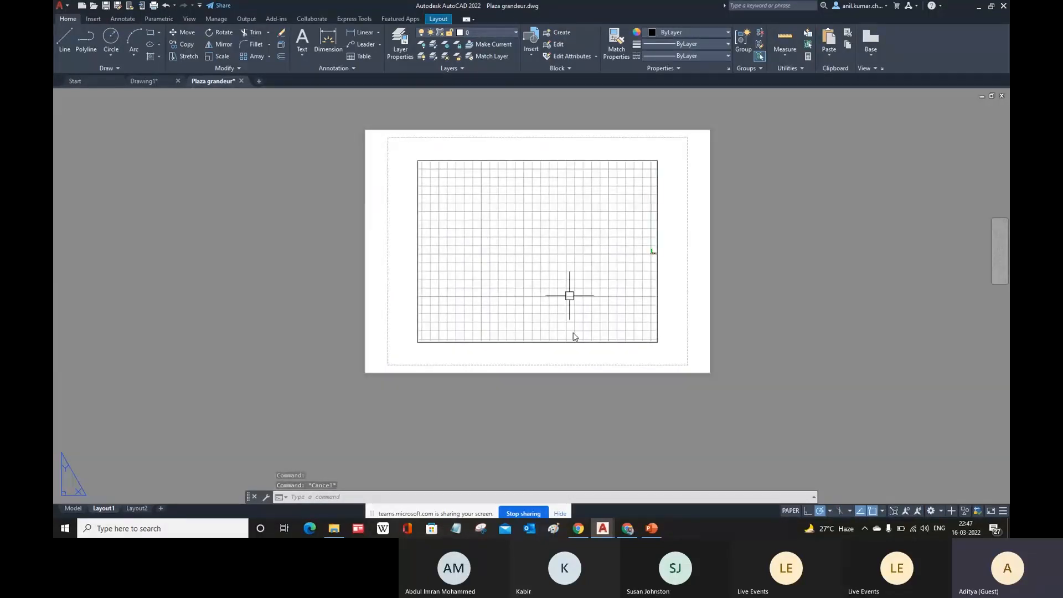
Toggle the paper space grid on Layout1 on and back off
key(F7)
key(F7)
key(F7)
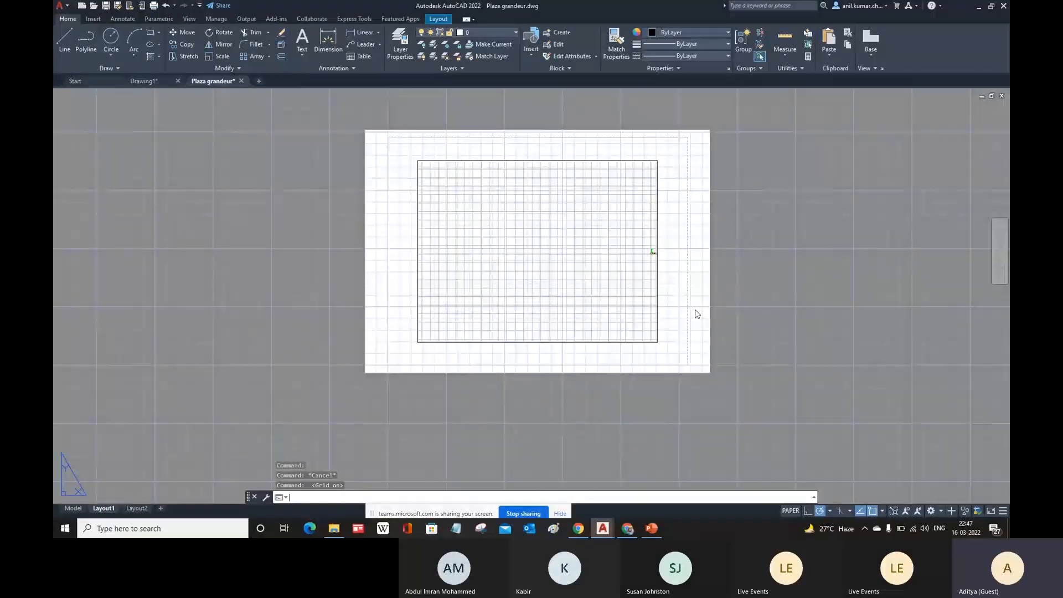
key(F7)
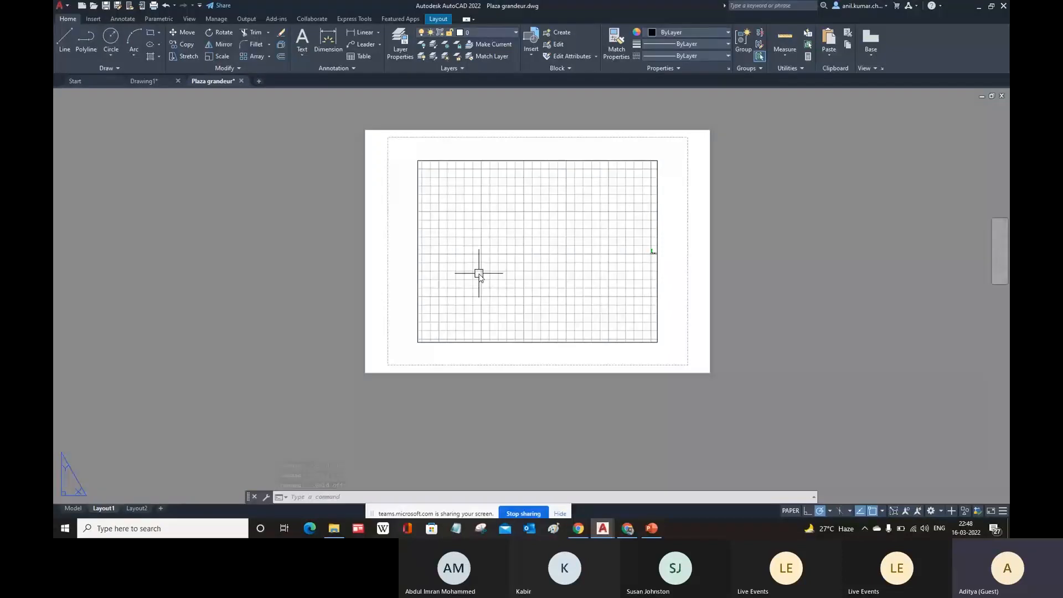
Activate model space inside the Layout1 viewport and bring the full set of drawings into the frame
double_click(524, 259)
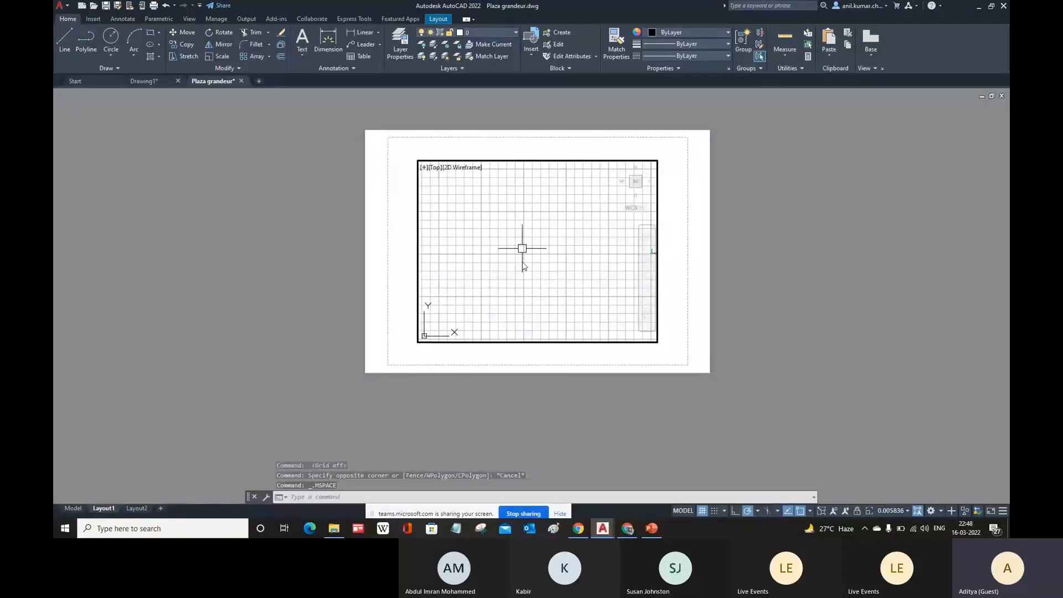
scroll(524, 261, up, 5)
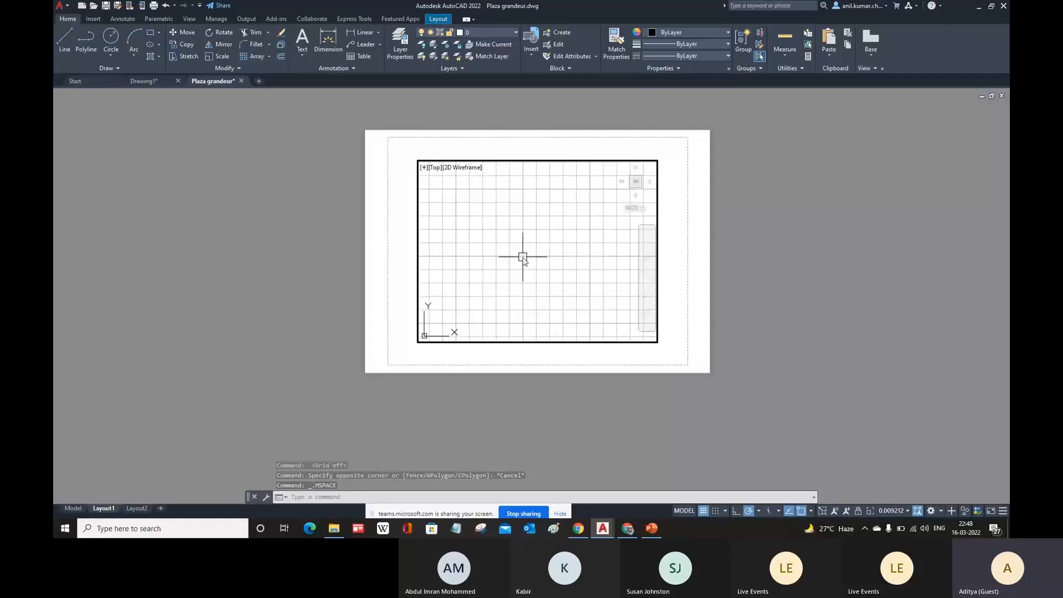
scroll(524, 261, down, 3)
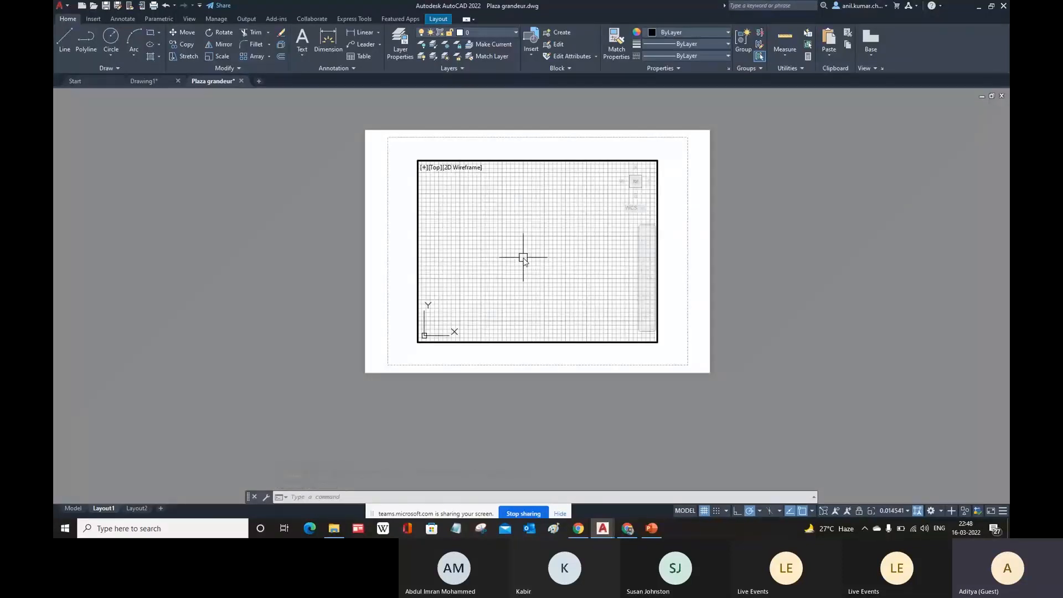
scroll(523, 258, down, 3)
scroll(575, 248, up, 4)
scroll(542, 255, down, 2)
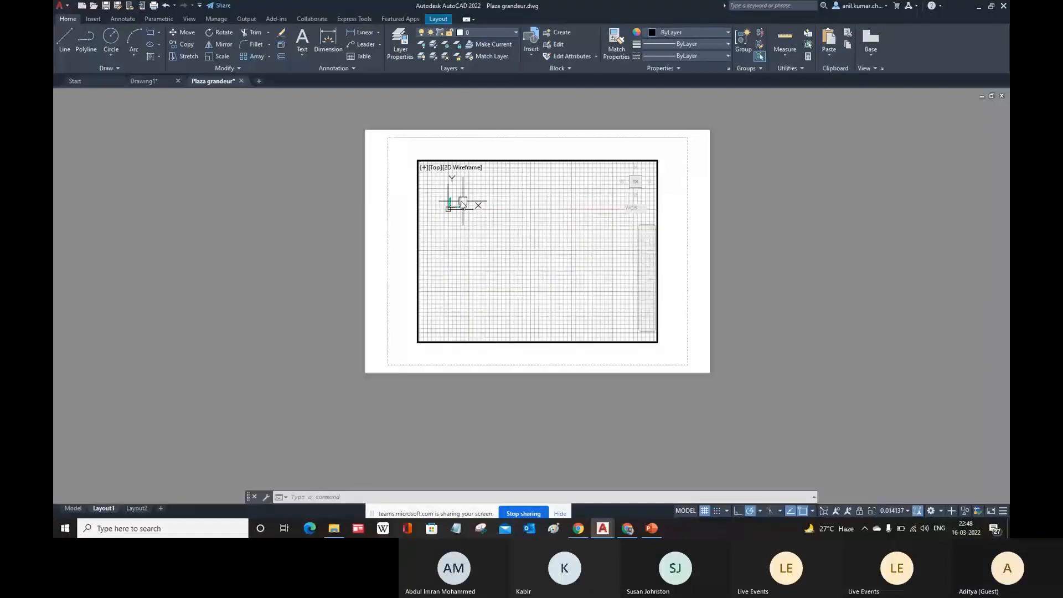
scroll(452, 200, up, 4)
middle_drag(524, 245, 536, 256)
scroll(491, 230, up, 2)
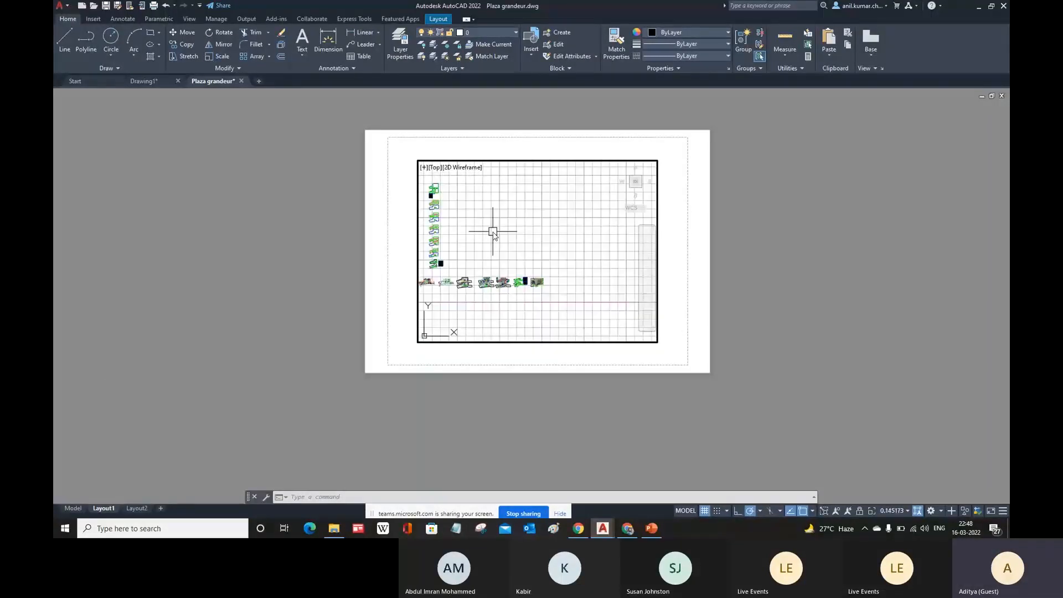
Frame the complete parking floor plan inside the active Layout1 viewport
middle_drag(508, 265, 579, 280)
scroll(501, 254, up, 8)
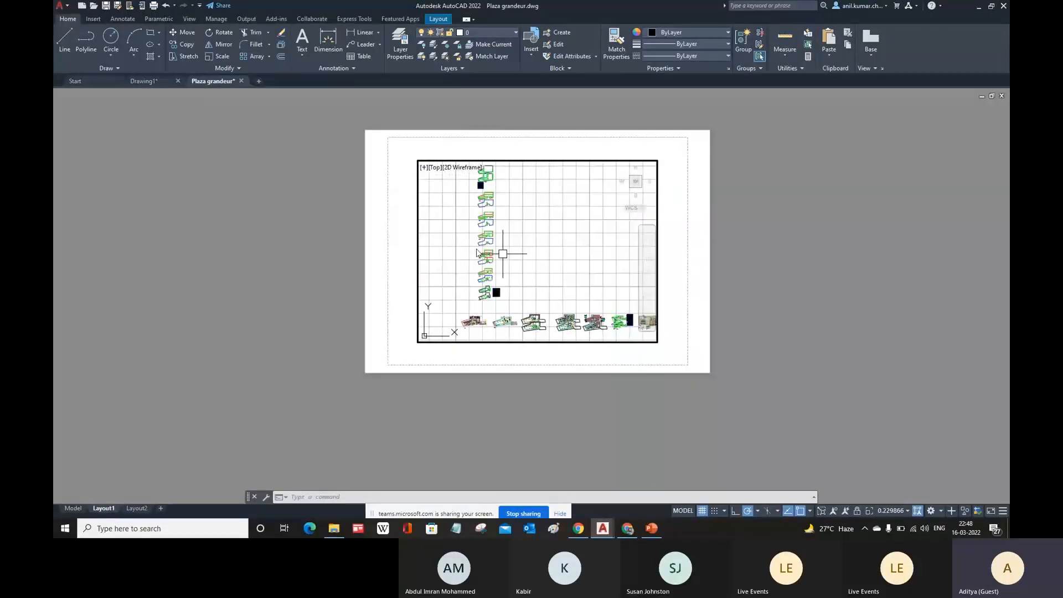
scroll(499, 249, up, 4)
middle_drag(490, 273, 555, 205)
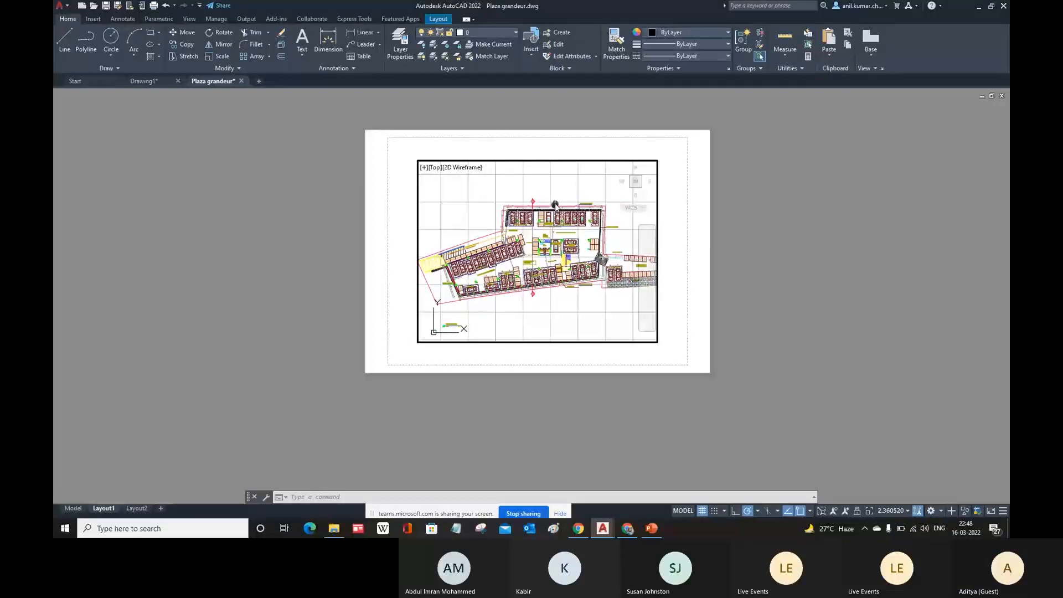
scroll(555, 208, down, 2)
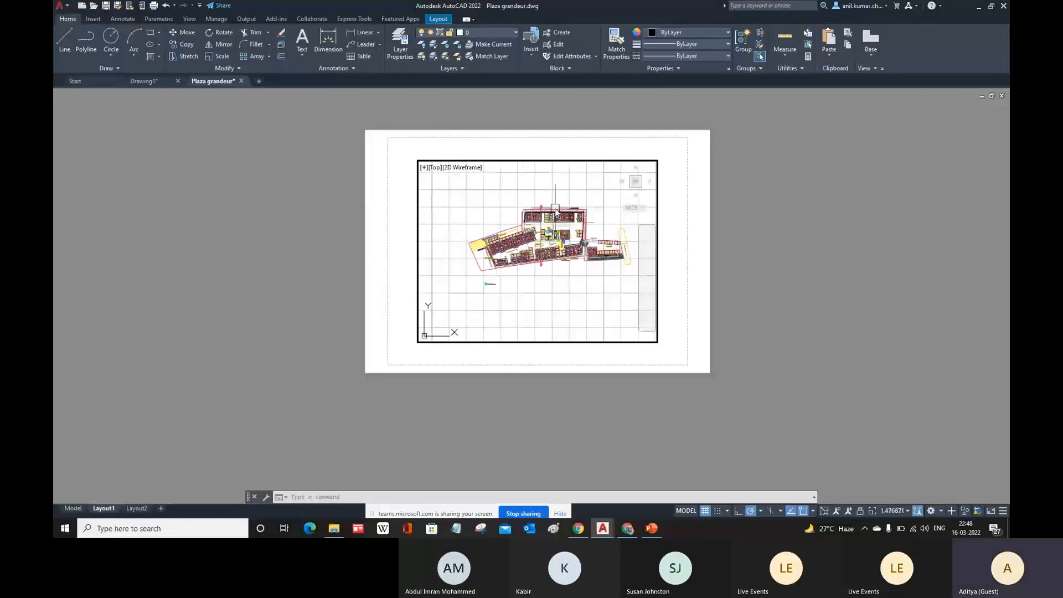
Return to paper space on Layout1 and view the whole sheet with its viewport at different zoom levels
double_click(735, 271)
scroll(732, 310, down, 5)
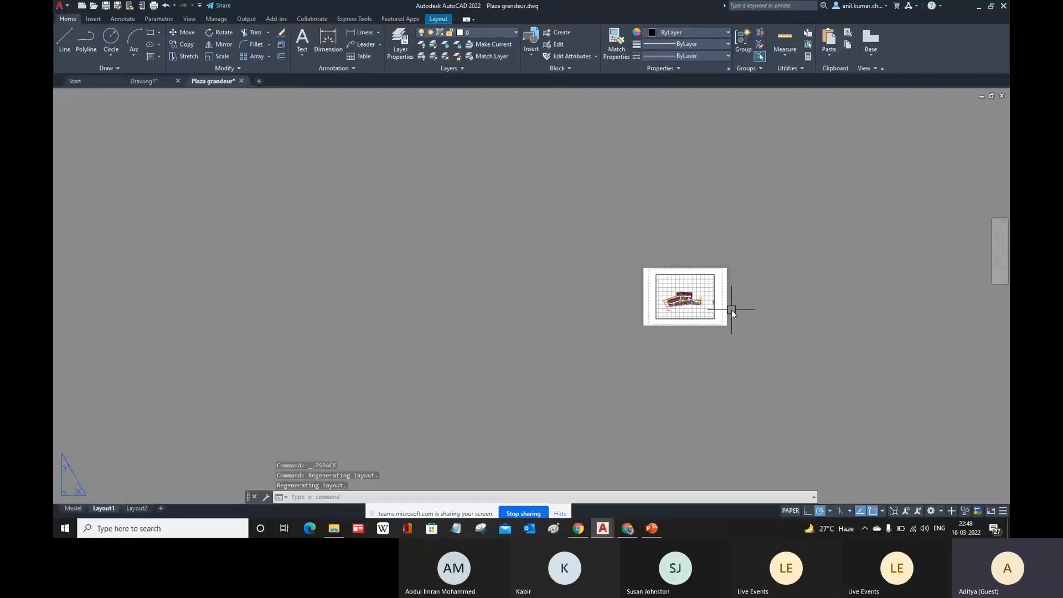
scroll(732, 310, up, 7)
scroll(733, 310, down, 2)
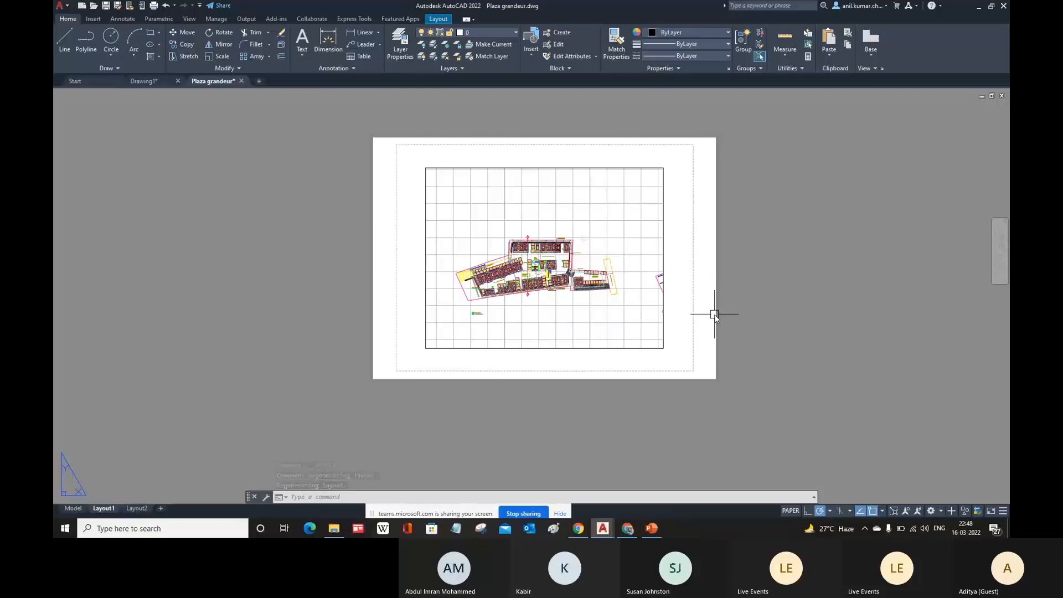
Activate model space inside the Layout1 viewport and turn its grid off
double_click(586, 325)
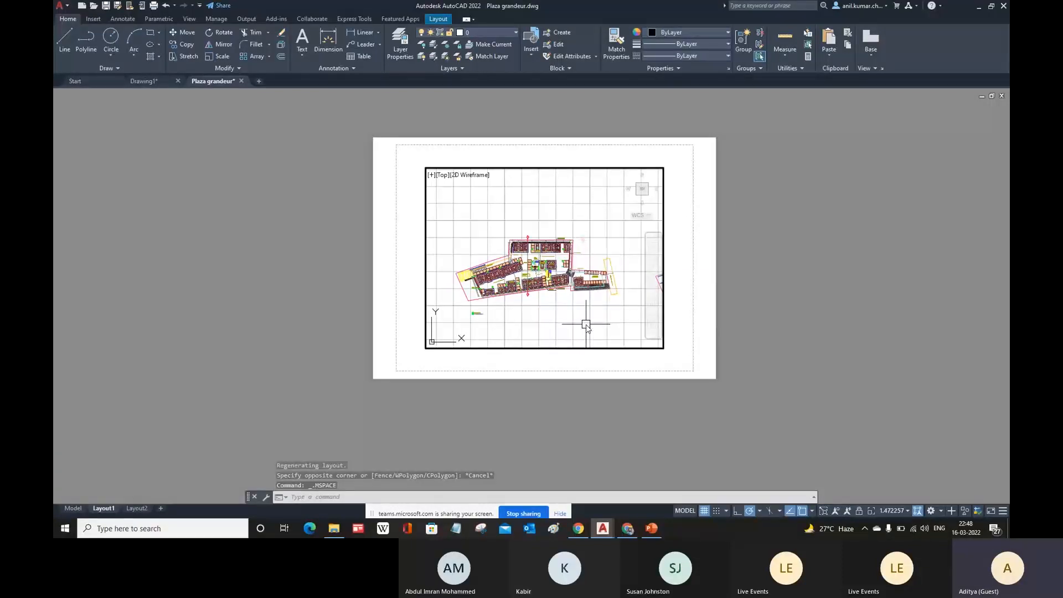
key(F7)
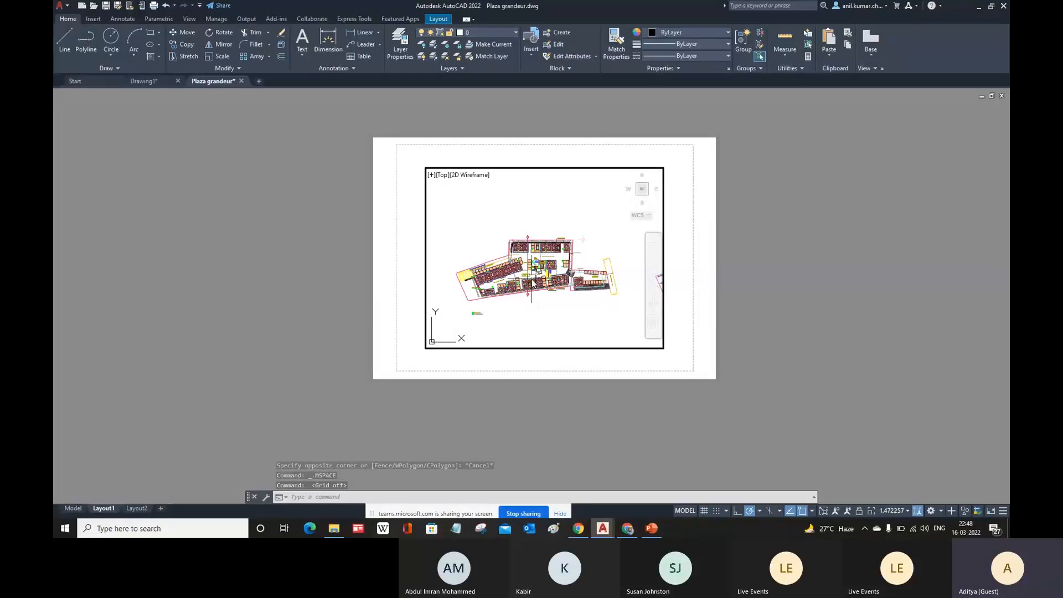
scroll(532, 281, up, 2)
scroll(549, 288, down, 2)
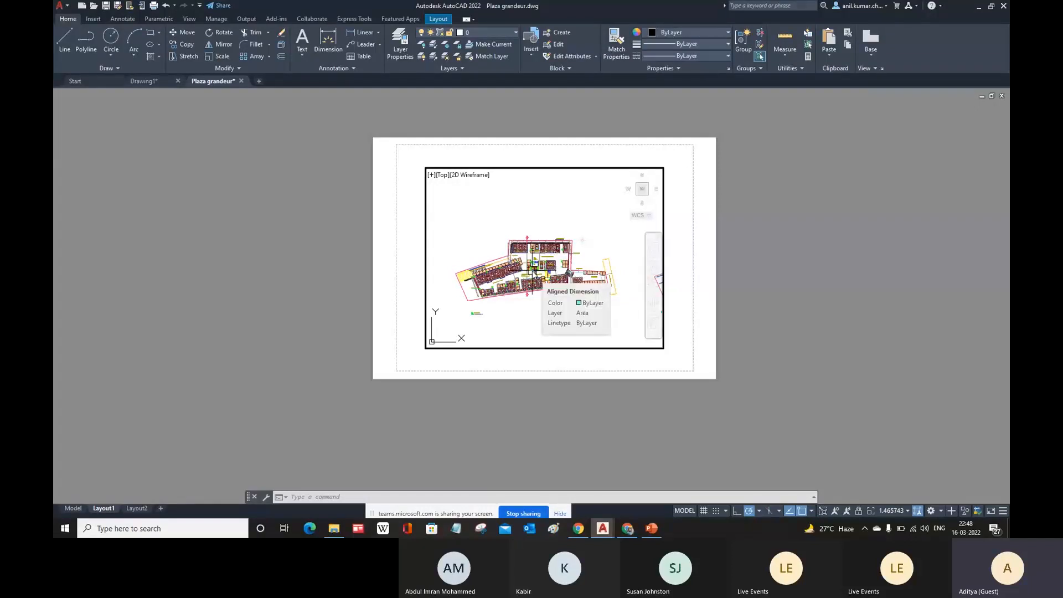
Switch back to paper space and check how the sheet and its viewport move together in the view
double_click(698, 304)
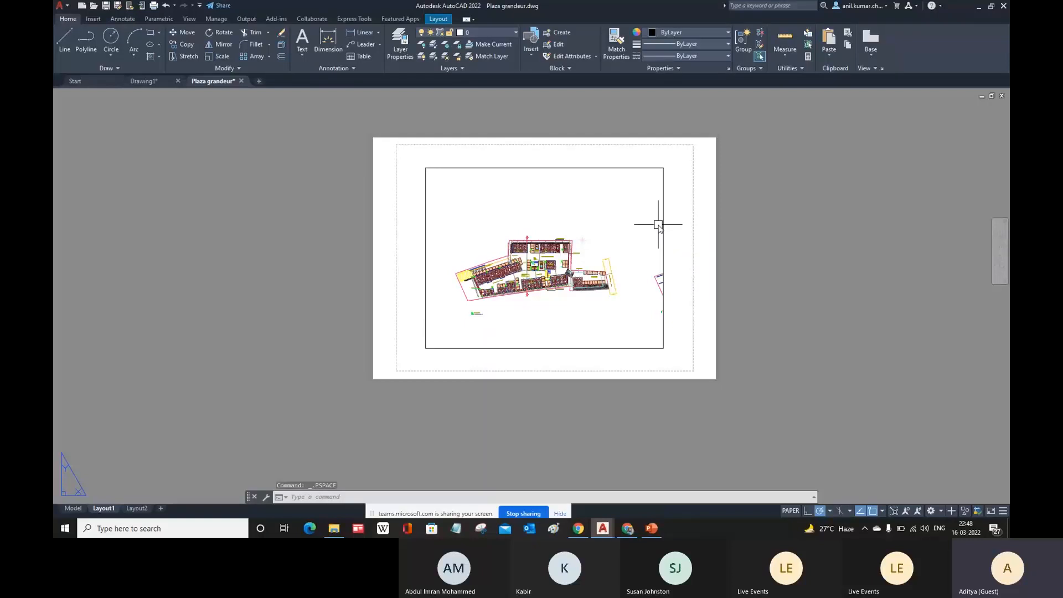
scroll(612, 242, up, 2)
scroll(637, 244, down, 2)
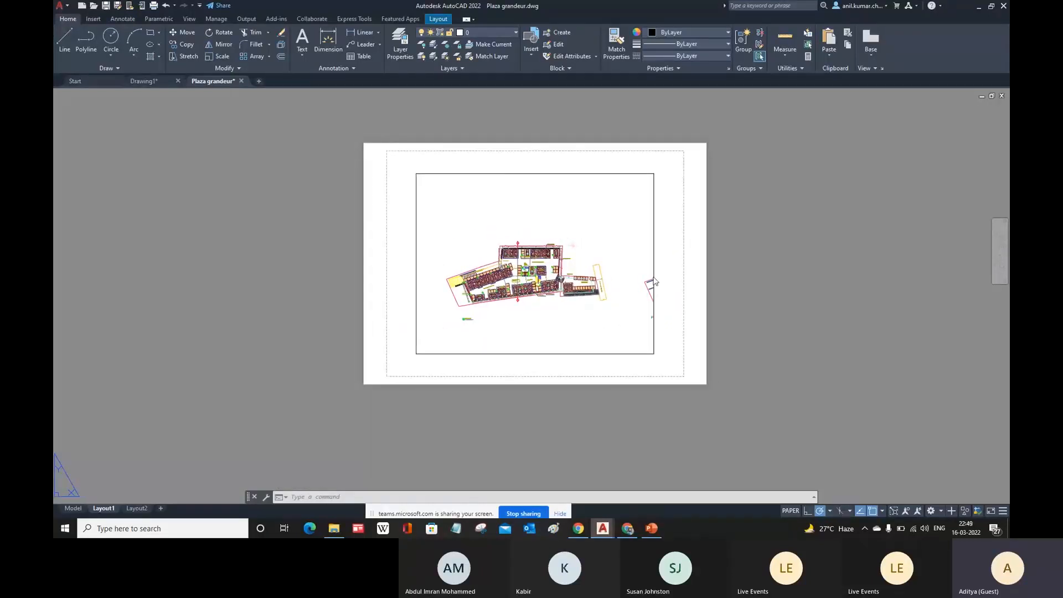
middle_drag(654, 277, 639, 280)
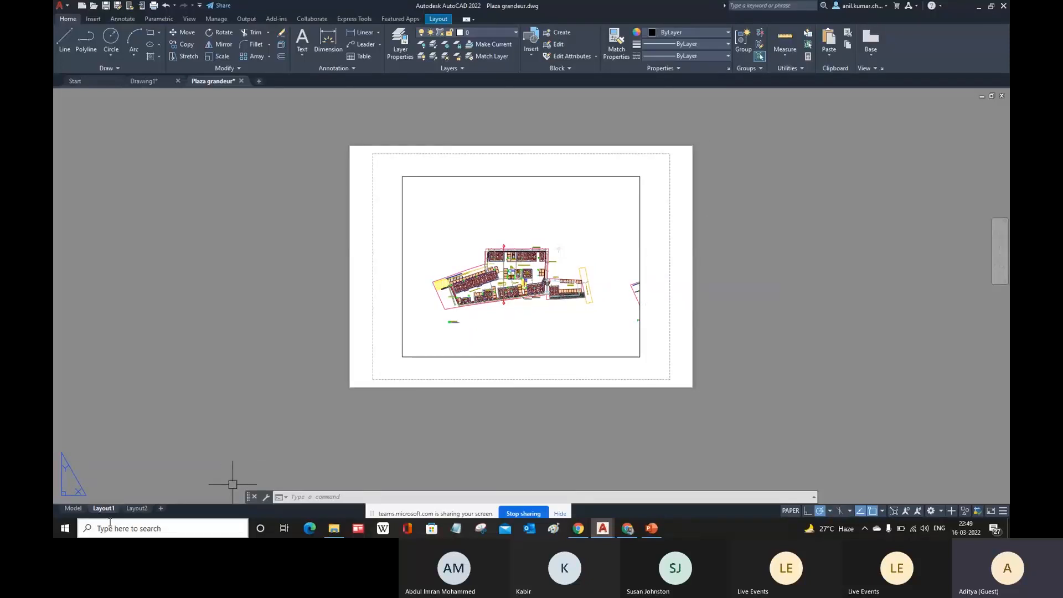
Add a new layout to the drawing alongside Layout1 and Layout2
mouse_move(139, 512)
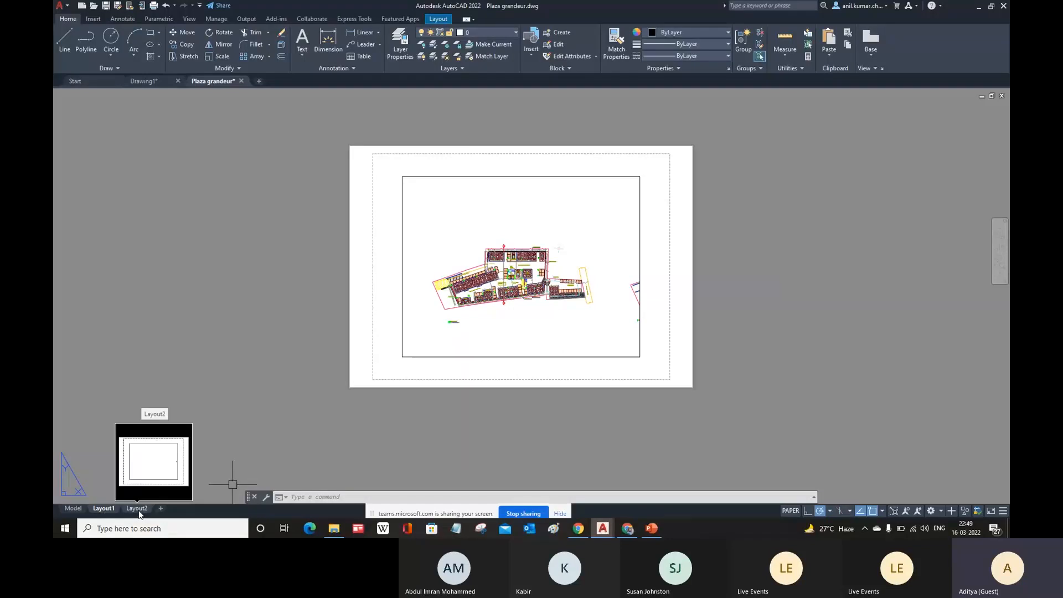
right_click(107, 511)
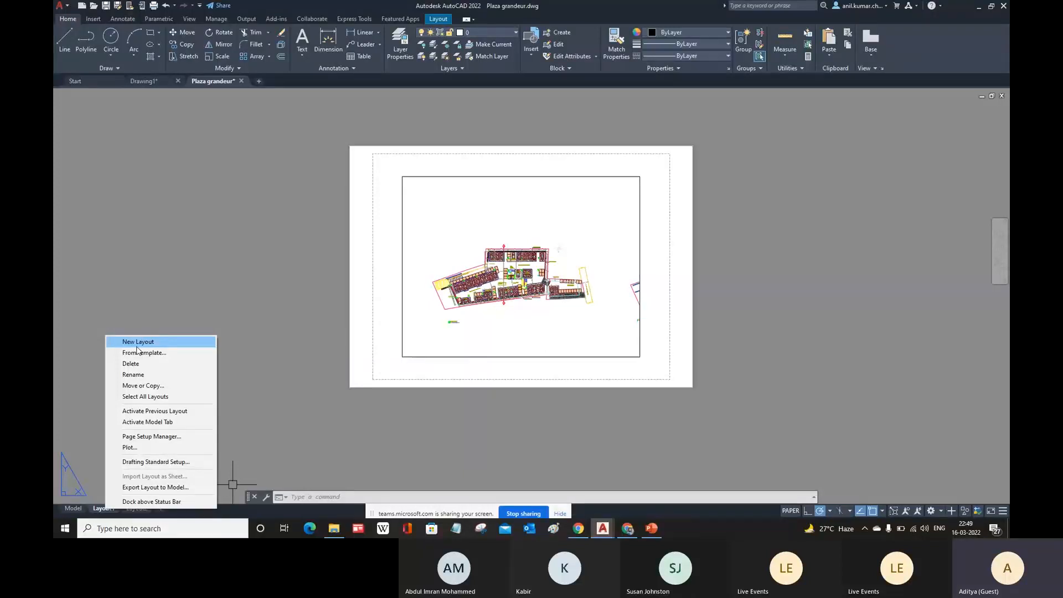
click(238, 437)
click(269, 443)
click(107, 480)
right_click(107, 509)
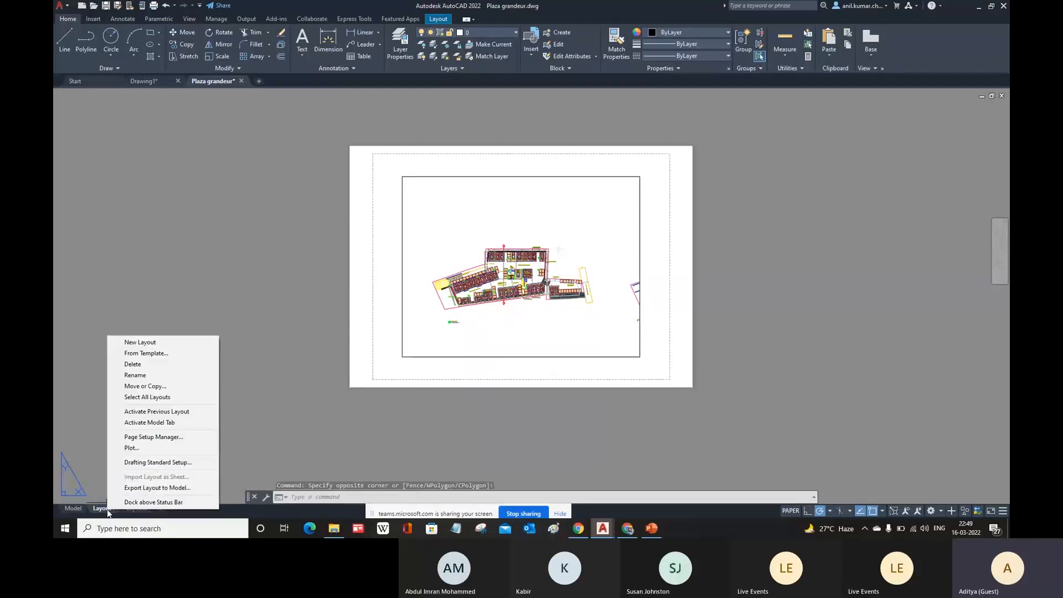
click(150, 346)
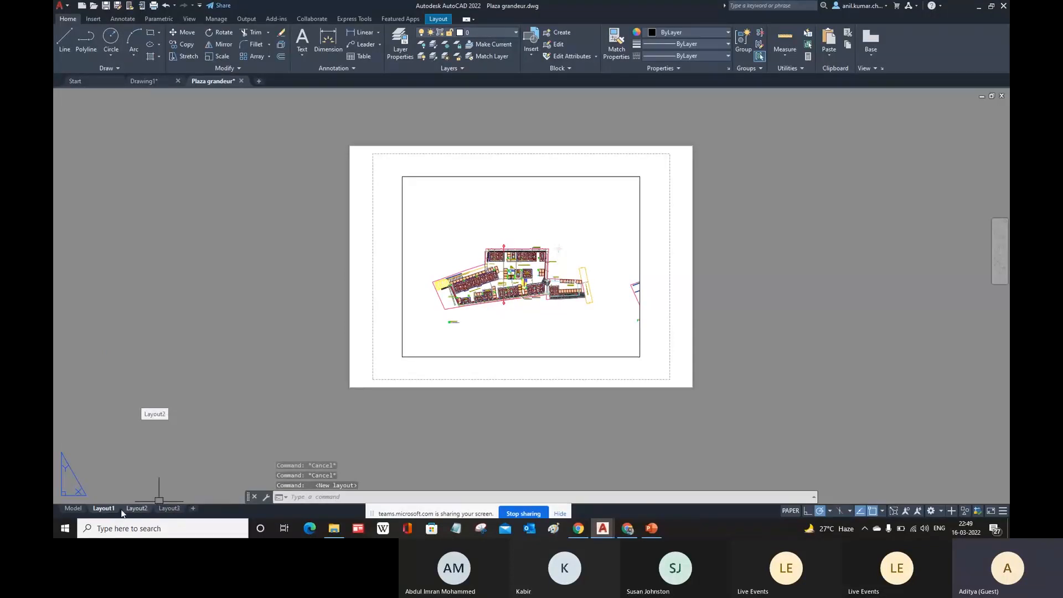
Open Layout1's page setup for modification and place the dialogs clear of each other
right_click(106, 511)
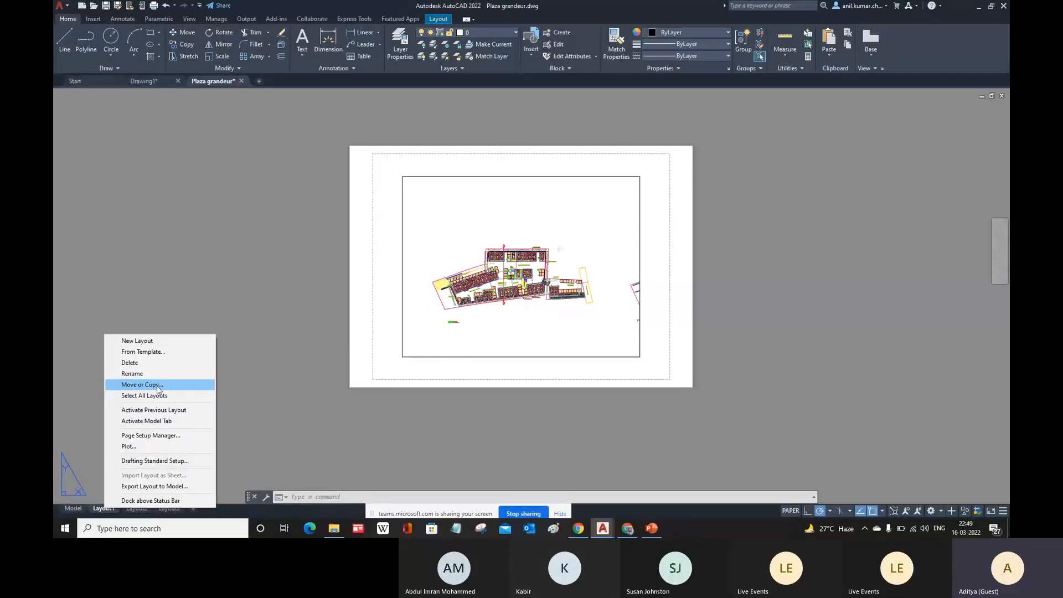
click(149, 437)
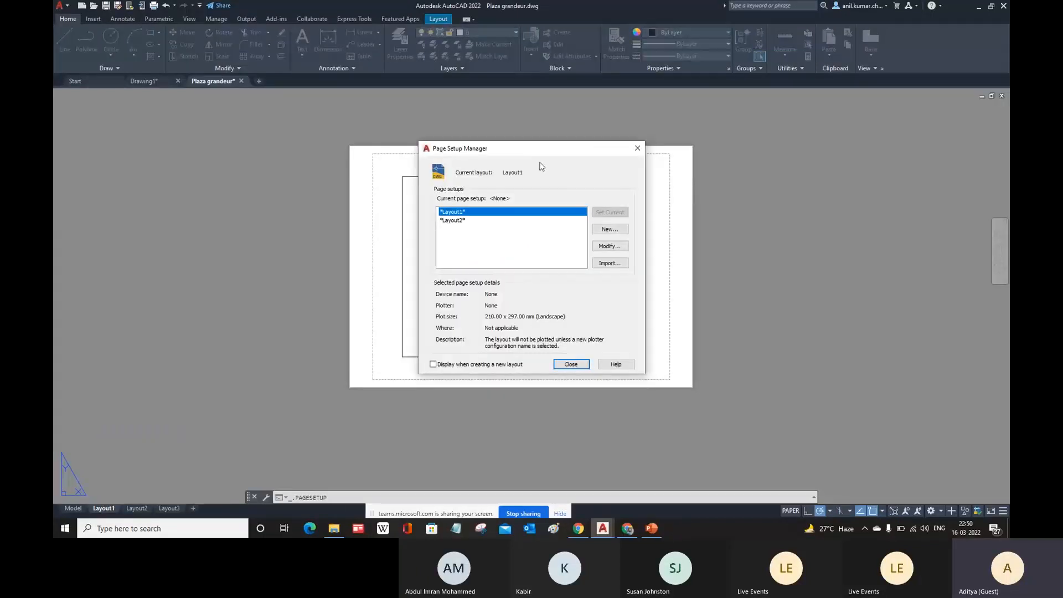
mouse_move(564, 154)
mouse_down()
mouse_move(792, 129)
mouse_move(834, 139)
mouse_up()
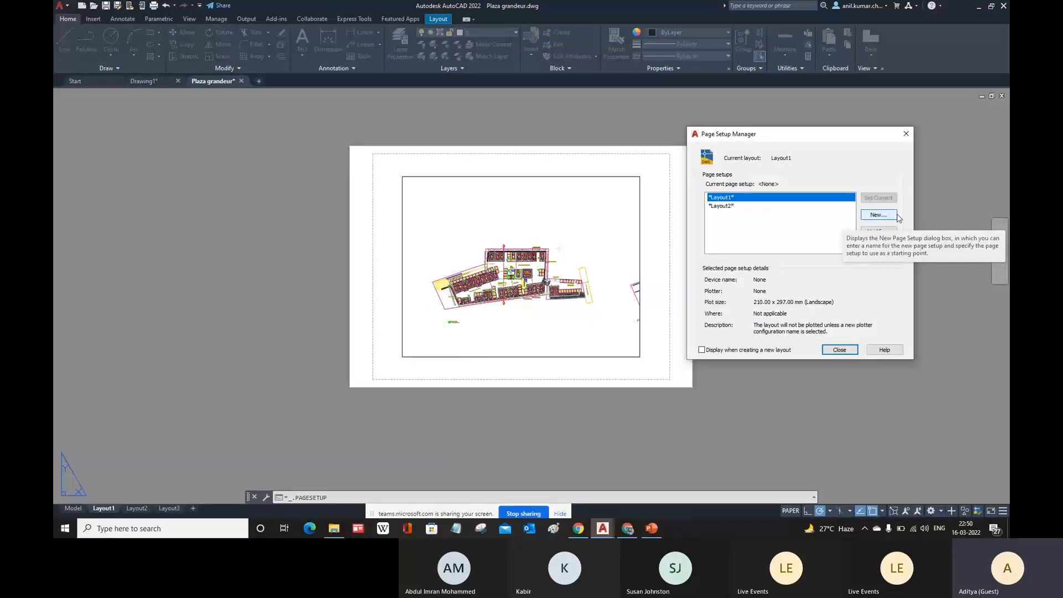
click(728, 205)
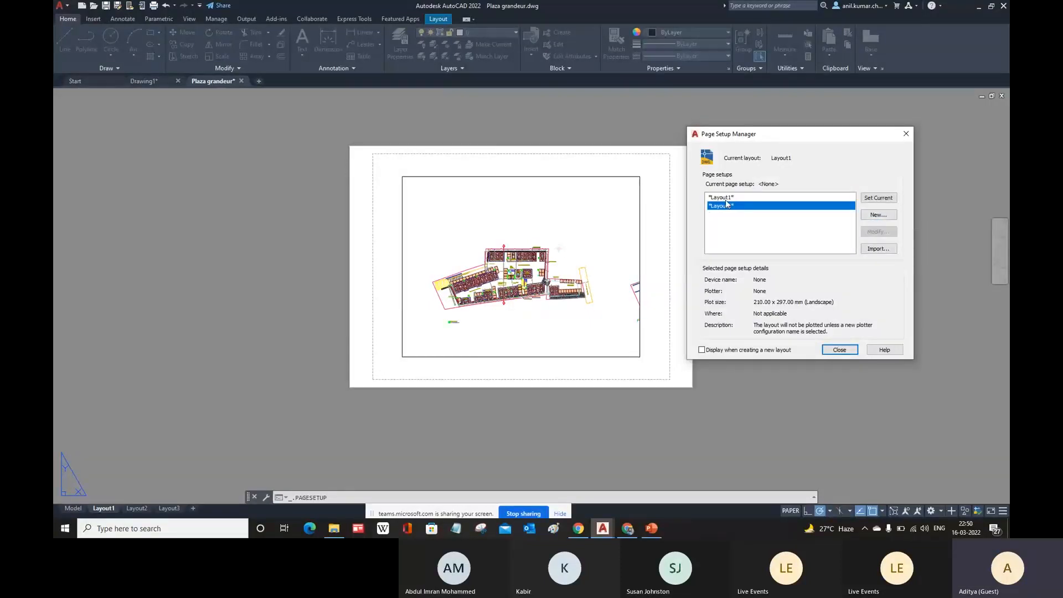
click(726, 200)
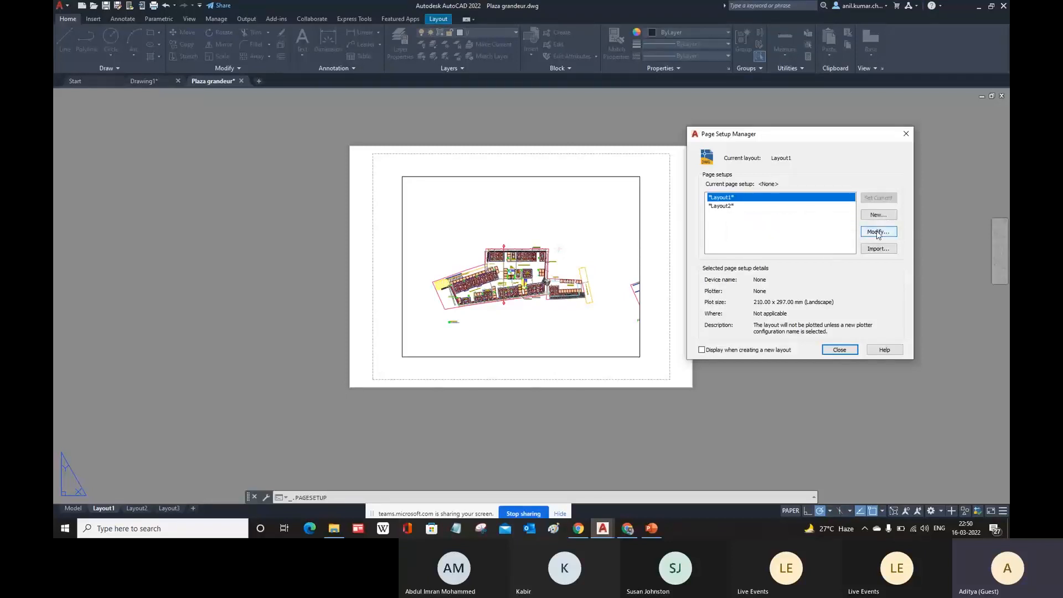
click(878, 233)
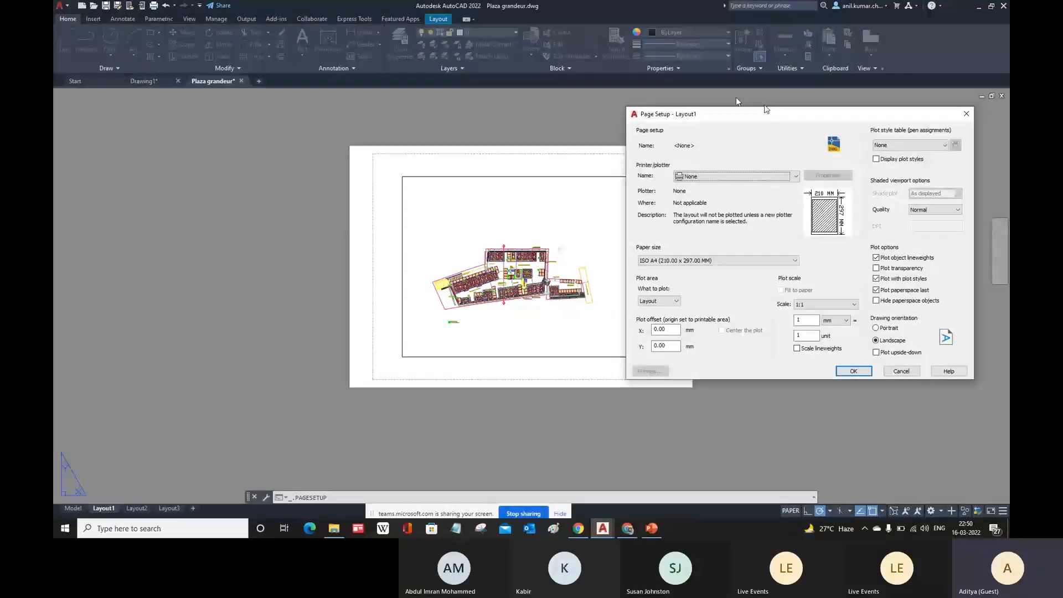
drag(778, 116, 155, 114)
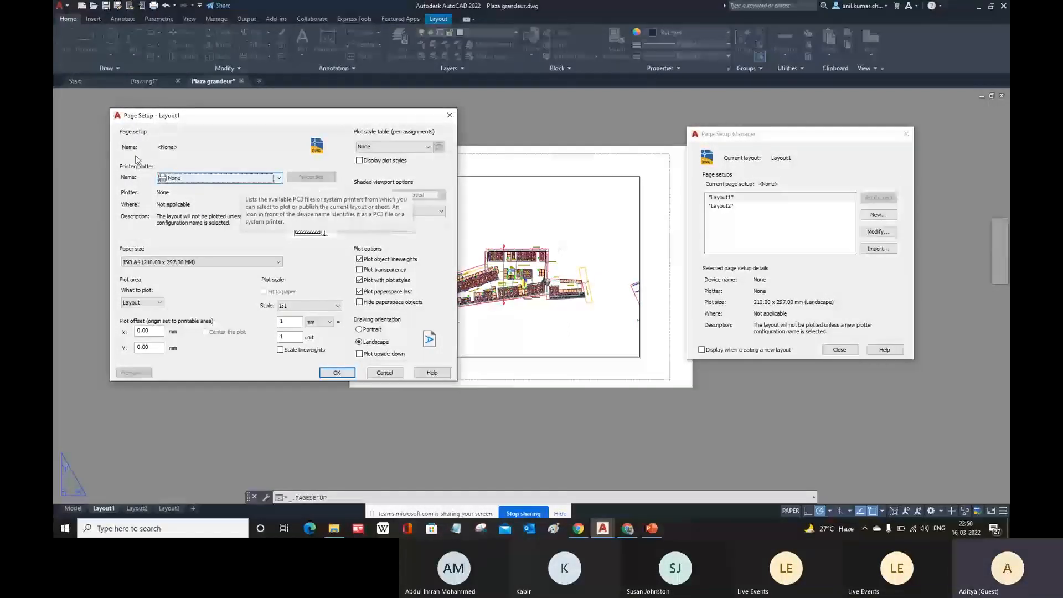
Set the plotter to DWG To PDF.pc3 and review its PDF options and device properties
click(189, 180)
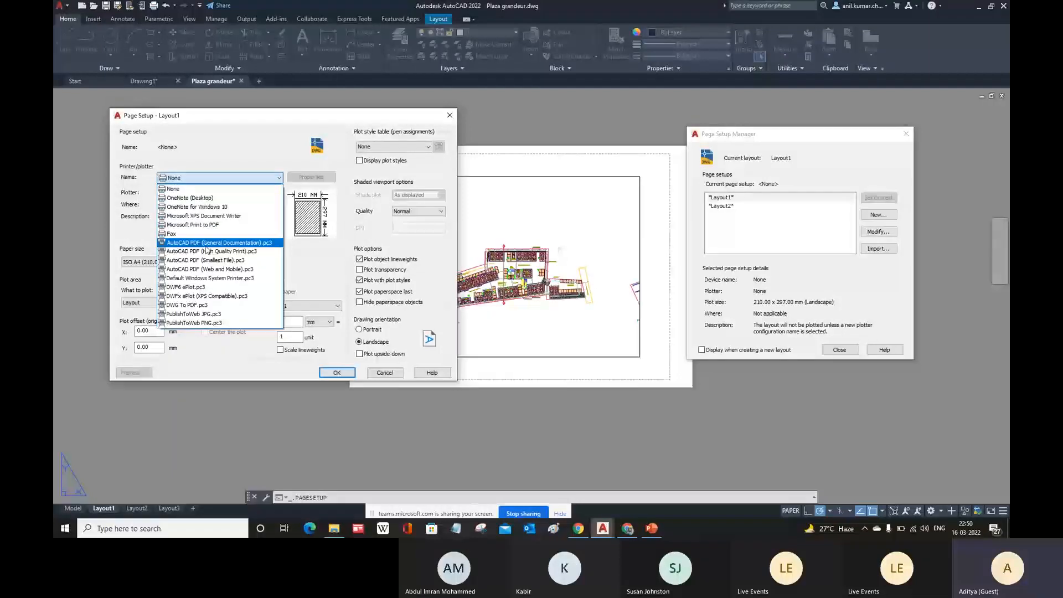
click(197, 310)
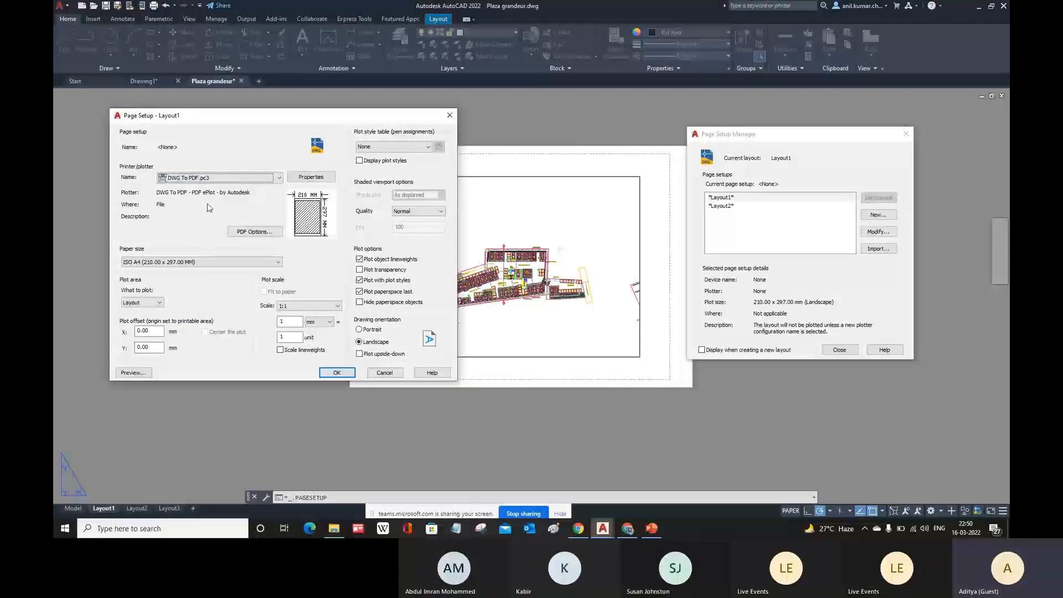
click(250, 232)
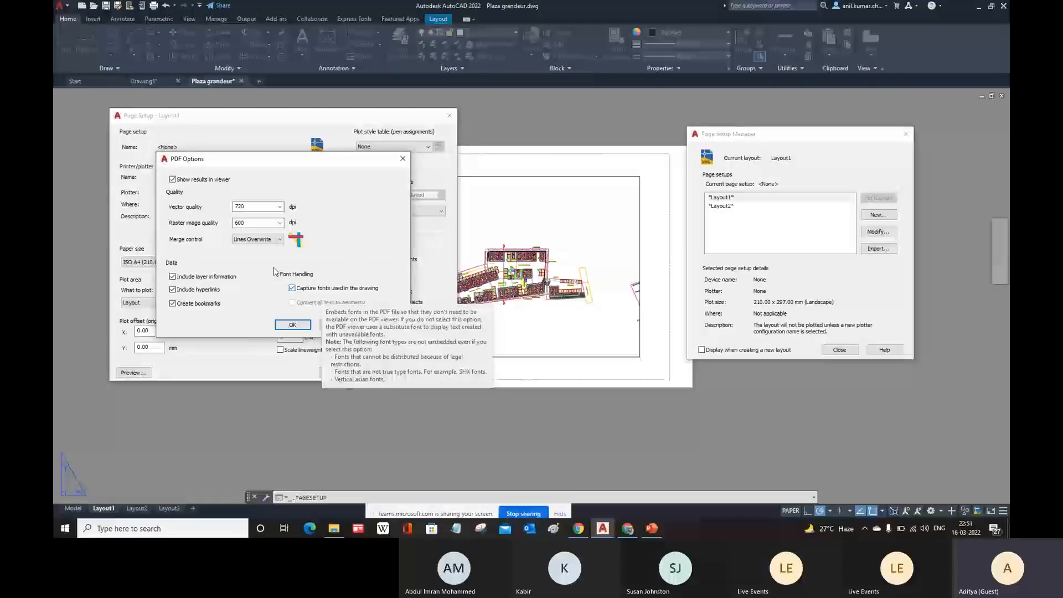
click(293, 325)
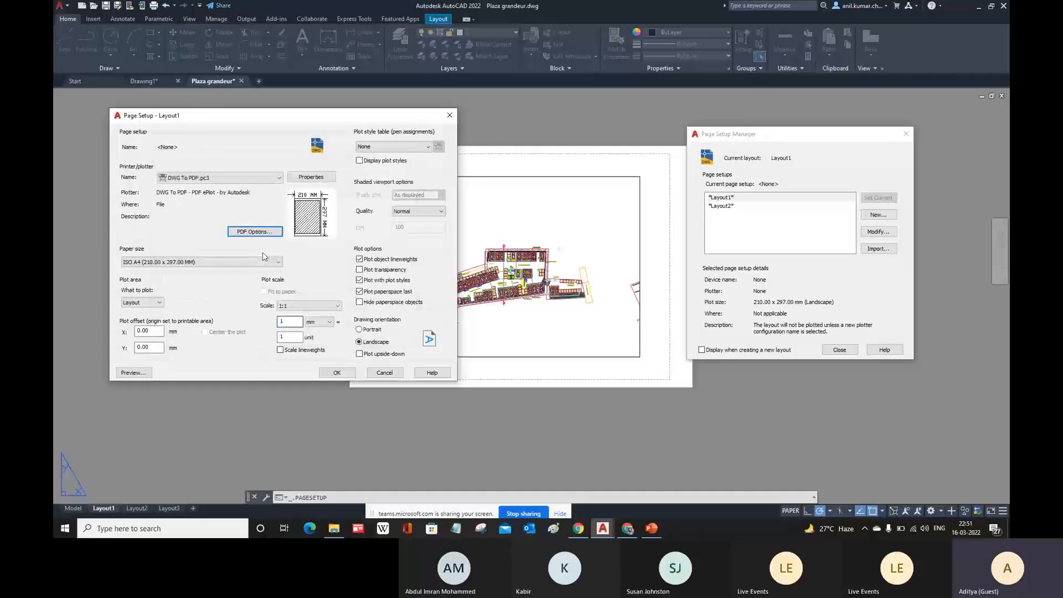
click(306, 177)
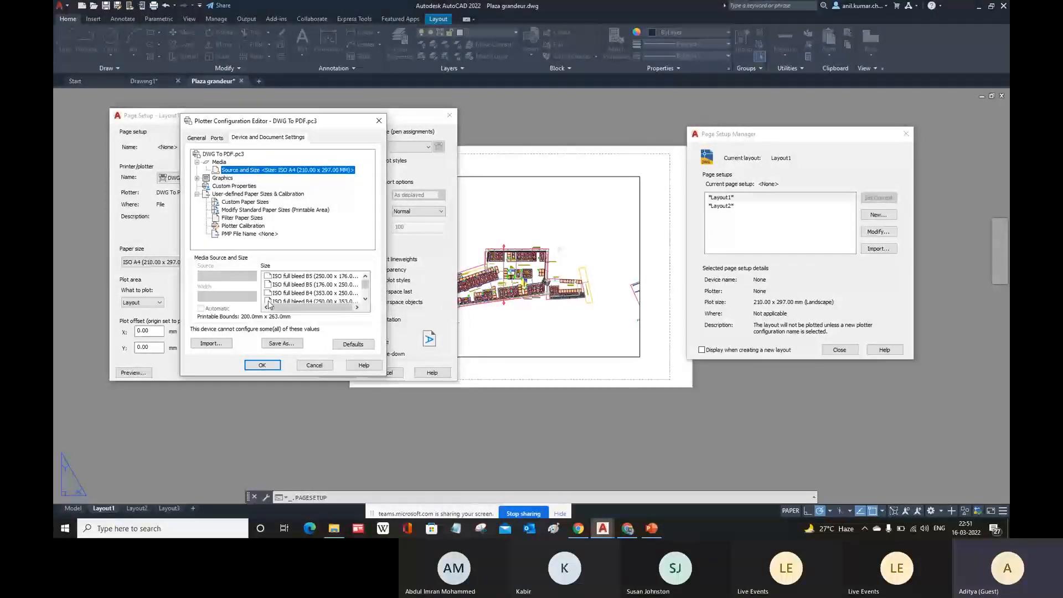
click(309, 365)
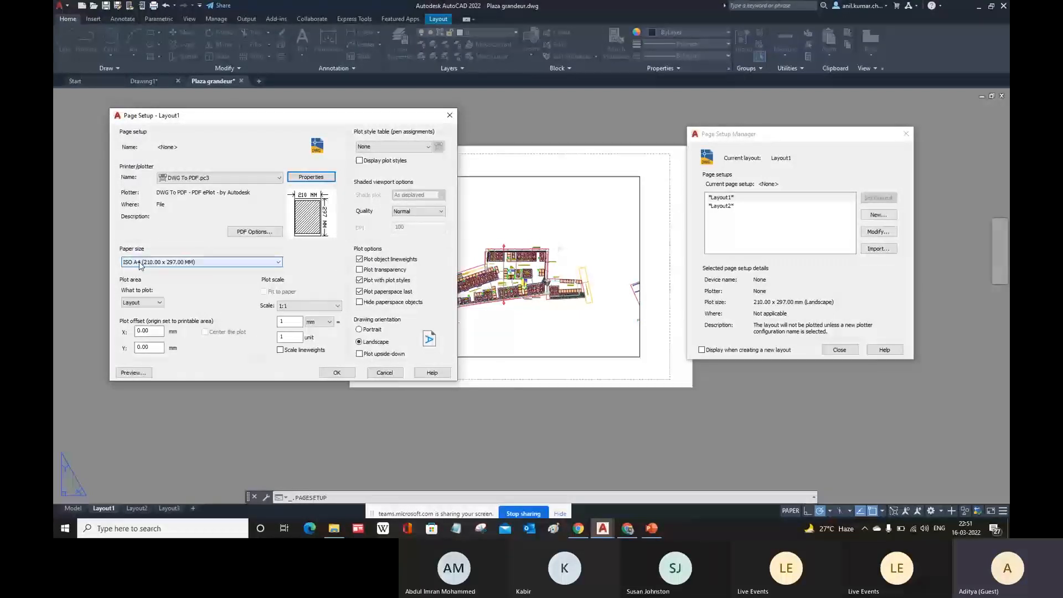
Set the paper size to ISO expand A1 (841.00 x 594.00 MM)
click(200, 261)
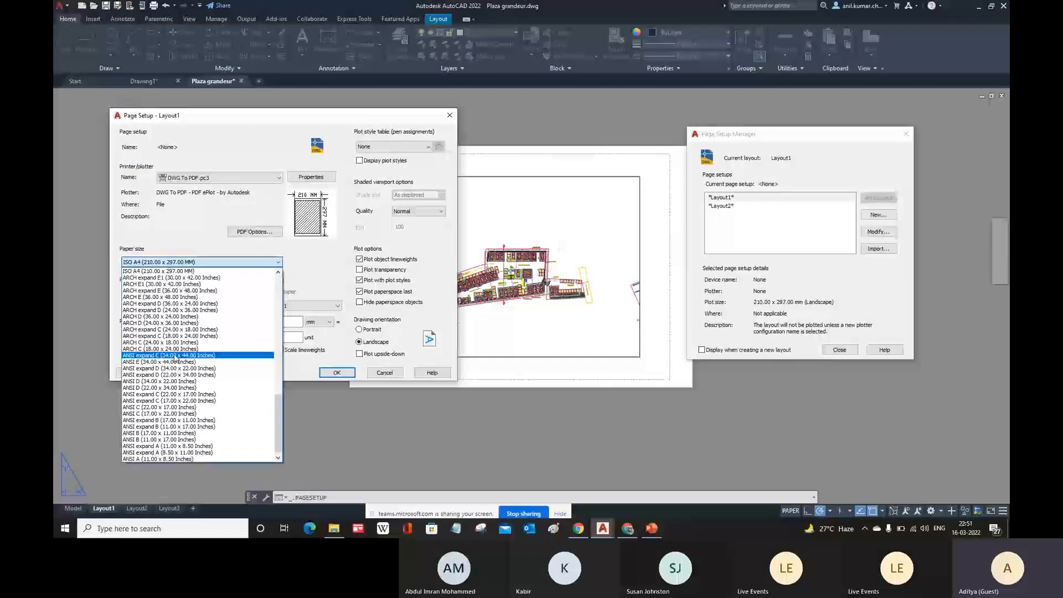
scroll(178, 393, up, 1)
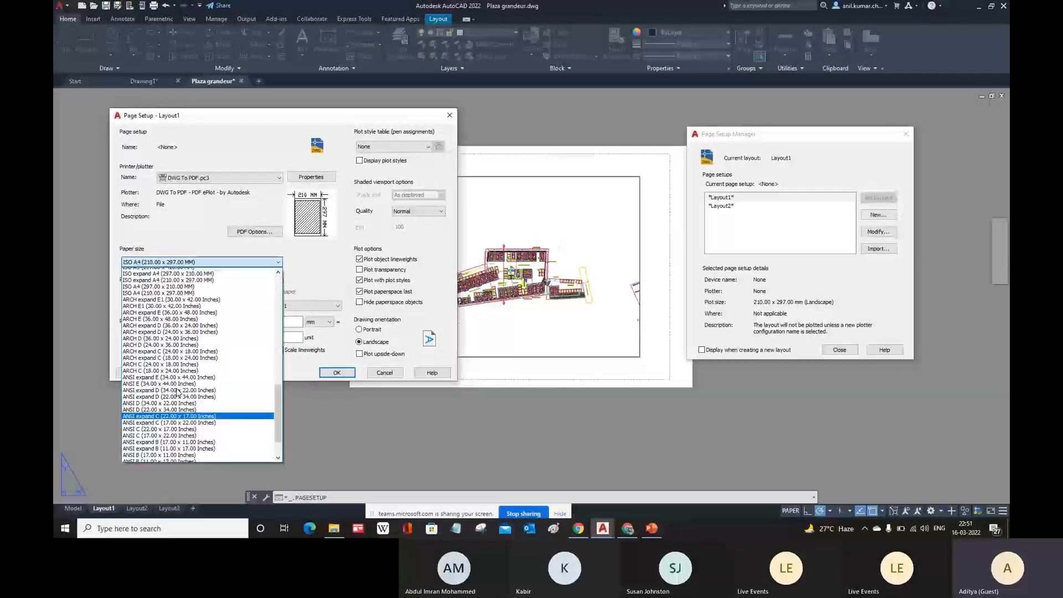
scroll(178, 393, up, 5)
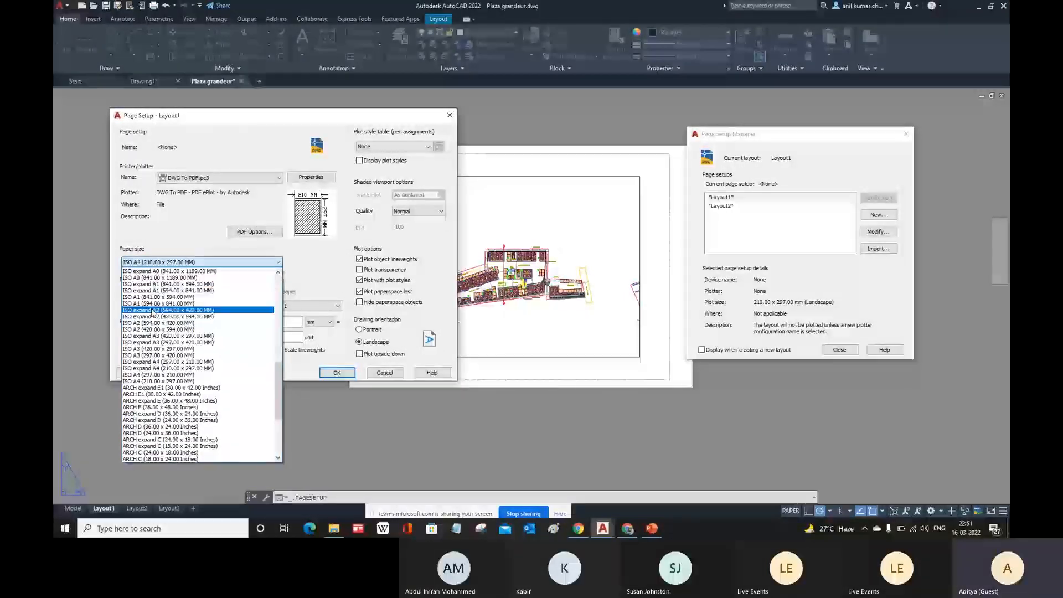
scroll(152, 304, up, 1)
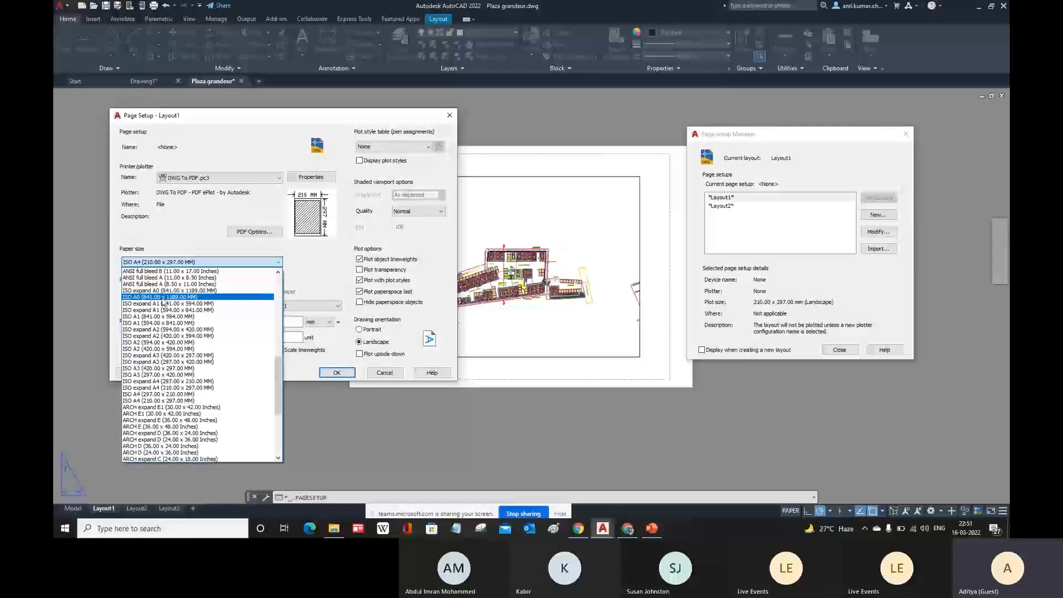
scroll(164, 303, up, 2)
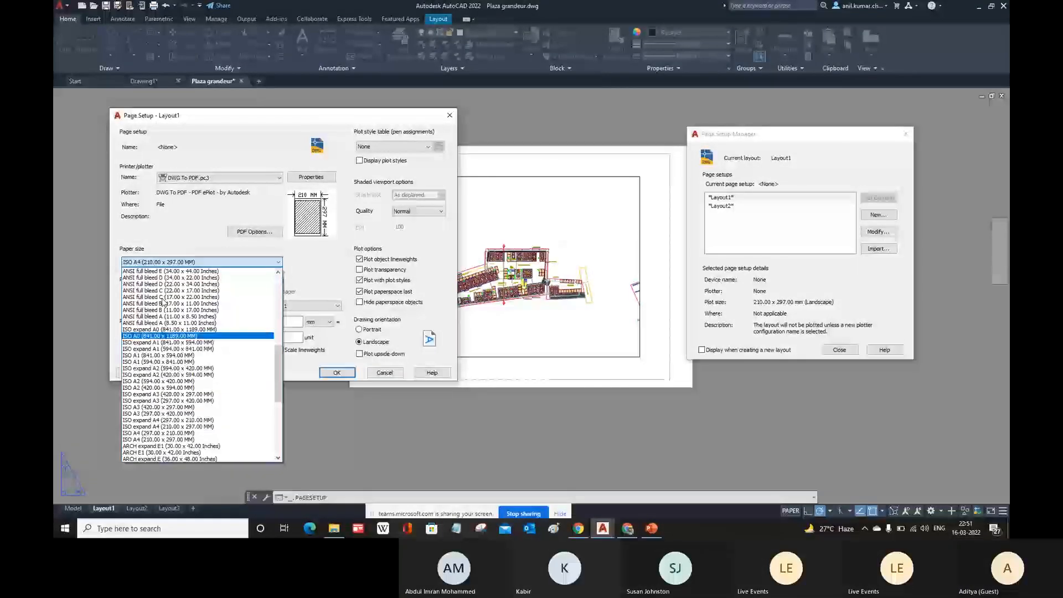
scroll(164, 303, down, 1)
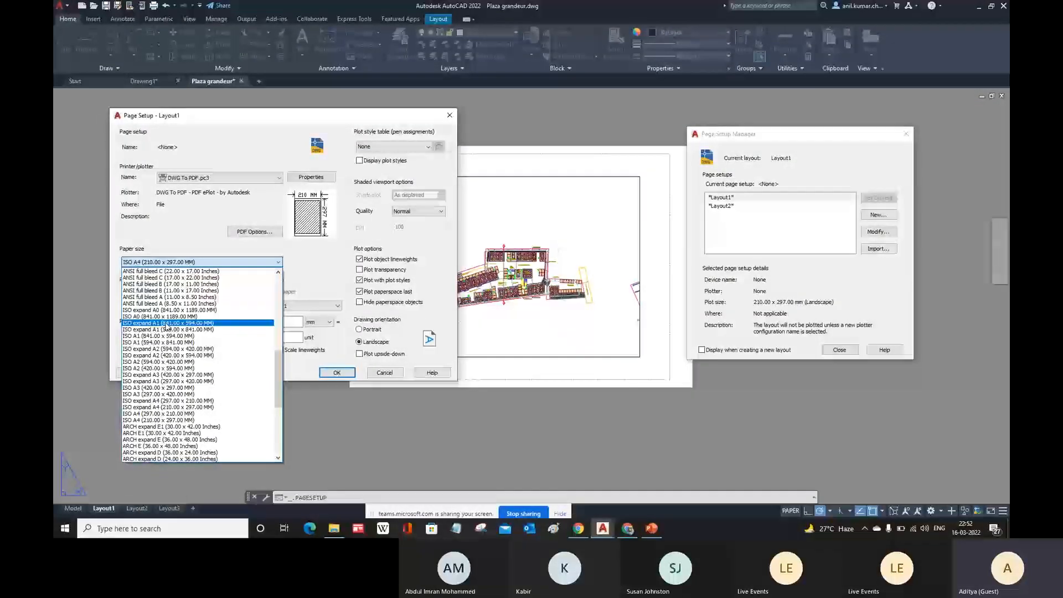
click(165, 323)
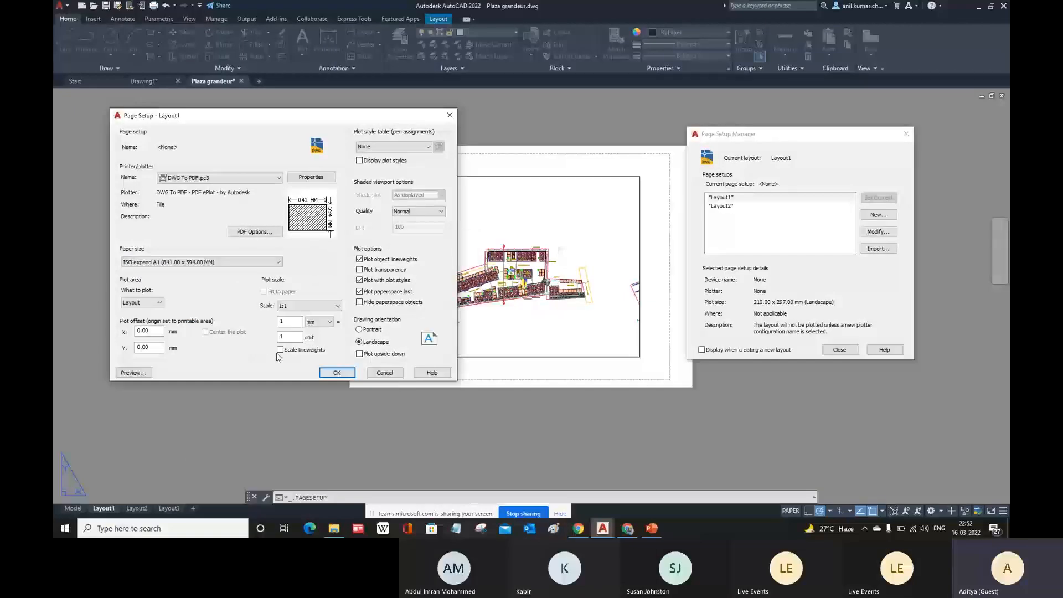
Review the choices for what to plot and set the plot area to Display
click(154, 306)
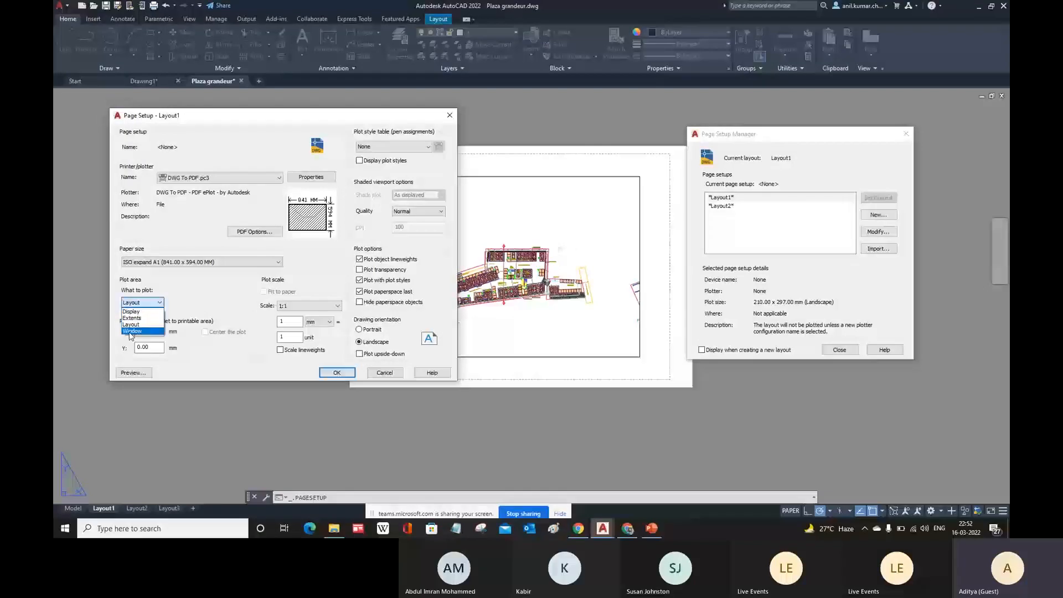
click(134, 325)
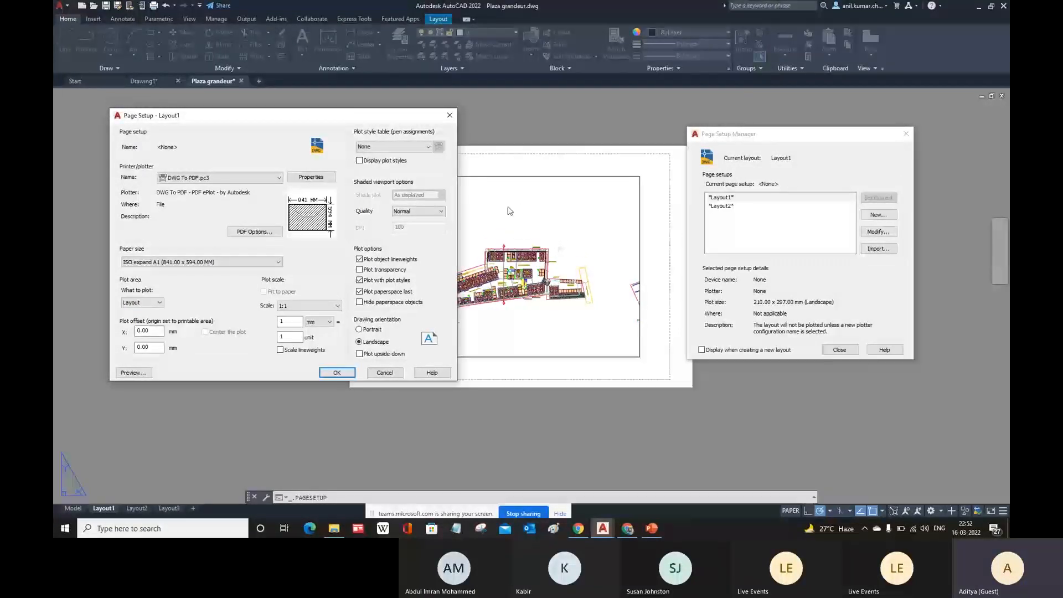
click(133, 303)
click(151, 313)
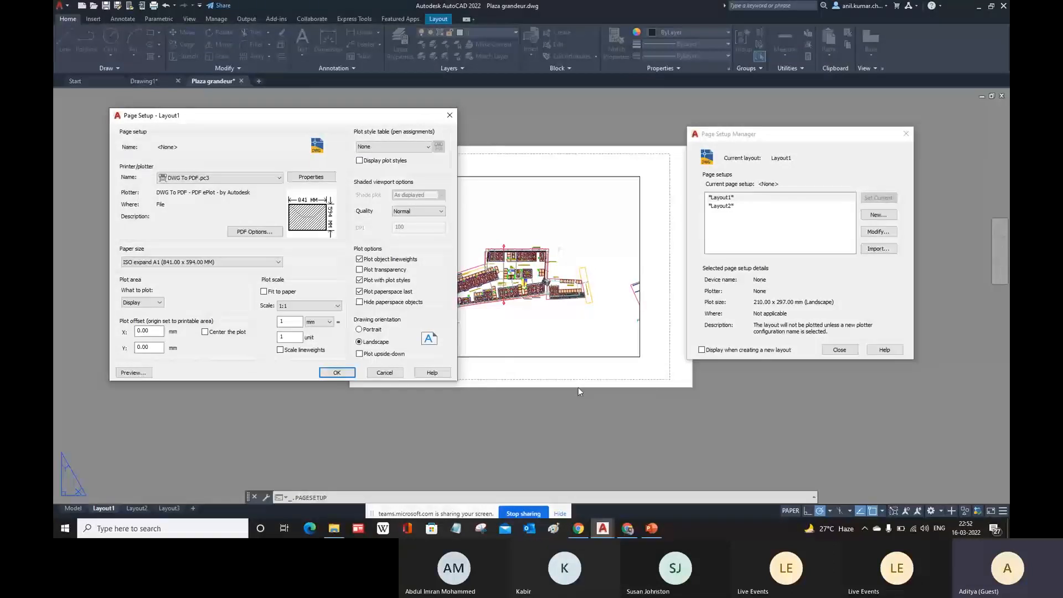
Try the Extents plot area, then the Window plot area with a rectangle picked around part of the parking plan
click(147, 303)
click(138, 319)
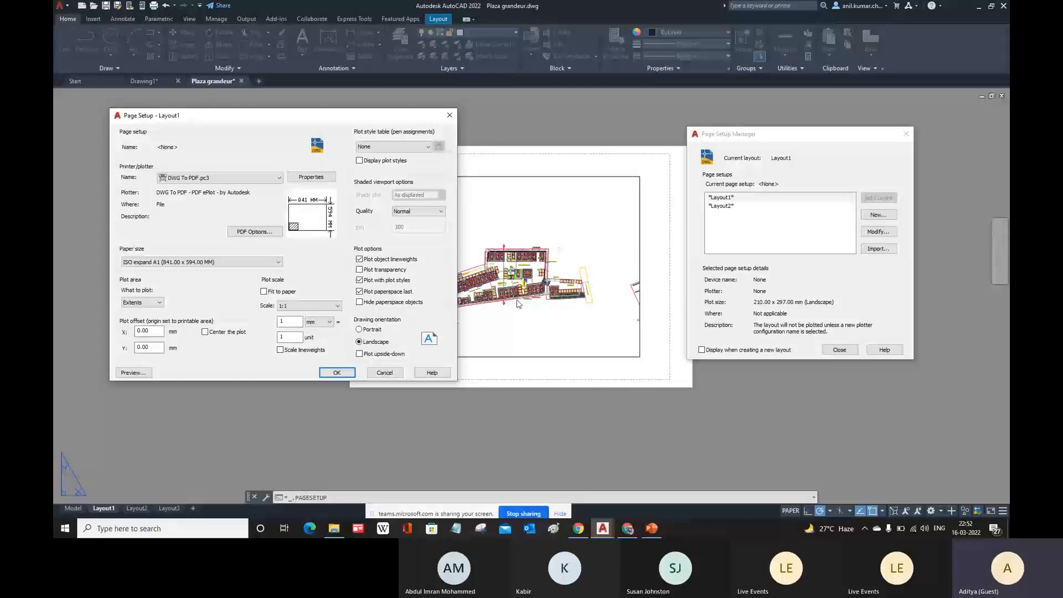
click(141, 302)
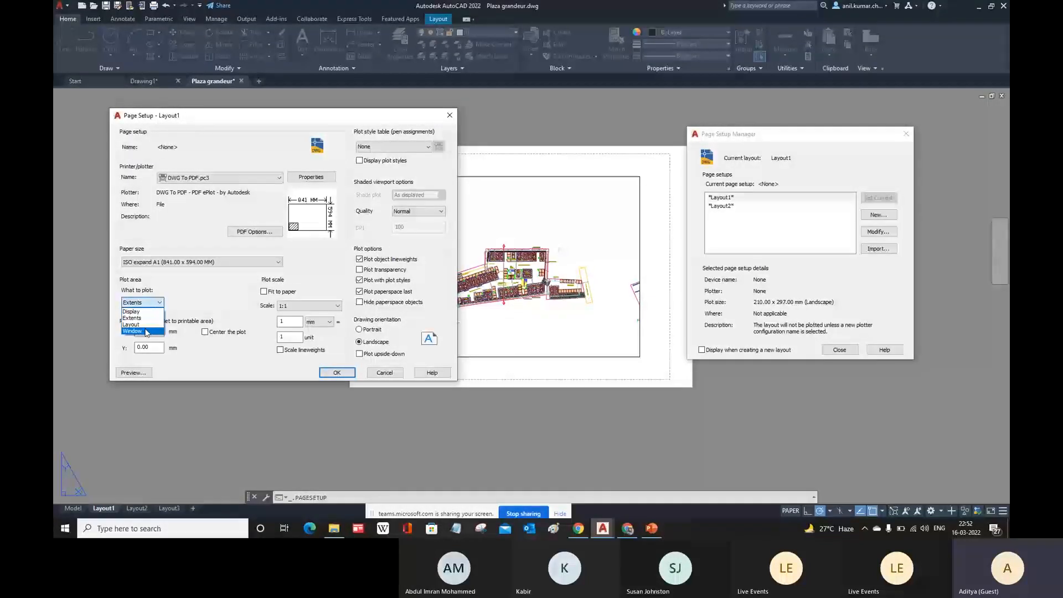
click(147, 331)
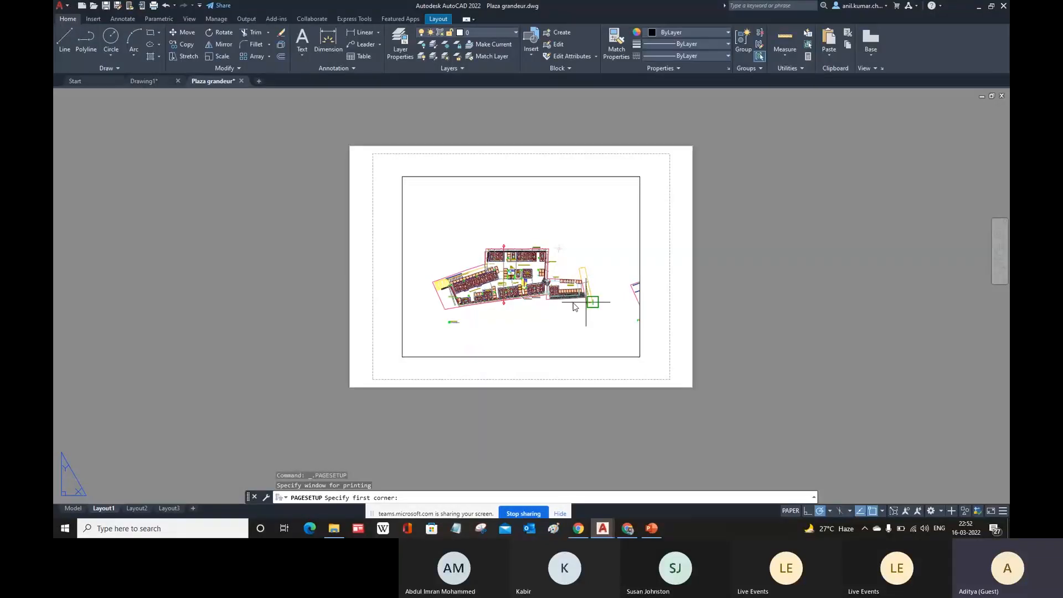
scroll(548, 301, up, 6)
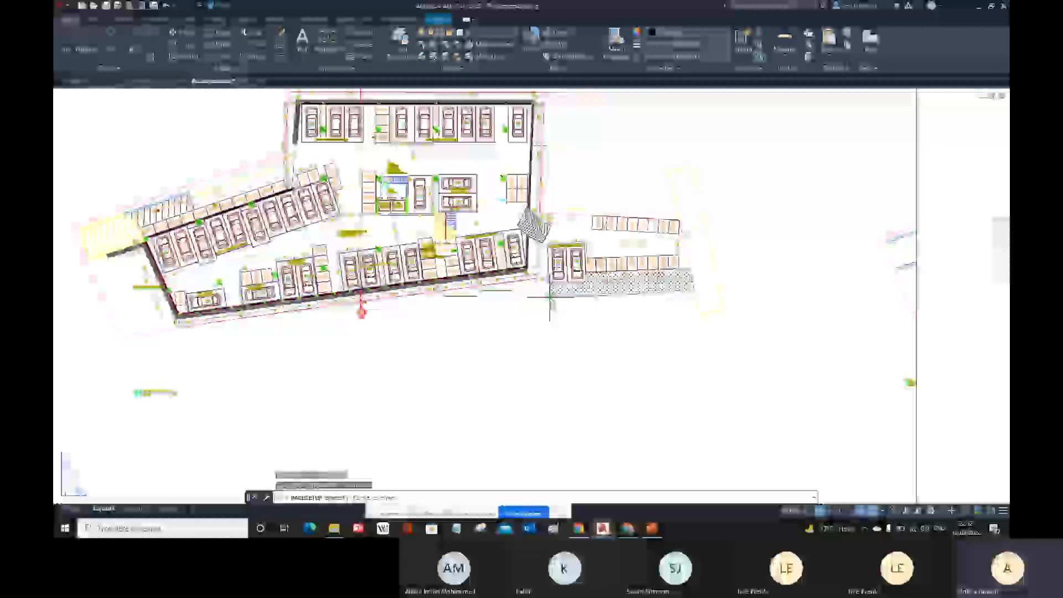
scroll(548, 301, down, 4)
click(440, 210)
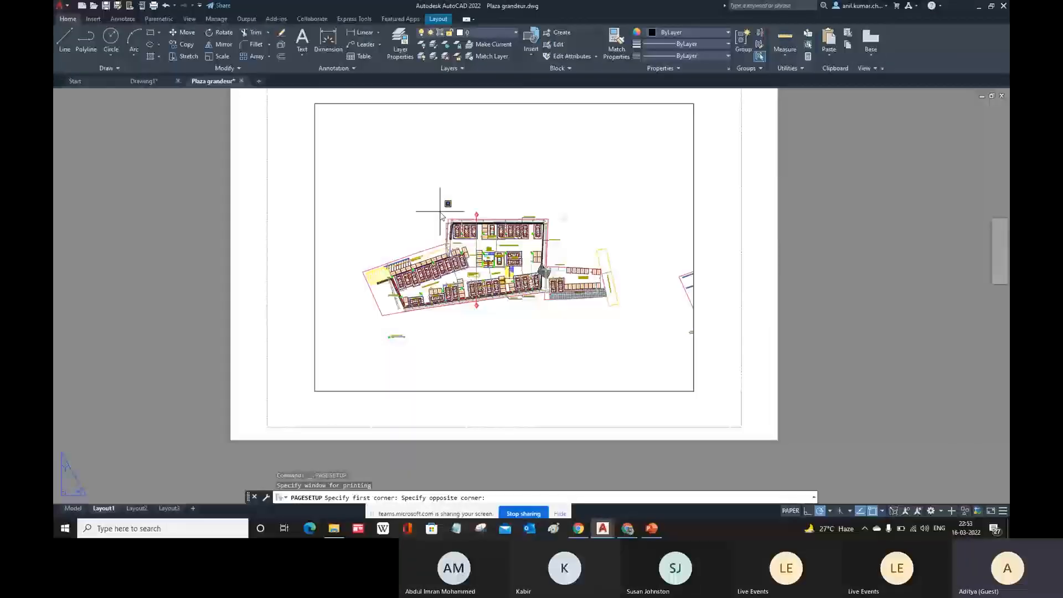
click(556, 266)
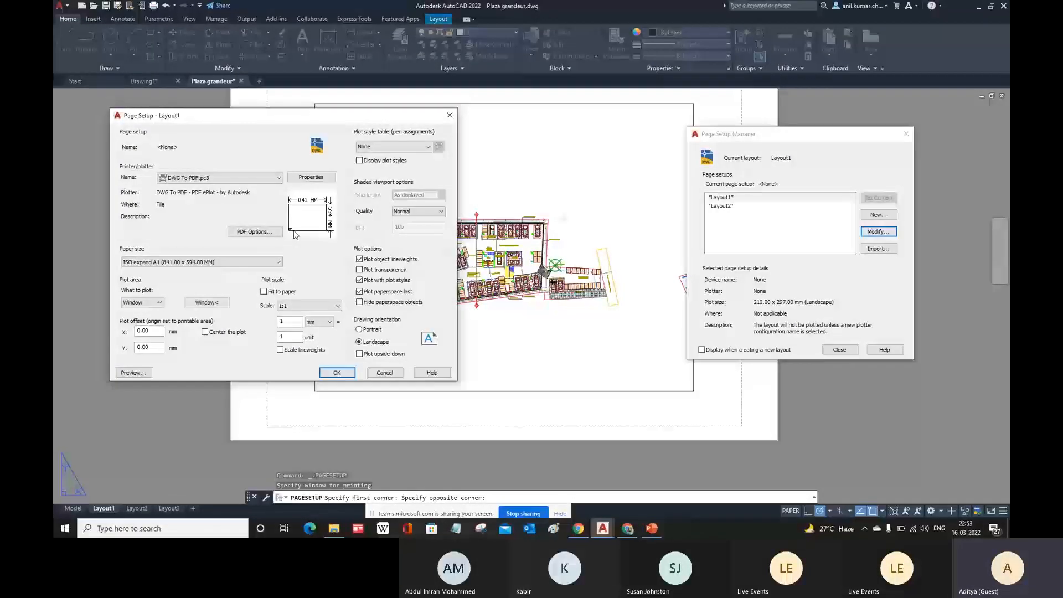
mouse_move(301, 219)
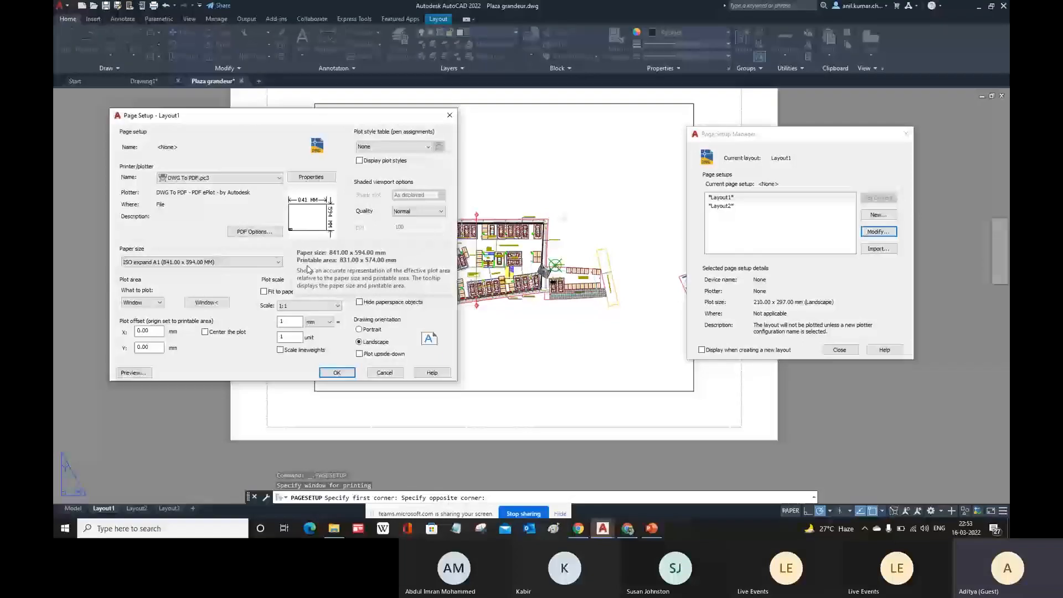
Set the plot area to Layout and point out the X and Y plot offset values
click(150, 303)
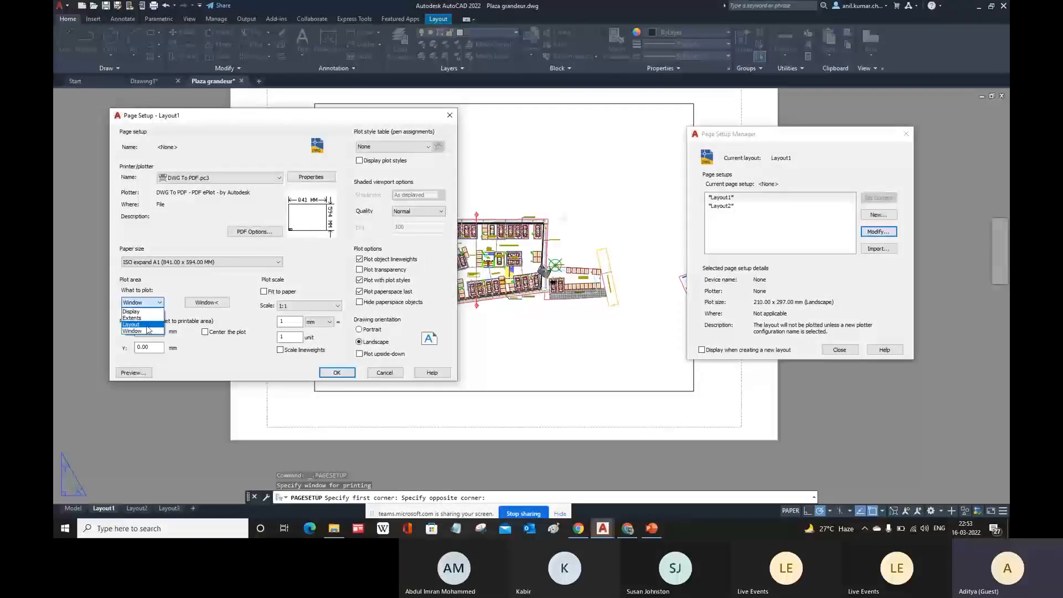
click(145, 325)
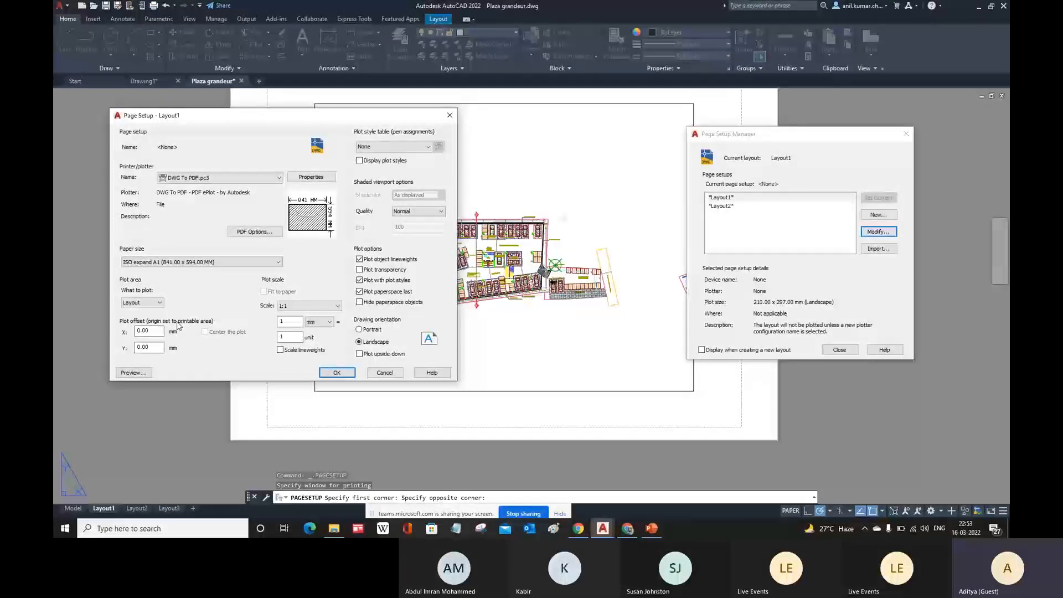
drag(158, 331, 124, 348)
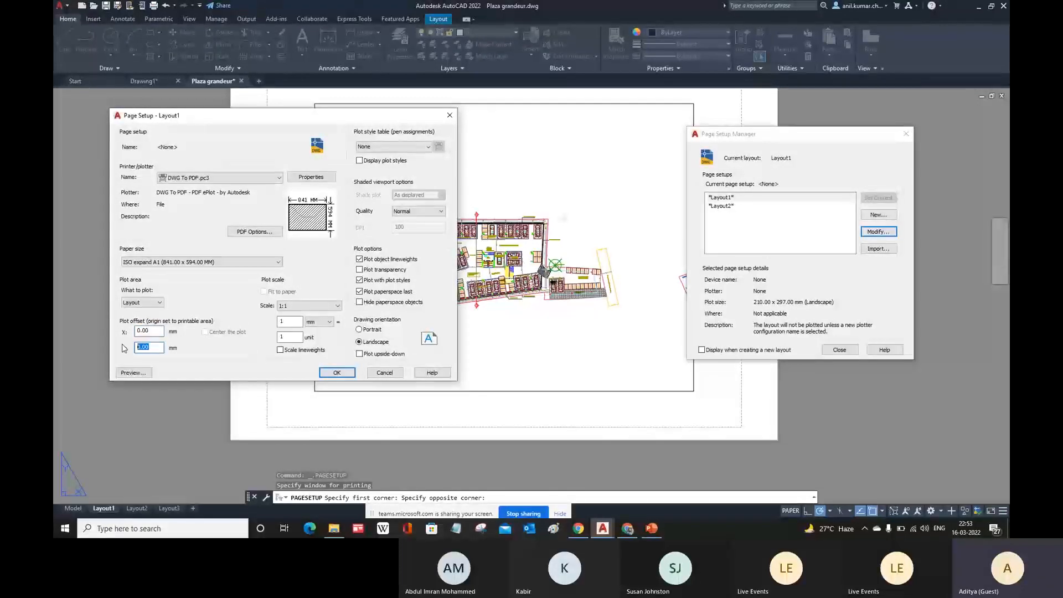
Set the shaded viewport quality to Maximum and assign the acad.ctb plot style table
click(417, 211)
click(409, 233)
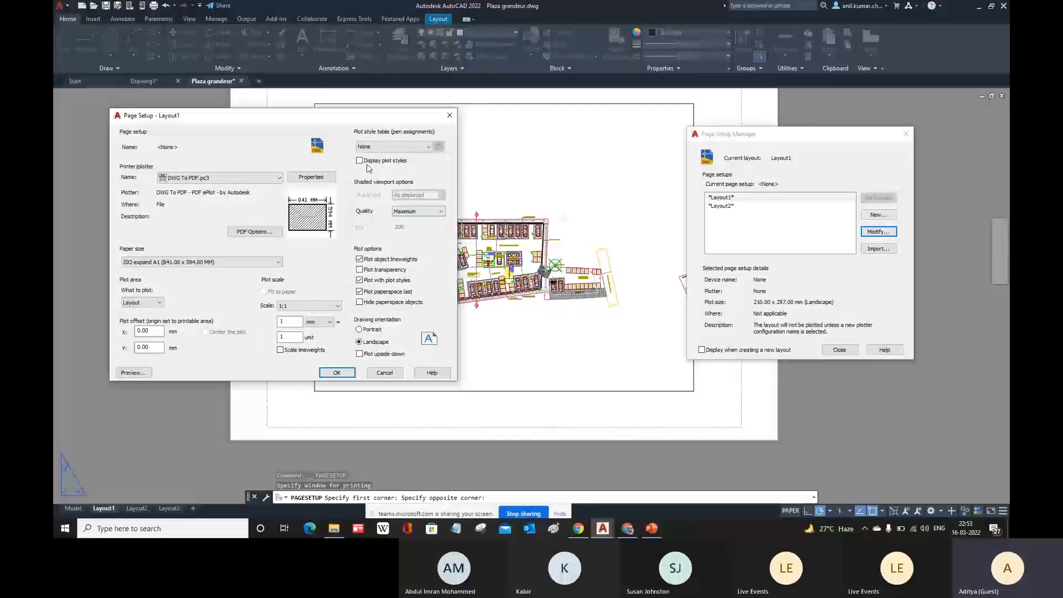
click(379, 148)
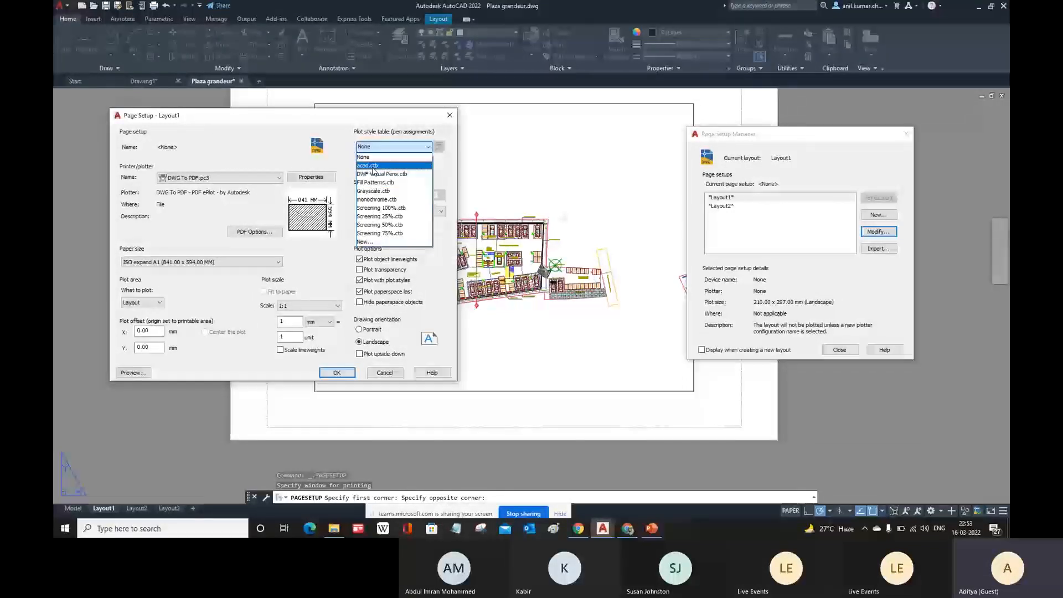
click(373, 167)
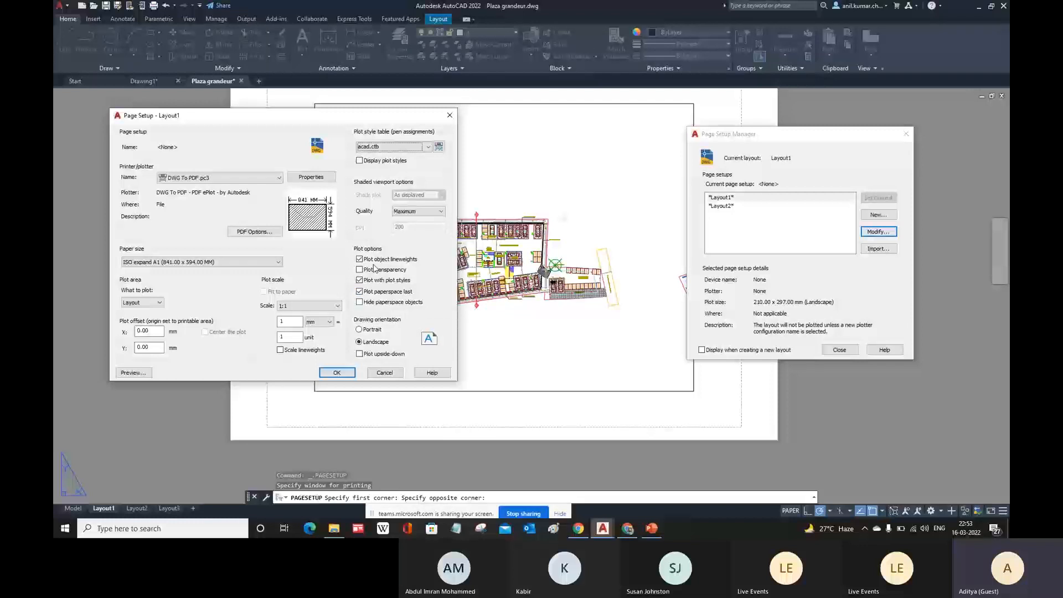
Preview the Layout1 plot, then accept the page setup and close the Page Setup Manager
click(133, 373)
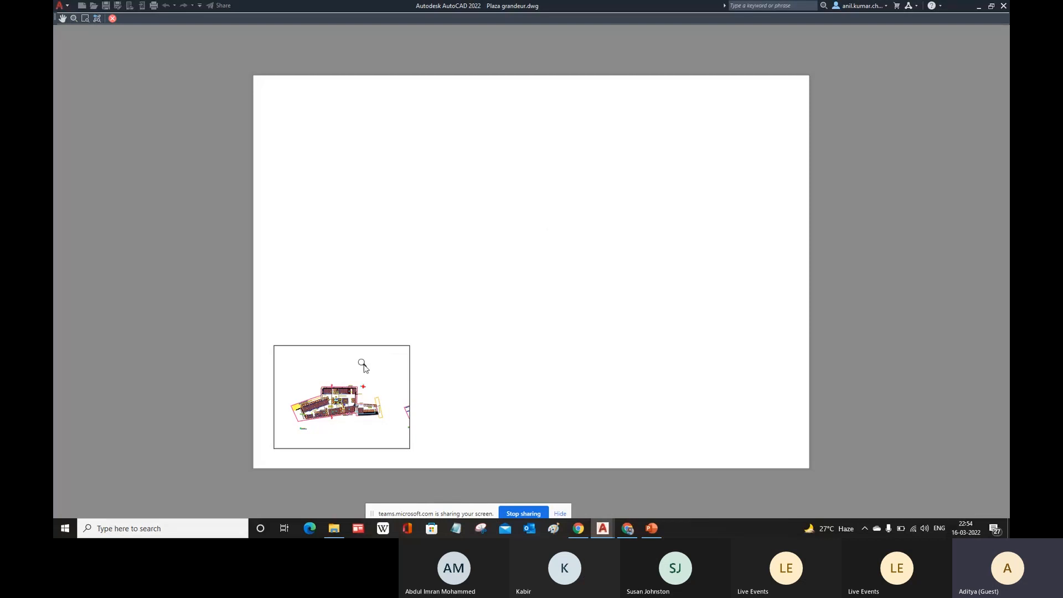
key(Escape)
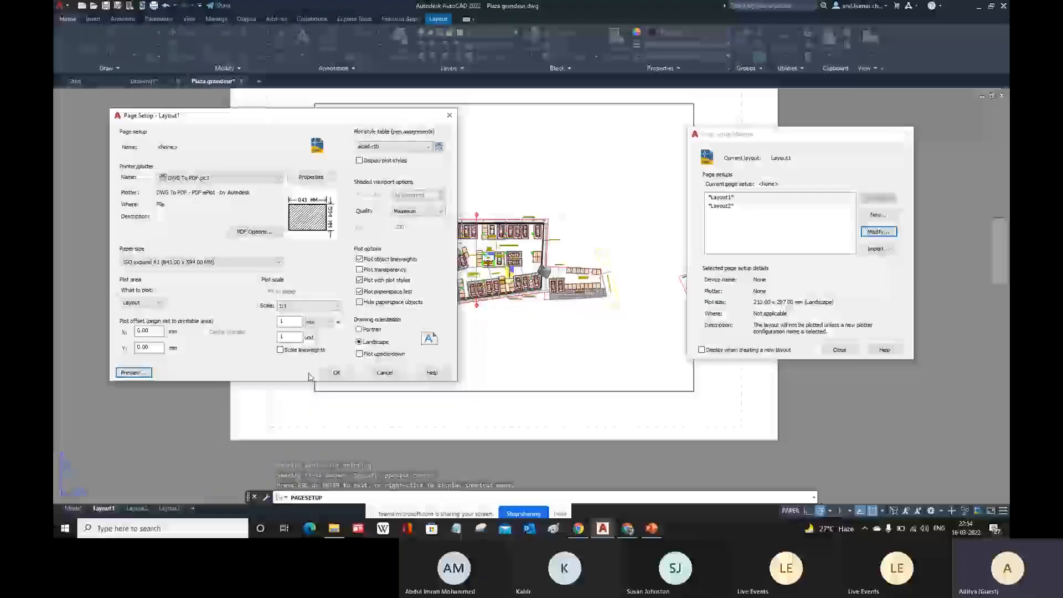
click(336, 373)
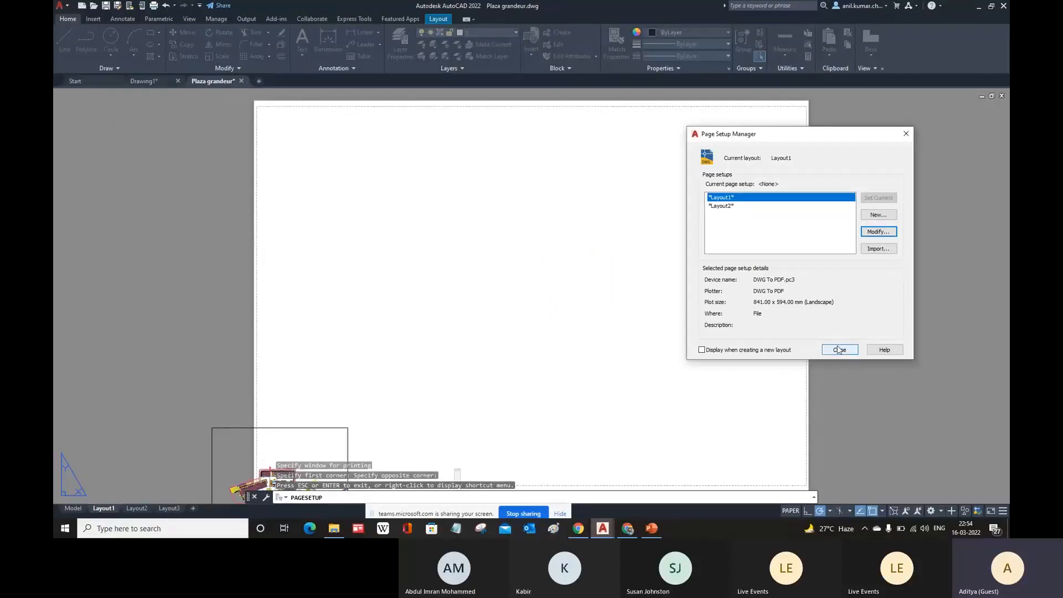
click(840, 351)
Select the layout viewport and stretch its lower-left corner onto the A1 sheet, just inside the printable area
scroll(480, 356, down, 4)
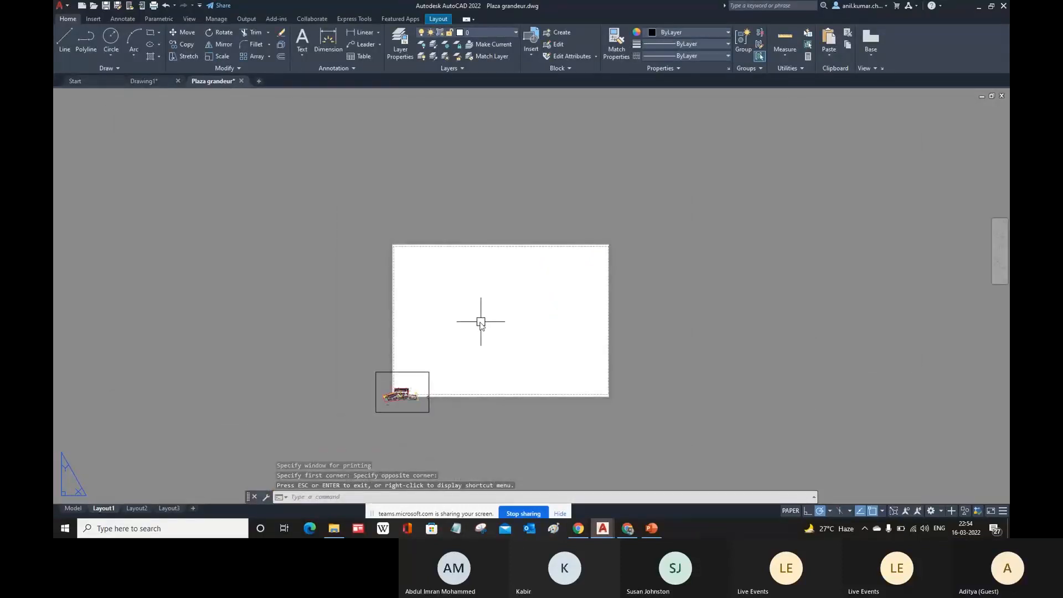
scroll(465, 325, up, 2)
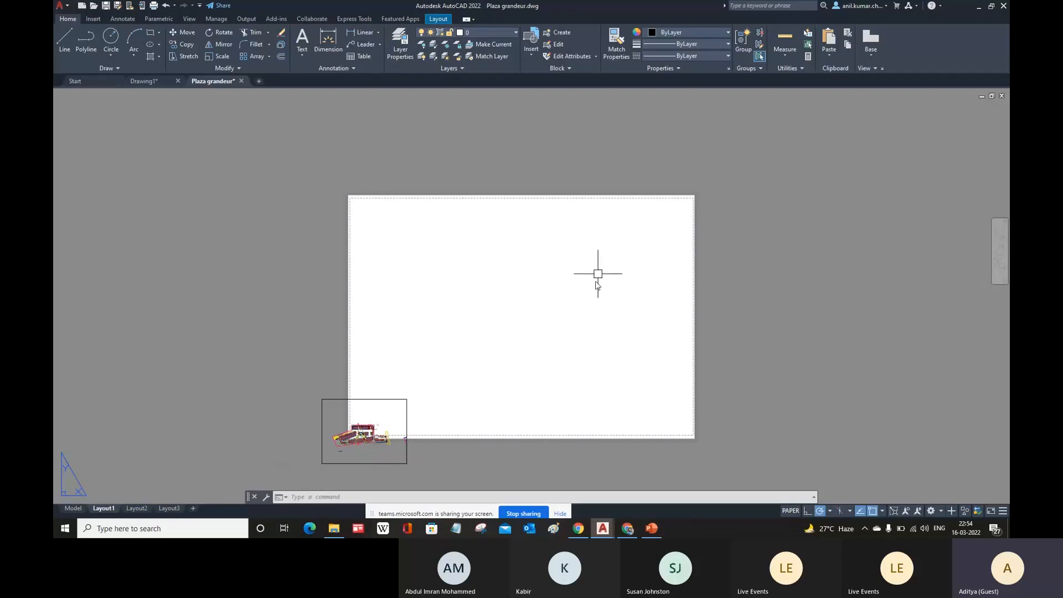
middle_drag(512, 313, 492, 299)
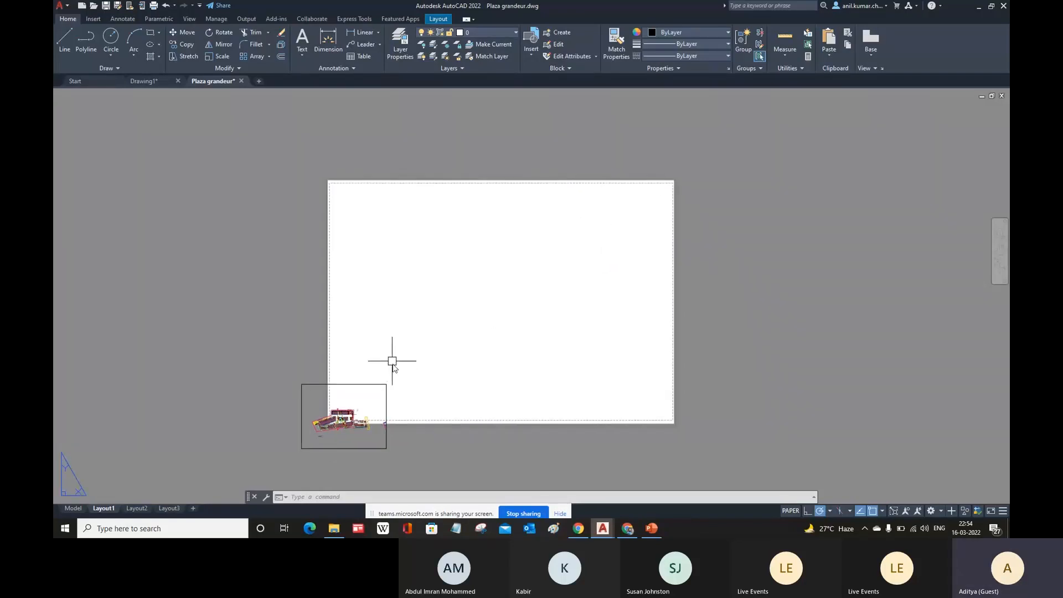
click(375, 386)
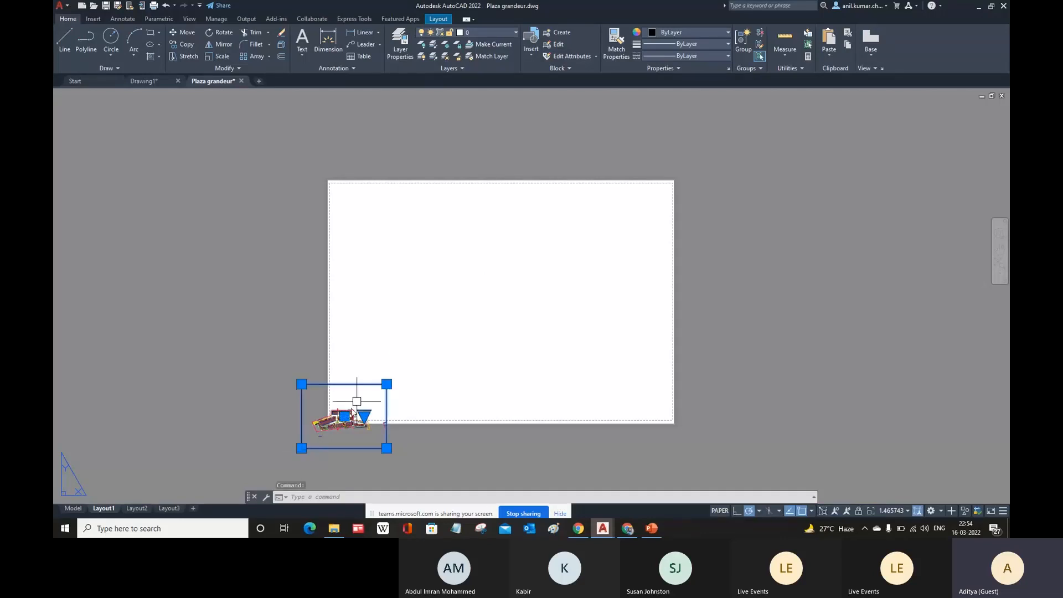
scroll(339, 441, up, 5)
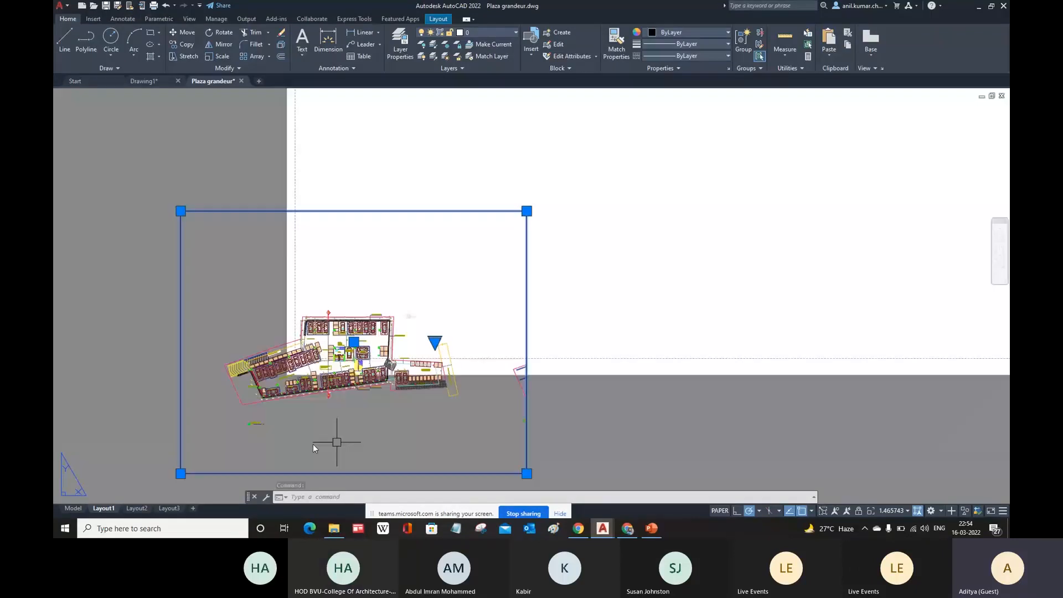
click(183, 473)
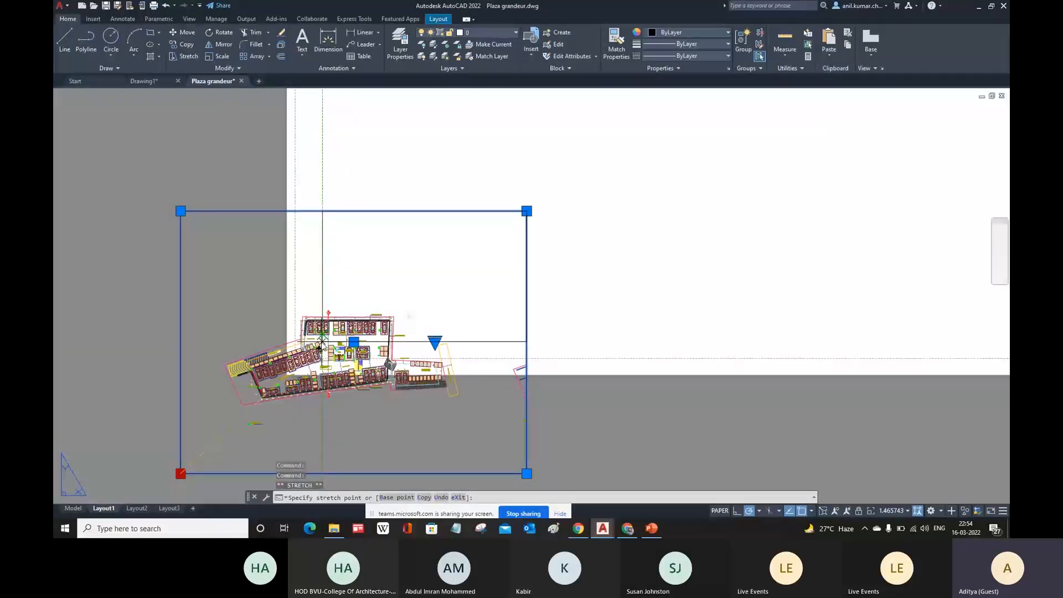
click(330, 374)
Stretch the viewport's upper-right corner to just inside the sheet's upper-right printable margin
scroll(330, 380, down, 6)
click(379, 340)
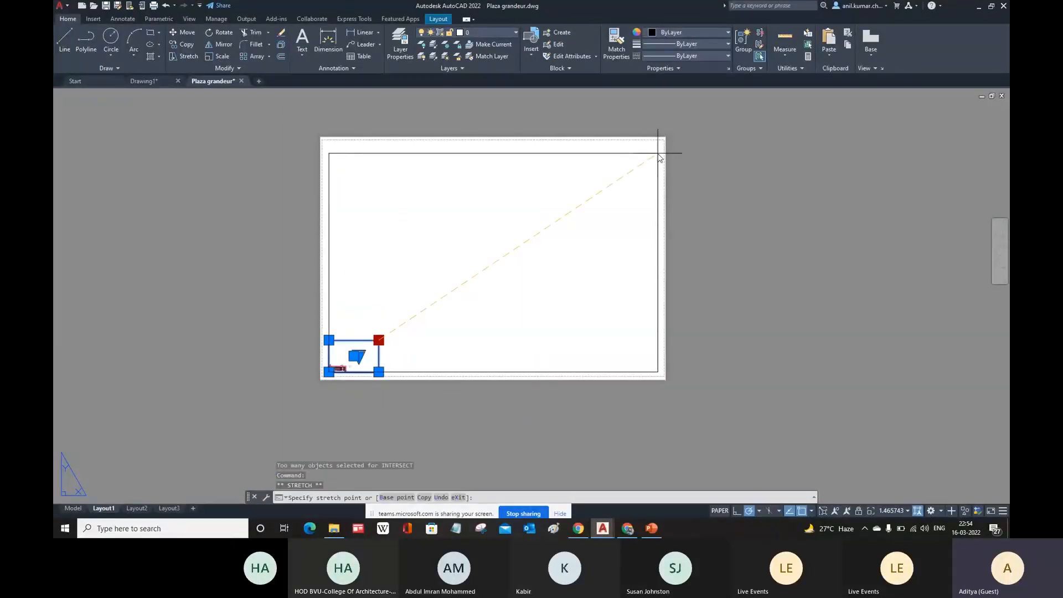
scroll(661, 145, up, 2)
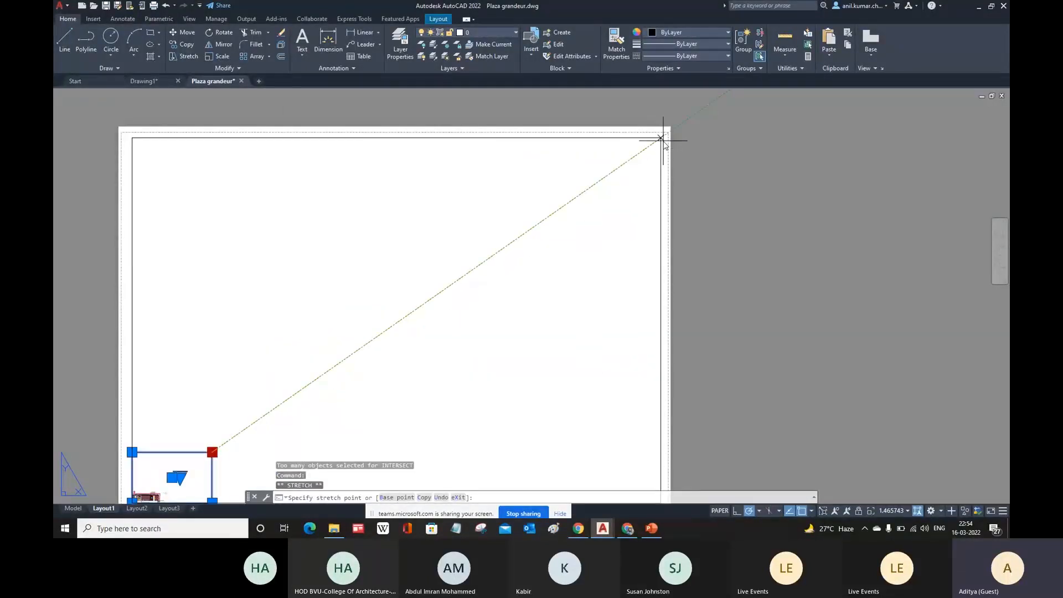
click(662, 141)
Readjust the viewport's lower-left corner so it sits closer to the printable margin
scroll(689, 168, down, 2)
scroll(316, 384, up, 4)
scroll(316, 384, up, 2)
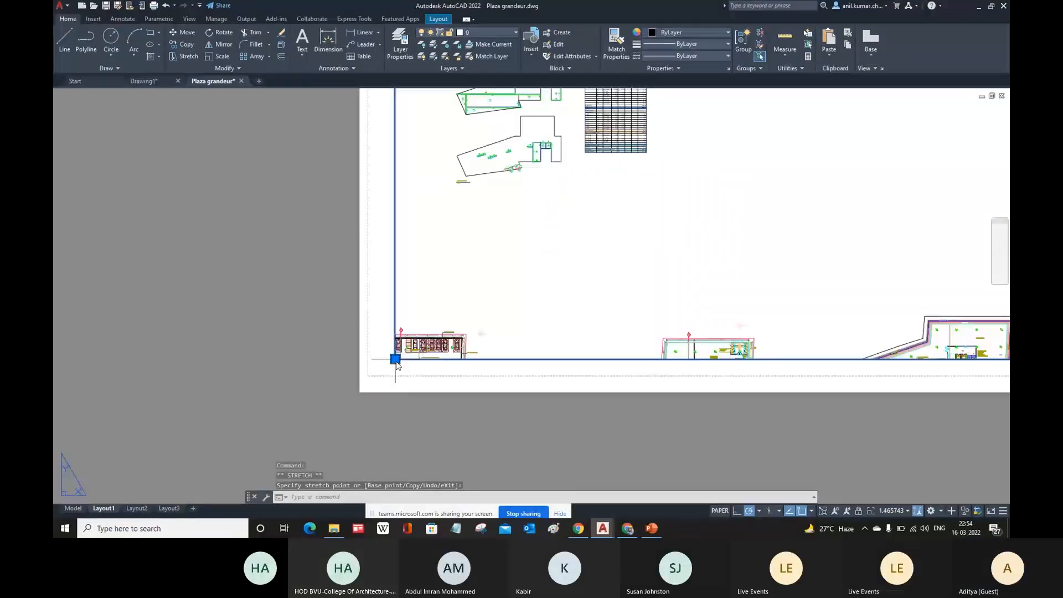
click(395, 360)
click(379, 366)
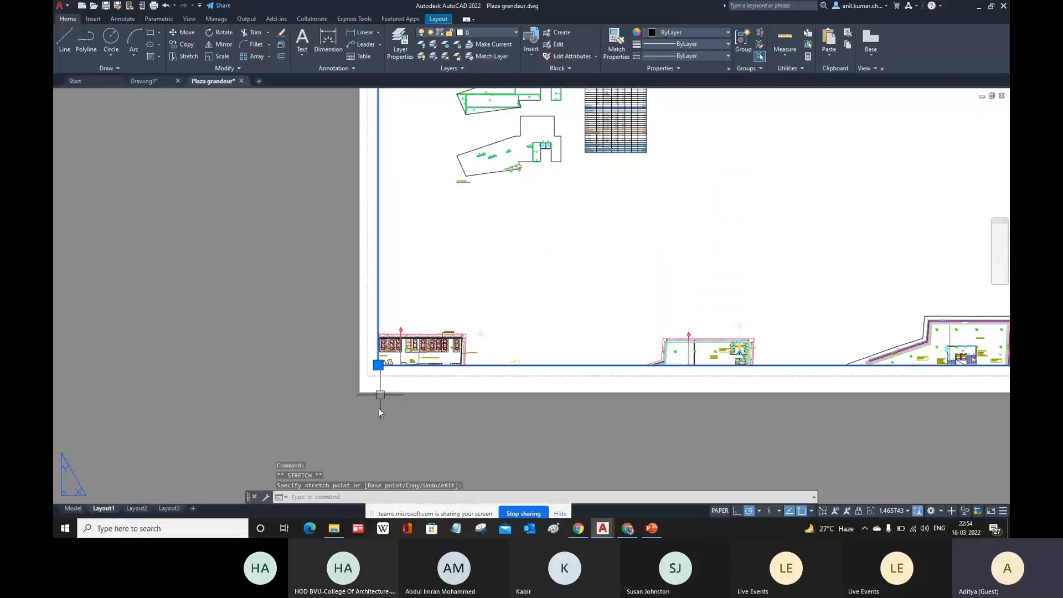
Activate the viewport's model space and frame the parking floor plan so it fills the viewport
scroll(379, 413, down, 4)
scroll(468, 399, up, 2)
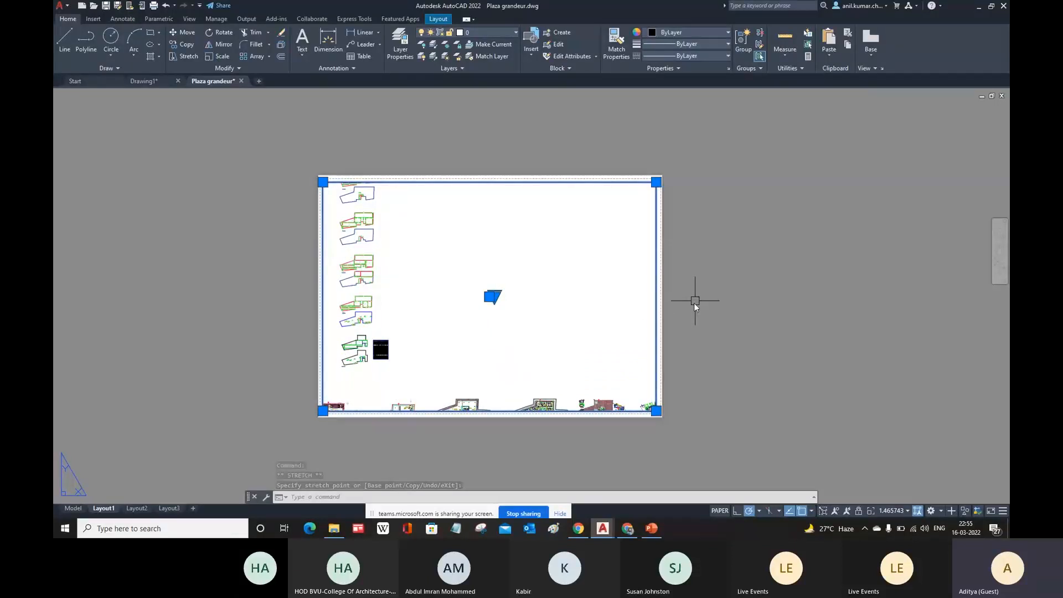
scroll(695, 304, down, 2)
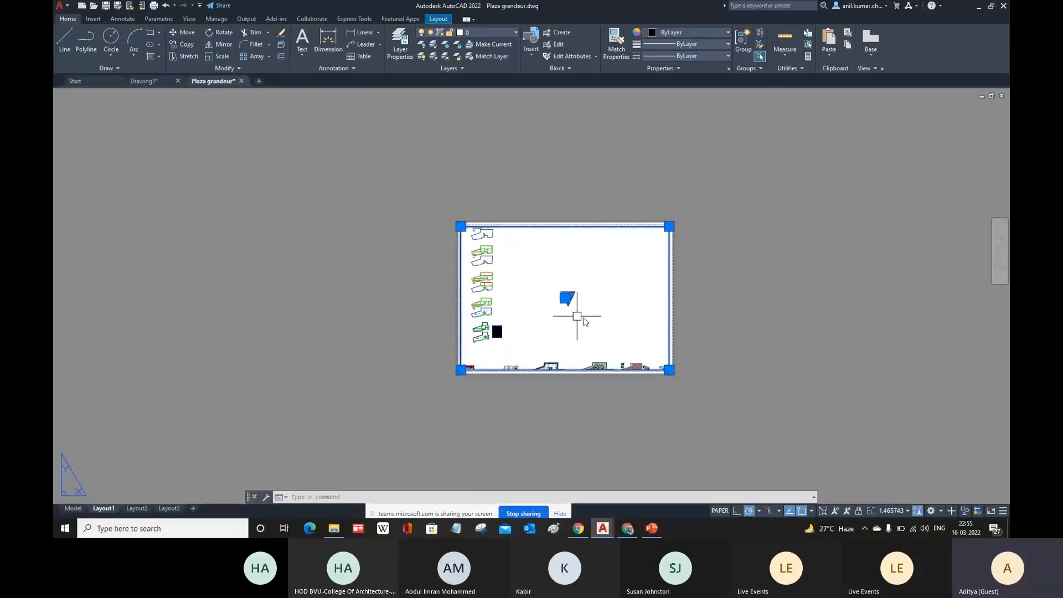
double_click(585, 335)
scroll(521, 348, up, 8)
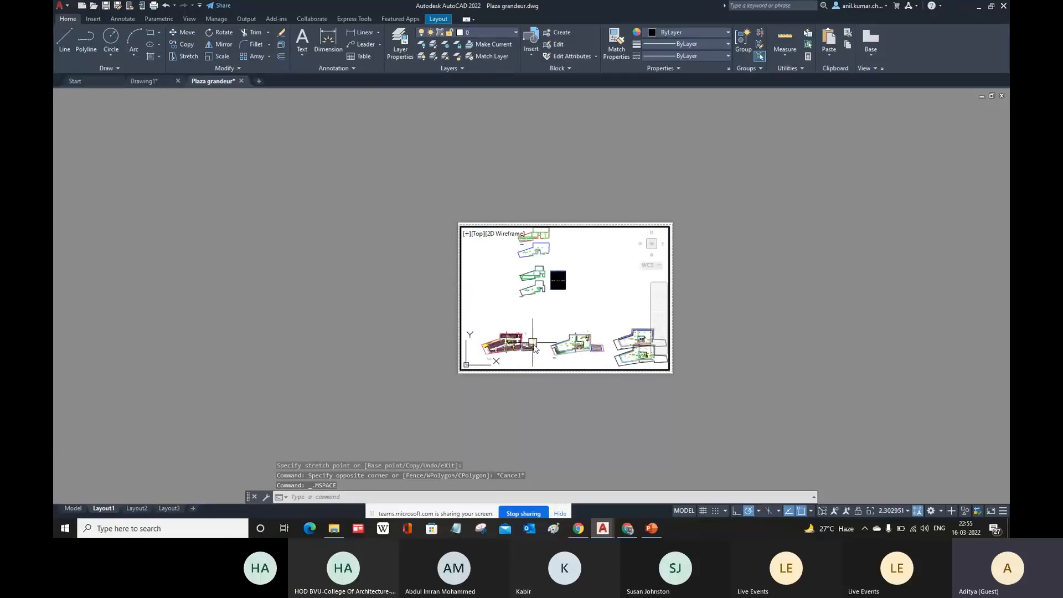
scroll(526, 327, down, 2)
scroll(585, 317, down, 1)
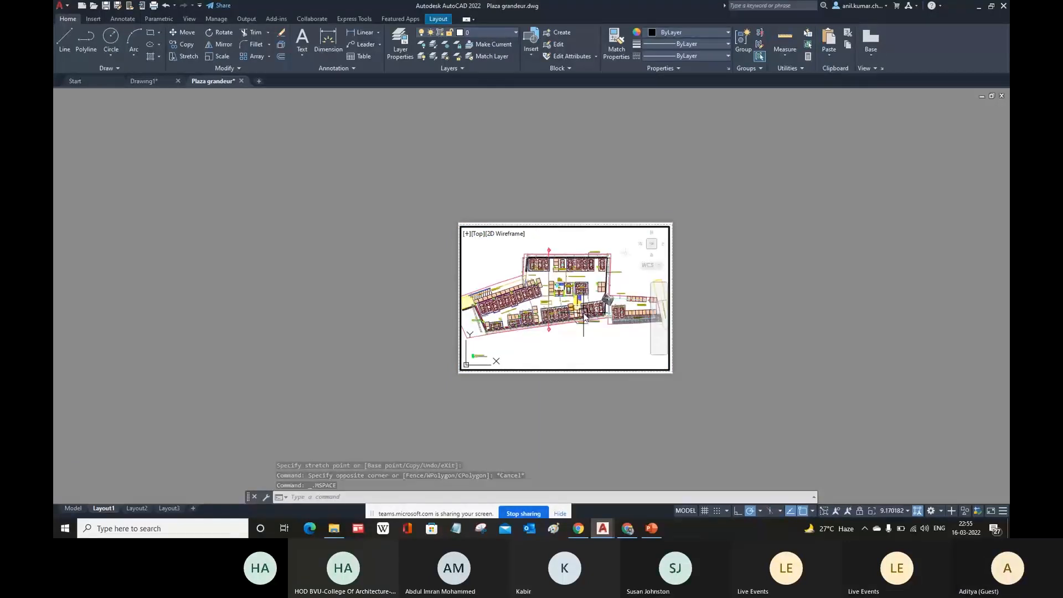
scroll(585, 316, up, 2)
scroll(582, 312, down, 2)
scroll(565, 305, up, 2)
middle_drag(567, 310, 561, 308)
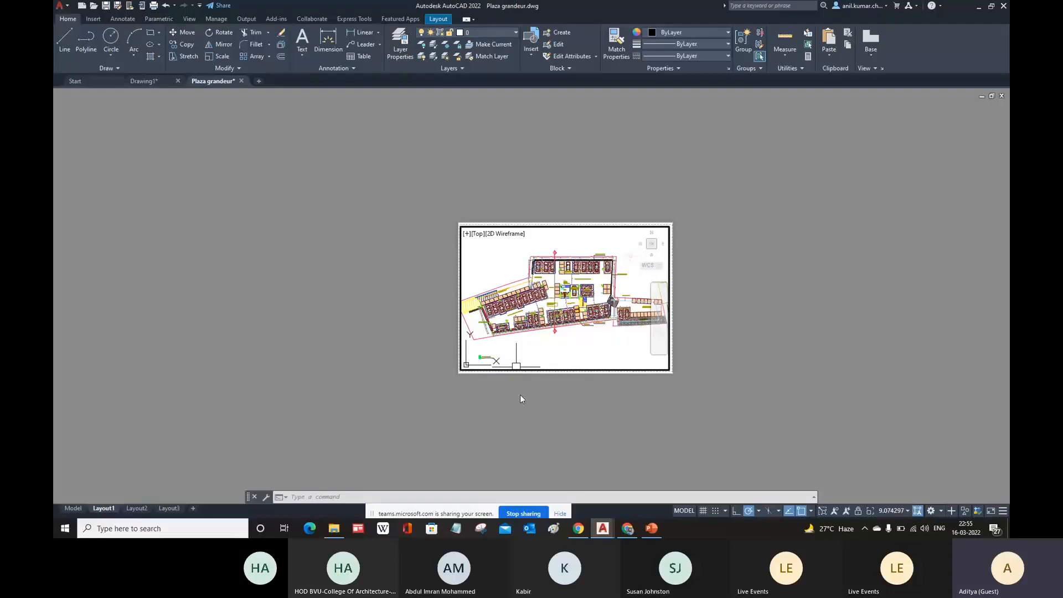
Lock the viewport and test zooming and panning with the cursor over the floor plan
click(858, 512)
scroll(594, 355, up, 2)
scroll(595, 354, down, 2)
middle_drag(595, 354, 537, 345)
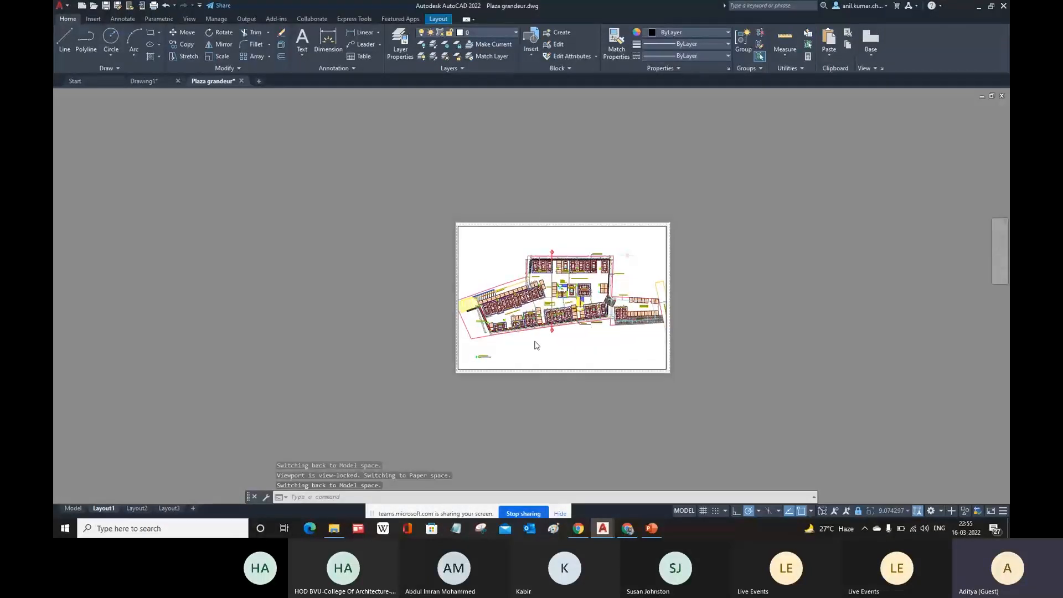
scroll(541, 340, up, 5)
scroll(543, 337, down, 3)
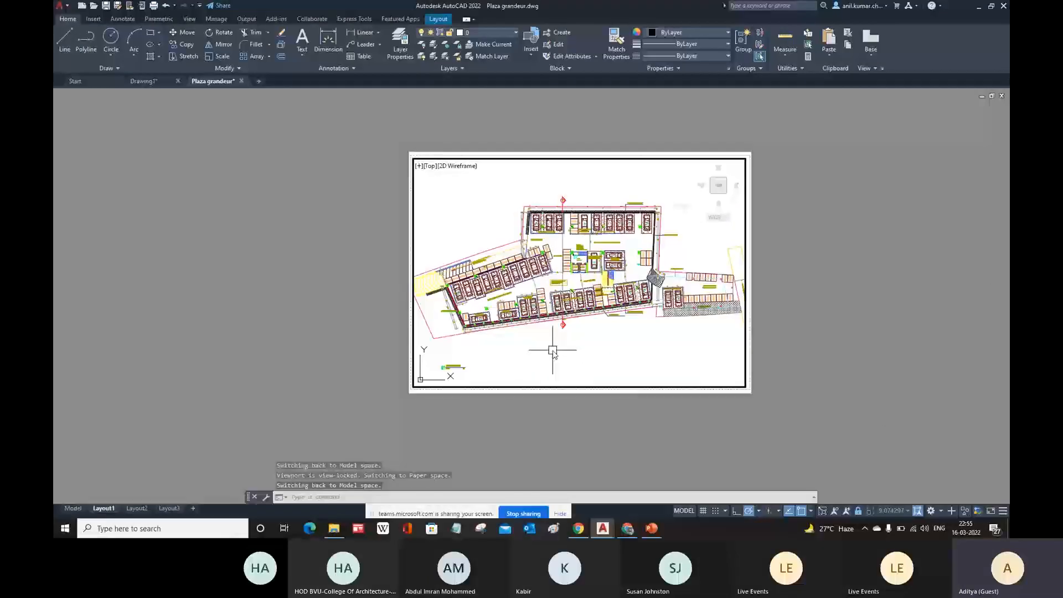
click(549, 363)
click(548, 361)
scroll(548, 360, up, 1)
scroll(547, 360, down, 1)
middle_drag(644, 345, 575, 349)
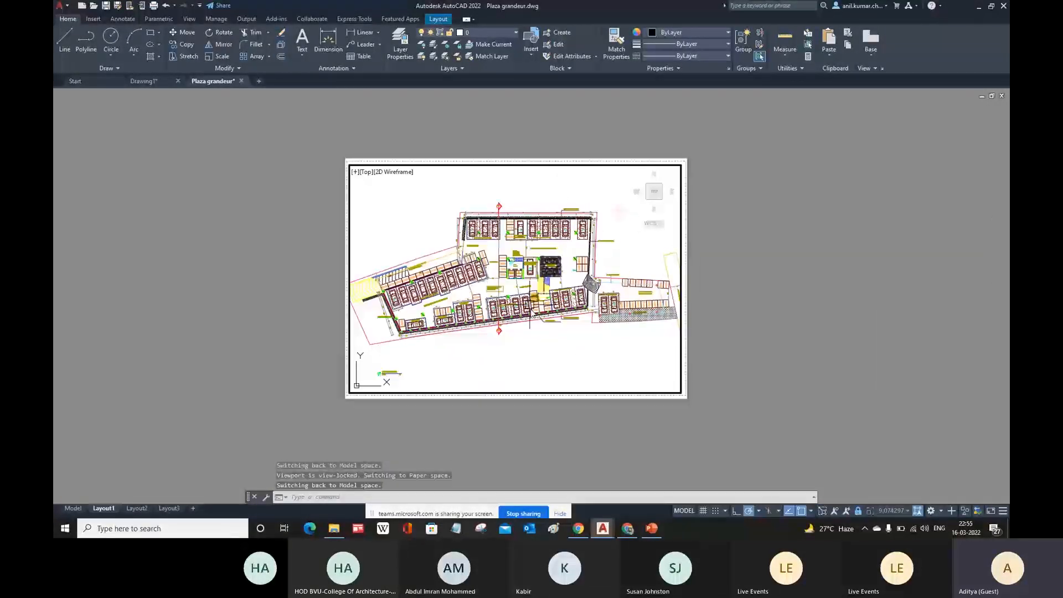
Unlock the viewport and readjust the zoom of the parking plan inside it
click(857, 511)
scroll(602, 354, down, 1)
scroll(600, 353, up, 1)
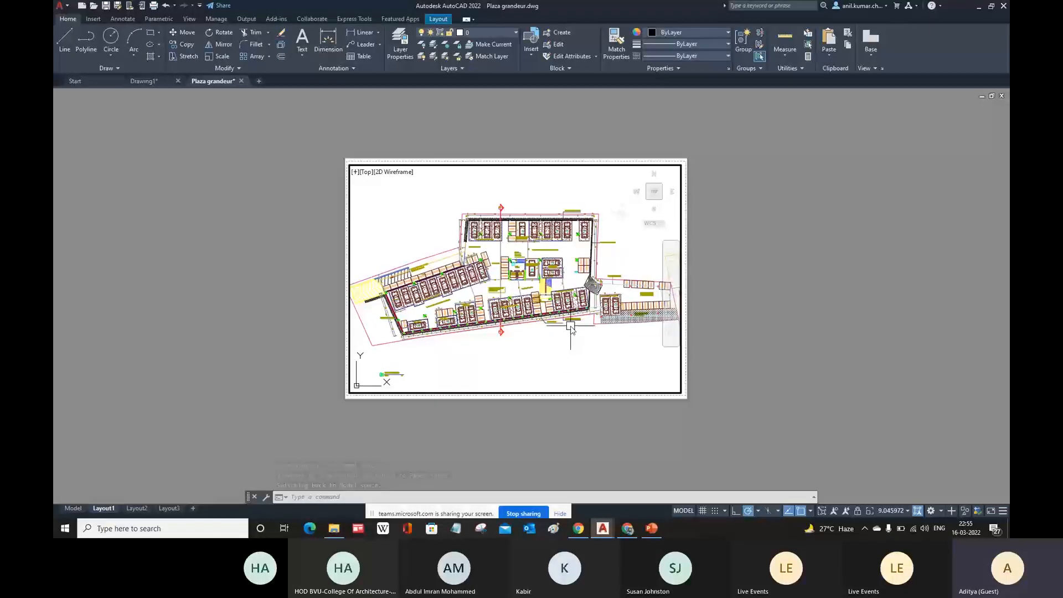
Nudge the parking plan inside the viewport and lock the viewport, testing the lock by zooming over the plan
middle_drag(543, 339, 545, 347)
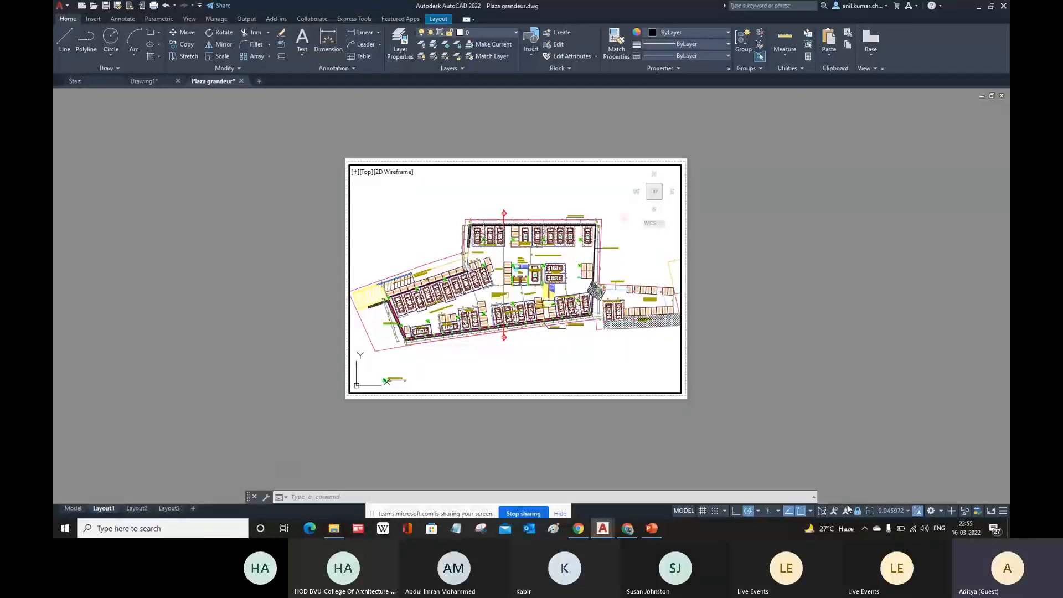
scroll(570, 353, down, 2)
scroll(570, 353, up, 2)
scroll(570, 354, down, 2)
scroll(571, 353, up, 2)
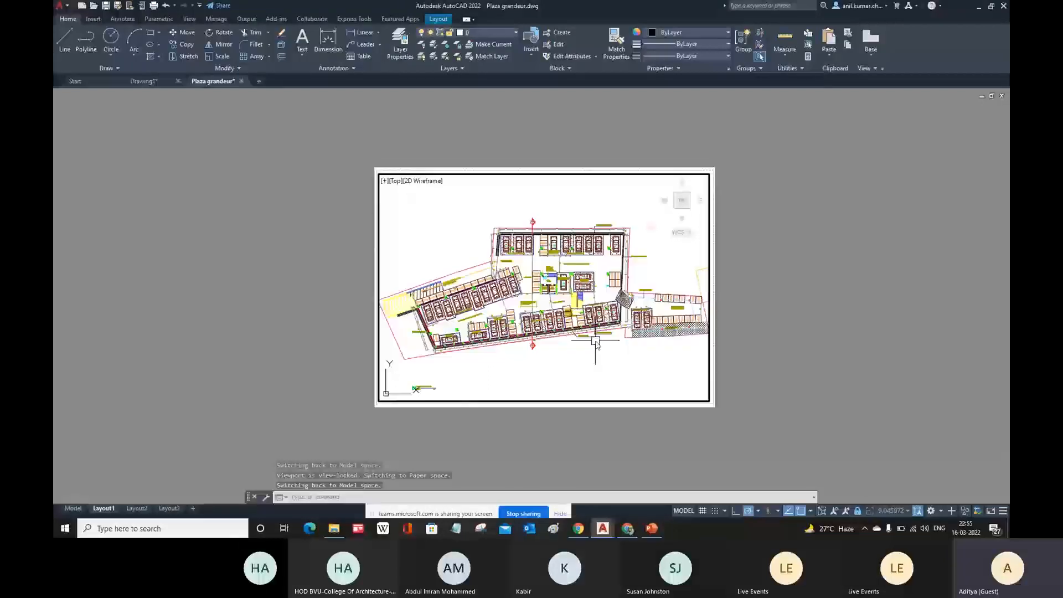
scroll(593, 346, up, 2)
scroll(595, 342, down, 2)
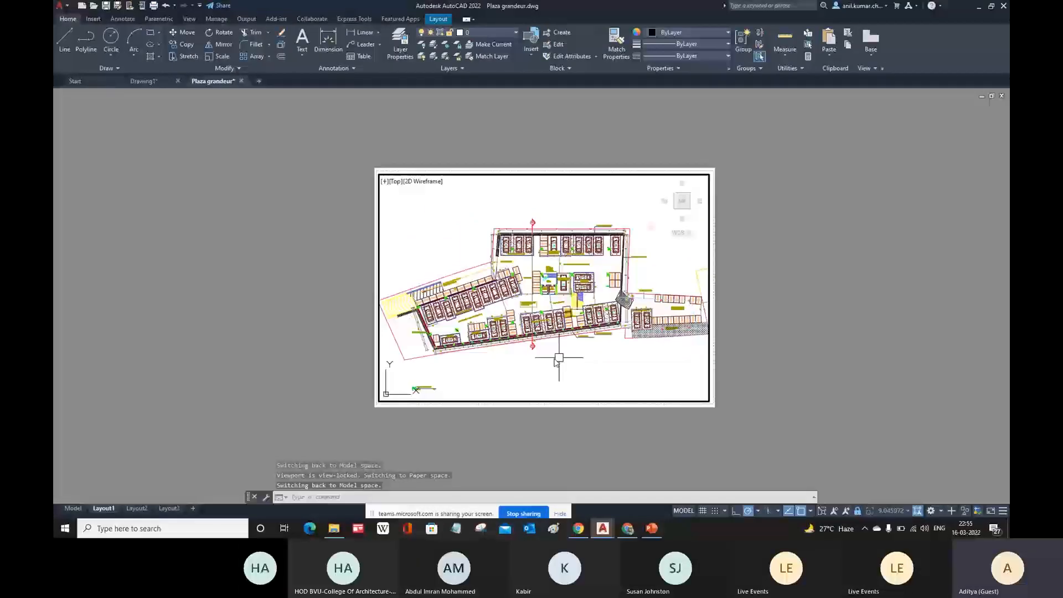
scroll(543, 362, up, 2)
scroll(534, 387, down, 2)
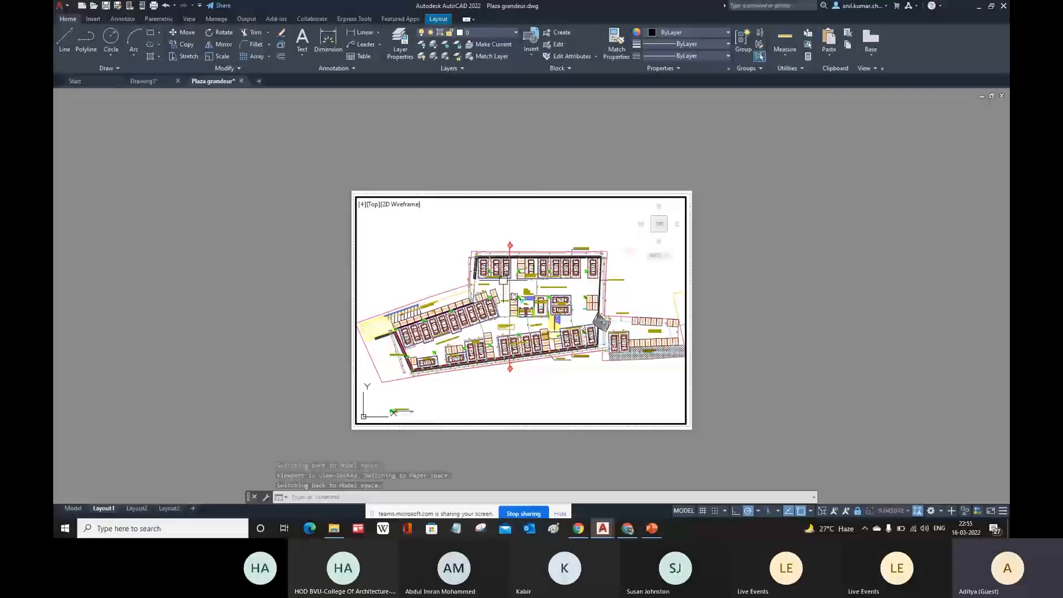
Open Layout2 and examine its default sheet and viewport
click(153, 507)
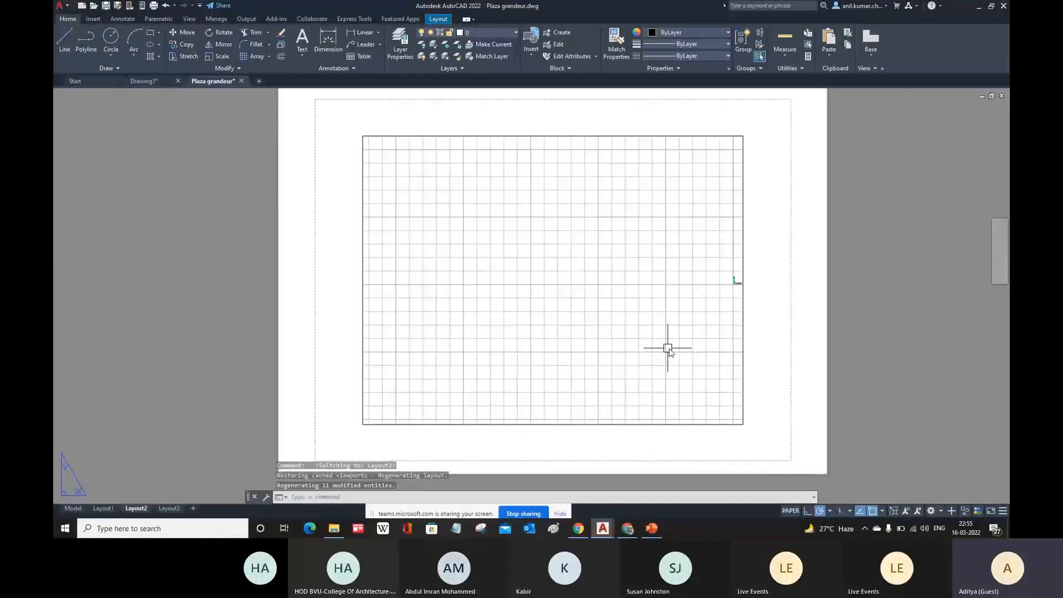
middle_drag(622, 337, 581, 335)
scroll(577, 331, down, 2)
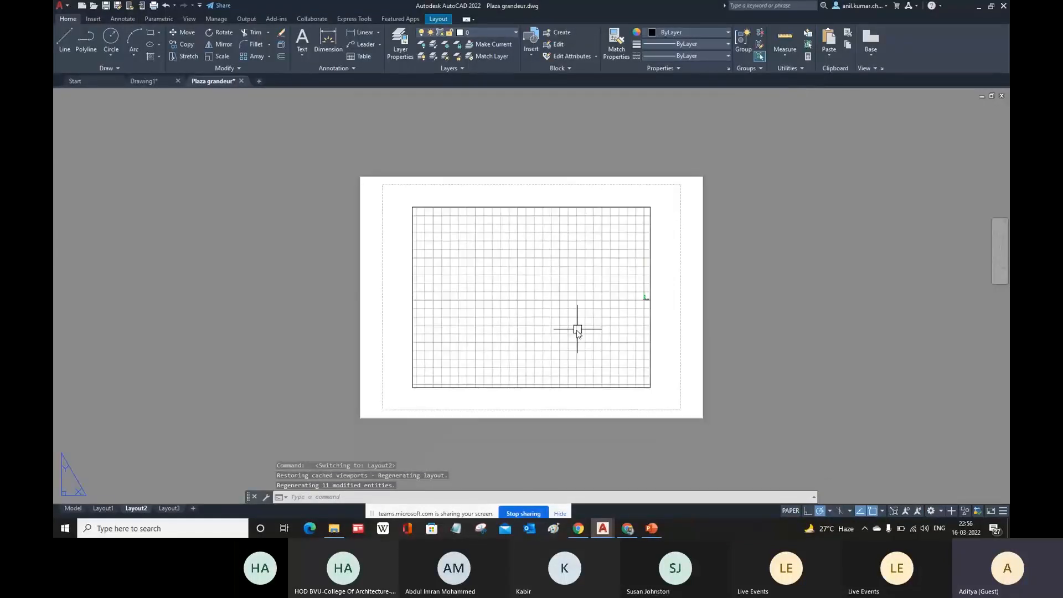
Create a copy of Layout1 at the end of the layouts and compare it with the original
click(110, 509)
right_click(107, 509)
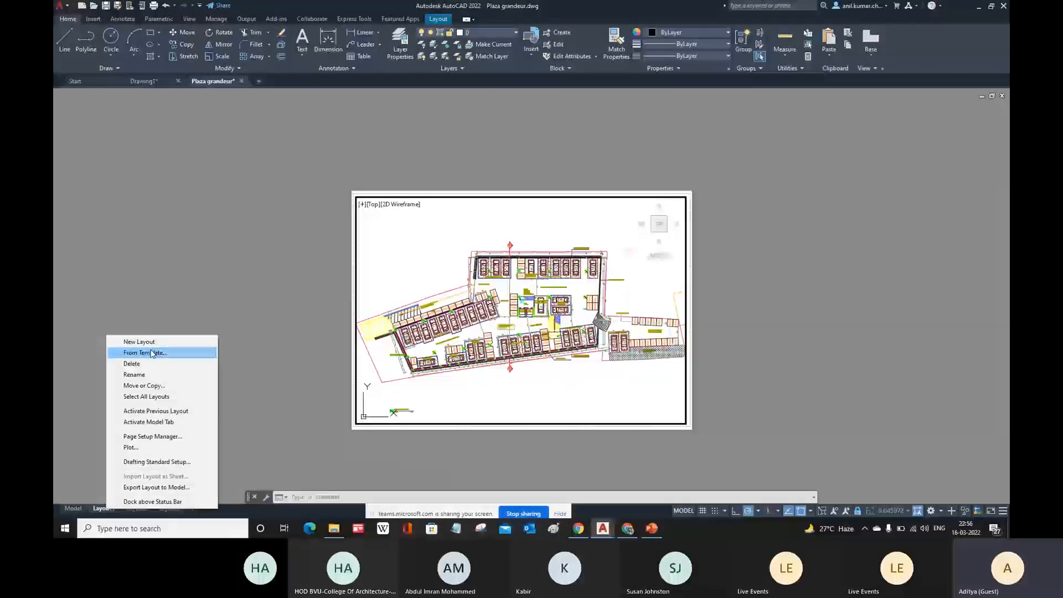
click(148, 387)
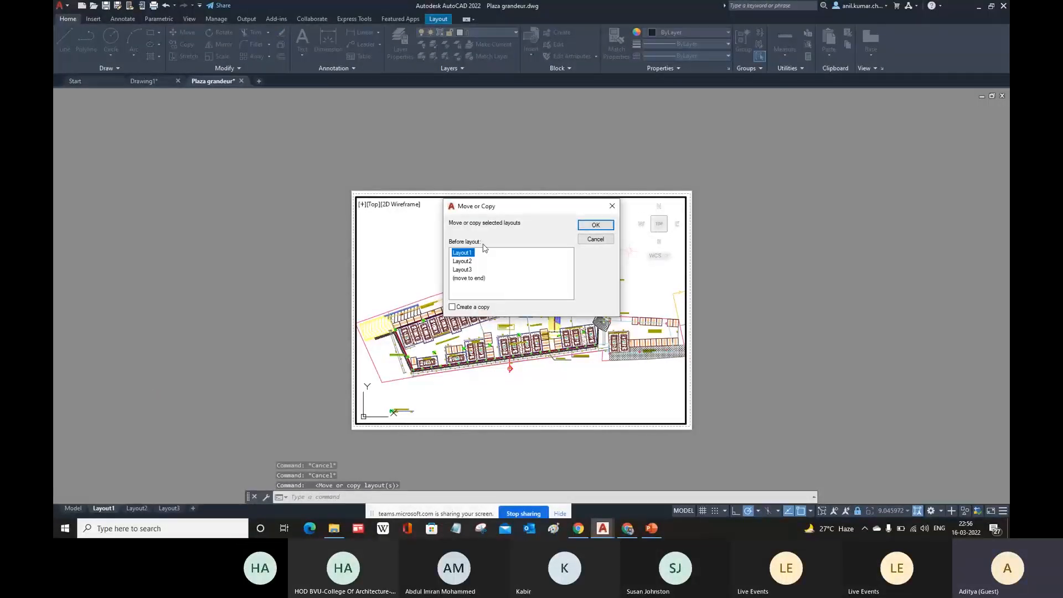
drag(536, 215, 299, 221)
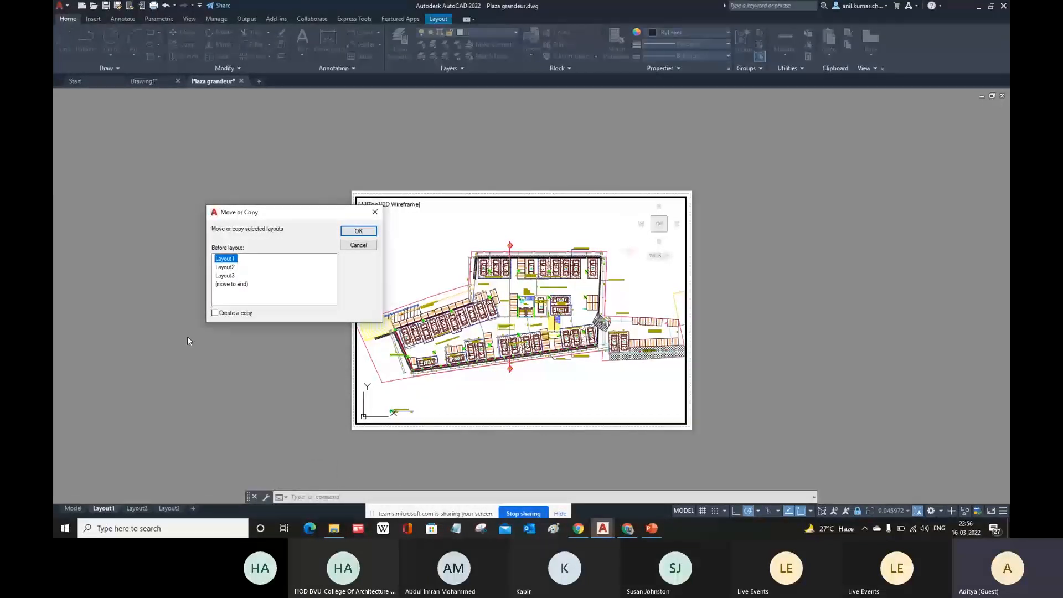
click(231, 284)
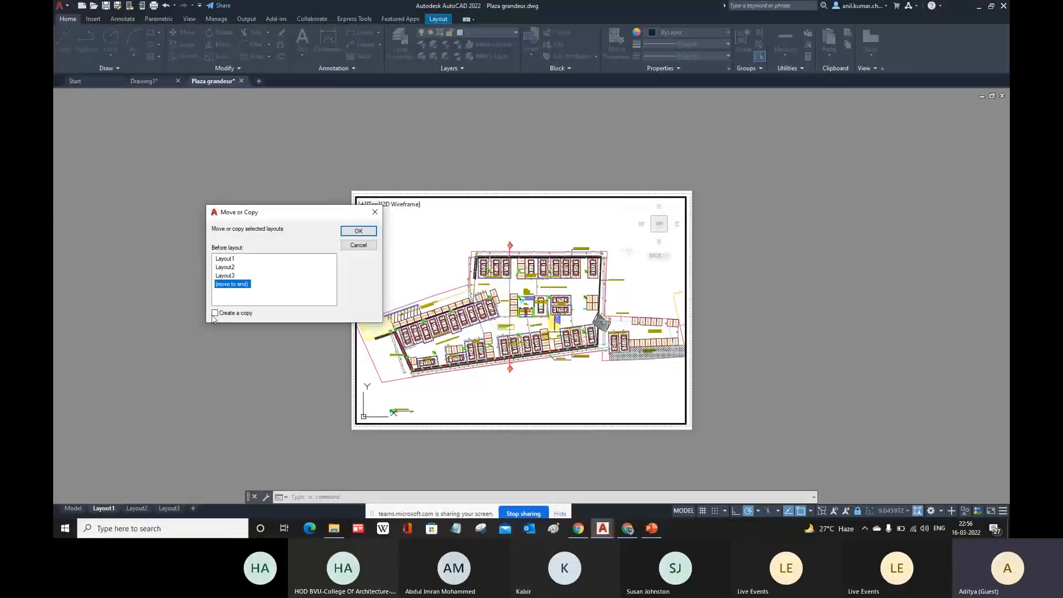
click(215, 313)
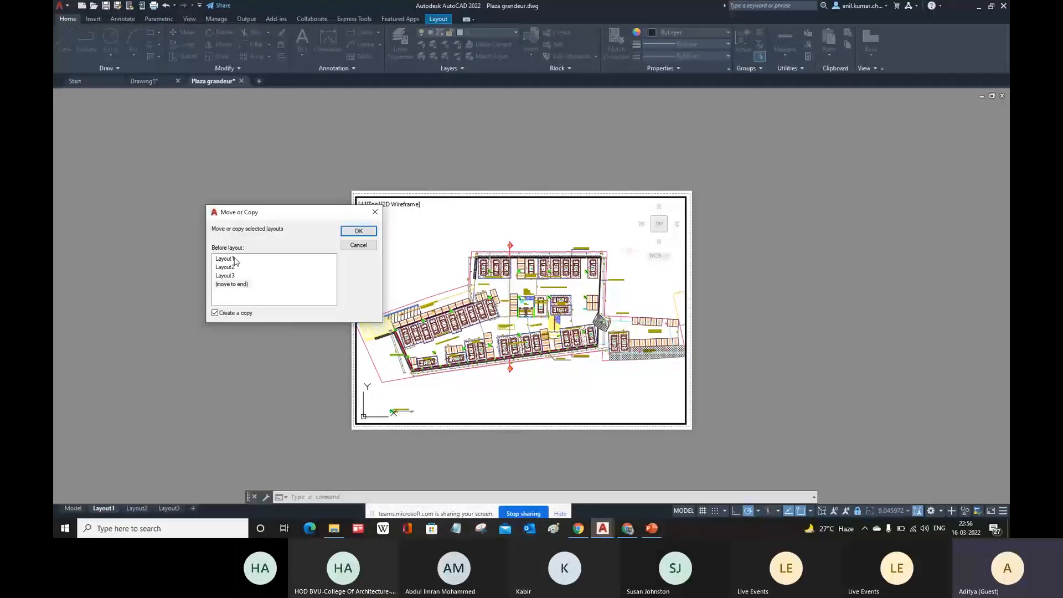
click(358, 231)
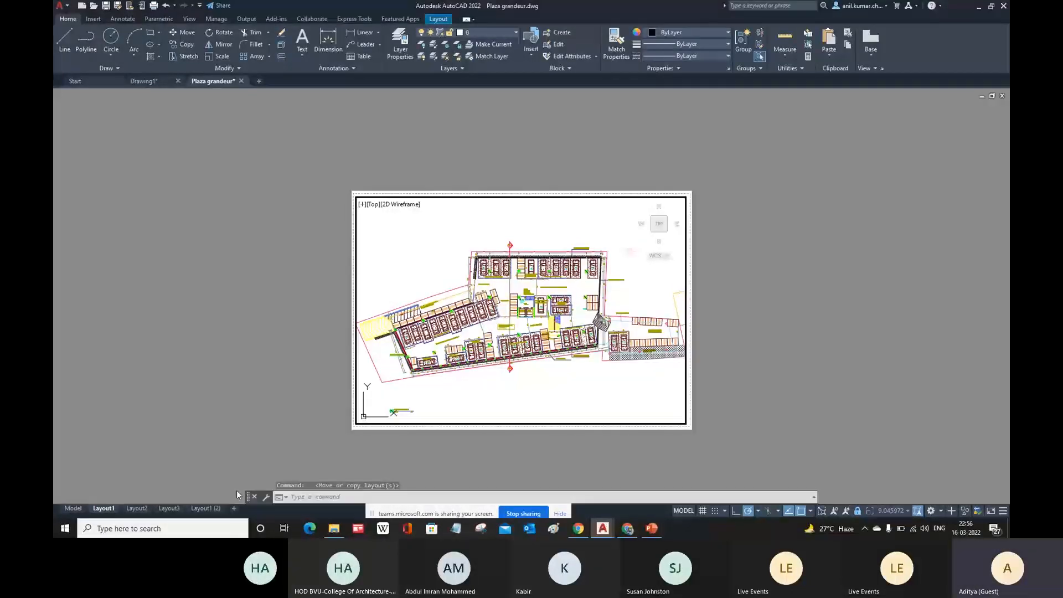
click(206, 509)
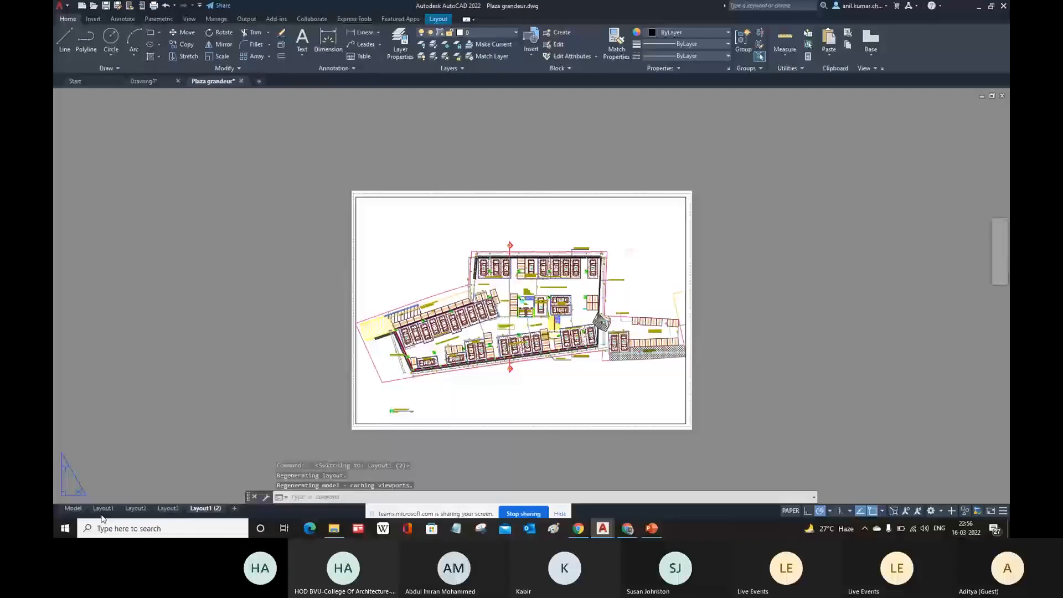
click(103, 509)
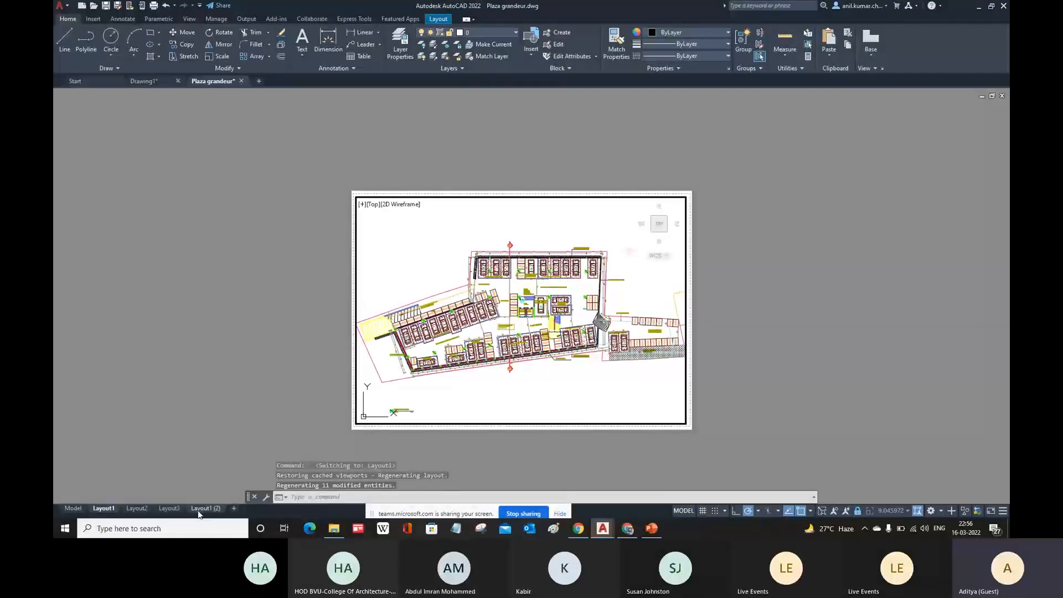
Rename the copied layout as Layout A1
click(201, 509)
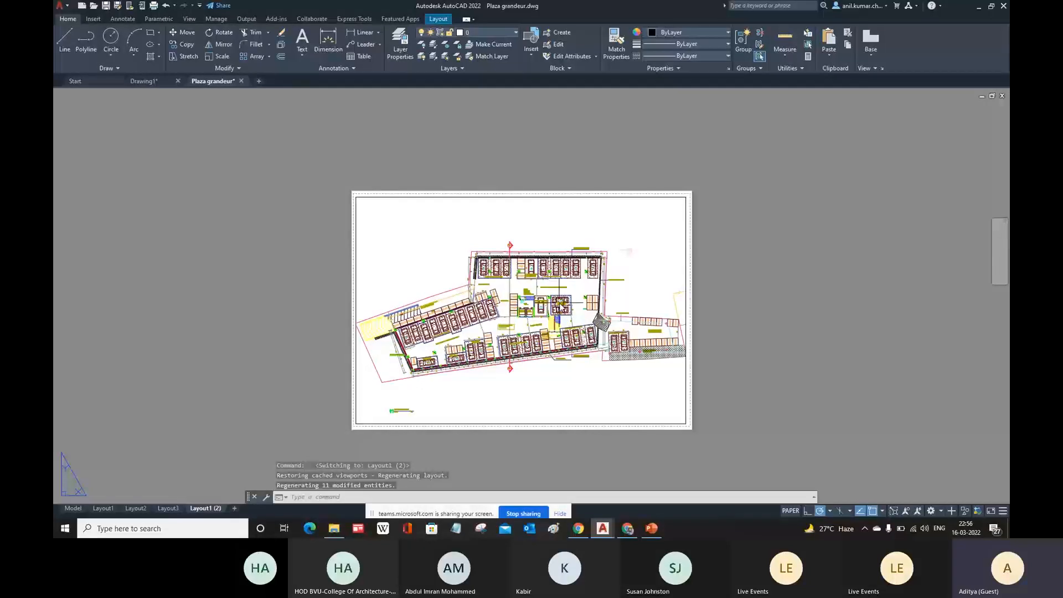
right_click(209, 509)
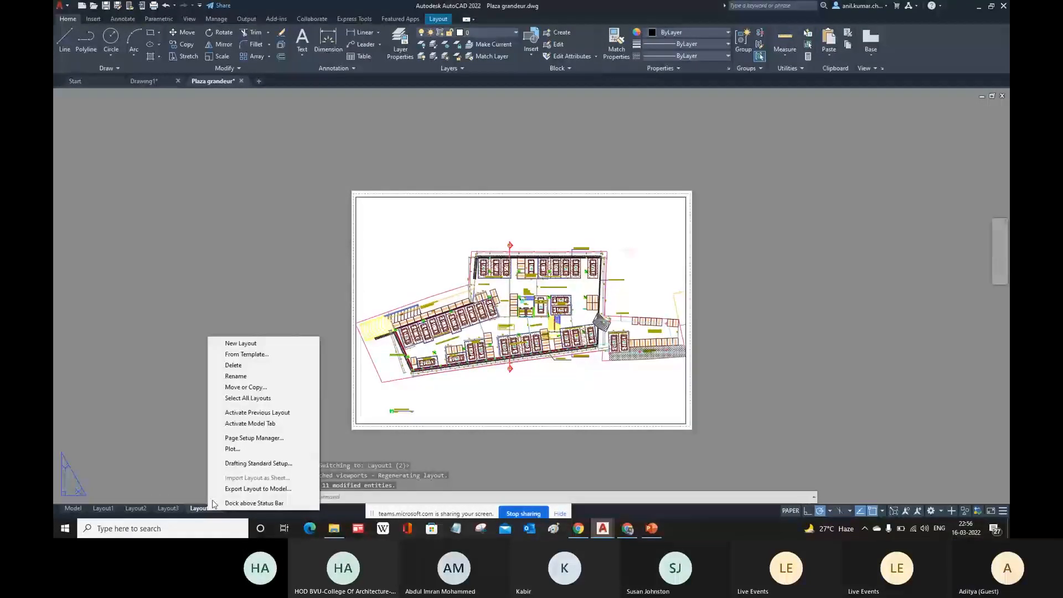
click(241, 379)
text(Layour)
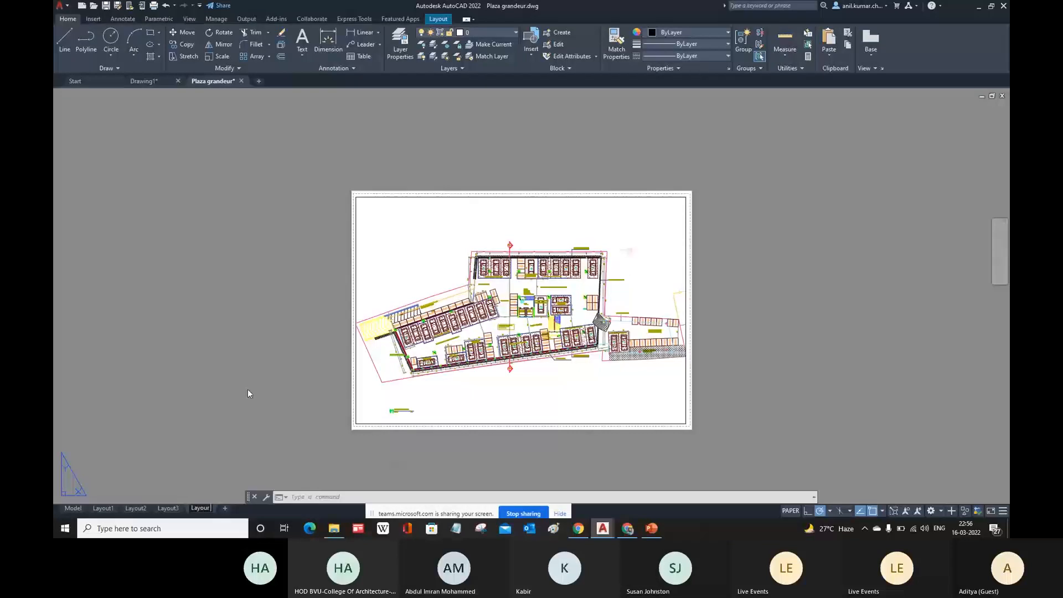
text( A)
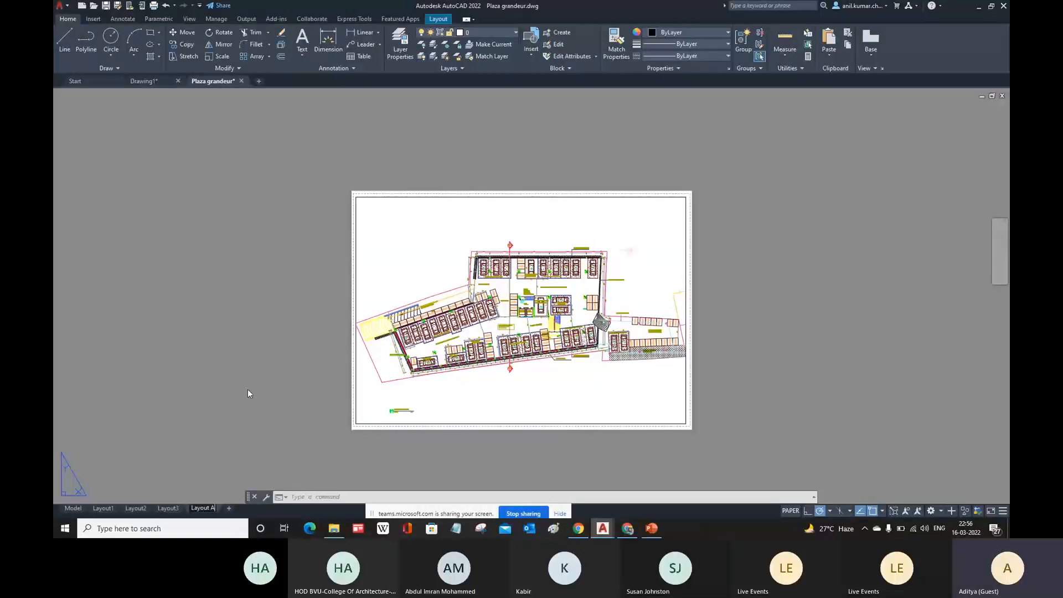
text(1)
key(Return)
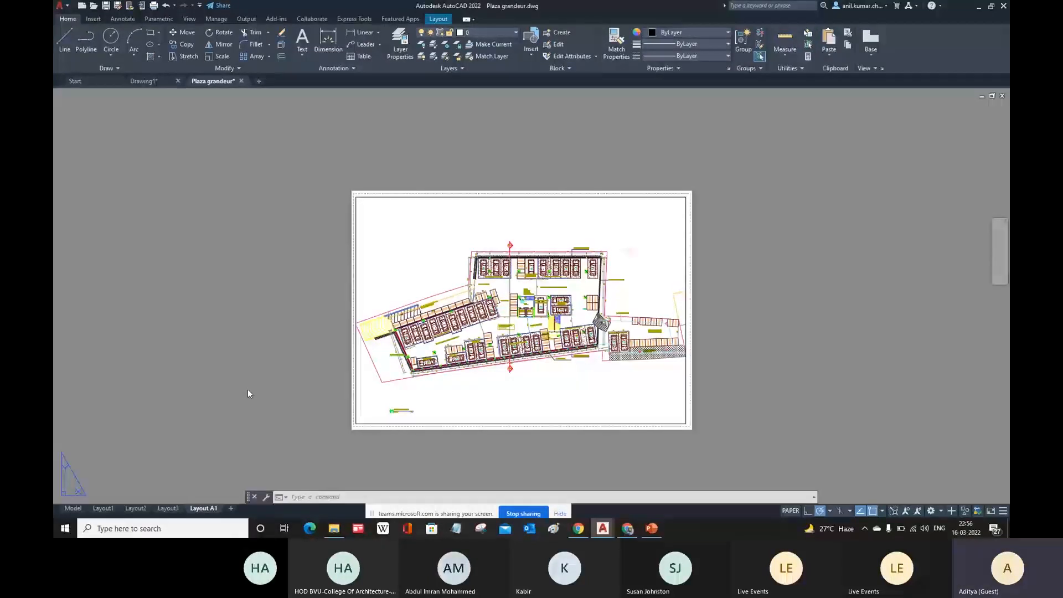
Unlock the viewport of Layout A1 and shrink it to a small box in the sheet's upper-left corner
double_click(524, 407)
click(858, 511)
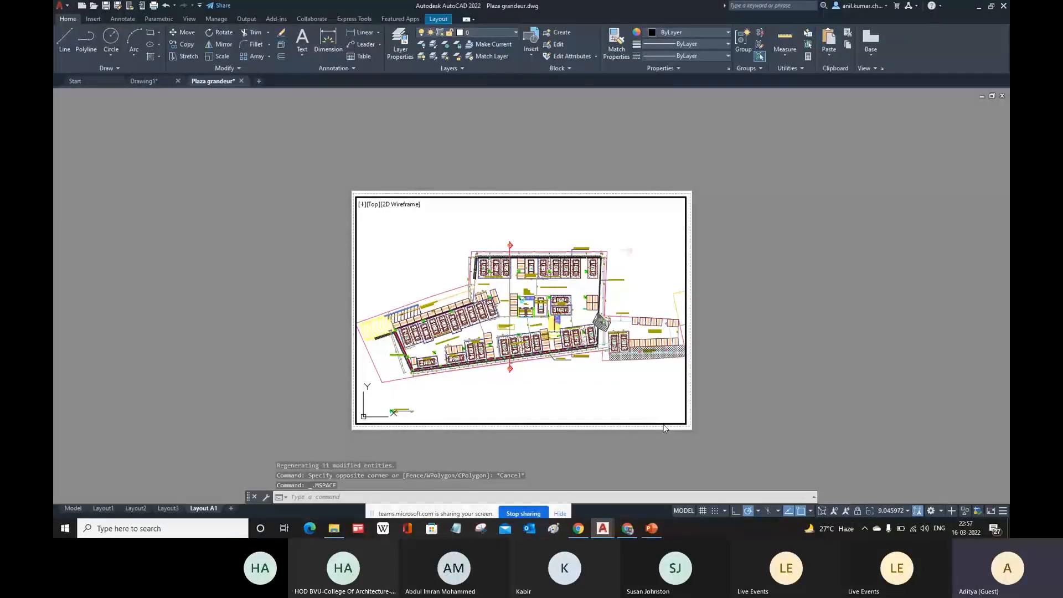
double_click(761, 215)
click(665, 194)
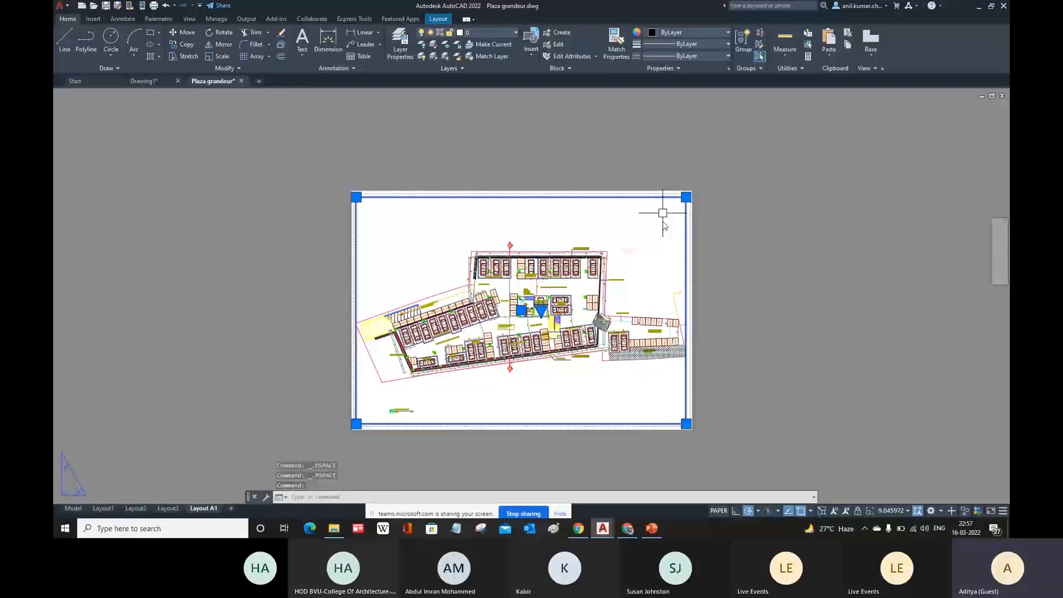
click(686, 424)
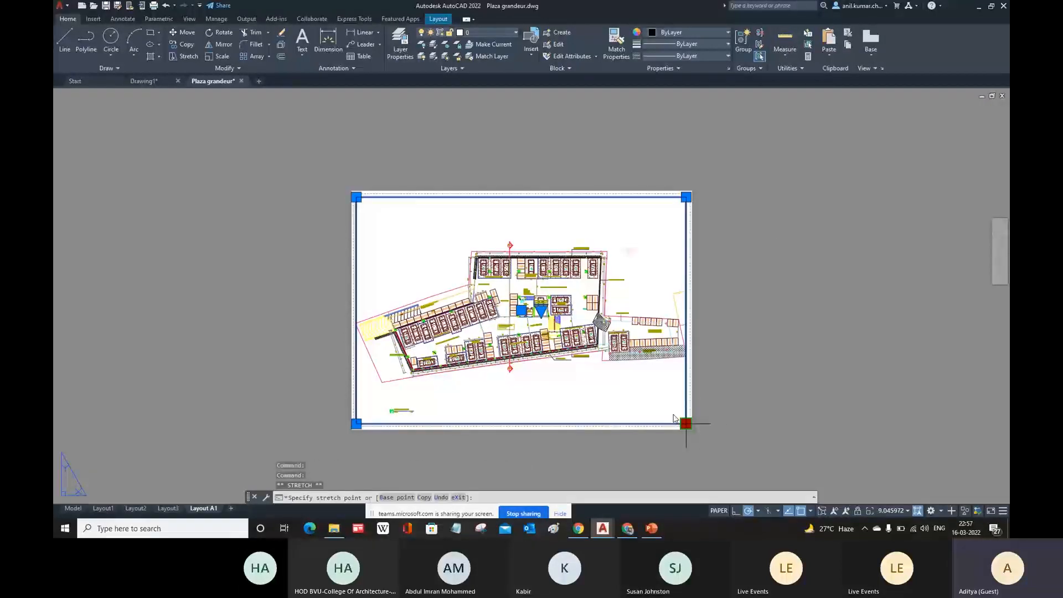
click(441, 272)
Activate the small viewport's model space and bring the tabular schedule into view inside it
double_click(410, 260)
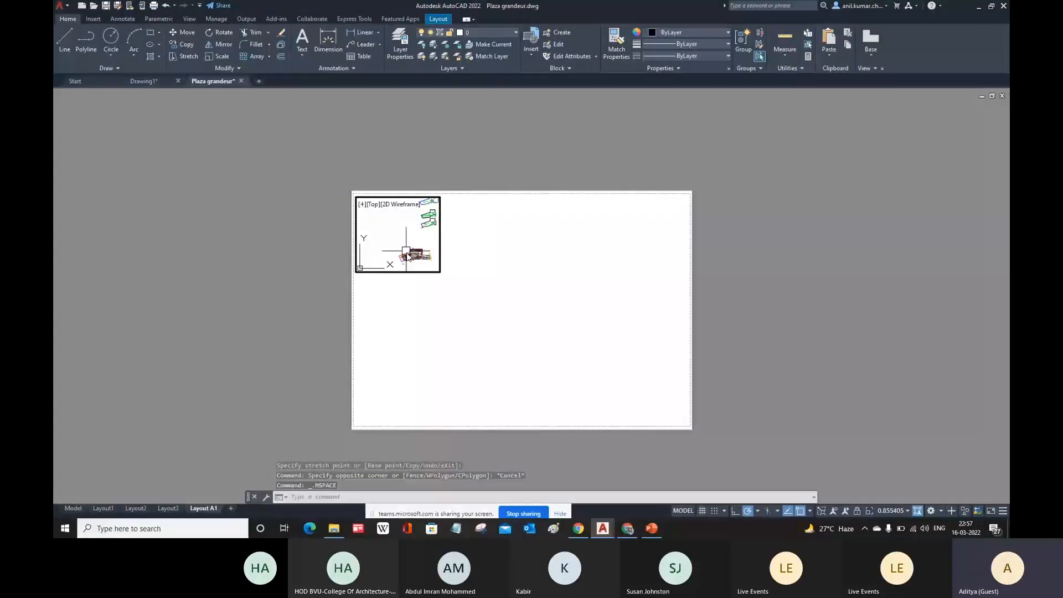
scroll(407, 256, up, 10)
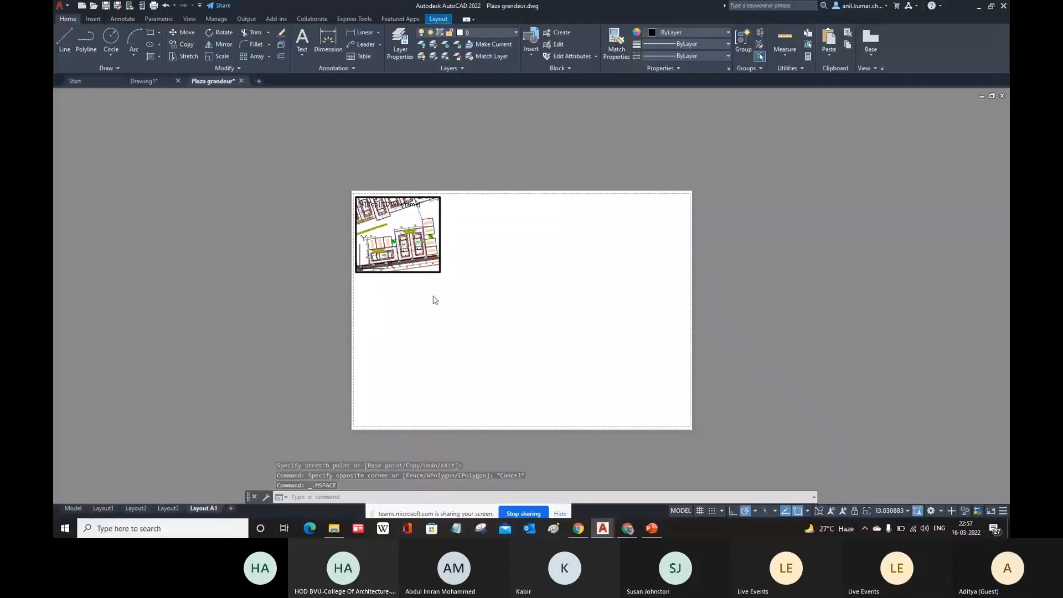
scroll(421, 260, down, 3)
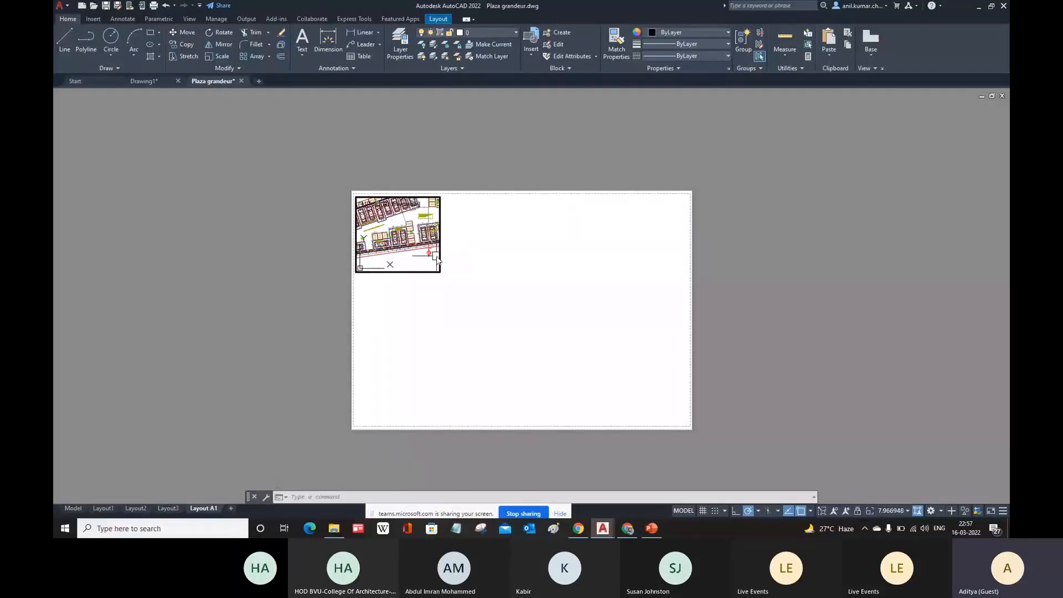
scroll(392, 260, down, 8)
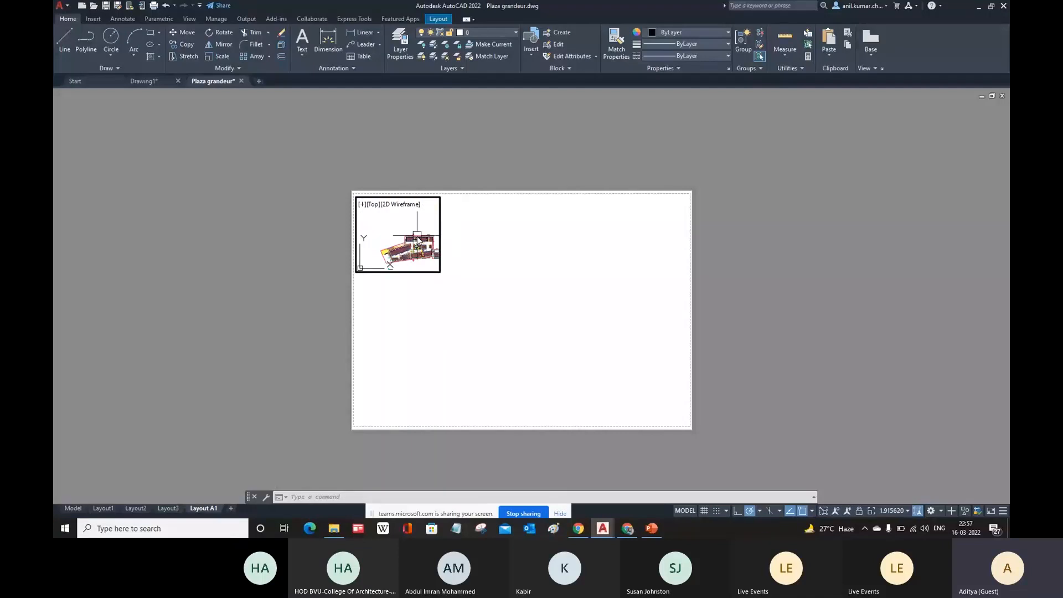
mouse_move(392, 259)
middle_down()
mouse_move(411, 251)
mouse_move(418, 270)
middle_up()
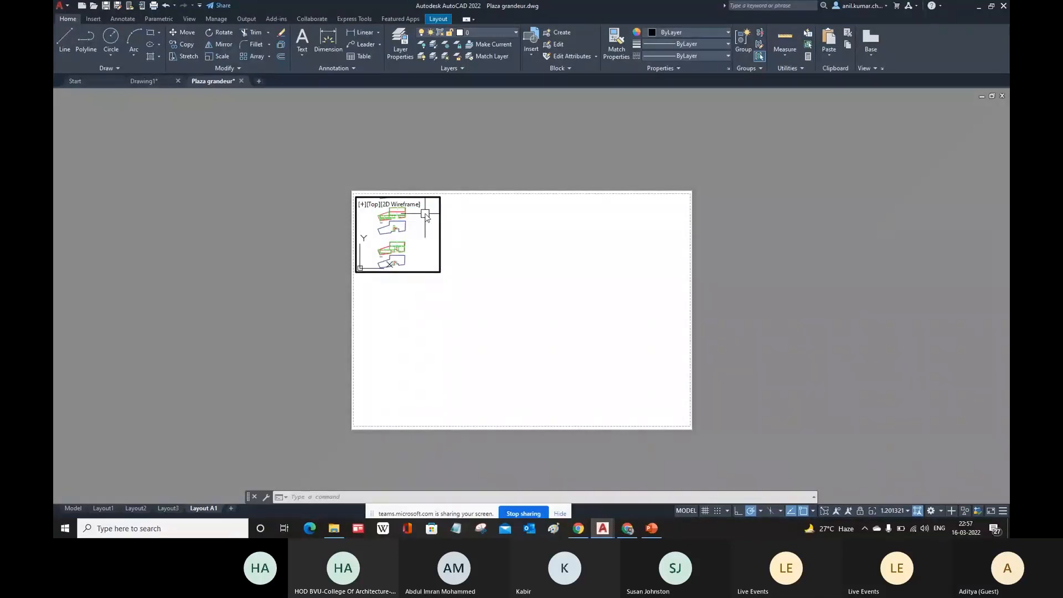
middle_drag(426, 214, 420, 287)
scroll(424, 235, up, 4)
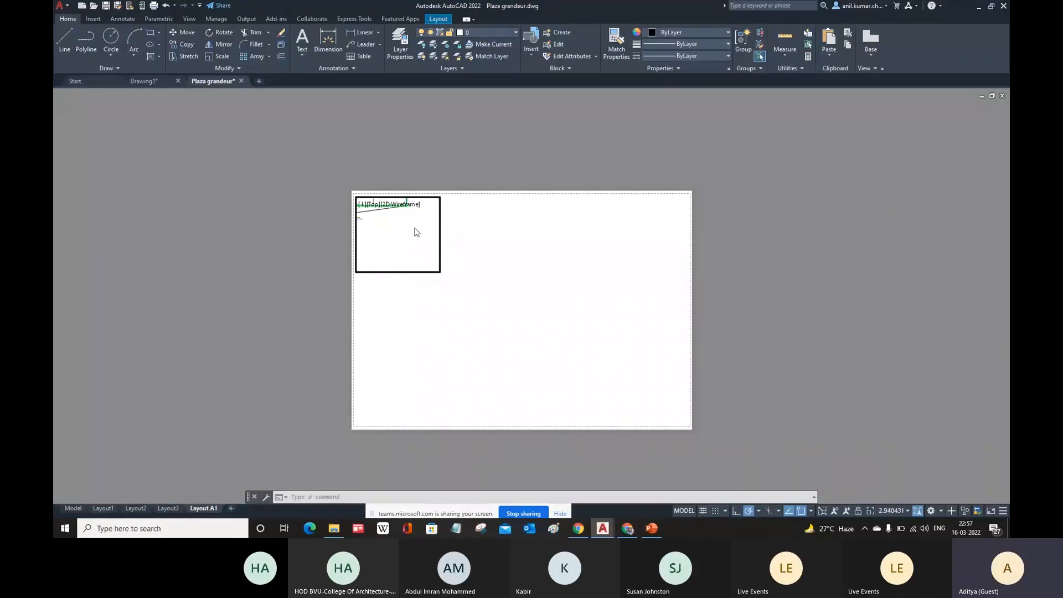
scroll(417, 232, down, 2)
scroll(415, 231, up, 6)
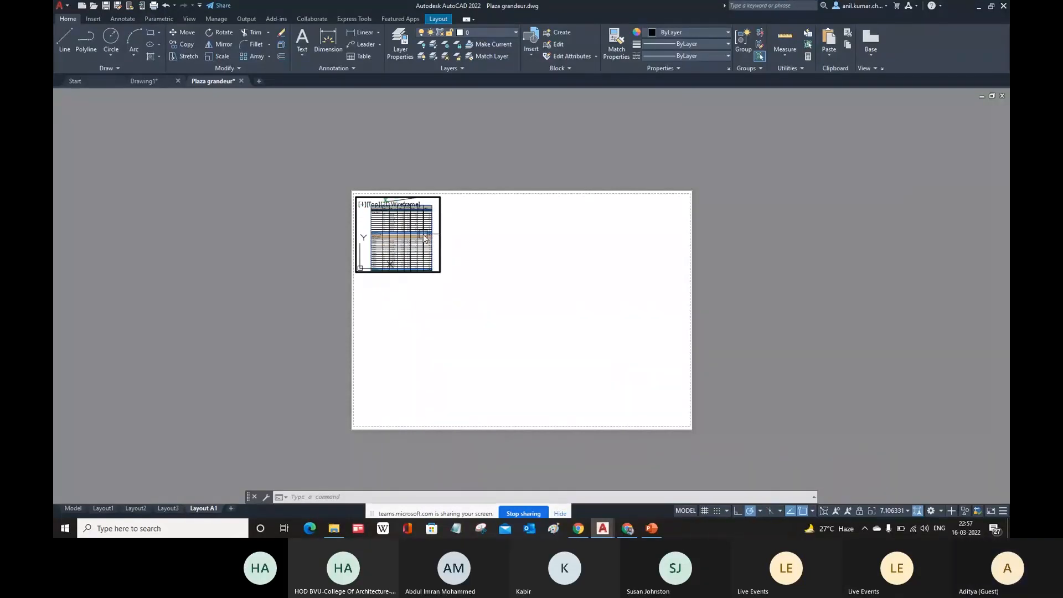
Enlarge the viewport slightly from its lower-right corner and reframe the table so it fills the viewport
double_click(481, 271)
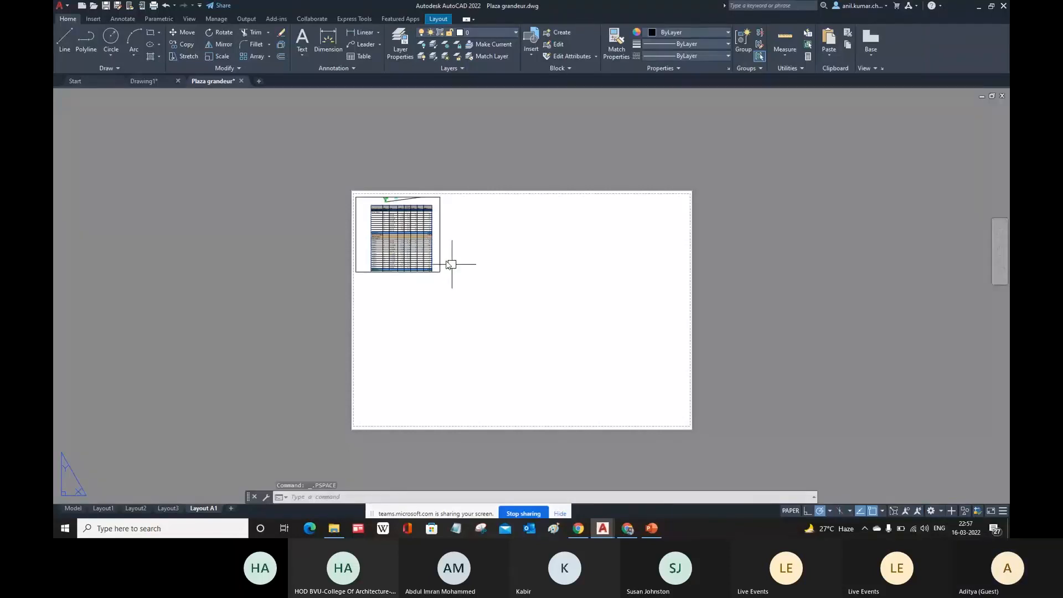
click(440, 272)
click(440, 272)
click(467, 299)
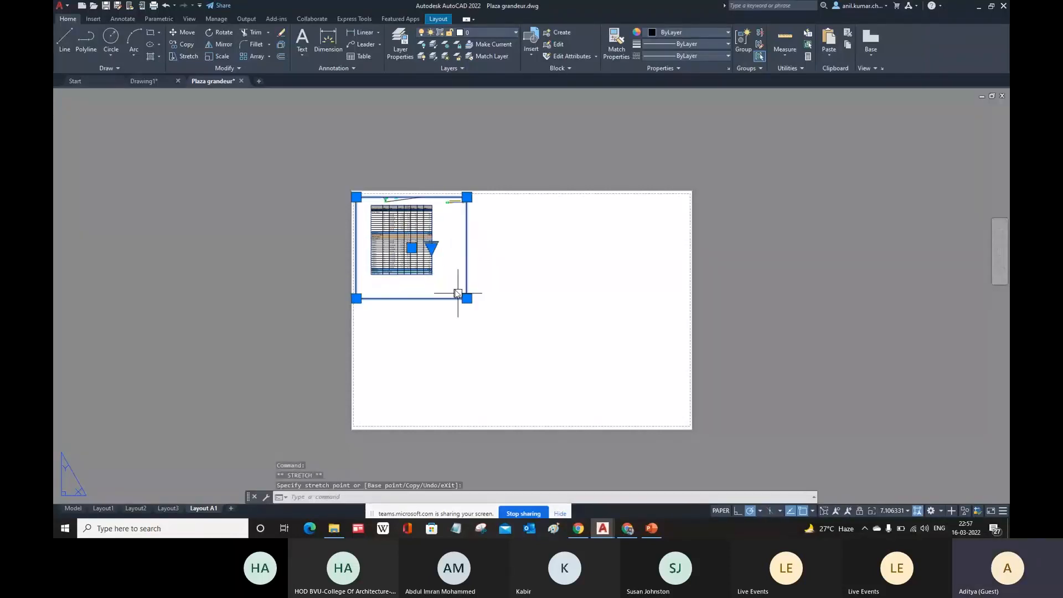
click(454, 267)
key(Escape)
double_click(417, 250)
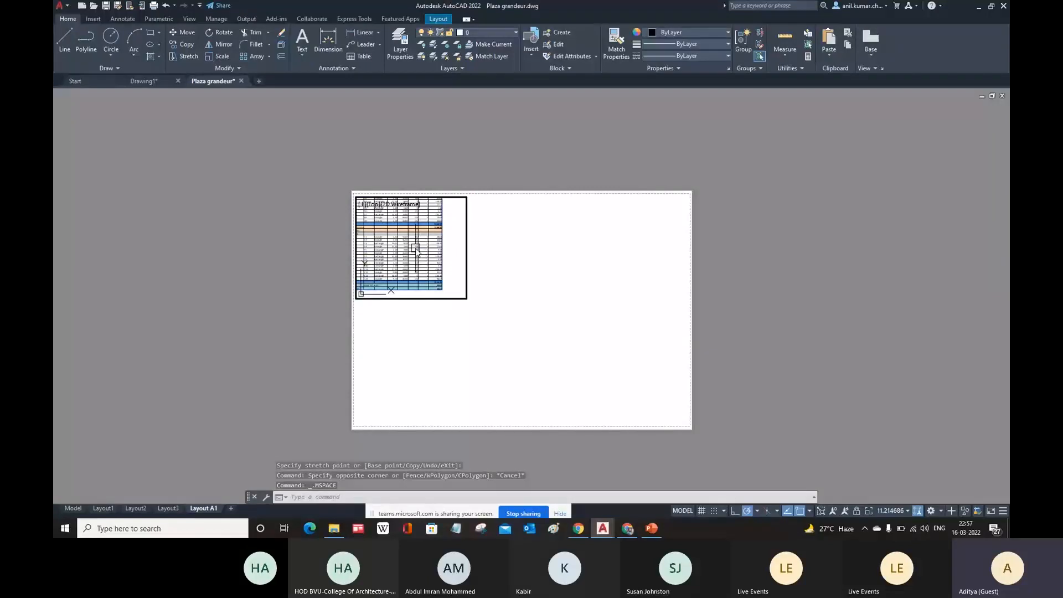
middle_click(432, 261)
middle_click(432, 262)
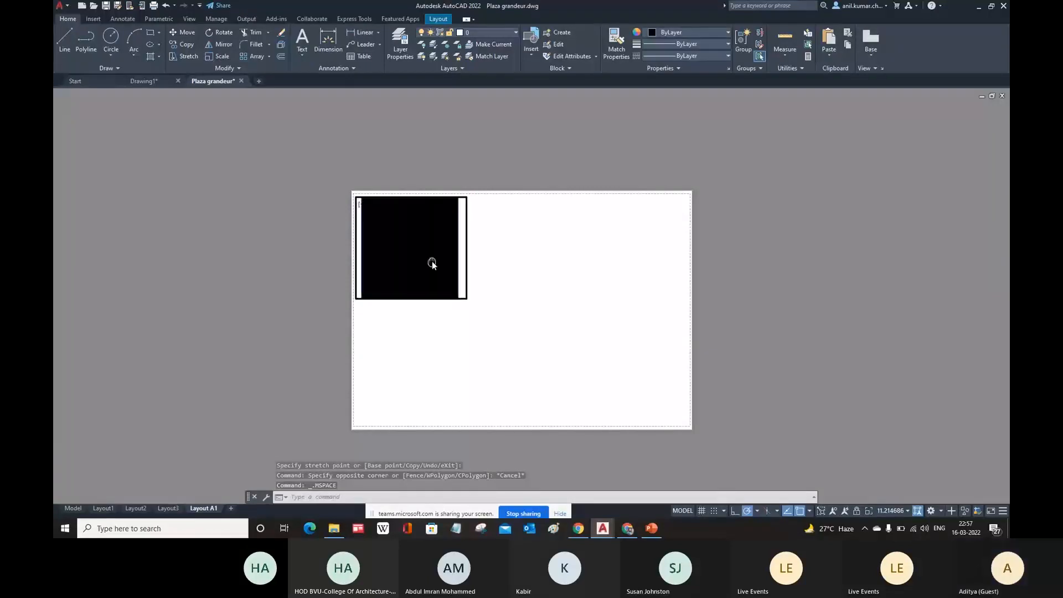
Return to paper space and stretch the viewport's lower-right corner to the sheet's lower printable margin, covering a little under half its width
double_click(475, 292)
click(467, 295)
click(467, 298)
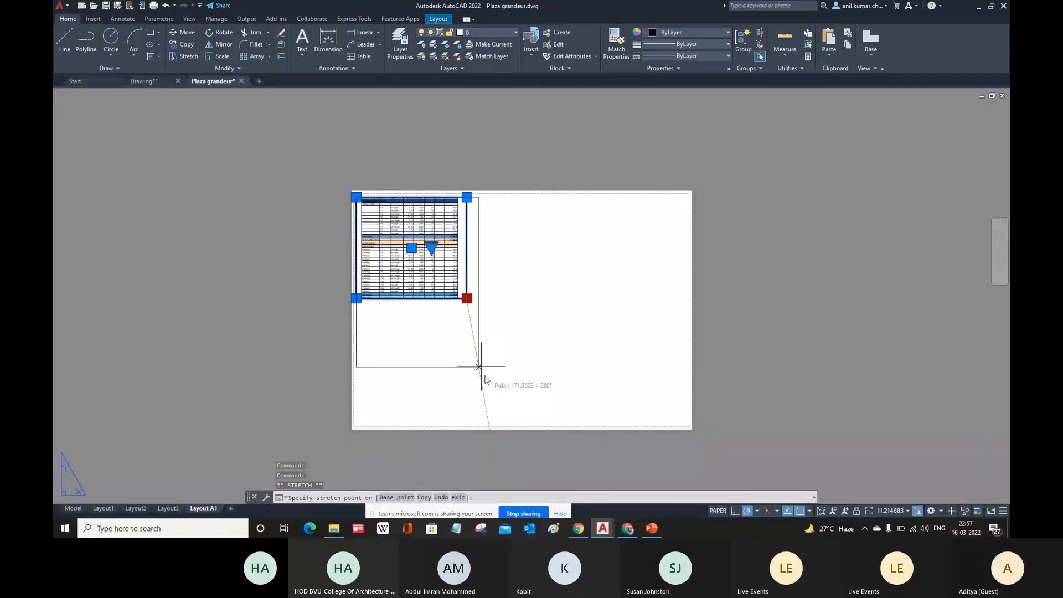
click(501, 425)
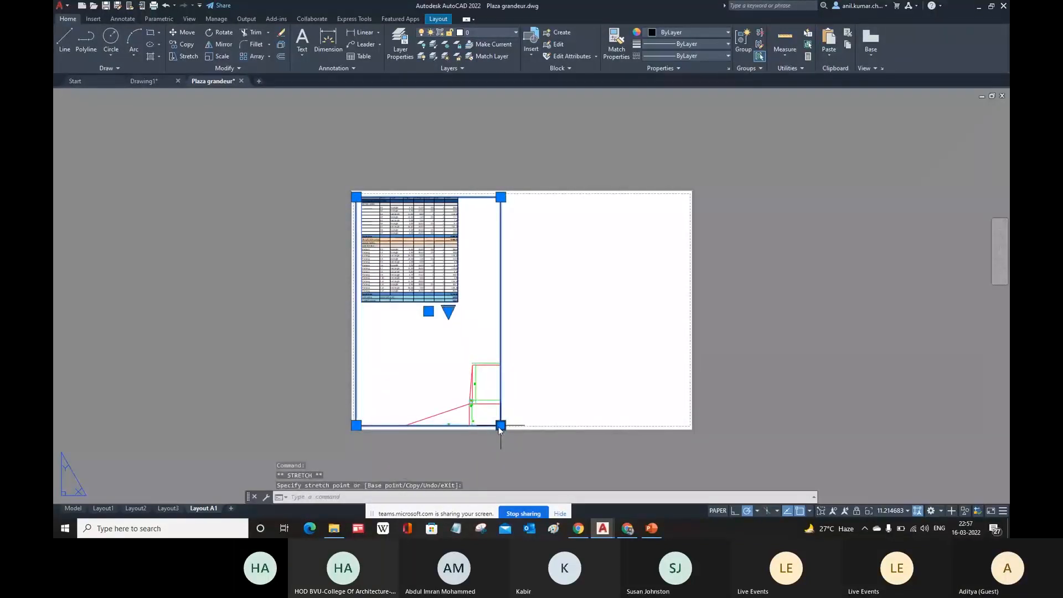
Reframe the schedule so it spans the full width of the tall viewport, and return to paper space
click(498, 426)
double_click(477, 380)
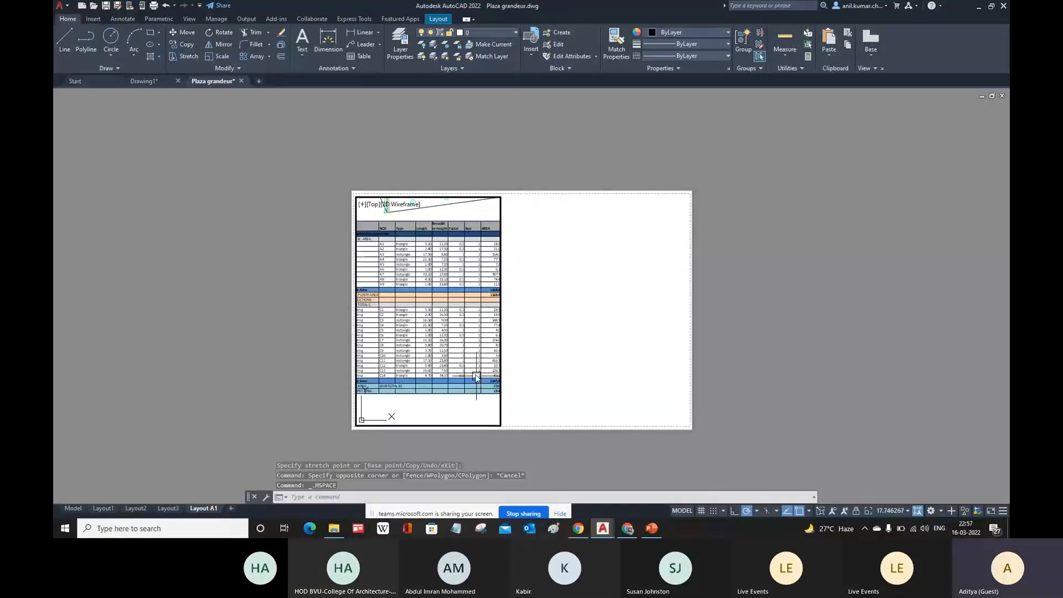
double_click(580, 333)
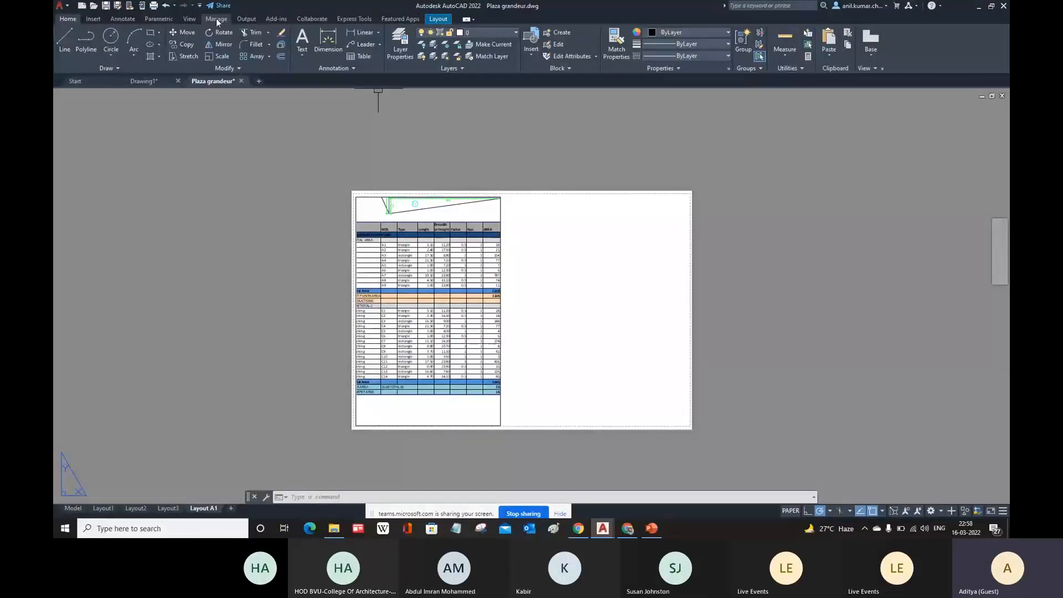
Turn on the classic menu bar by setting the MENUBAR variable to 1
click(189, 19)
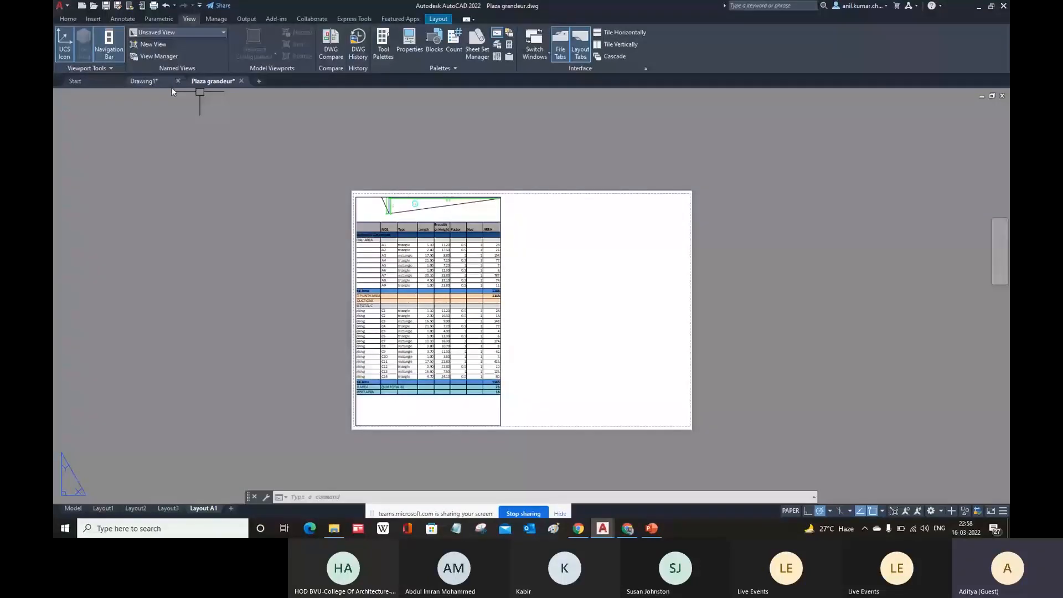
text(me)
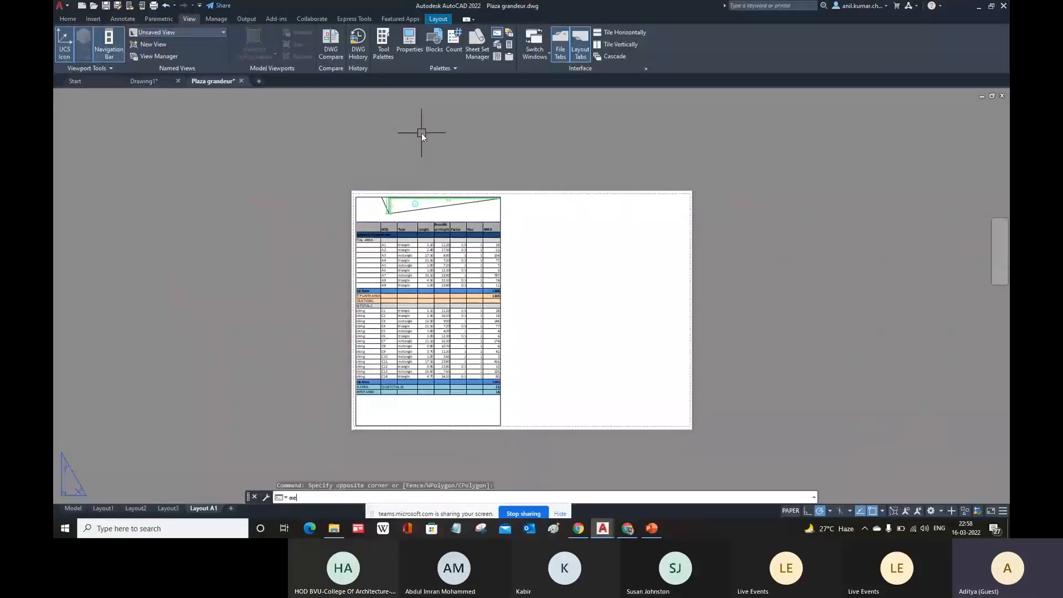
text(nubar)
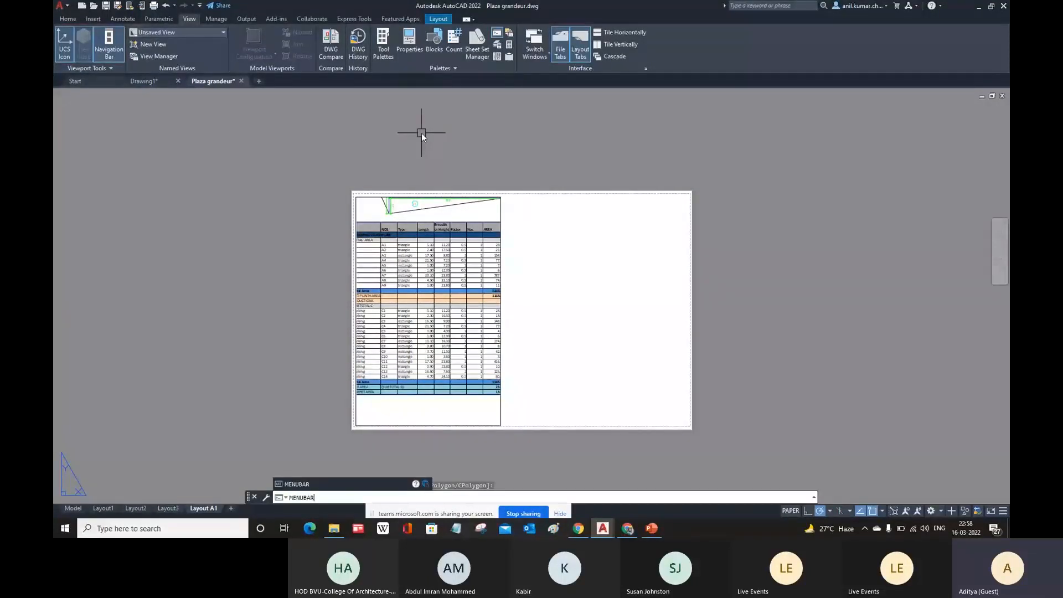
key(Return)
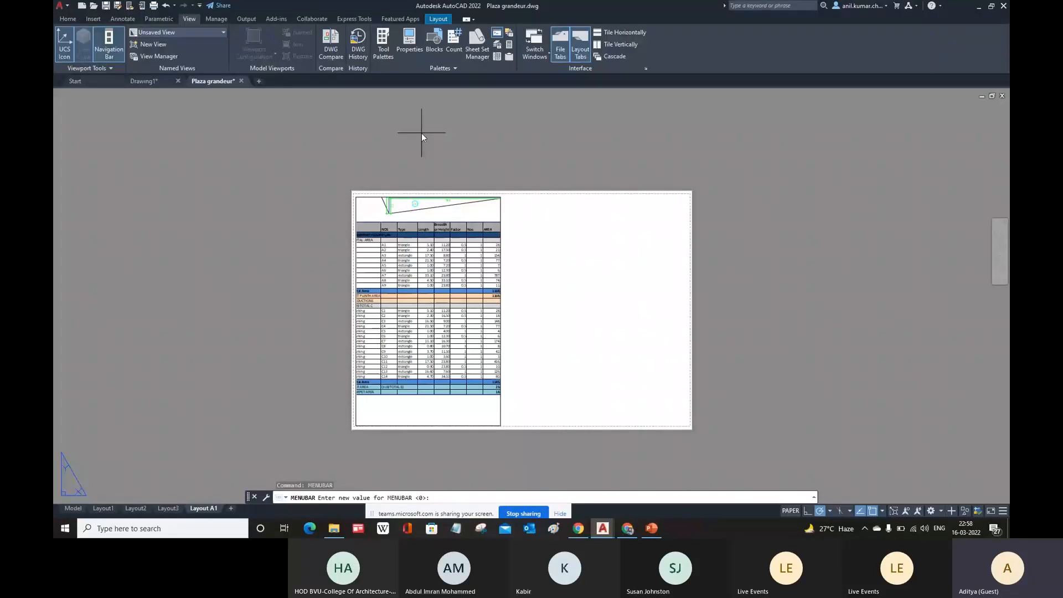
text(1)
key(Return)
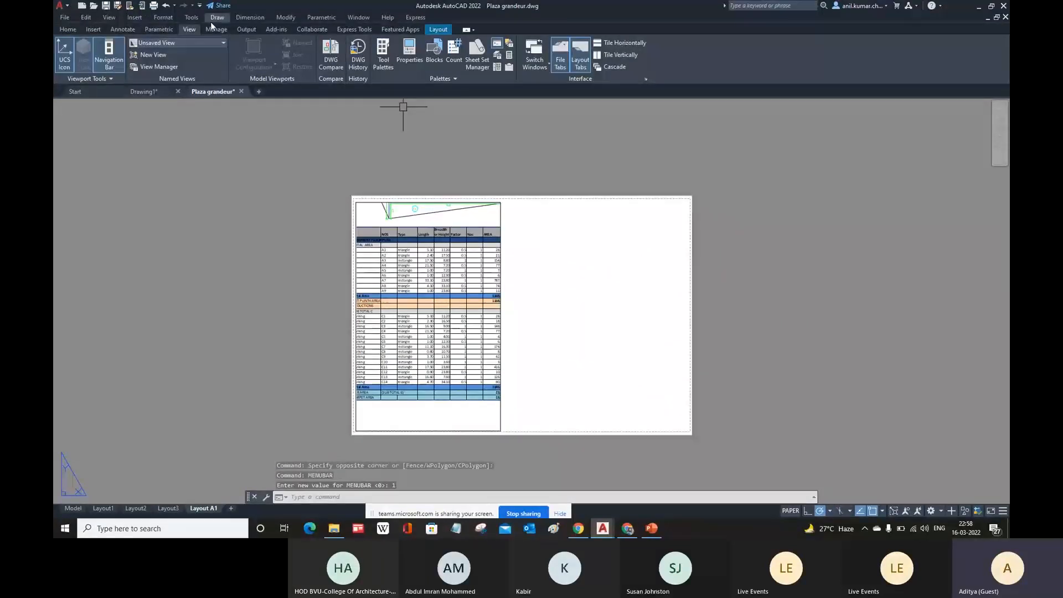
Create a single viewport from the schedule viewport's upper-right corner to the sheet's right margin, covering the upper half of the empty area
click(113, 18)
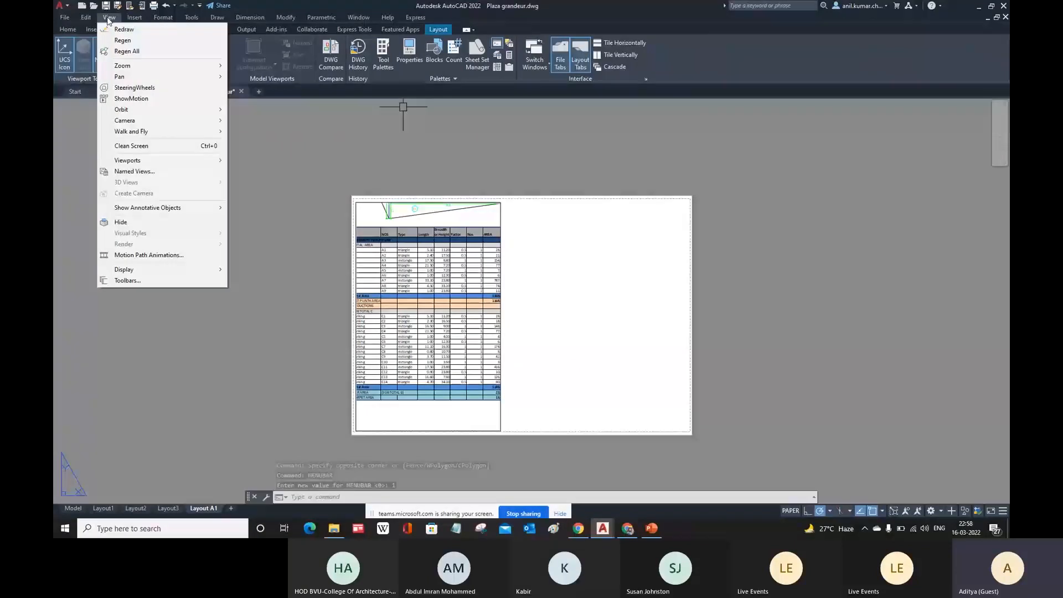
mouse_move(147, 165)
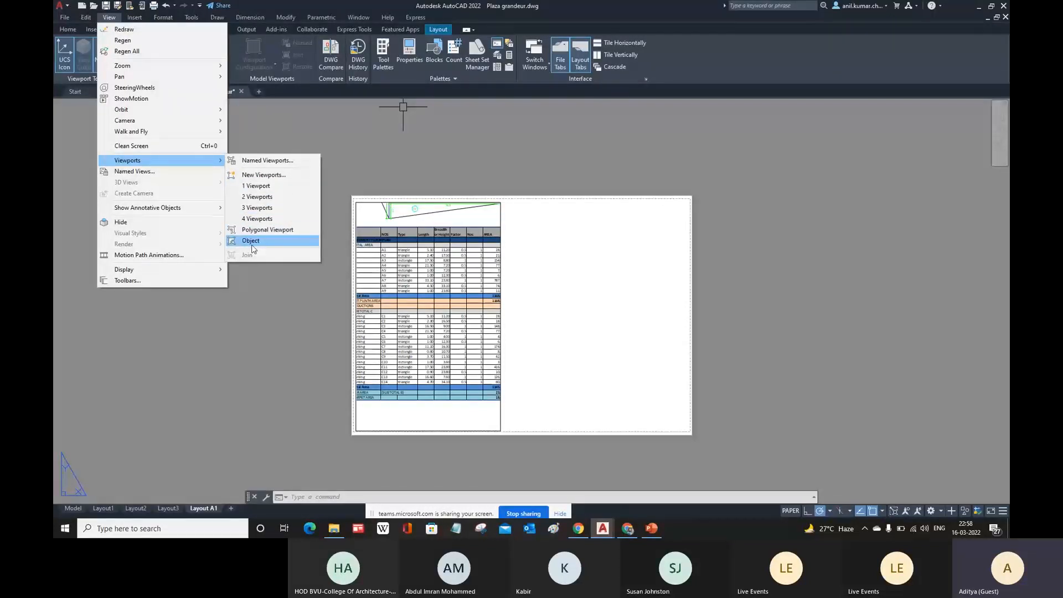
click(255, 186)
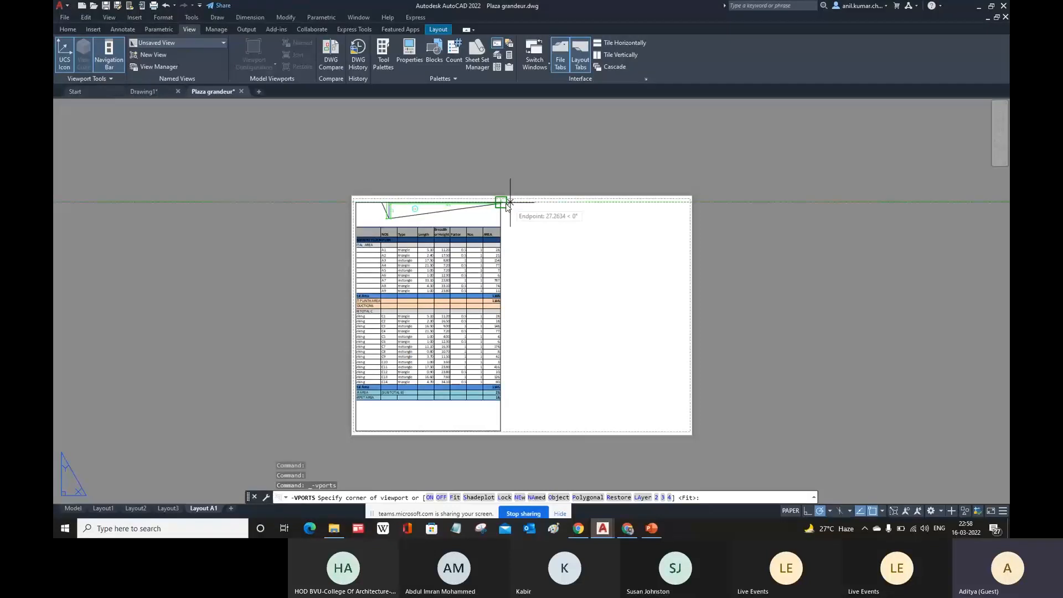
click(502, 204)
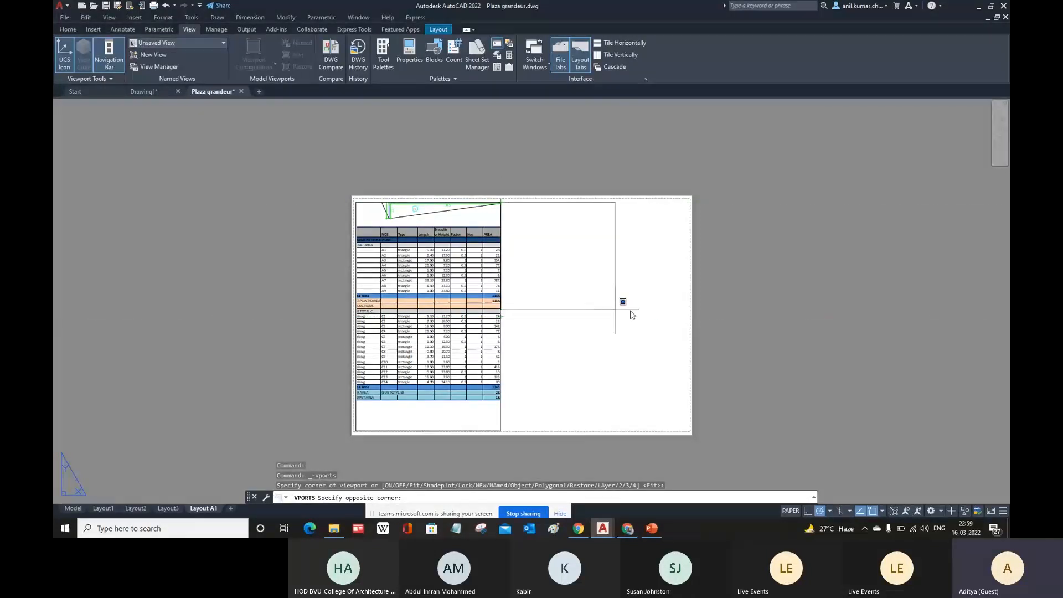
click(686, 317)
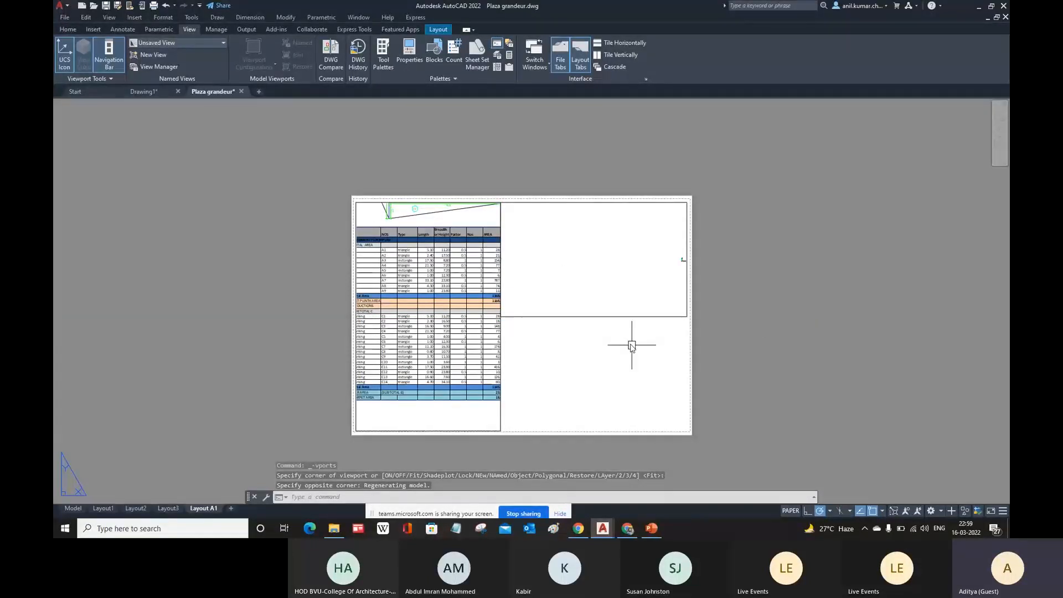
Frame the UNIT-12 rooms of the floor plan closely inside the new upper viewport, and return to paper space
double_click(593, 277)
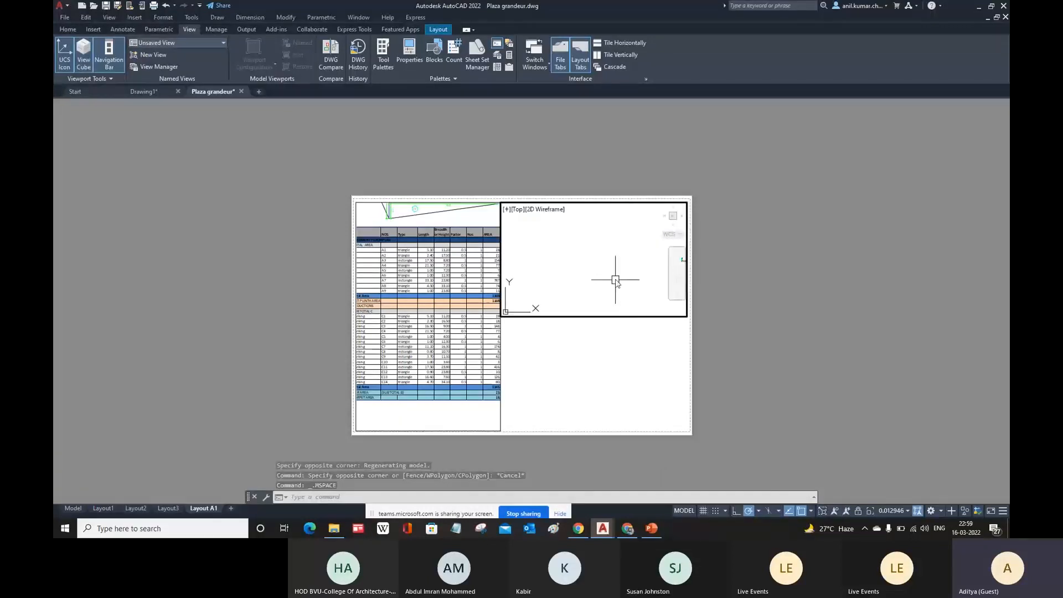
scroll(654, 274, up, 3)
scroll(535, 266, up, 15)
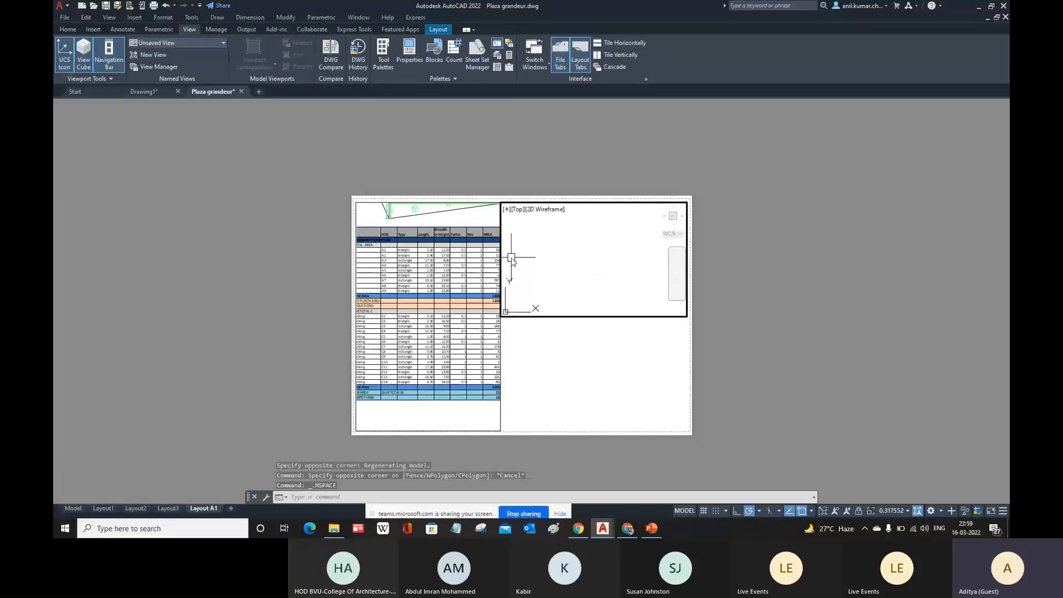
scroll(536, 263, up, 4)
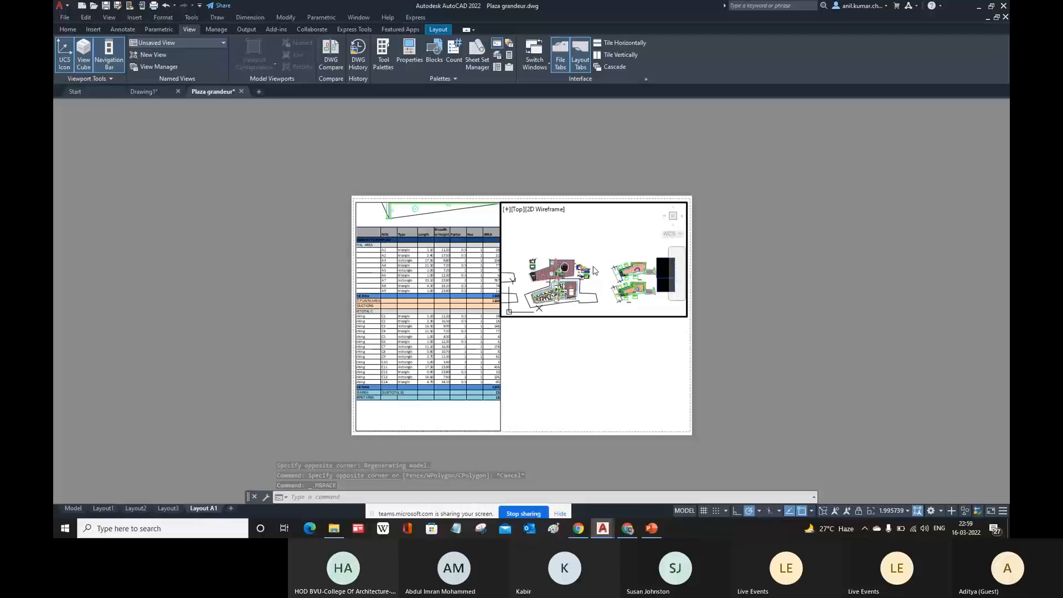
scroll(551, 272, up, 3)
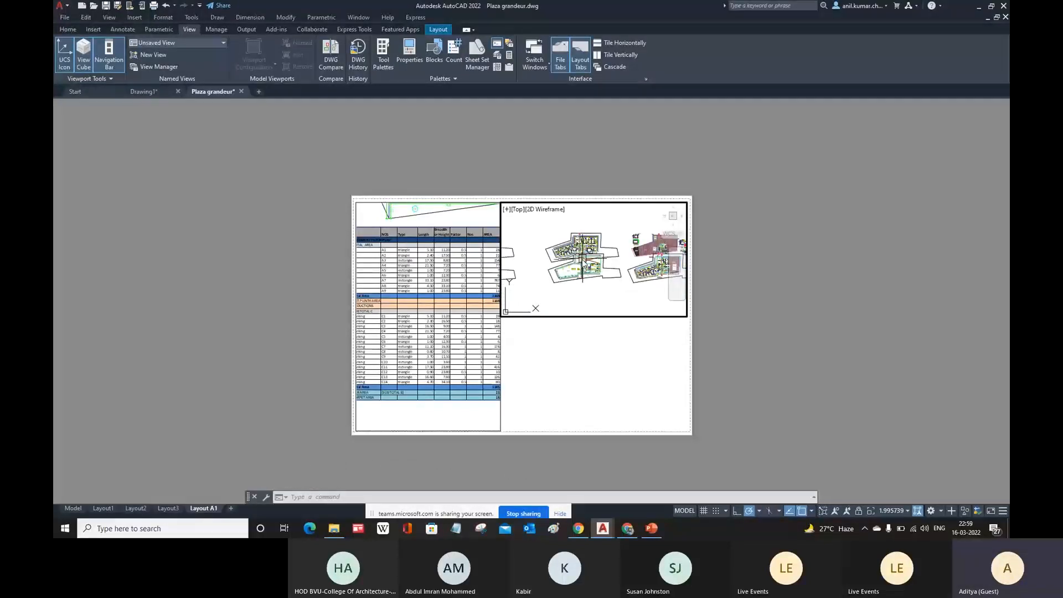
scroll(590, 283, up, 2)
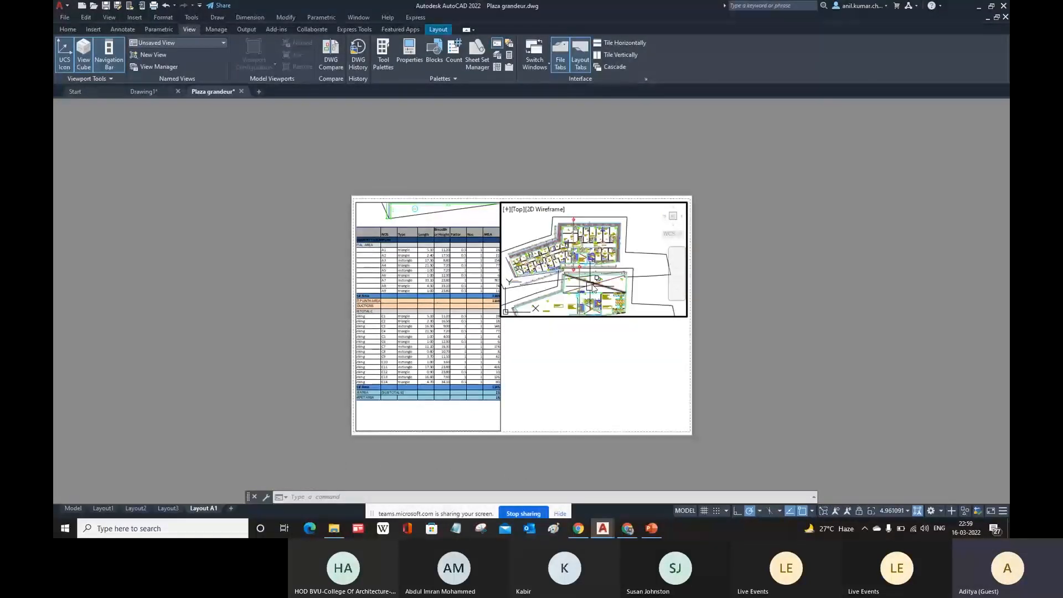
scroll(591, 284, up, 3)
scroll(565, 264, up, 3)
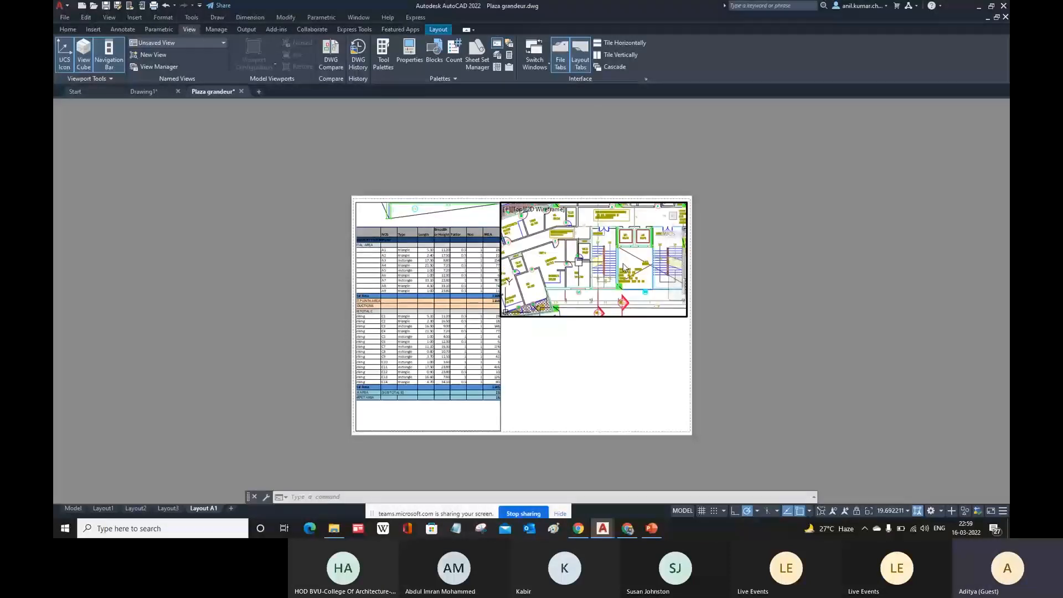
middle_drag(565, 264, 646, 246)
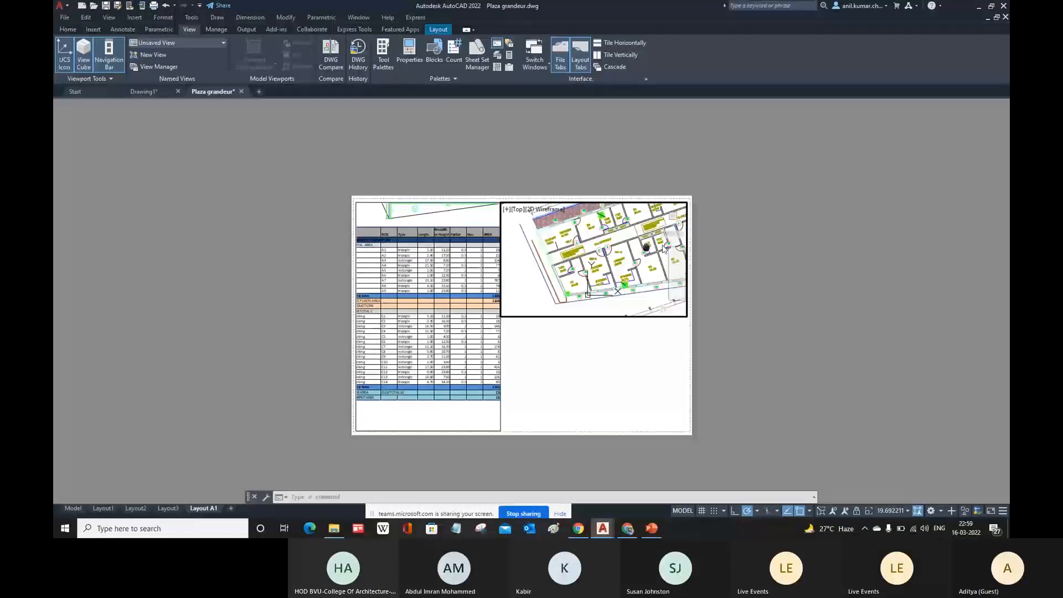
scroll(576, 266, up, 3)
middle_drag(642, 298, 559, 255)
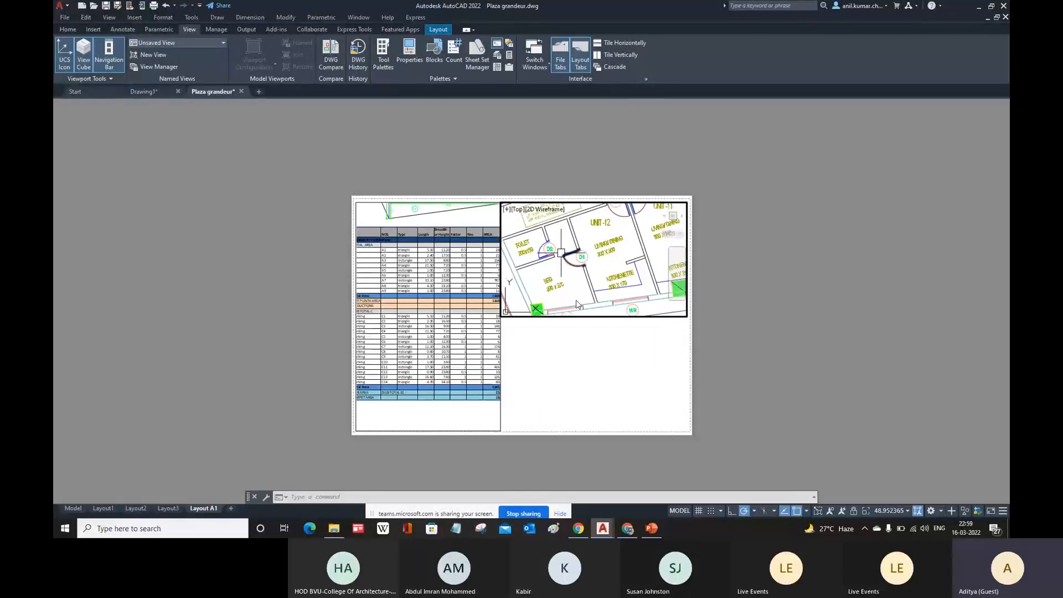
double_click(591, 371)
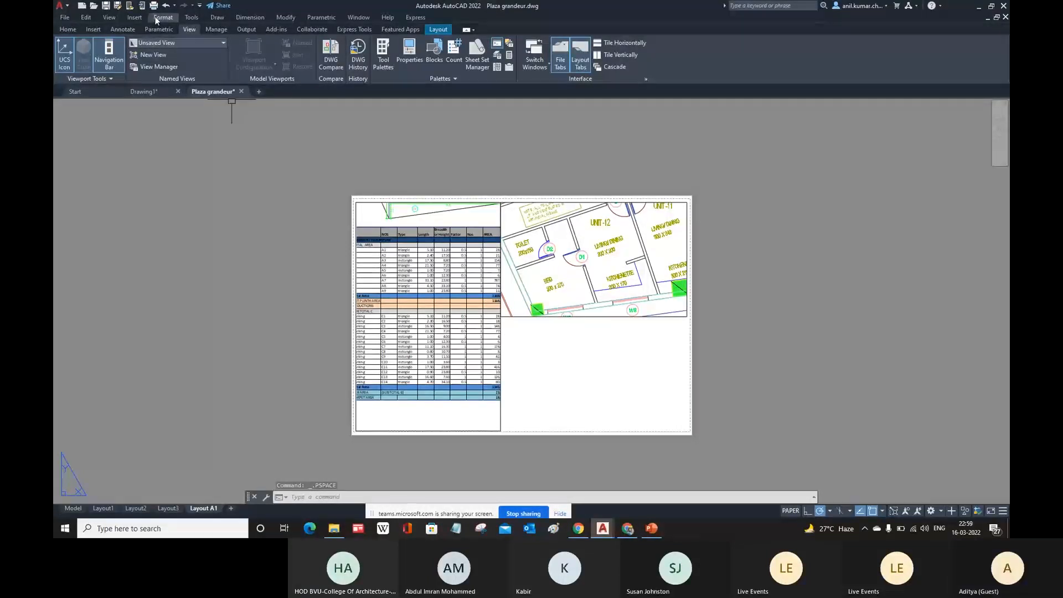
Create another single viewport directly below the UNIT-12 viewport, matching its width and reaching the bottom of the schedule viewport
click(110, 17)
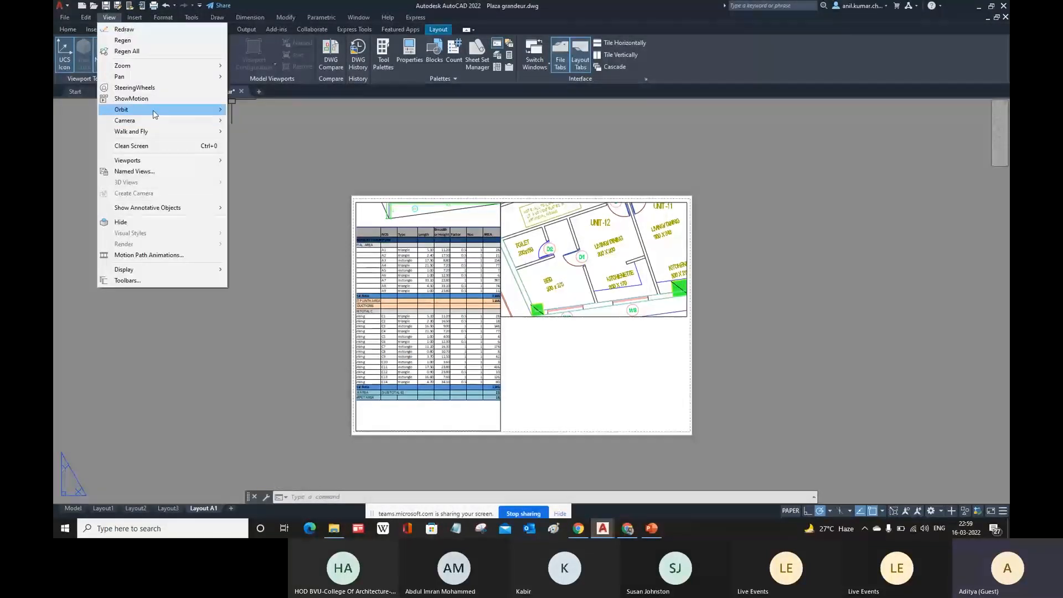
mouse_move(155, 160)
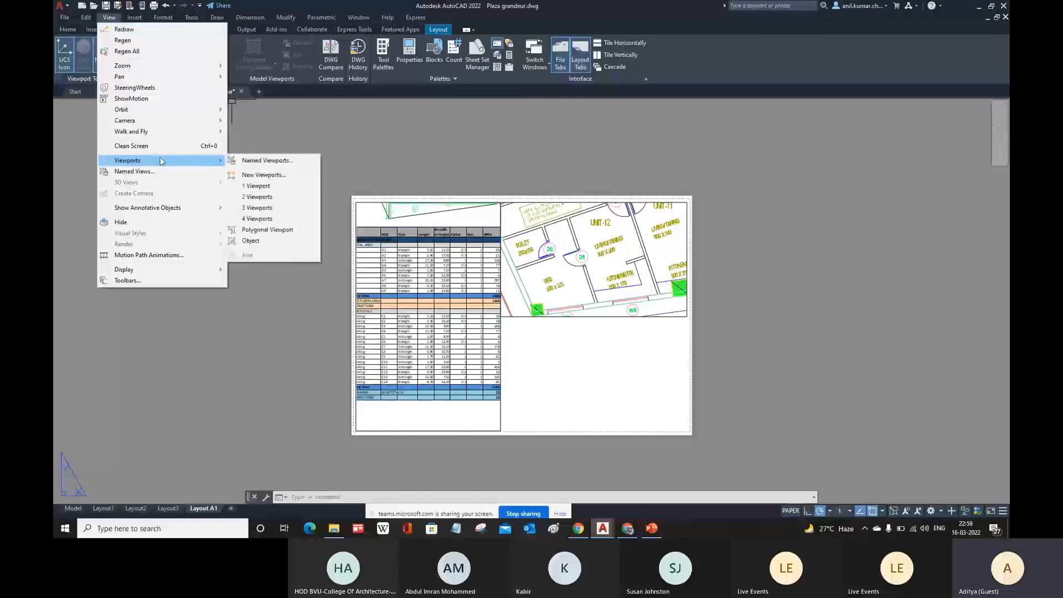
click(260, 186)
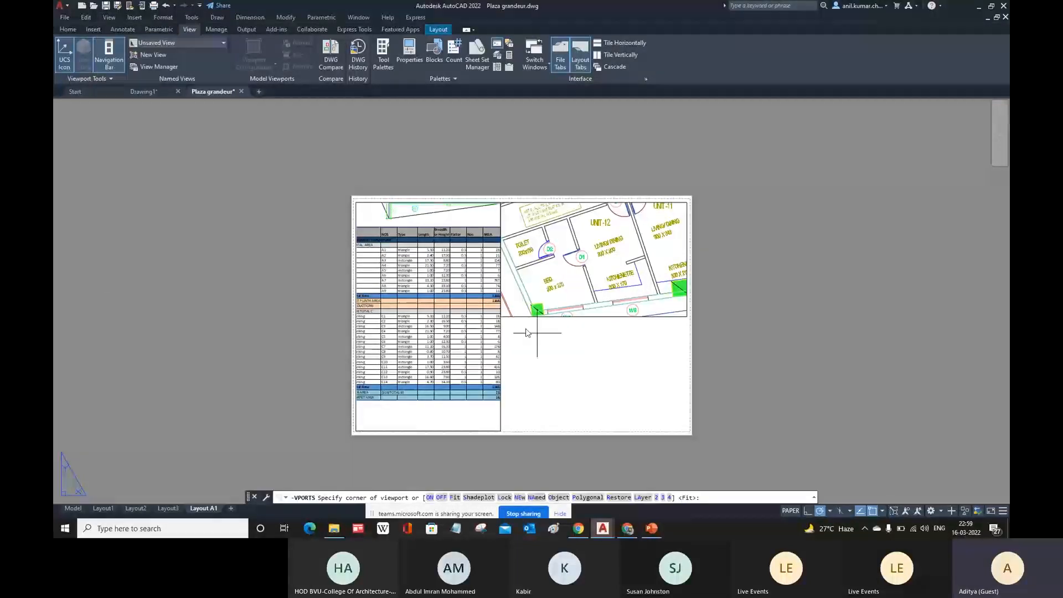
click(502, 318)
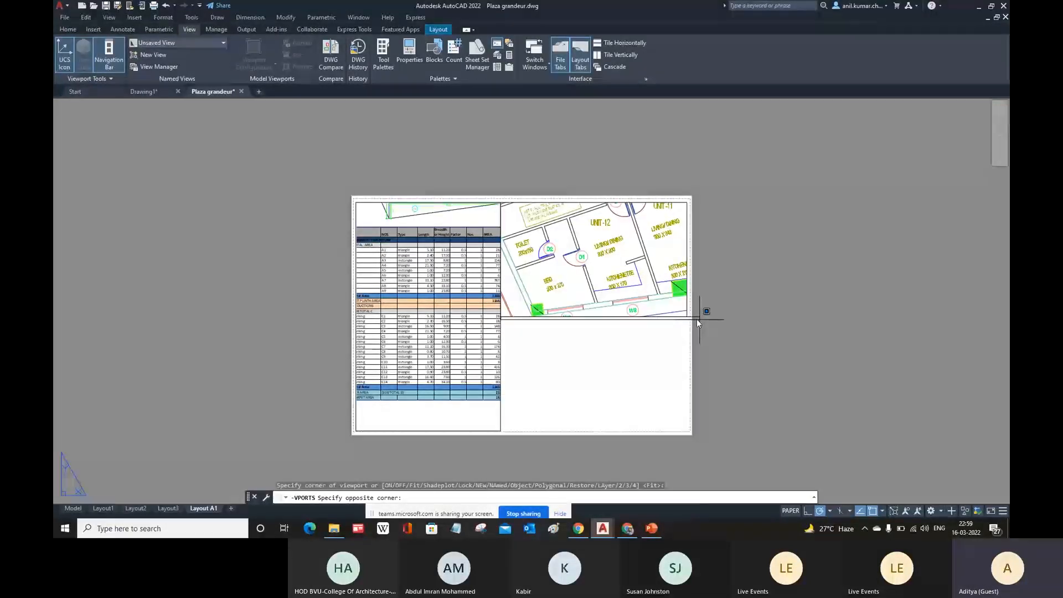
click(686, 432)
Activate the lower viewport's model space and zoom it to the drawing extents
double_click(630, 408)
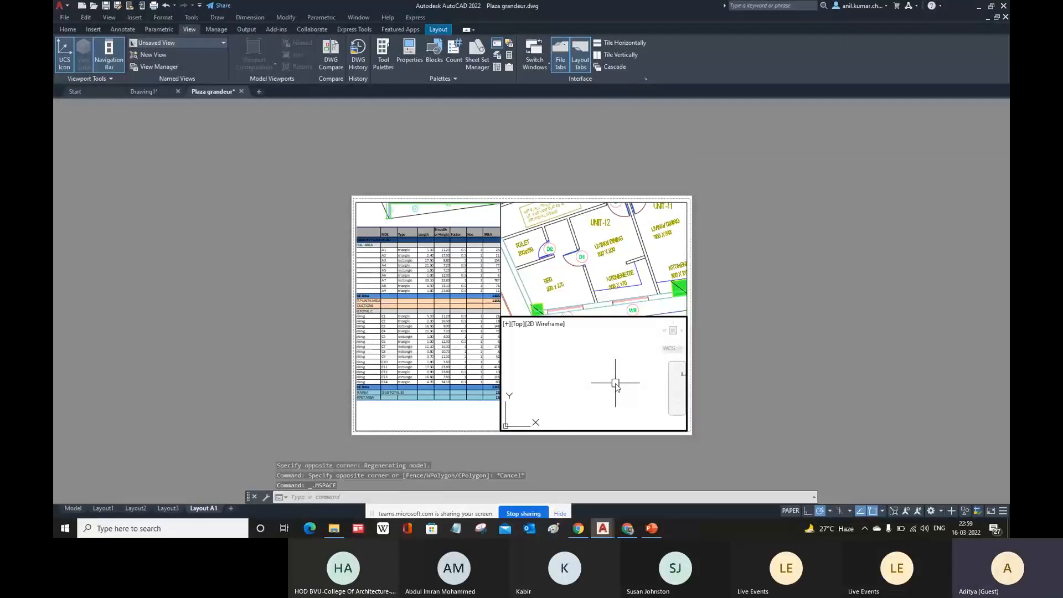
scroll(620, 366, up, 10)
scroll(609, 395, up, 6)
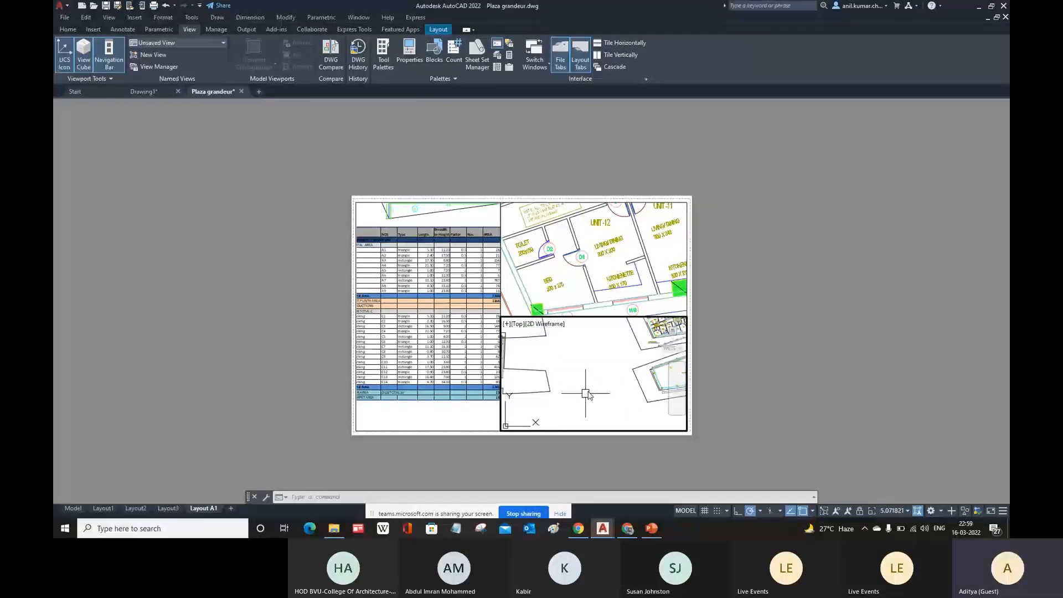
scroll(530, 359, up, 12)
middle_drag(531, 359, 642, 393)
middle_click(642, 393)
middle_click(641, 394)
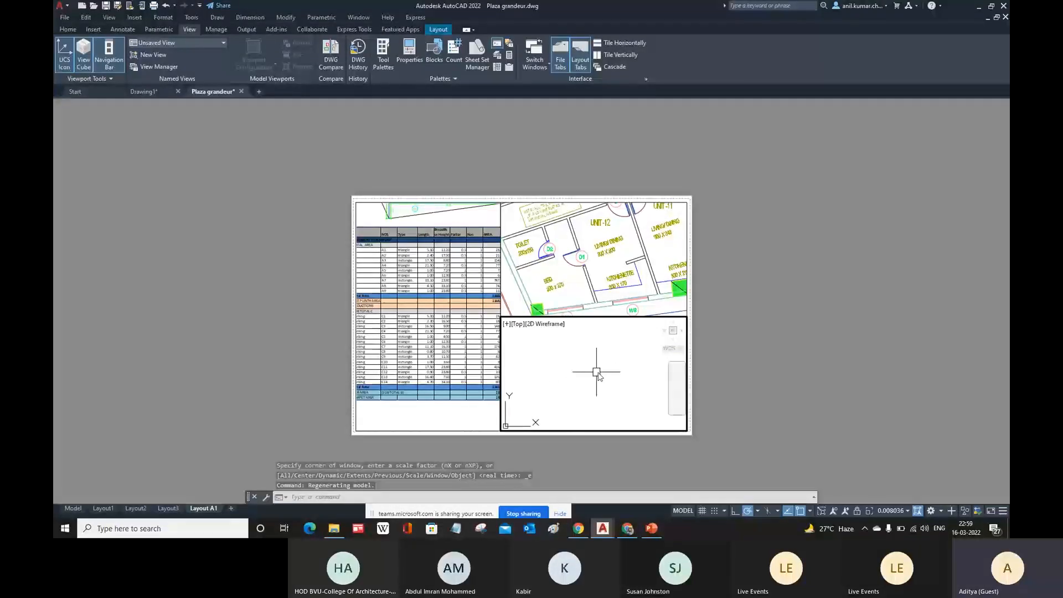
Frame the kitchenette and living/dining room beside the red hatched strip of the floor plan inside the lower viewport
scroll(603, 374, down, 5)
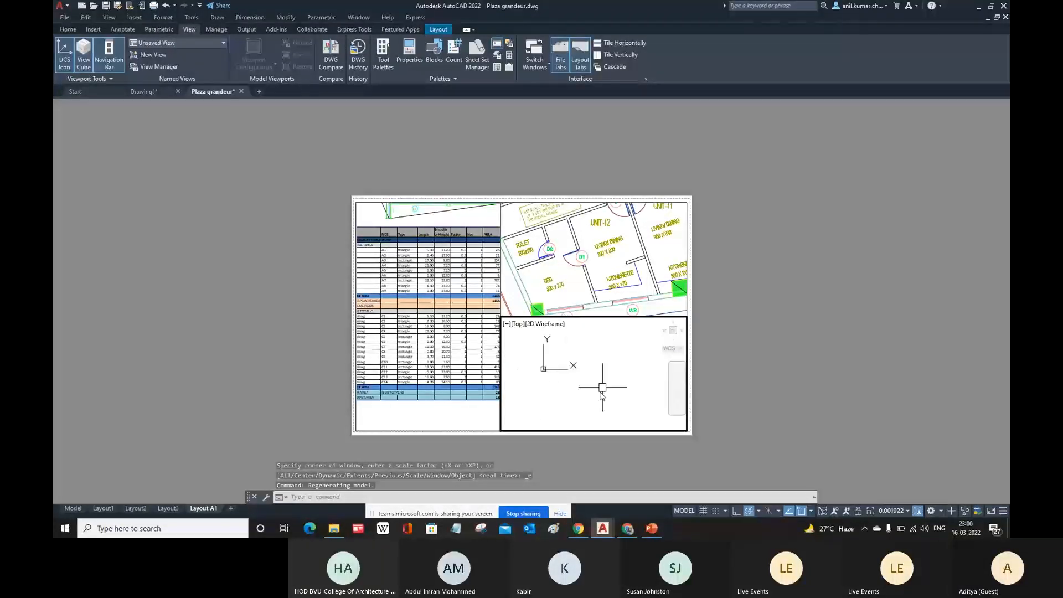
scroll(534, 376, up, 2)
scroll(543, 373, up, 2)
scroll(559, 369, up, 7)
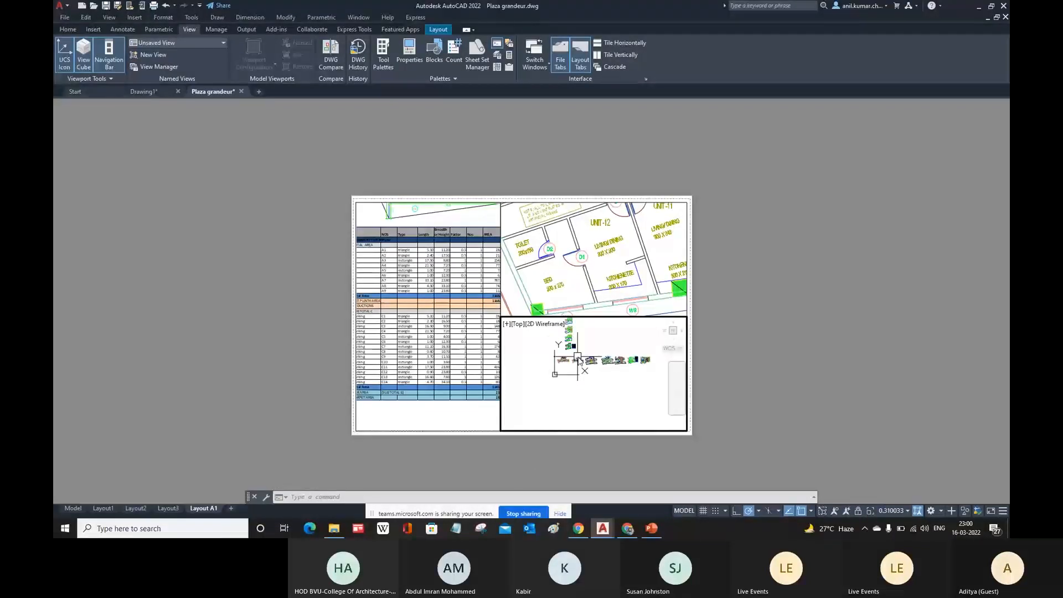
scroll(579, 360, up, 5)
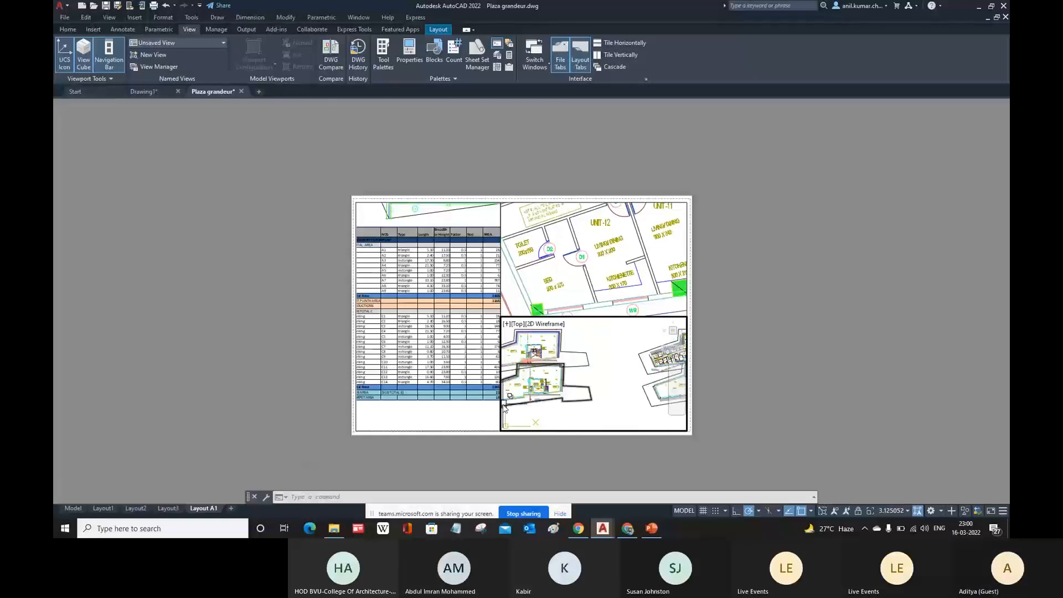
mouse_move(603, 375)
middle_down()
mouse_move(609, 361)
mouse_move(535, 384)
middle_up()
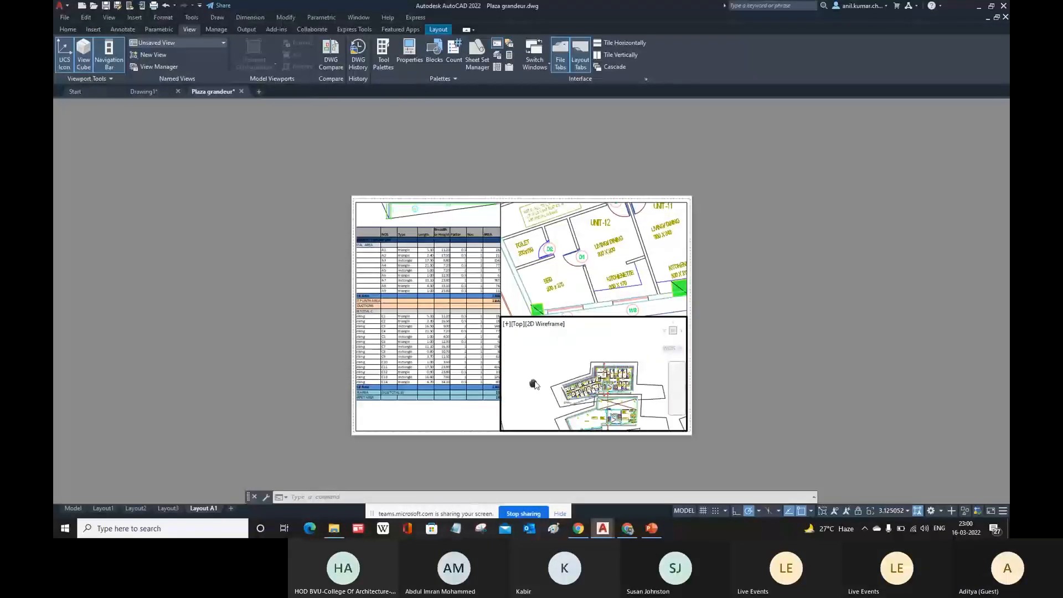
scroll(554, 384, up, 4)
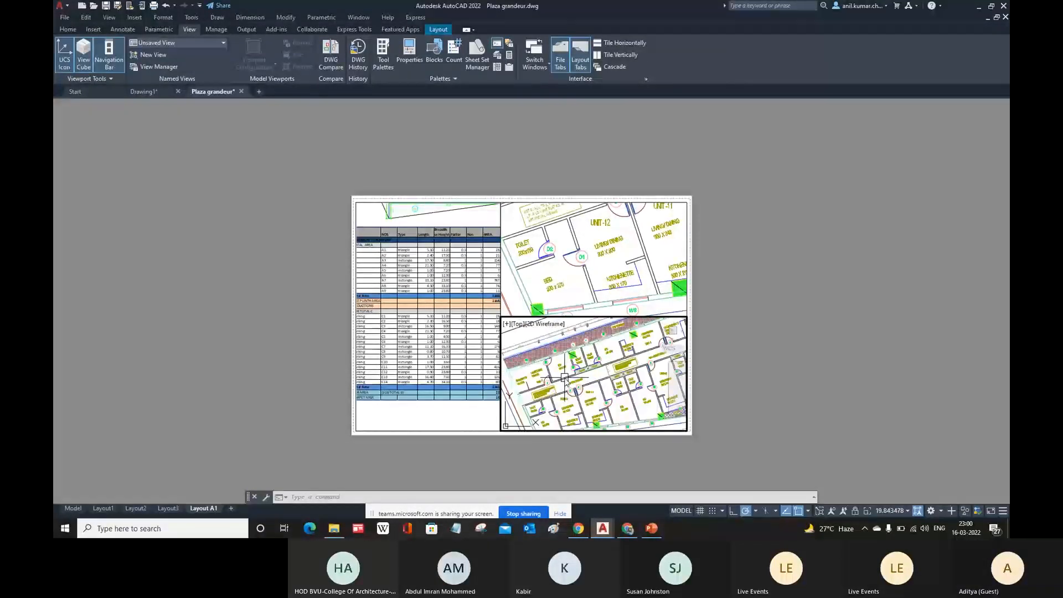
scroll(635, 351, up, 1)
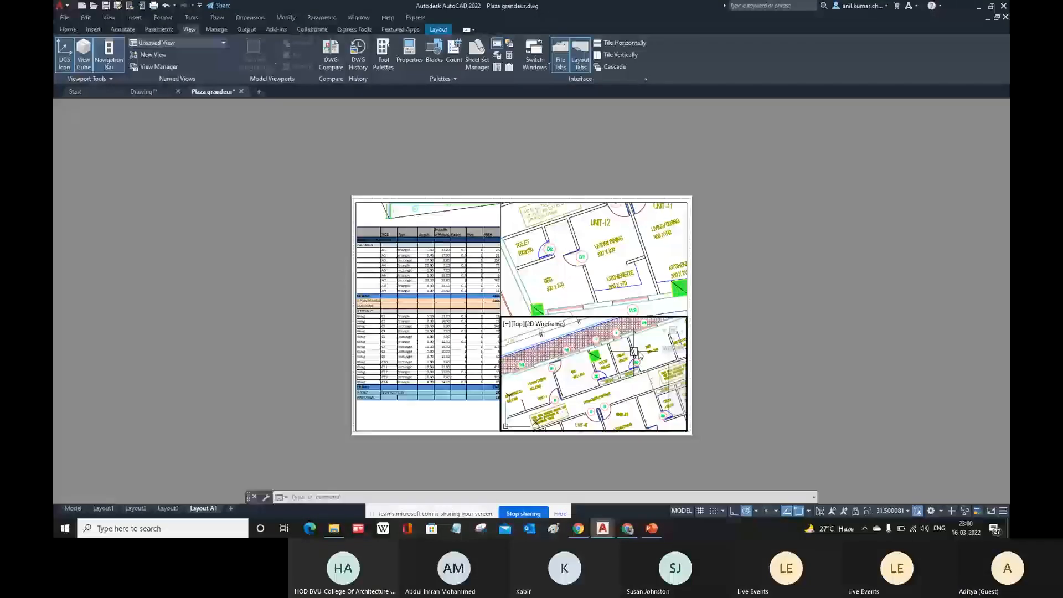
middle_drag(536, 386, 583, 388)
scroll(571, 376, up, 1)
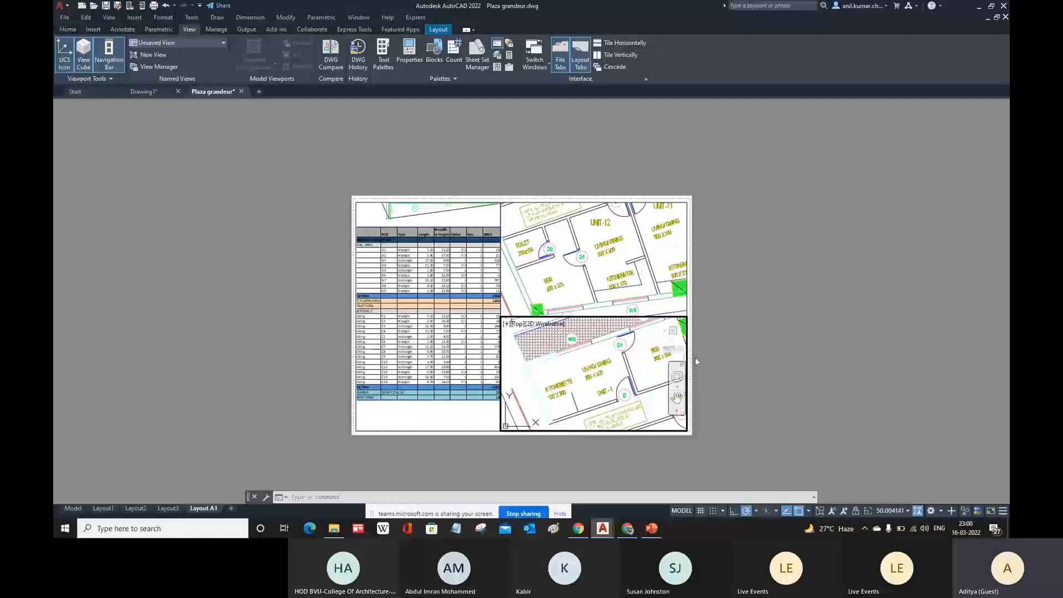
Return to paper space on Layout A1, and delete the default viewport on Layout2
double_click(725, 378)
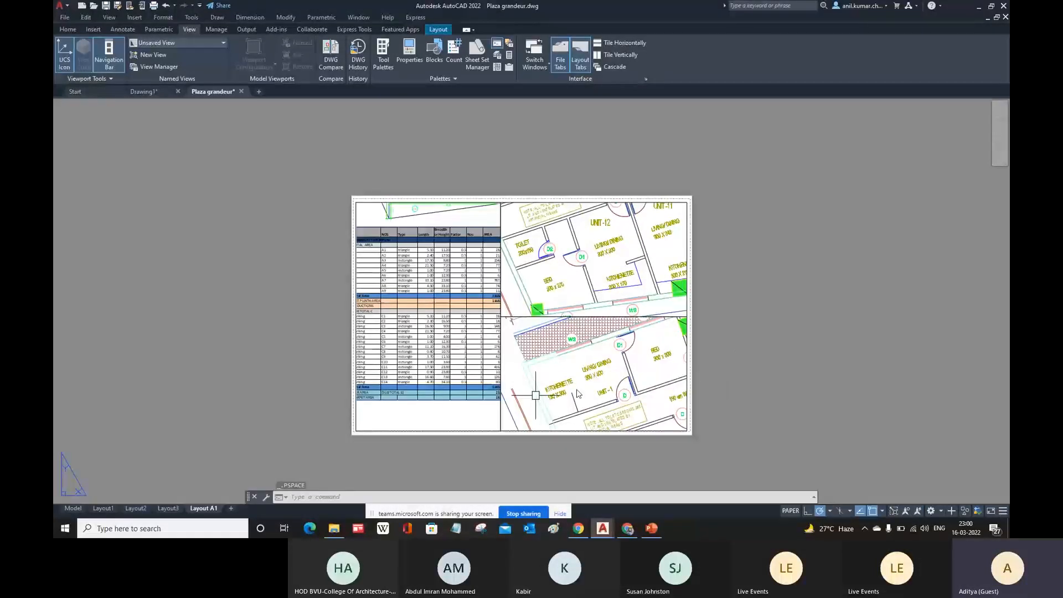
click(105, 509)
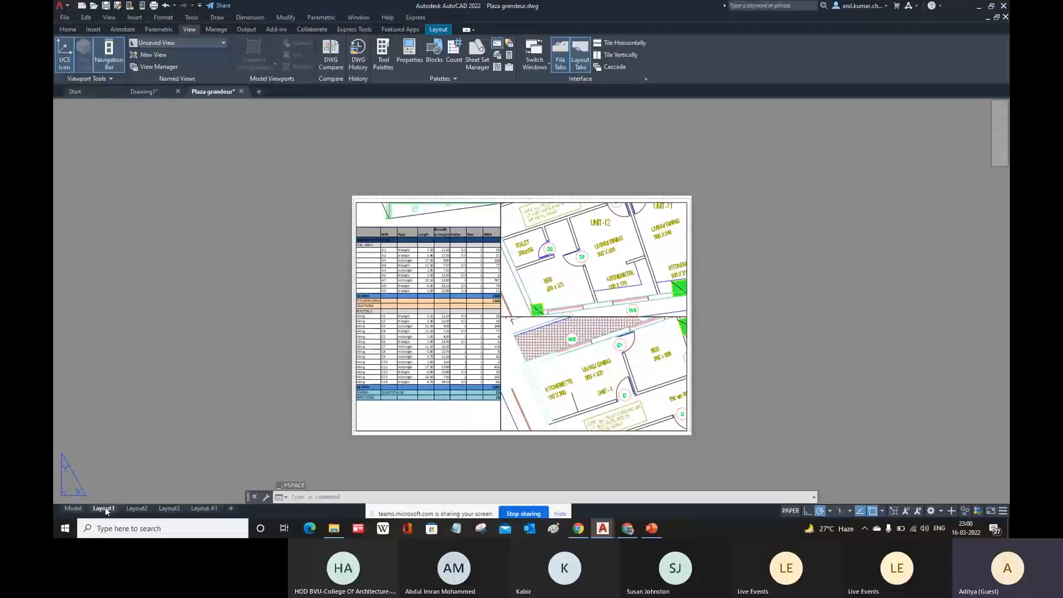
click(199, 510)
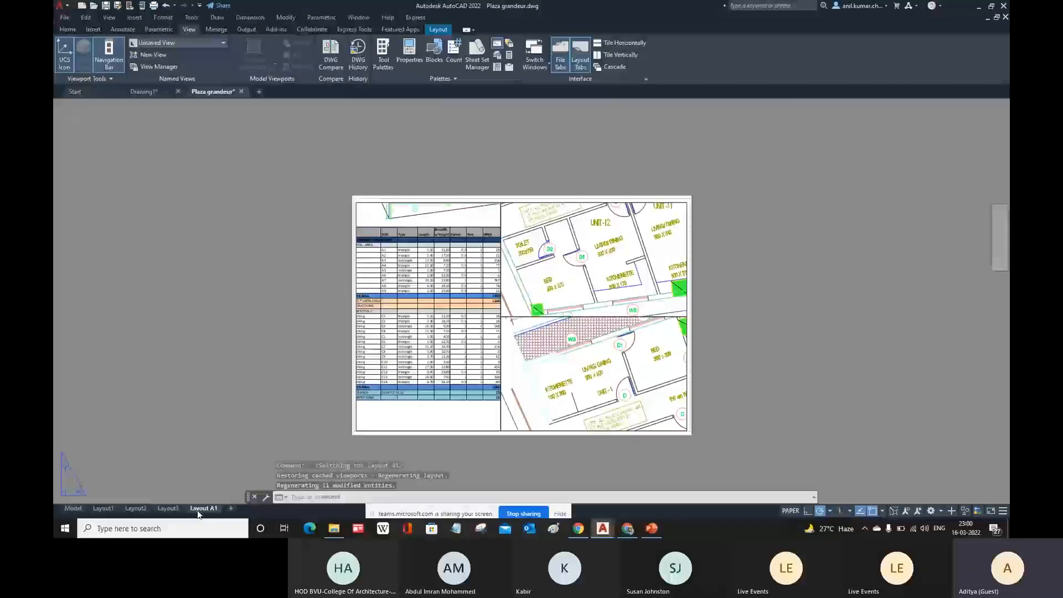
click(138, 508)
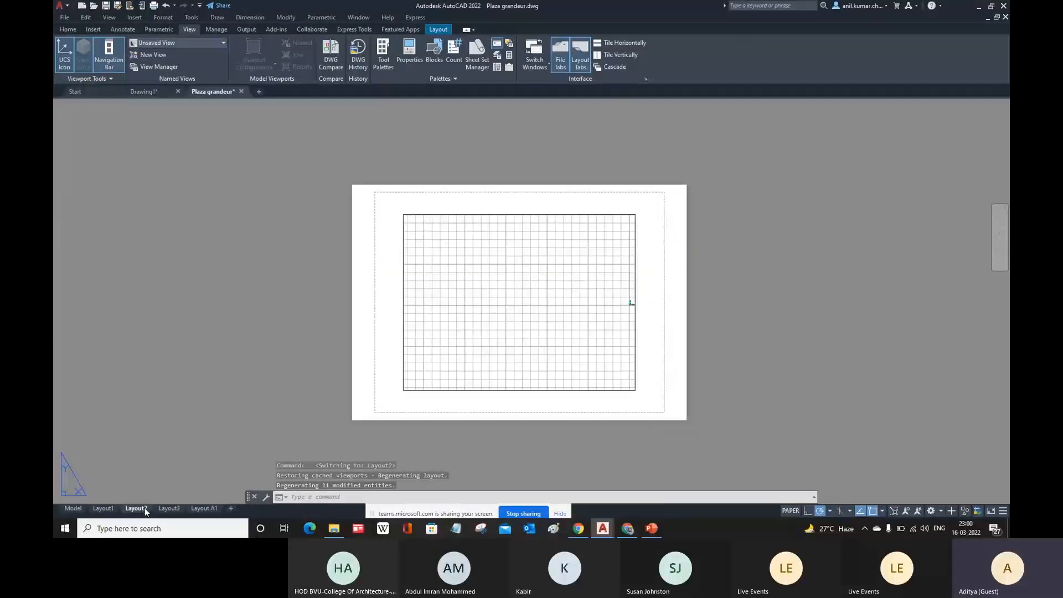
click(636, 325)
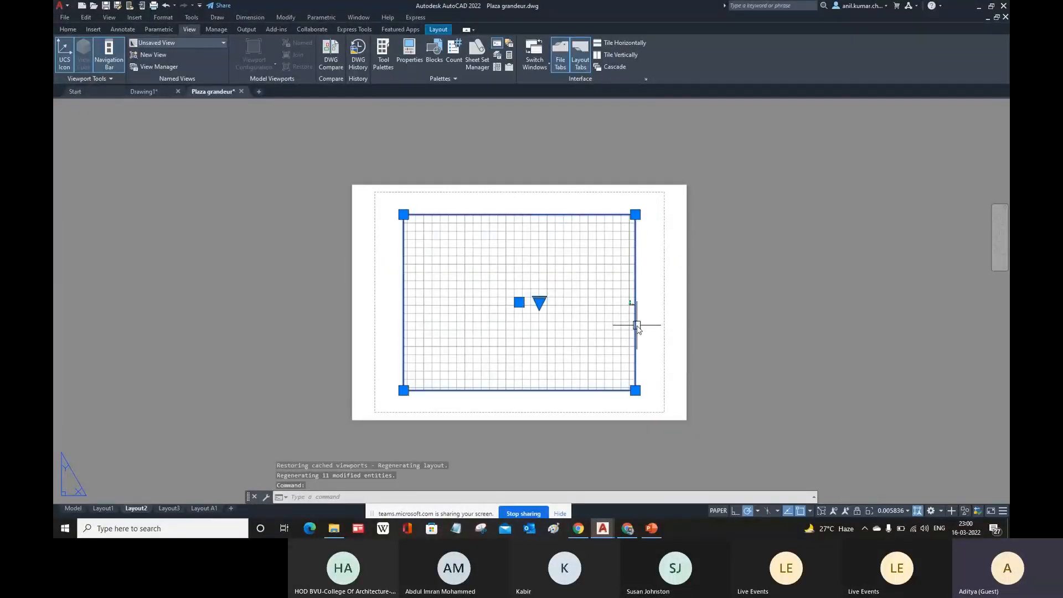
key(Delete)
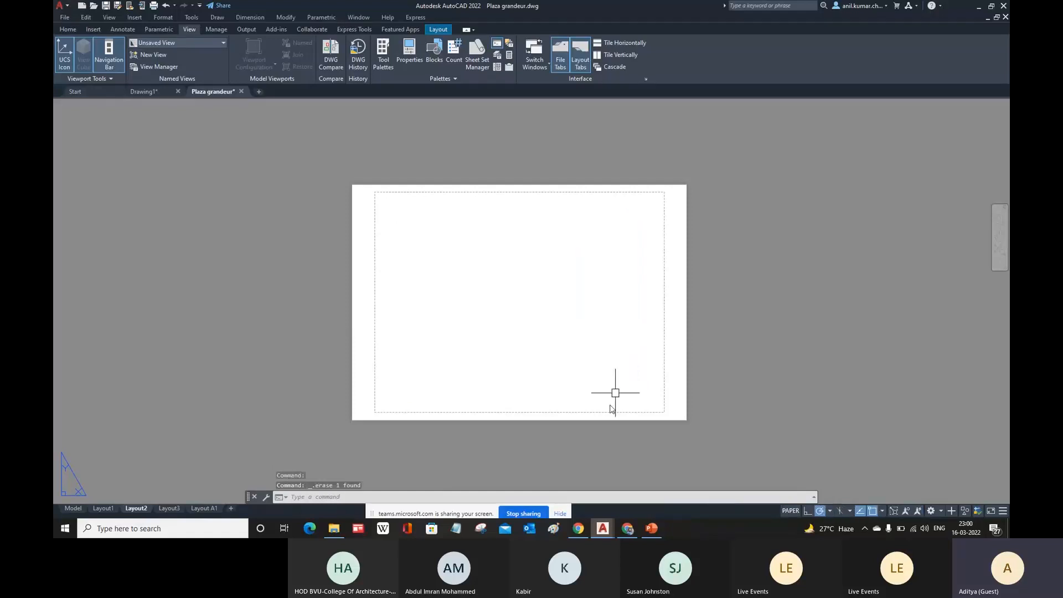
Create an L-shaped polygonal viewport on the Layout2 sheet, with a tall left part and a lower arm extending to the right
scroll(531, 309, up, 2)
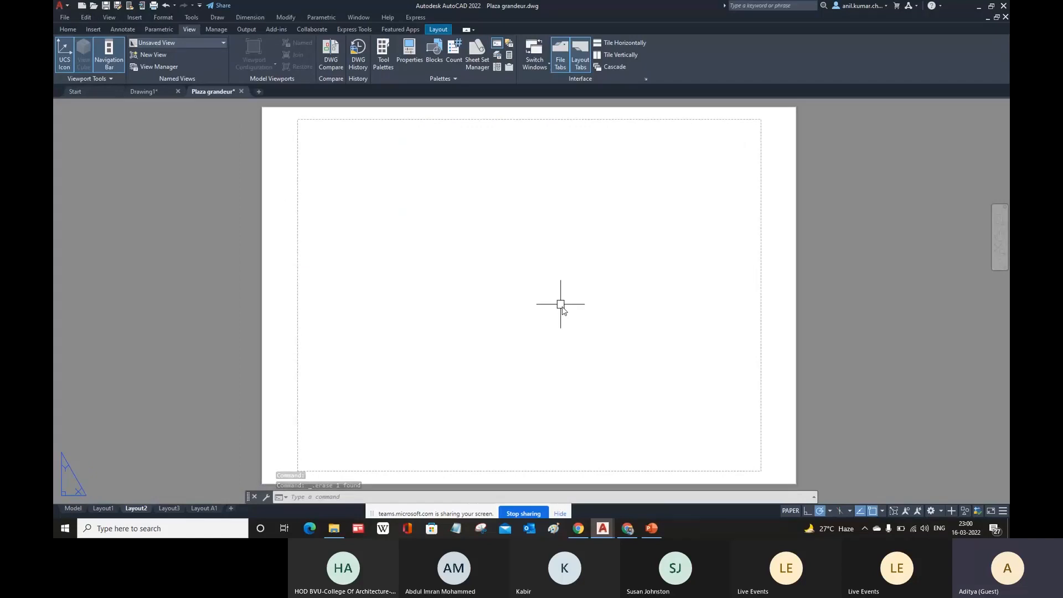
click(113, 19)
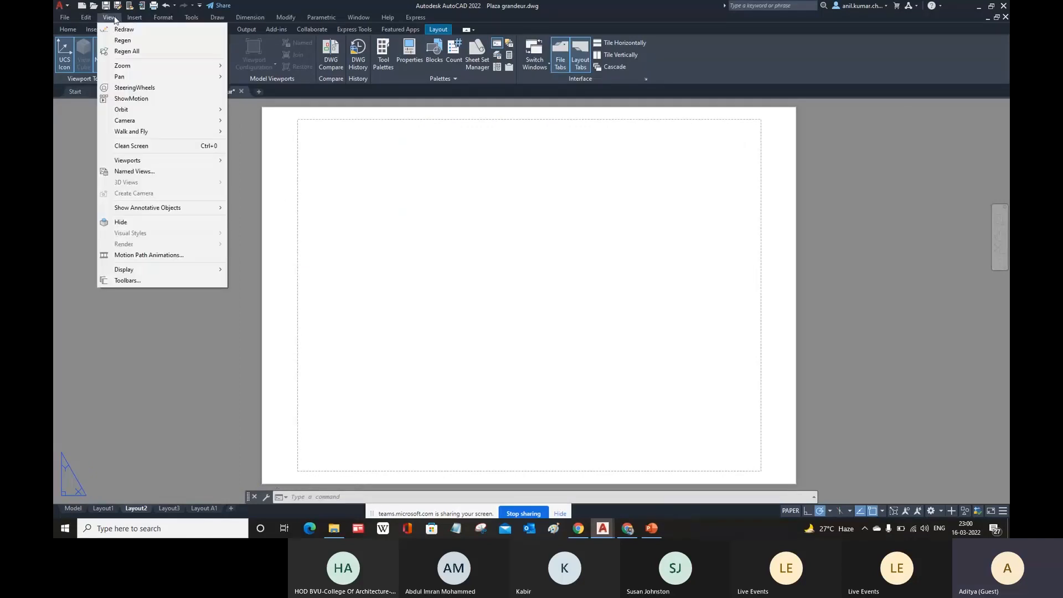
mouse_move(144, 162)
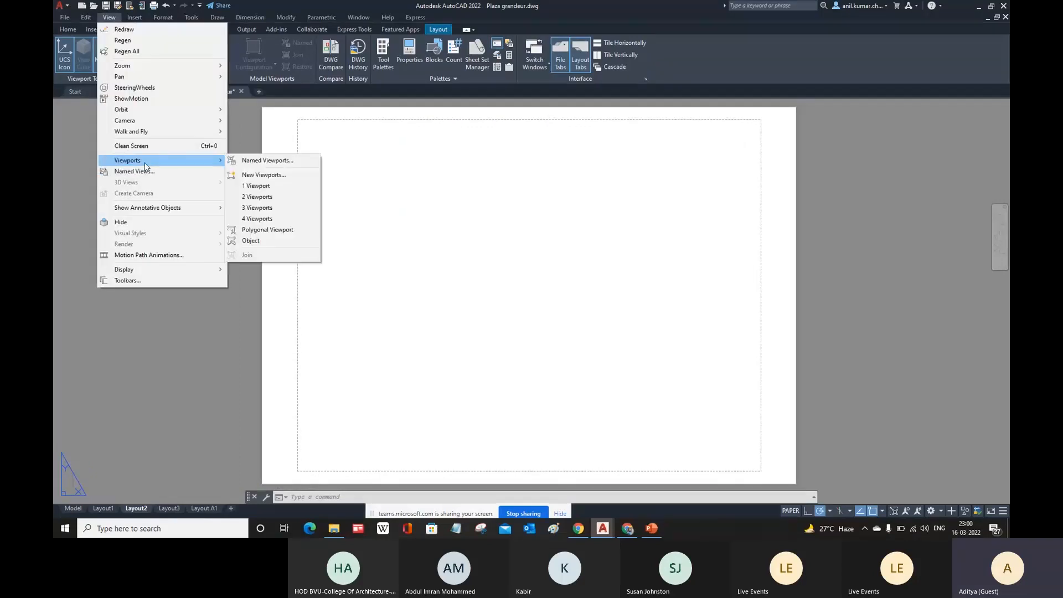
click(267, 231)
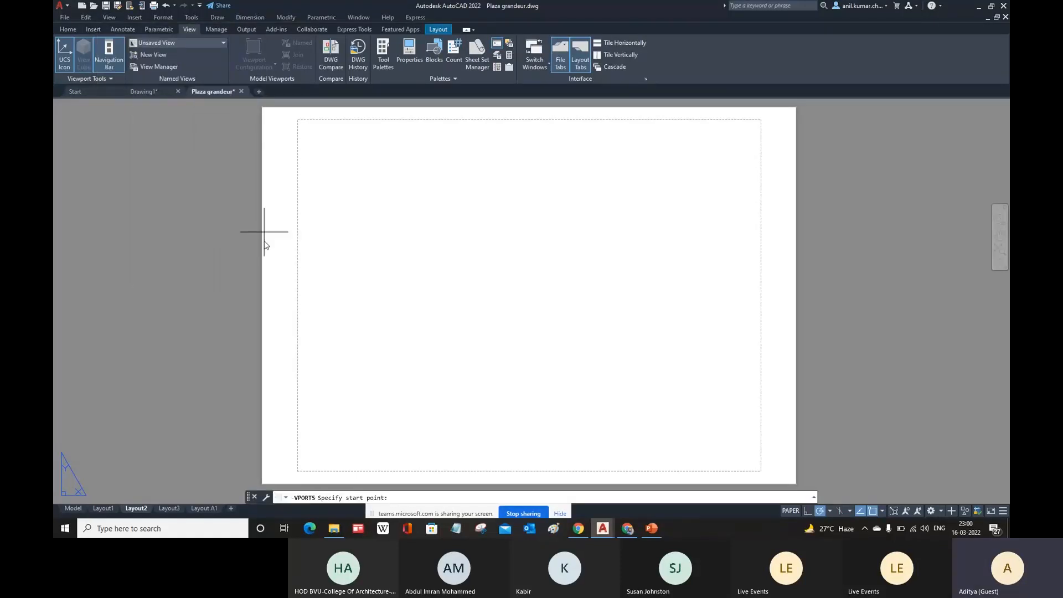
click(313, 459)
click(313, 155)
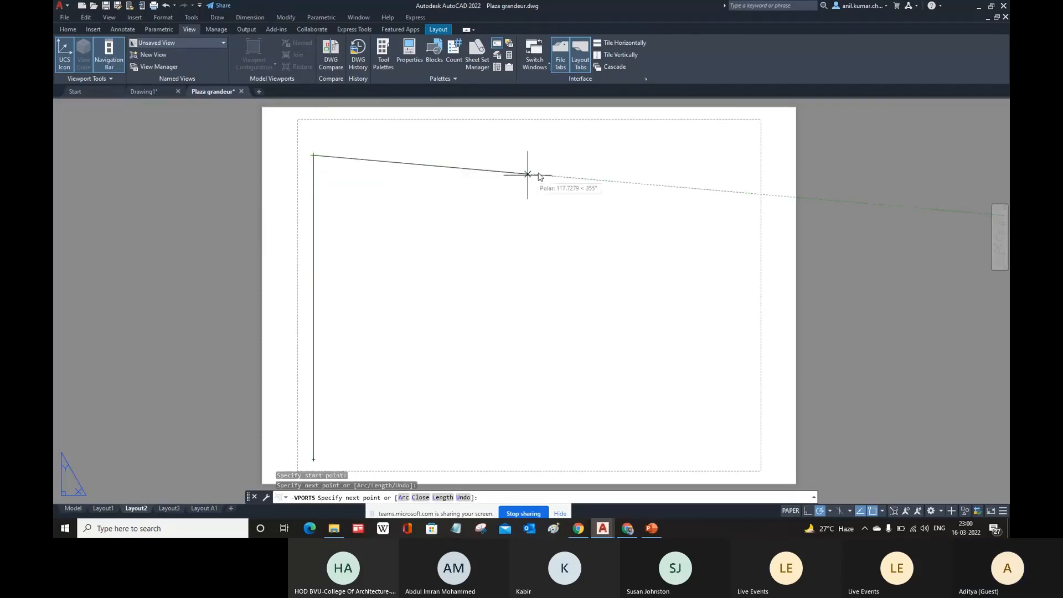
click(528, 155)
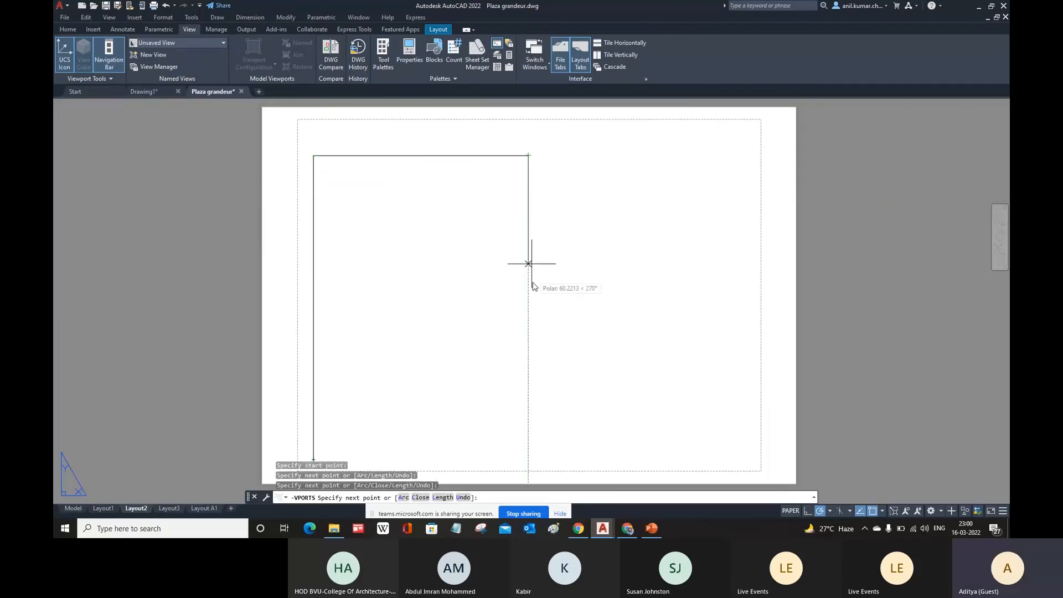
click(528, 314)
click(732, 314)
scroll(732, 312, up, 2)
scroll(714, 321, down, 2)
scroll(707, 330, down, 2)
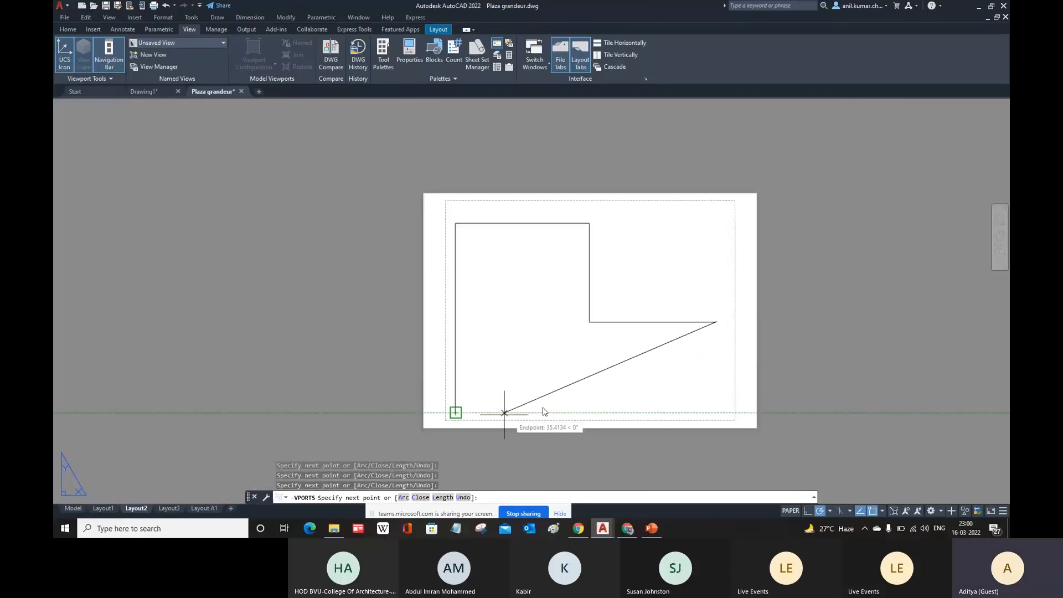
click(717, 413)
click(455, 413)
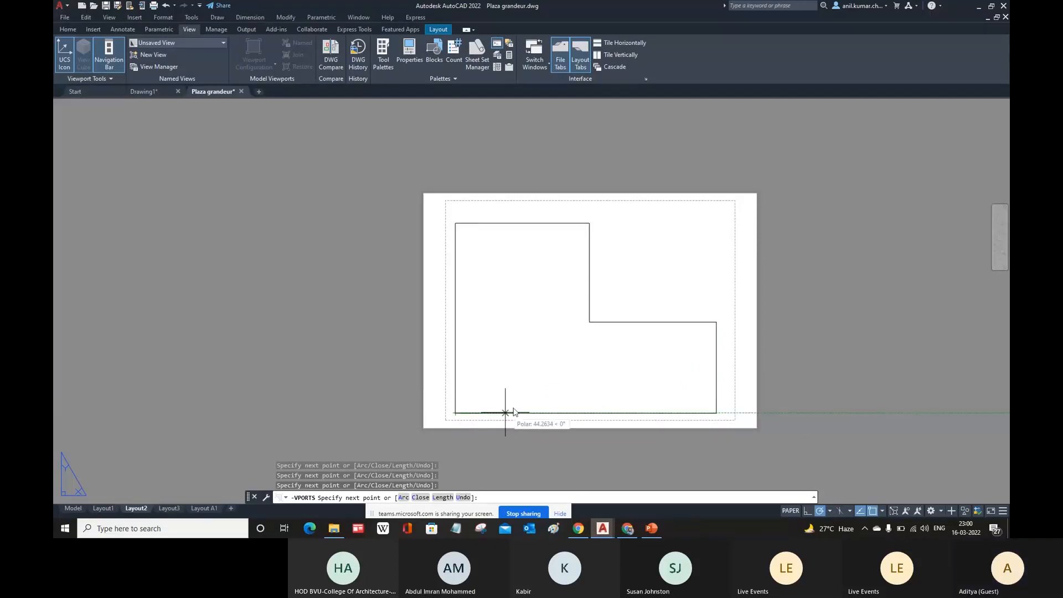
key(Return)
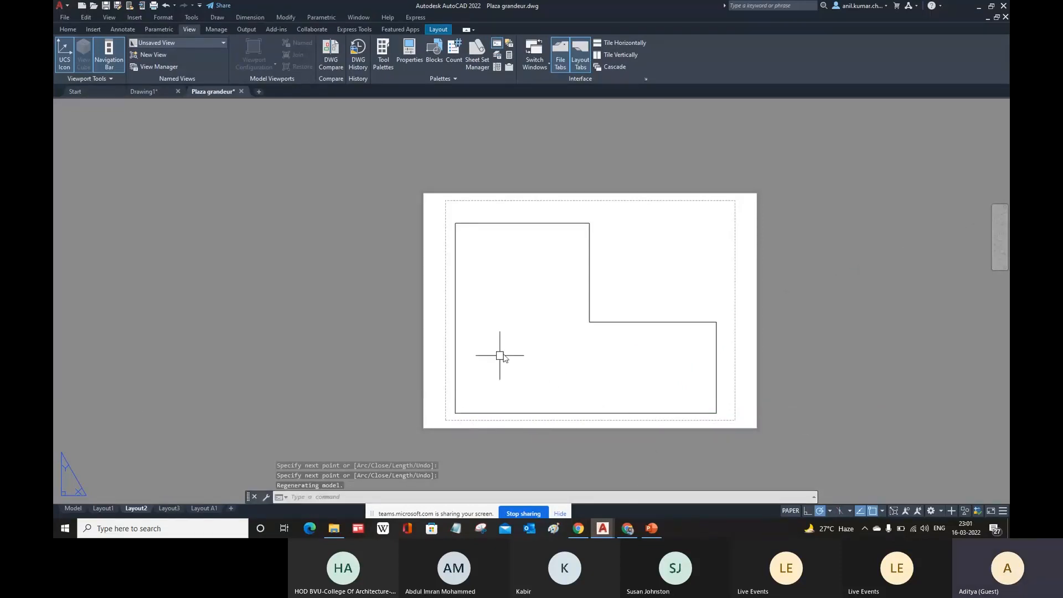
Activate the L-shaped viewport's model space and bring the two stacked floor plans into its frame
double_click(563, 349)
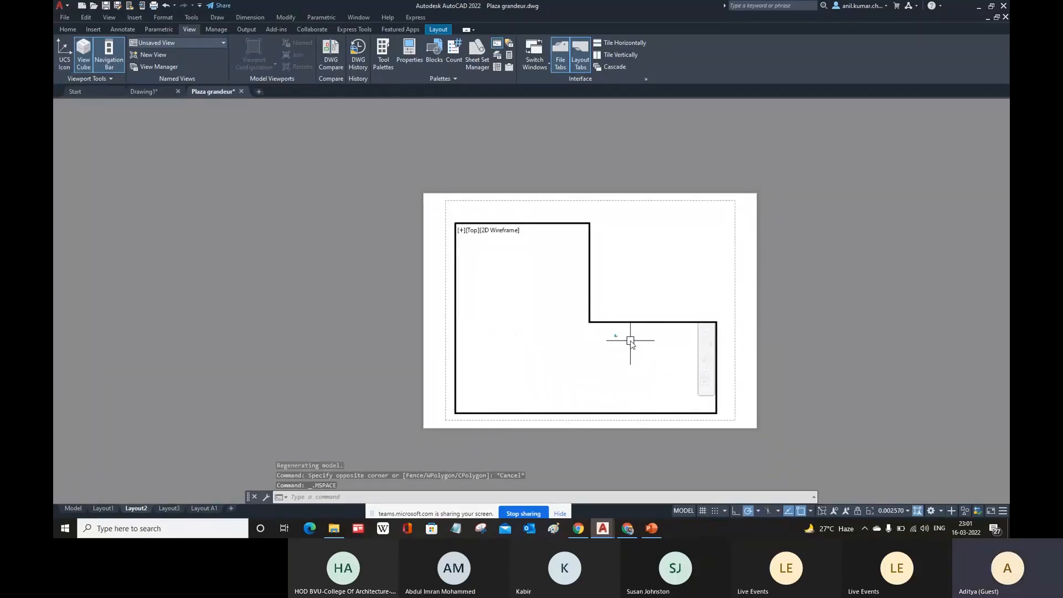
scroll(630, 337, up, 8)
scroll(597, 347, up, 10)
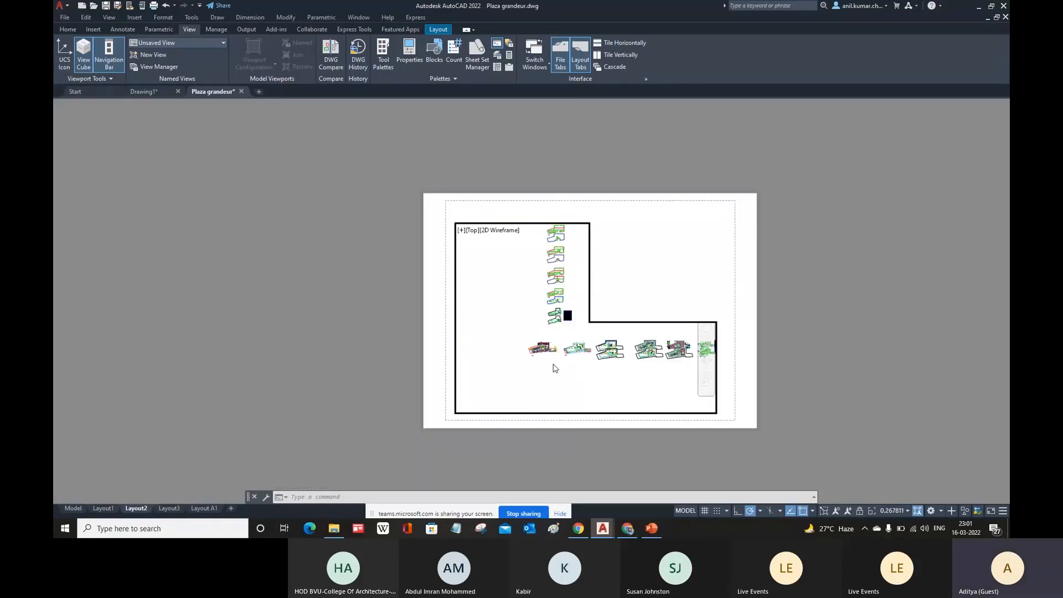
scroll(555, 368, up, 10)
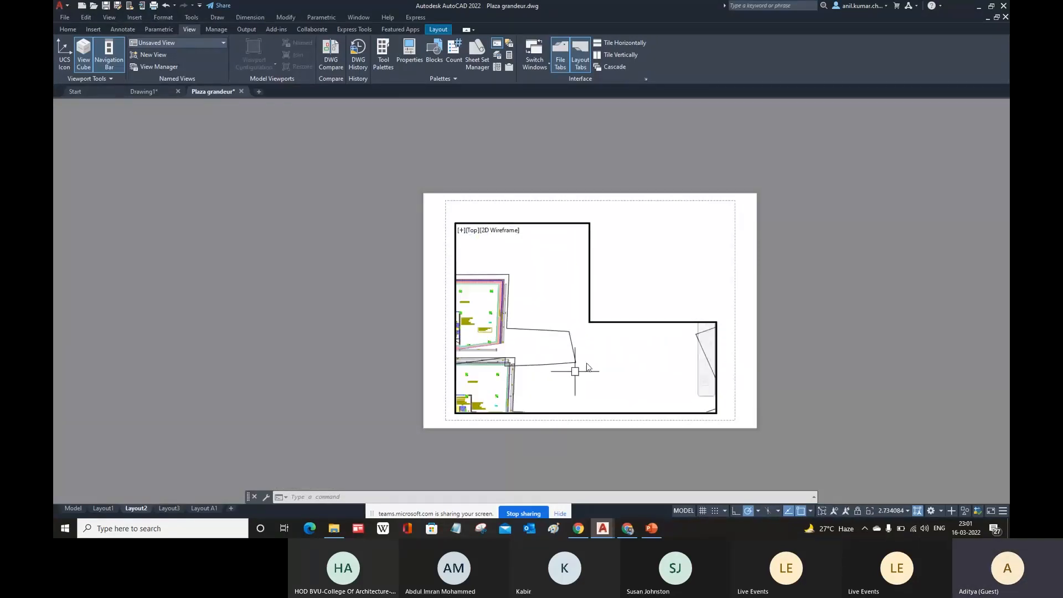
scroll(587, 370, down, 2)
mouse_move(588, 376)
middle_down()
mouse_move(622, 339)
mouse_move(627, 359)
middle_up()
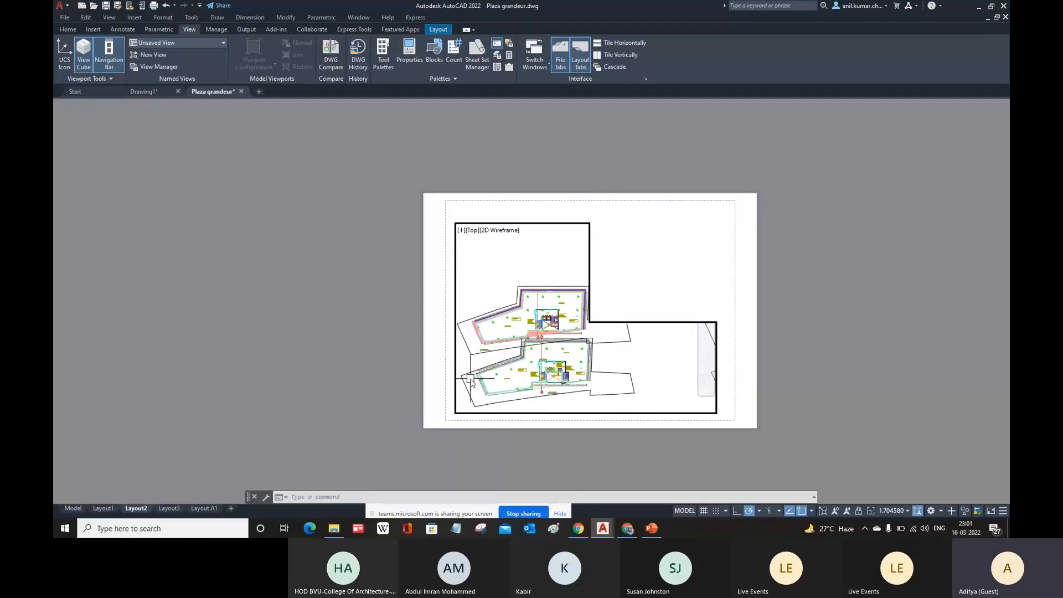
Frame the lift and staircase core of the First Floor Plan inside the L-shaped viewport, and return to paper space
scroll(591, 395, up, 2)
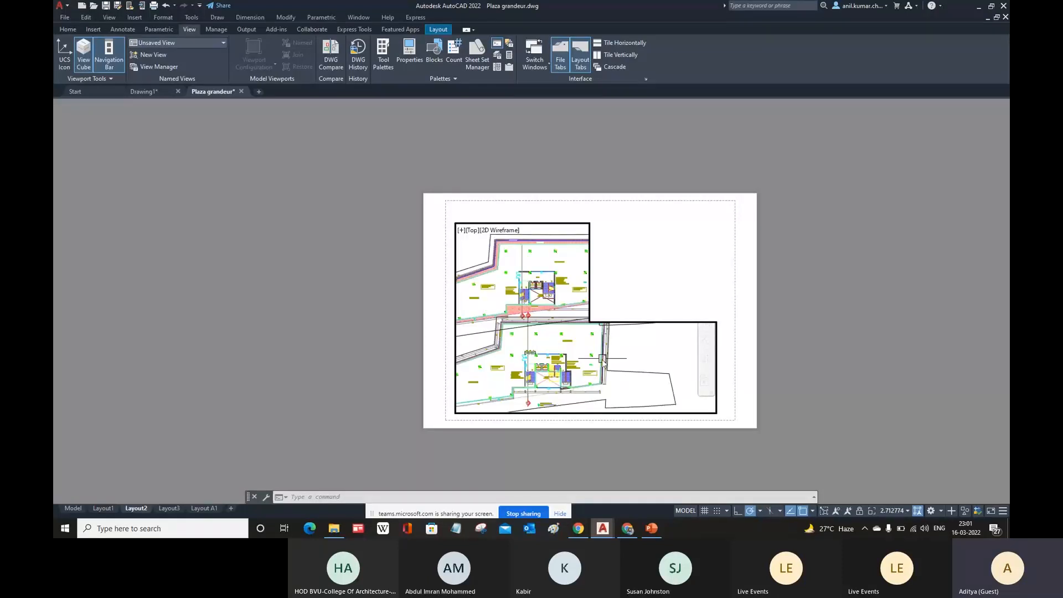
scroll(596, 357, up, 2)
scroll(596, 356, up, 2)
mouse_move(596, 356)
middle_down()
mouse_move(576, 316)
mouse_move(543, 292)
middle_up()
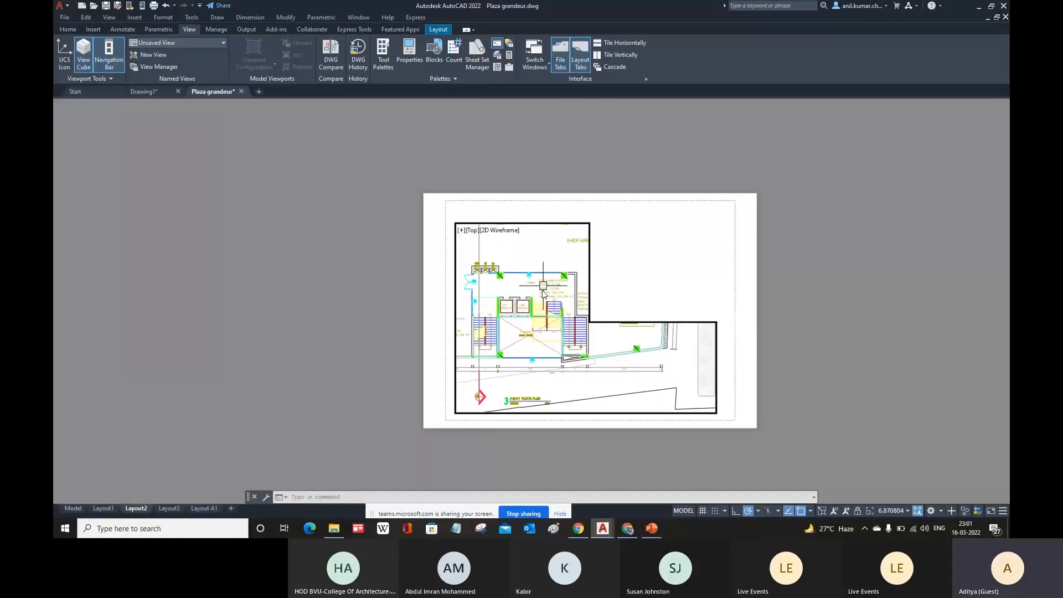
double_click(799, 255)
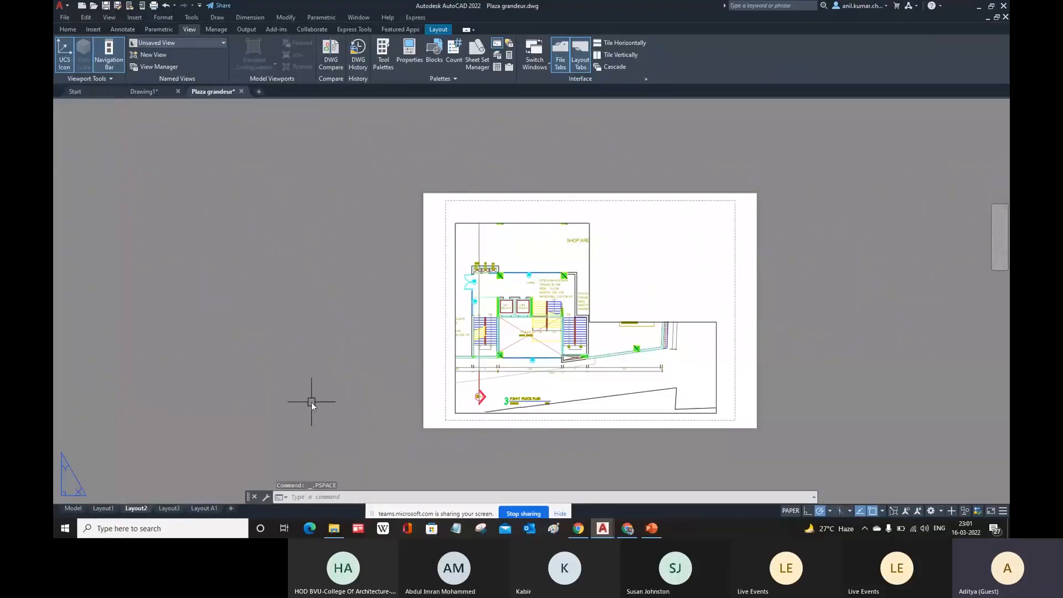
Create a new layout with the LAYOUT command, accepting the default name Layout4
click(323, 498)
text(LAYOUT)
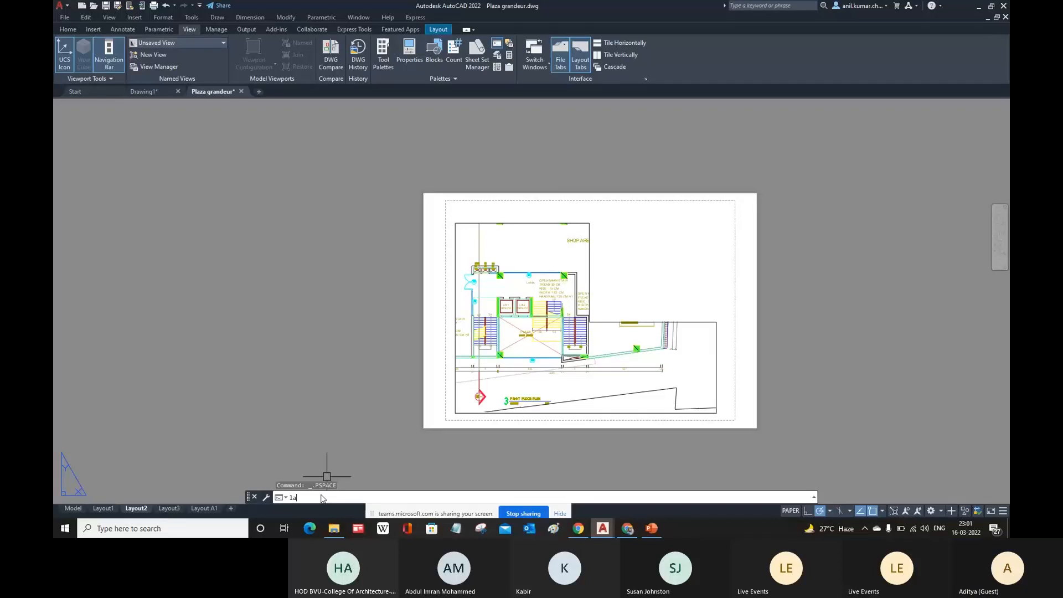
key(Return)
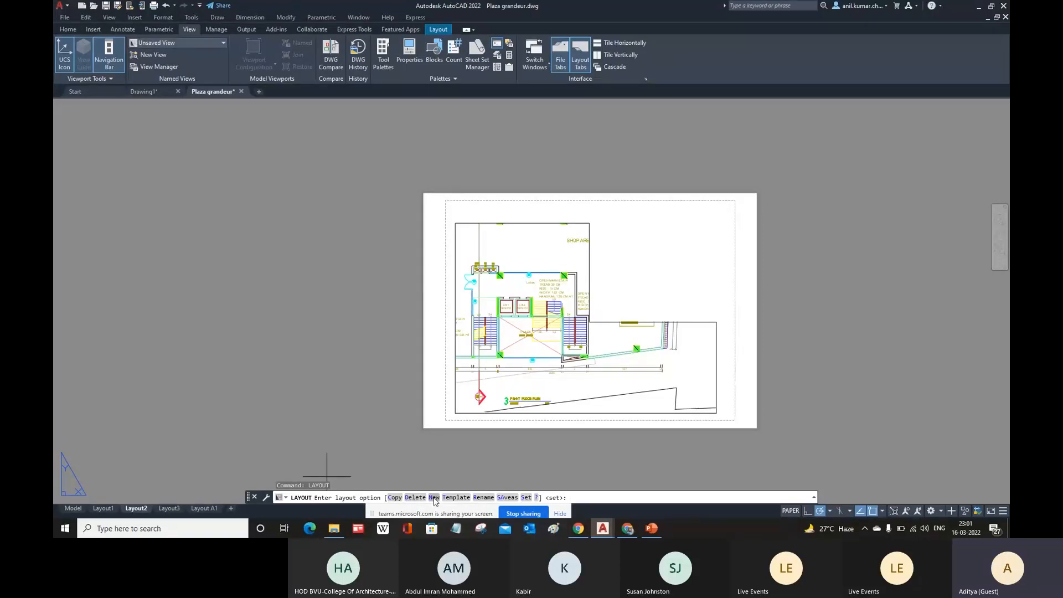
click(434, 498)
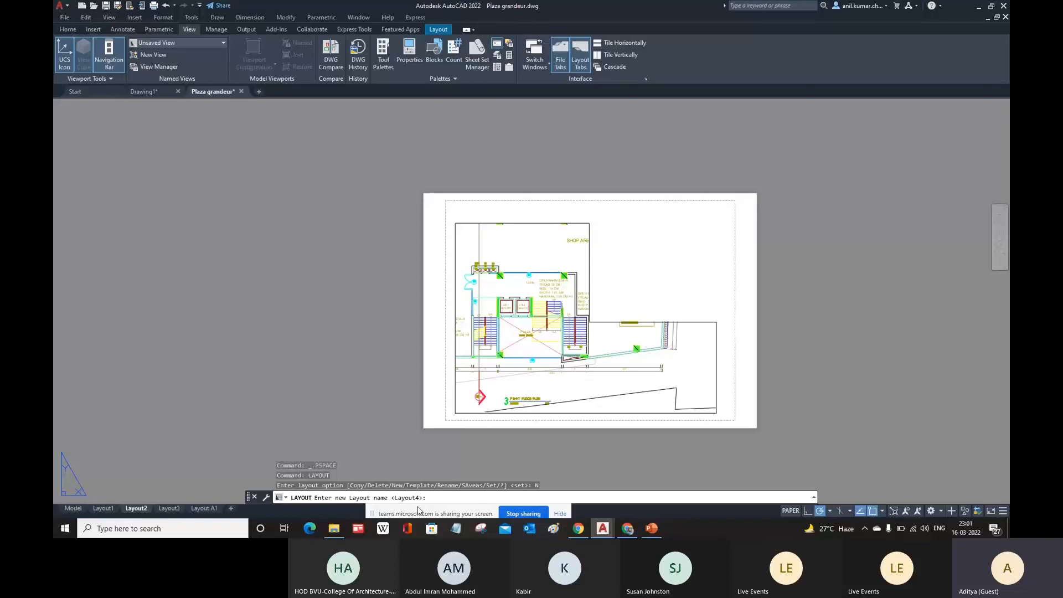
key(Return)
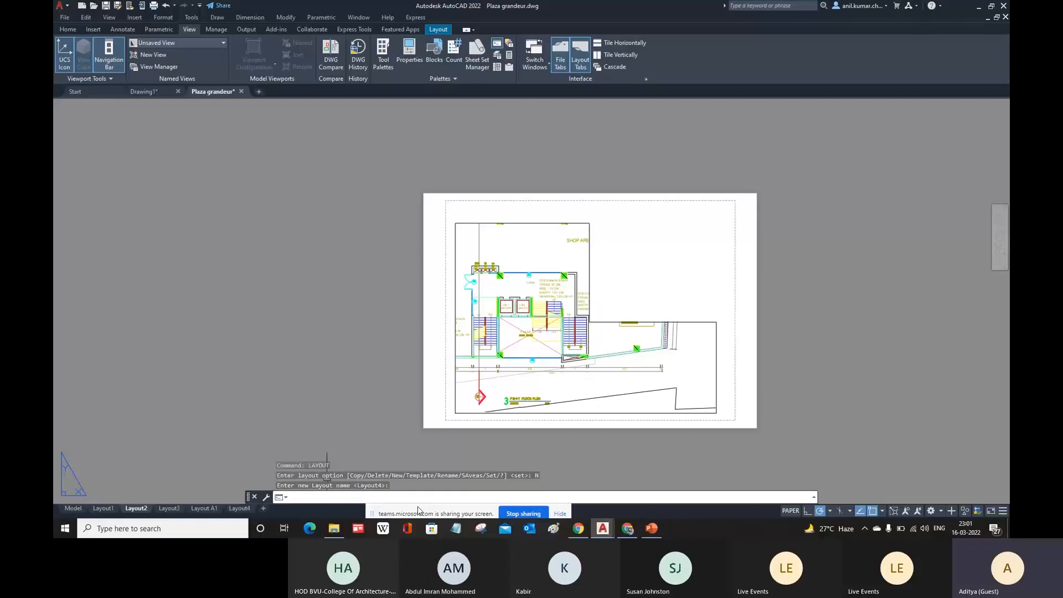
Open Layout4 and delete its default rectangular viewport
click(240, 508)
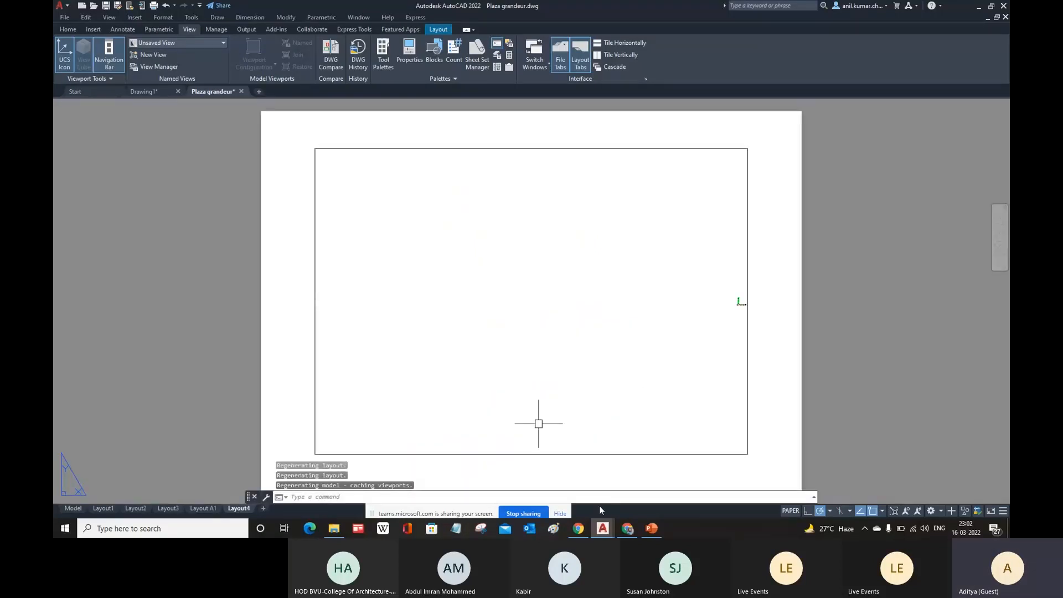
click(558, 454)
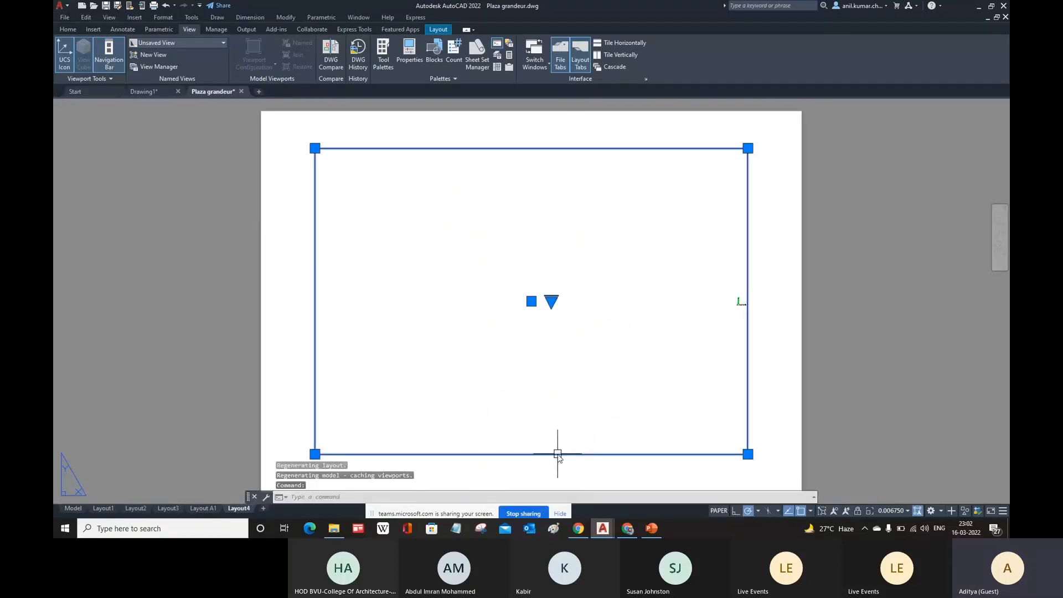
key(Delete)
scroll(498, 324, down, 2)
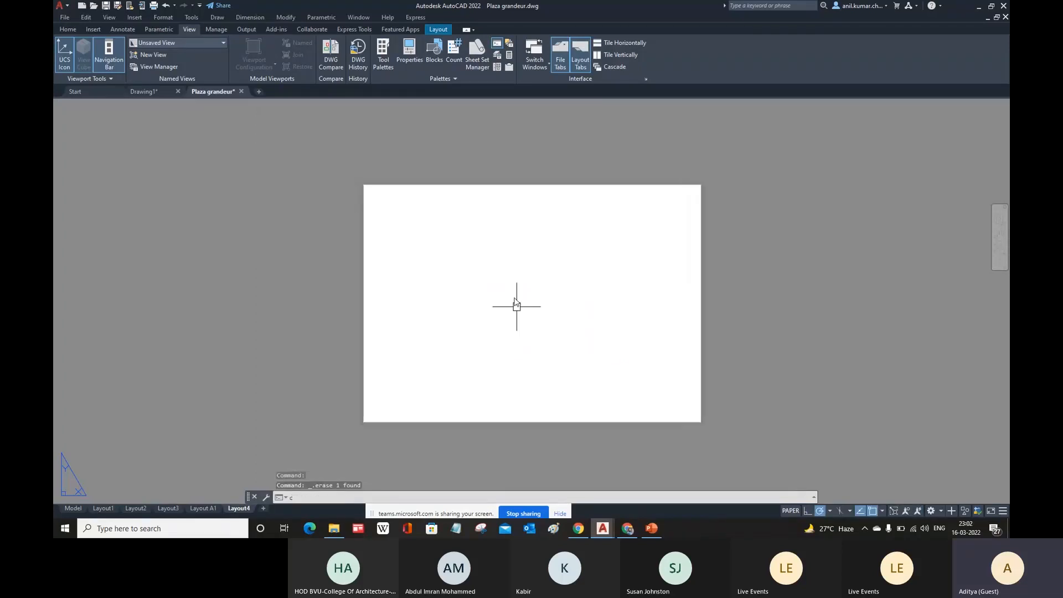
Draw a circle centred on the Layout4 sheet, spanning nearly the sheet's full height
text(c)
key(Return)
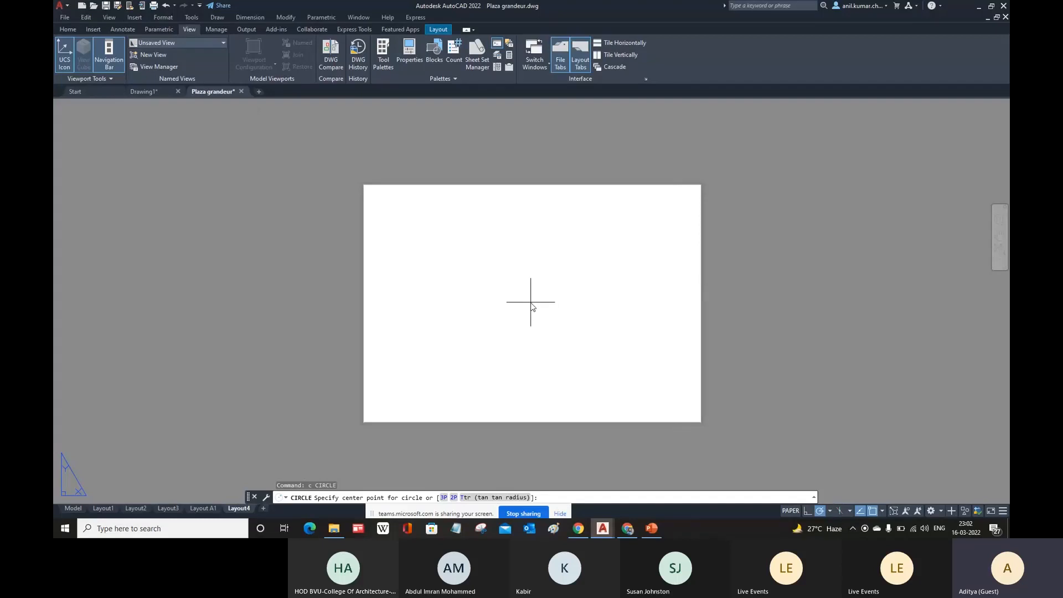
click(531, 303)
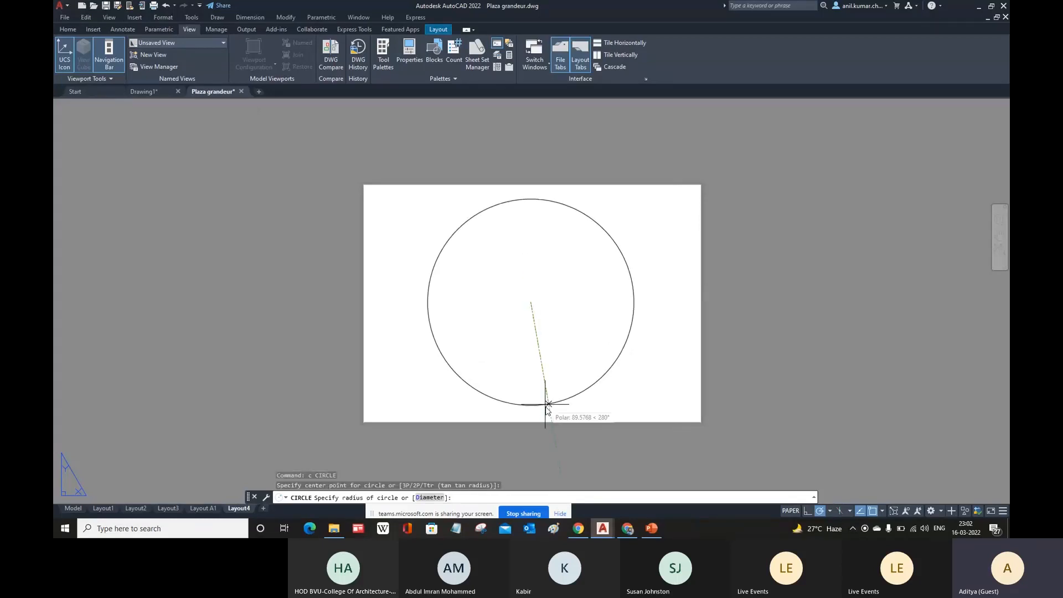
click(547, 413)
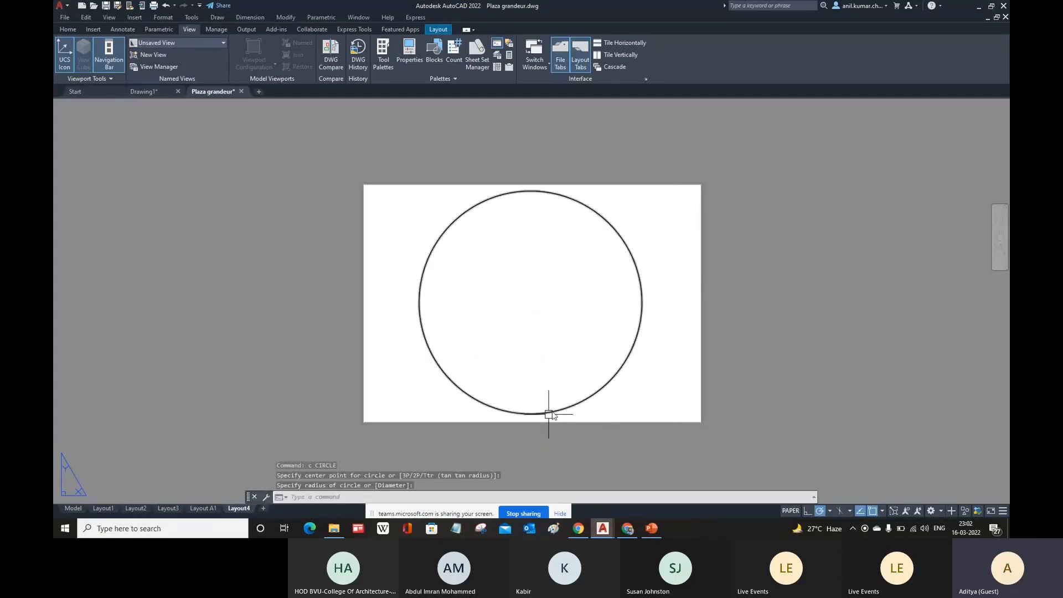
key(Escape)
key(Escape)
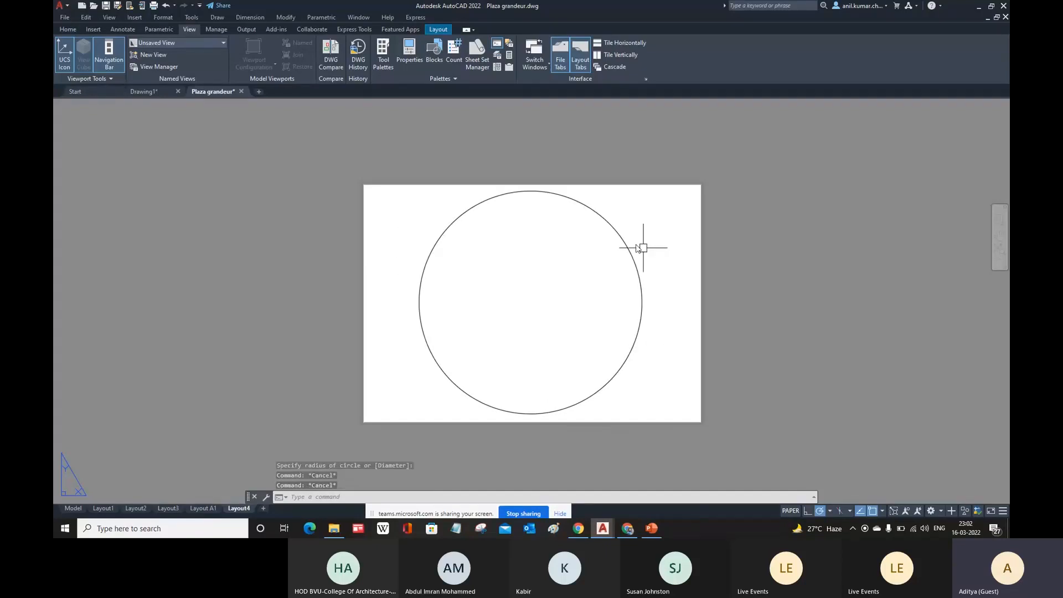
Convert the circle on the Layout4 sheet into a viewport
click(109, 17)
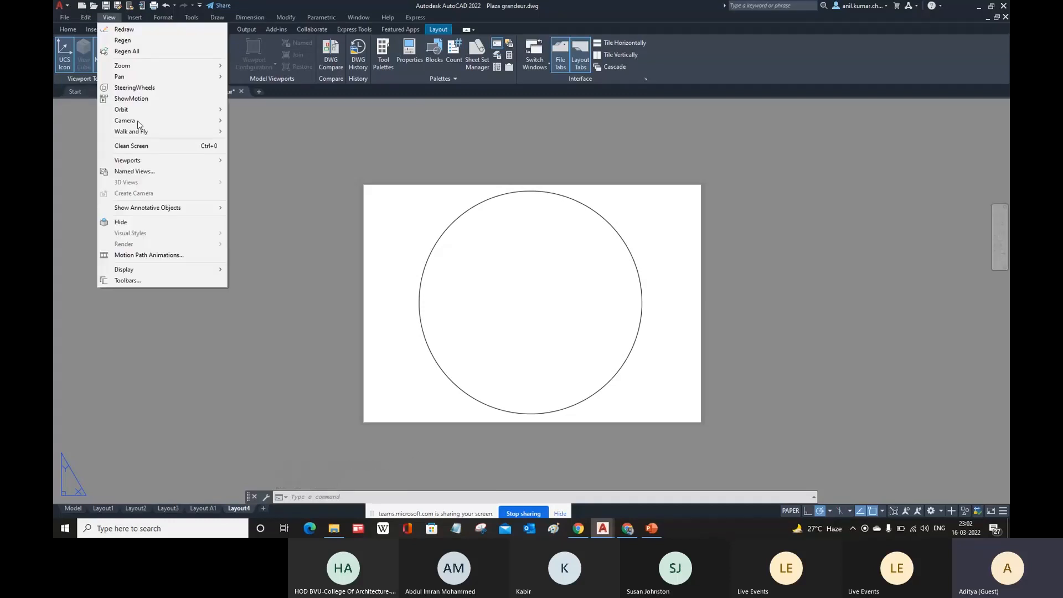
mouse_move(185, 162)
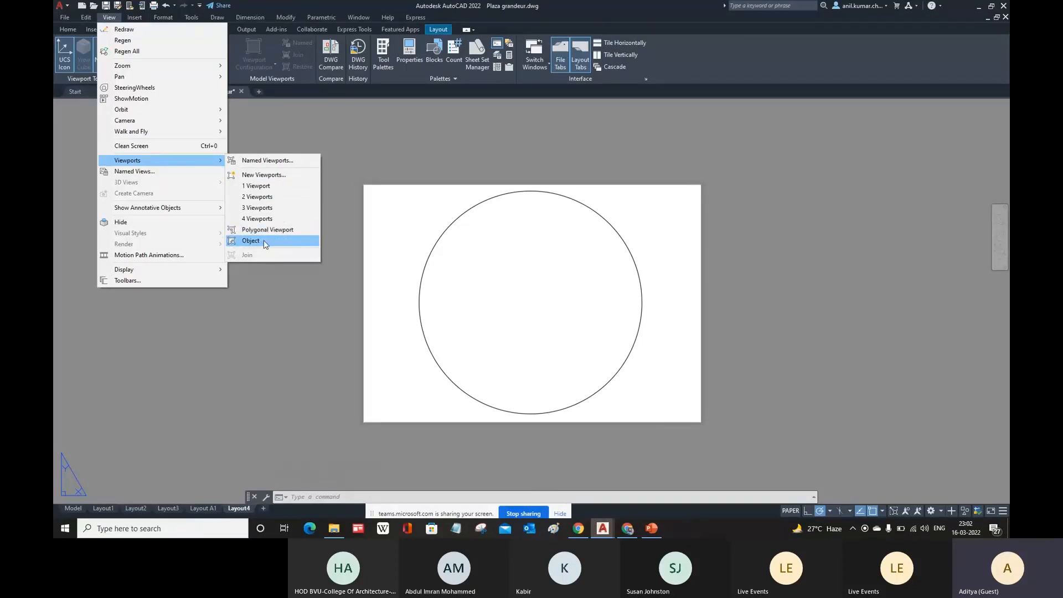
click(265, 243)
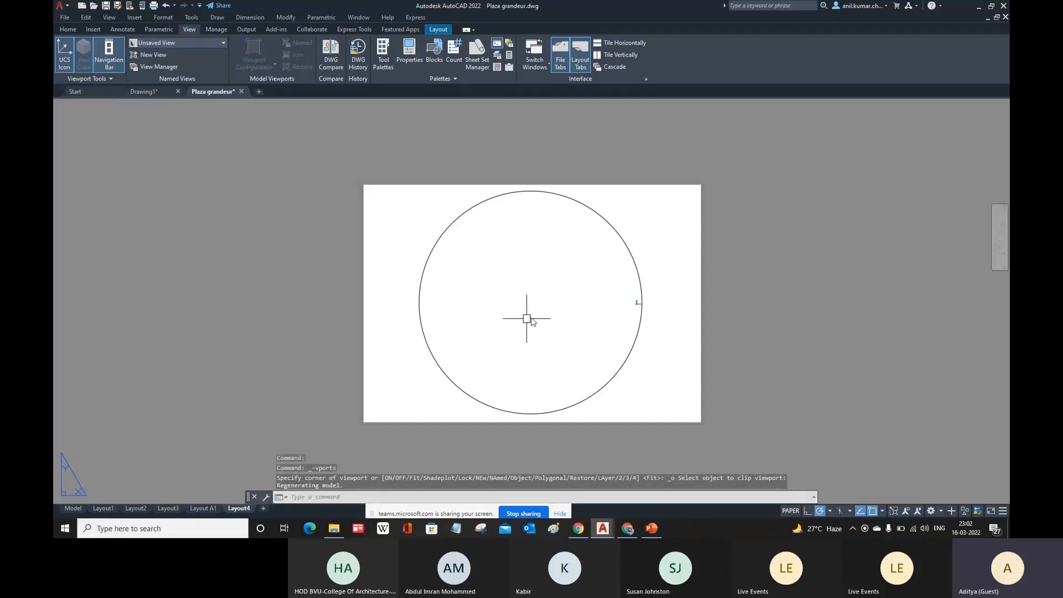
Activate the circular viewport and zoom its model view to the drawing extents
double_click(541, 304)
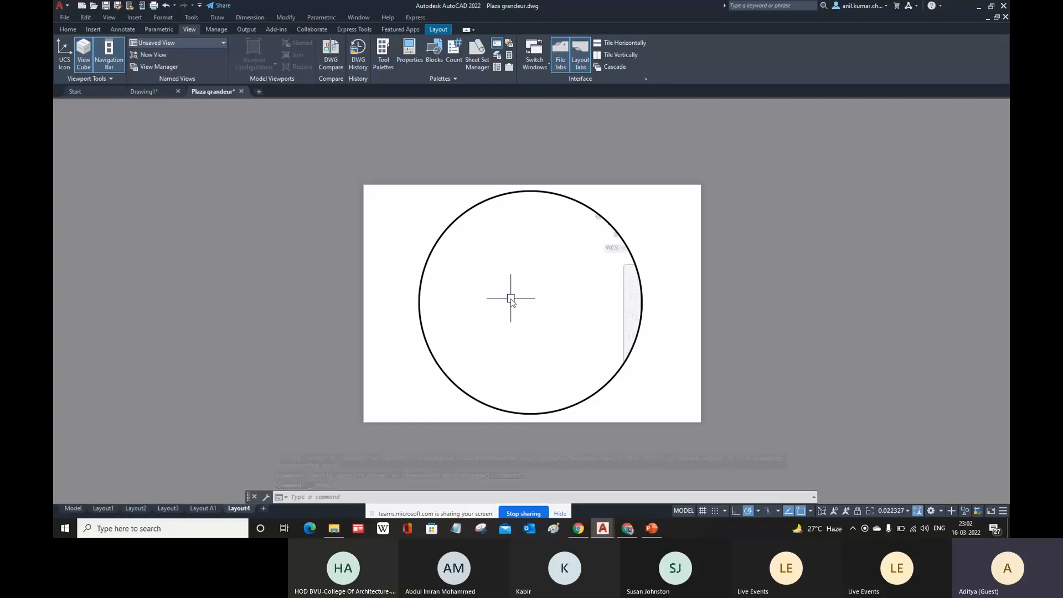
text(z)
key(Return)
text(e)
key(Return)
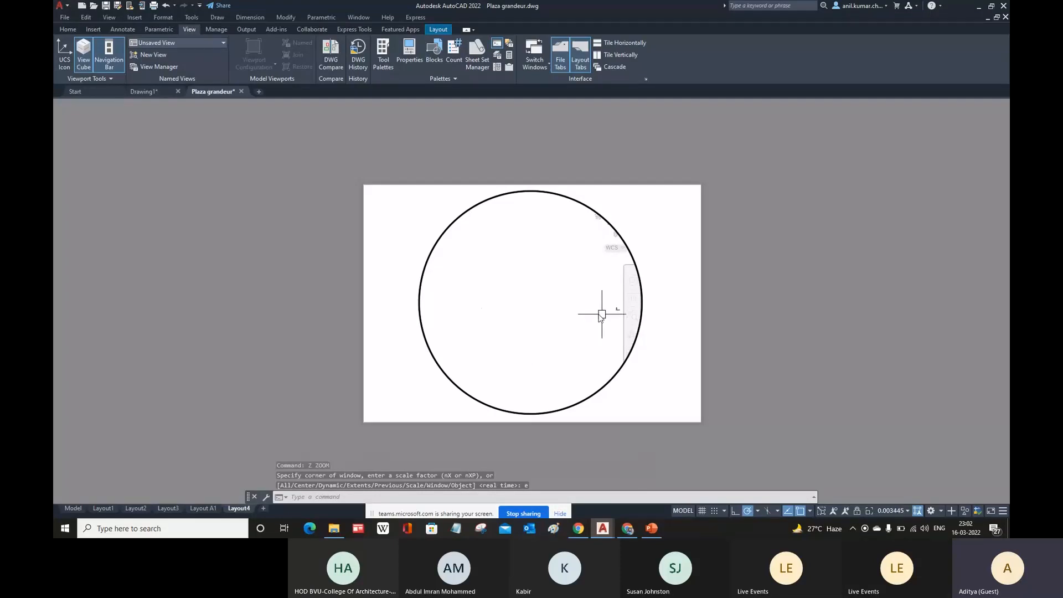
scroll(509, 286, up, 10)
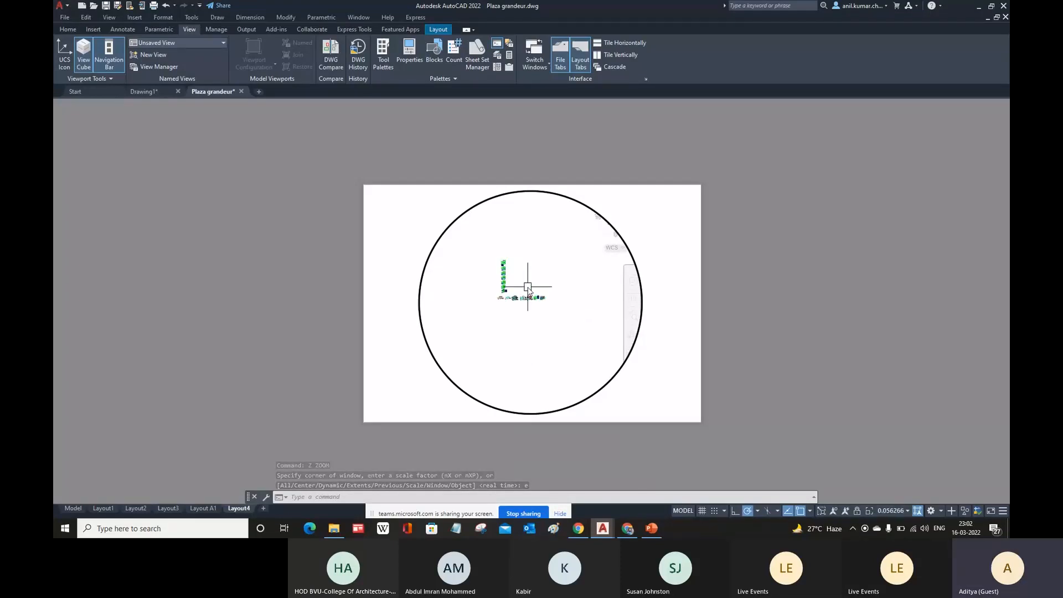
text(v)
key(Return)
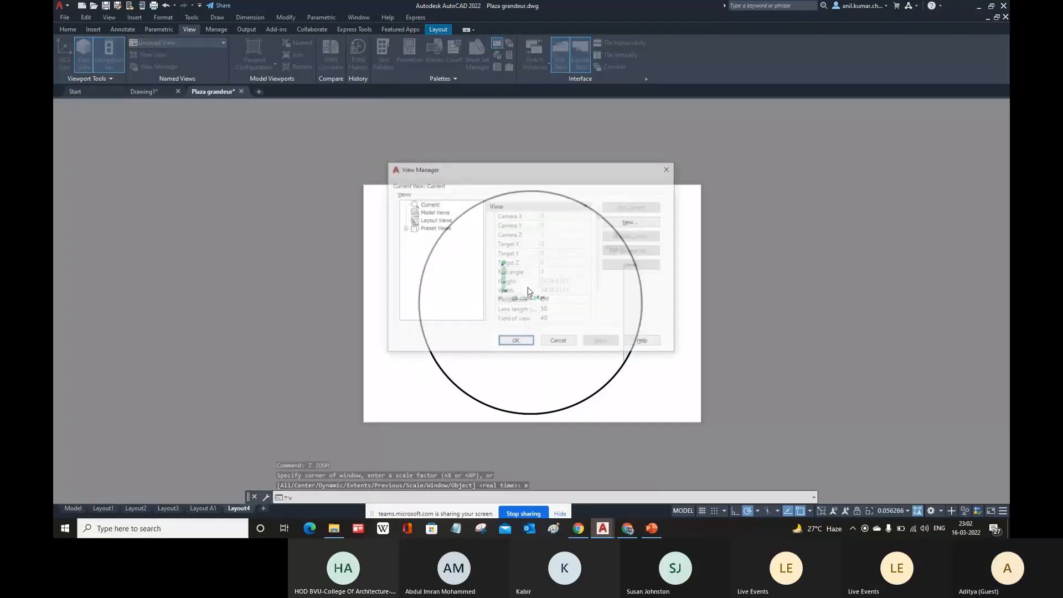
click(404, 229)
click(404, 228)
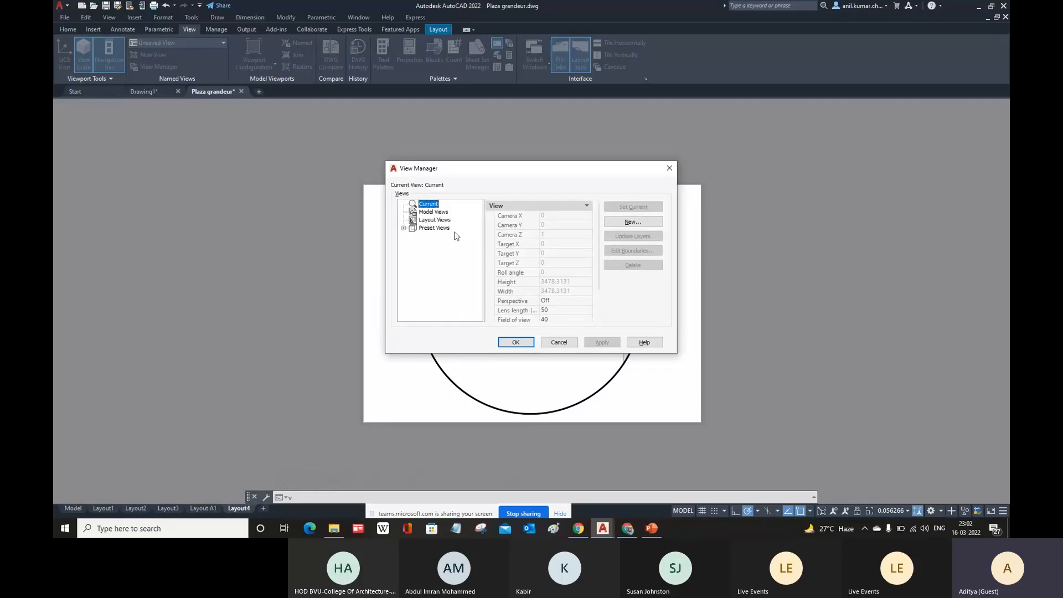
click(558, 344)
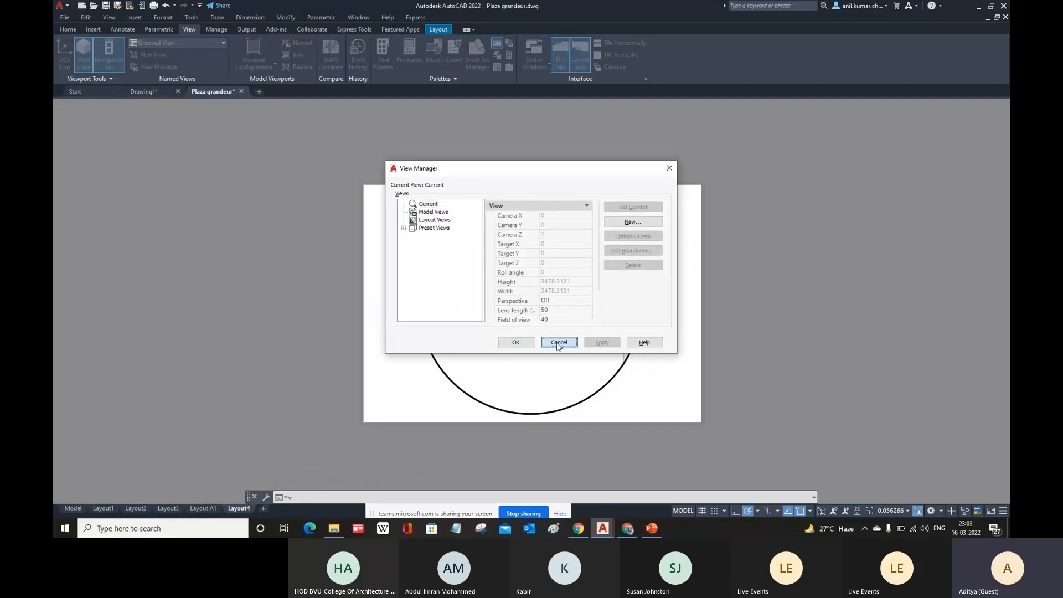
Frame the plan's lift lobby, plaza and adjoining staircases inside the circular viewport
scroll(515, 298, up, 6)
middle_drag(572, 335, 441, 254)
middle_drag(535, 326, 641, 301)
scroll(490, 294, up, 6)
scroll(493, 284, up, 3)
scroll(501, 299, down, 9)
scroll(504, 304, up, 8)
scroll(536, 297, up, 2)
middle_drag(537, 297, 507, 325)
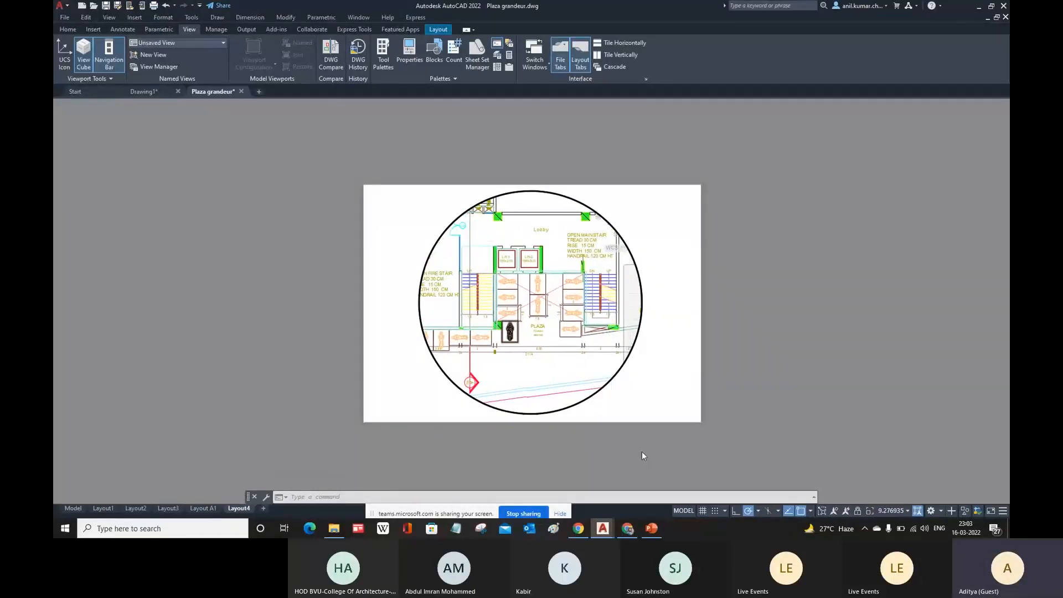
Lock the circular viewport's display and return to paper space
click(859, 511)
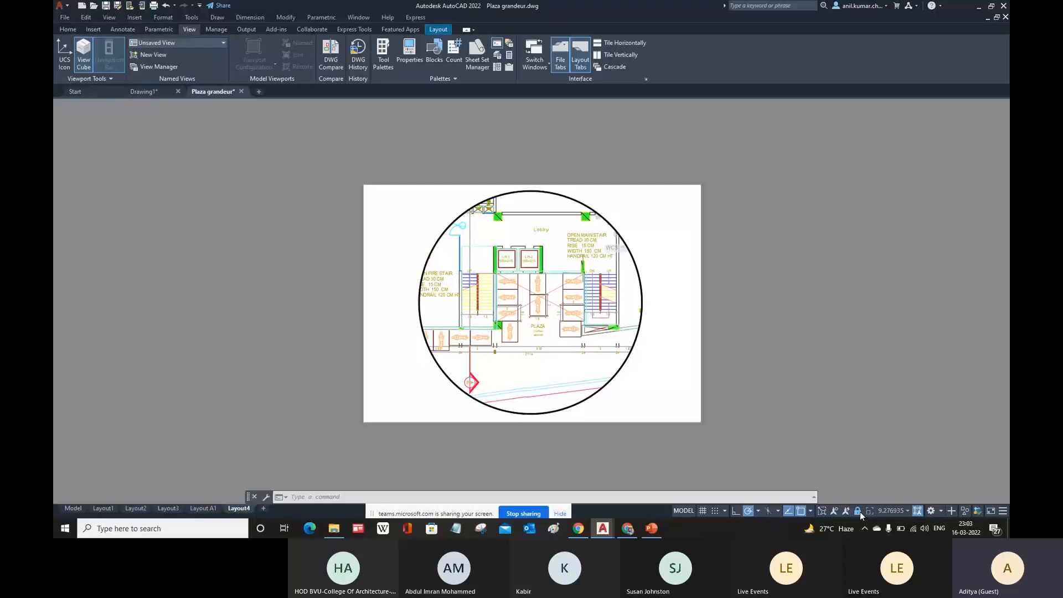
double_click(747, 414)
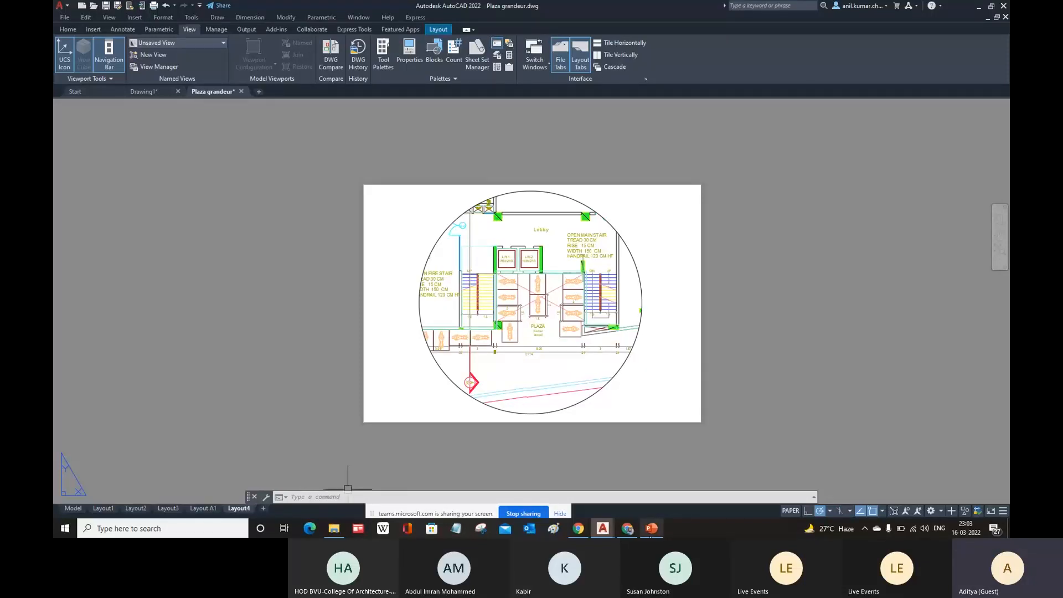
Switch to PowerPoint to review the webinar's Agenda slide, and return to the Layout4 sheet in AutoCAD
click(652, 529)
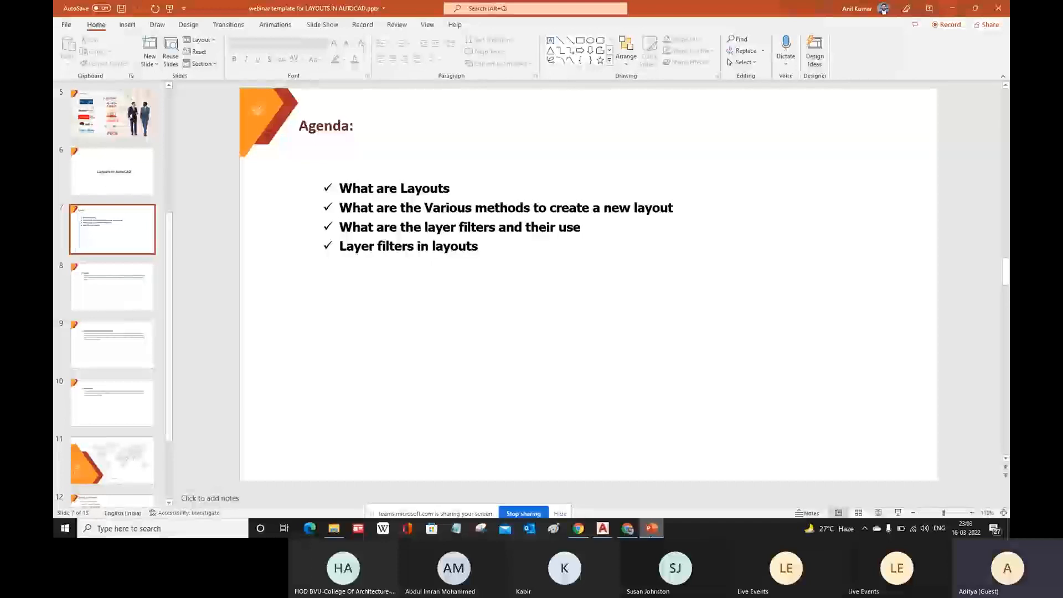
click(652, 529)
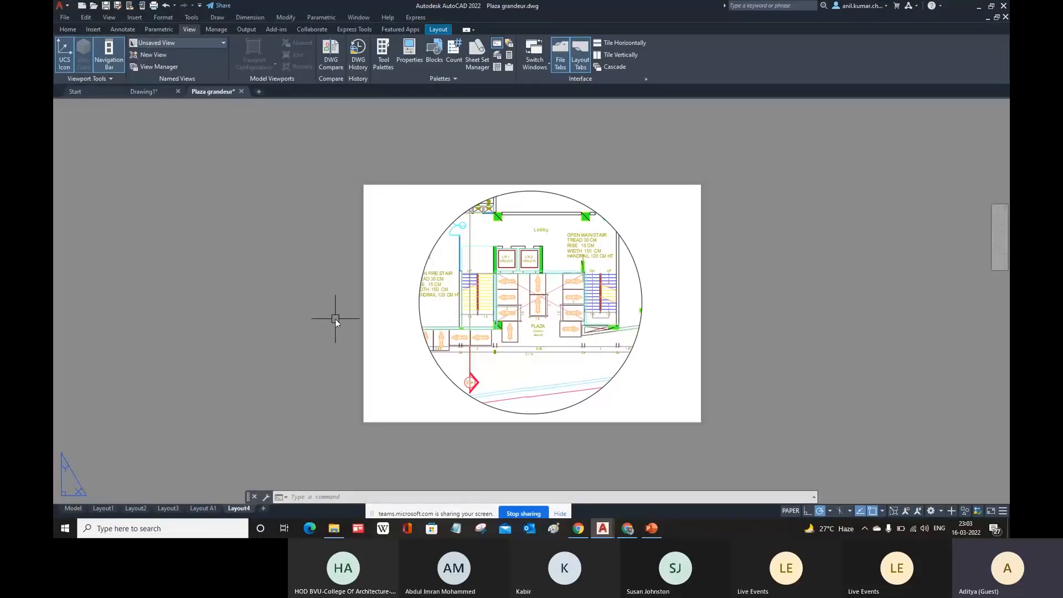
scroll(394, 319, down, 2)
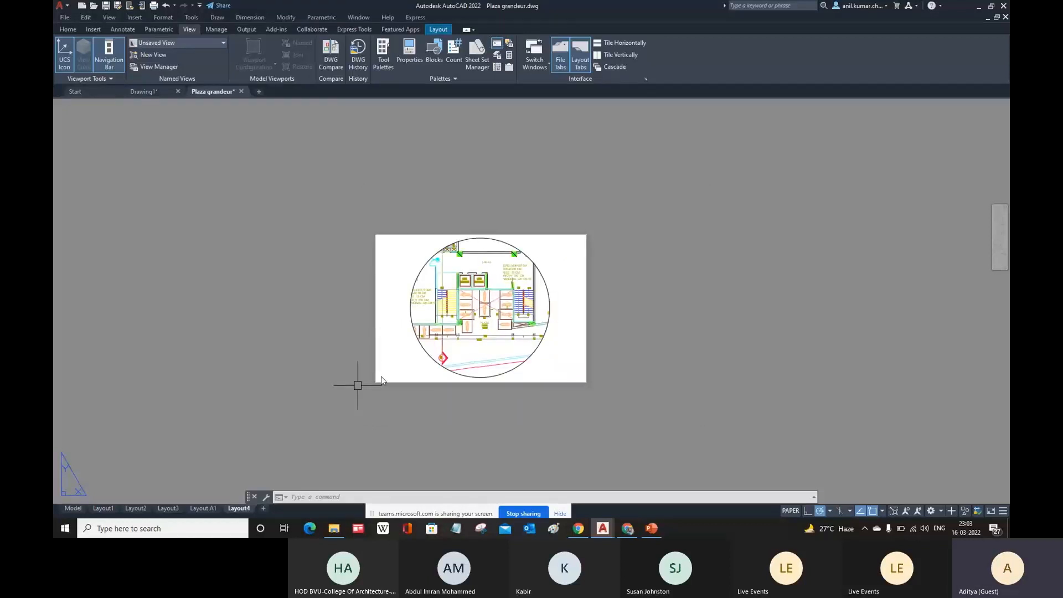
scroll(401, 381, up, 2)
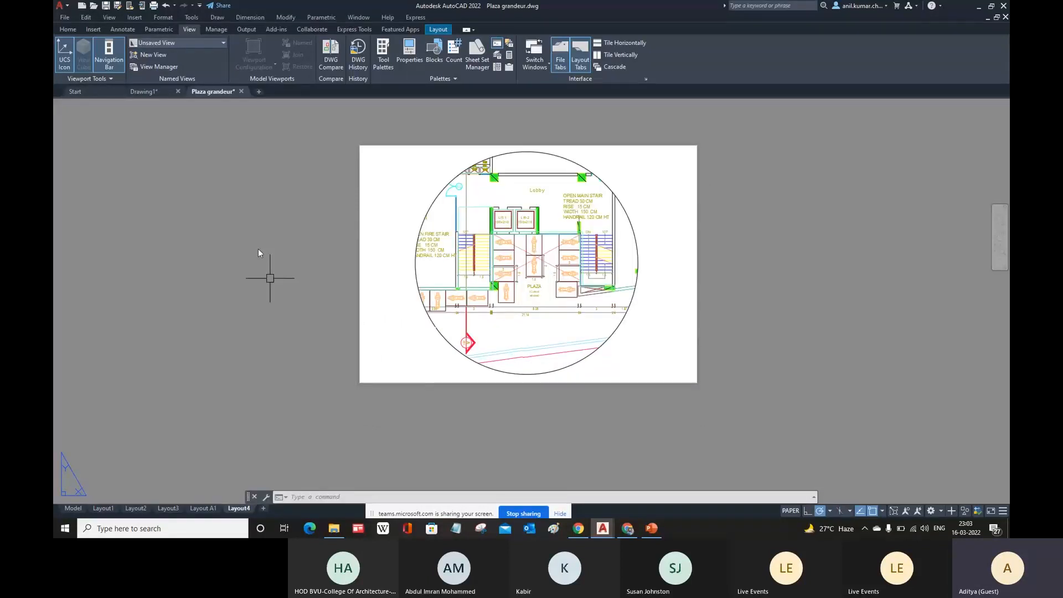
Start a new drawing from the acad.dwt template and open its layer properties with the LAYER command
click(81, 7)
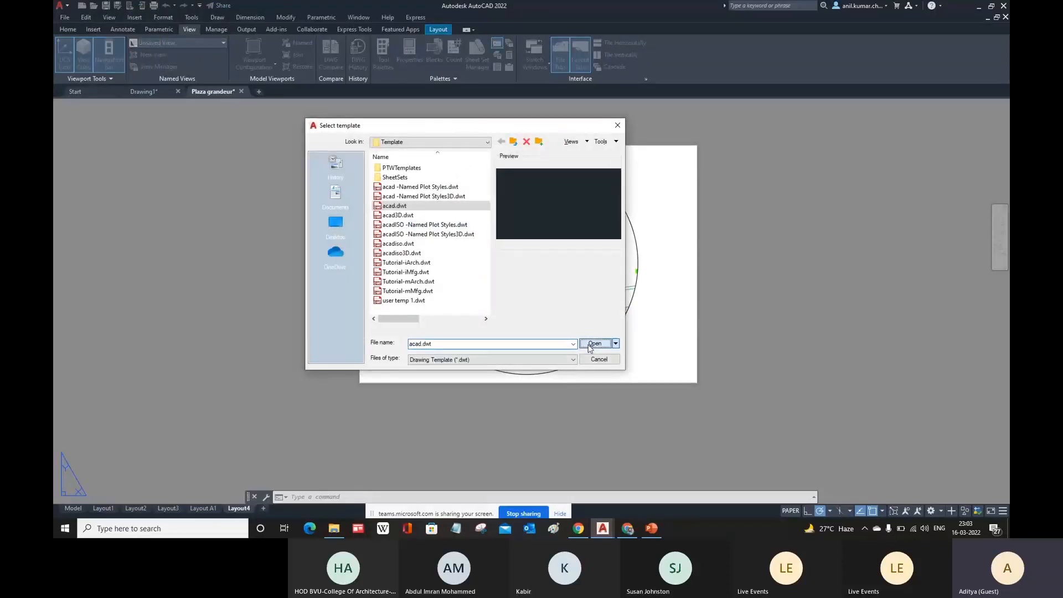
click(594, 344)
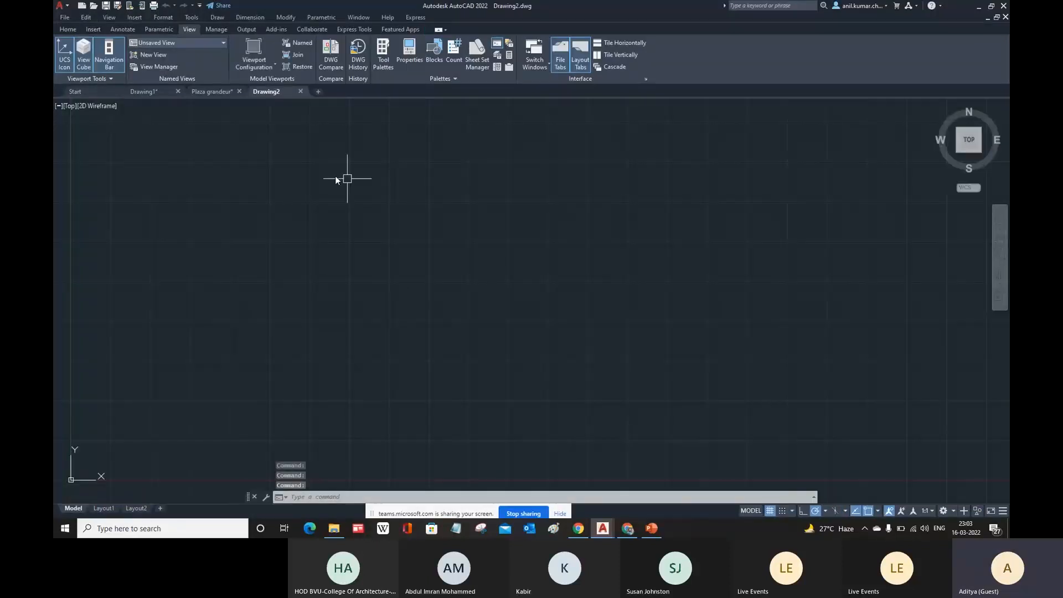
click(74, 32)
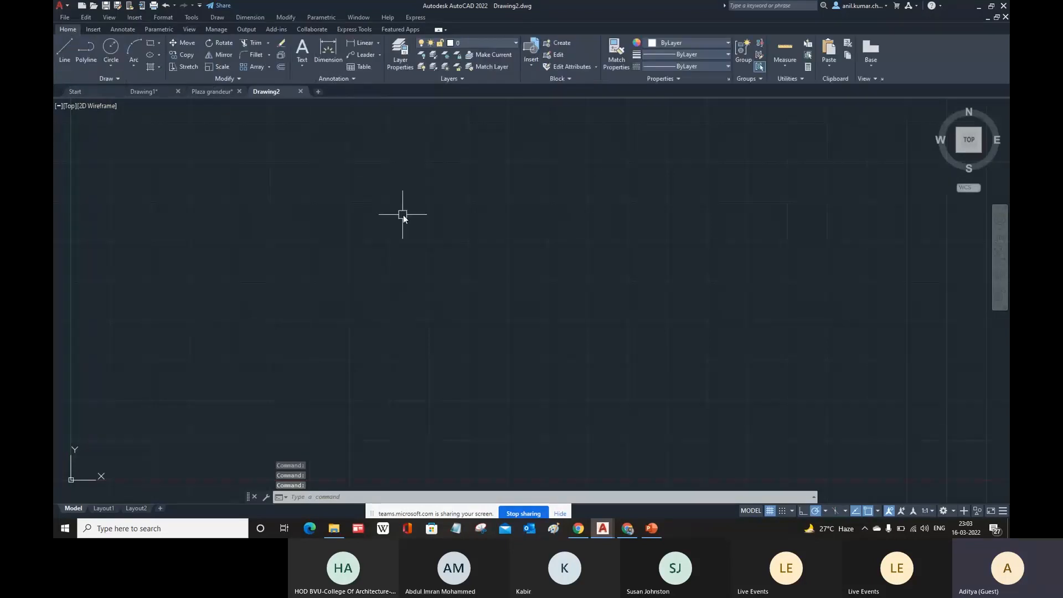
key(Escape)
key(Escape)
text(LA)
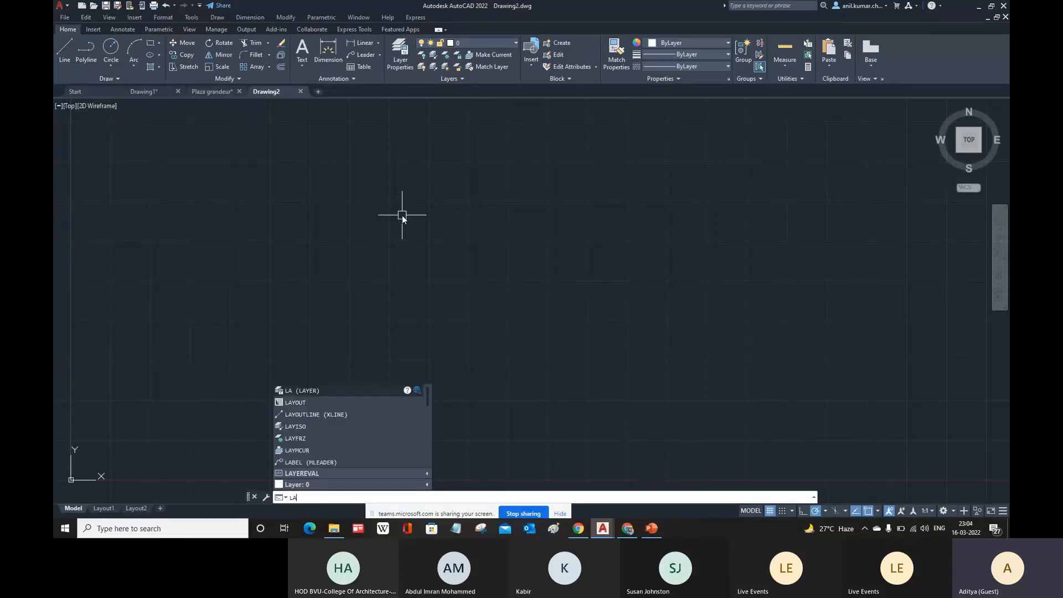
key(Return)
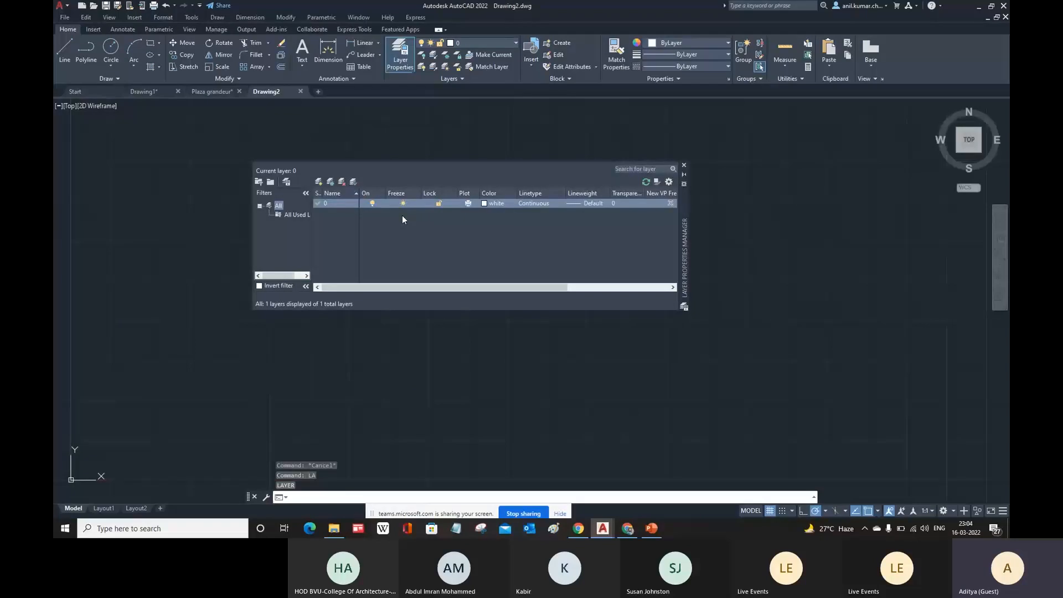
Create three new layers named lvl1-a, lvl1-b and lvl1-c
click(318, 183)
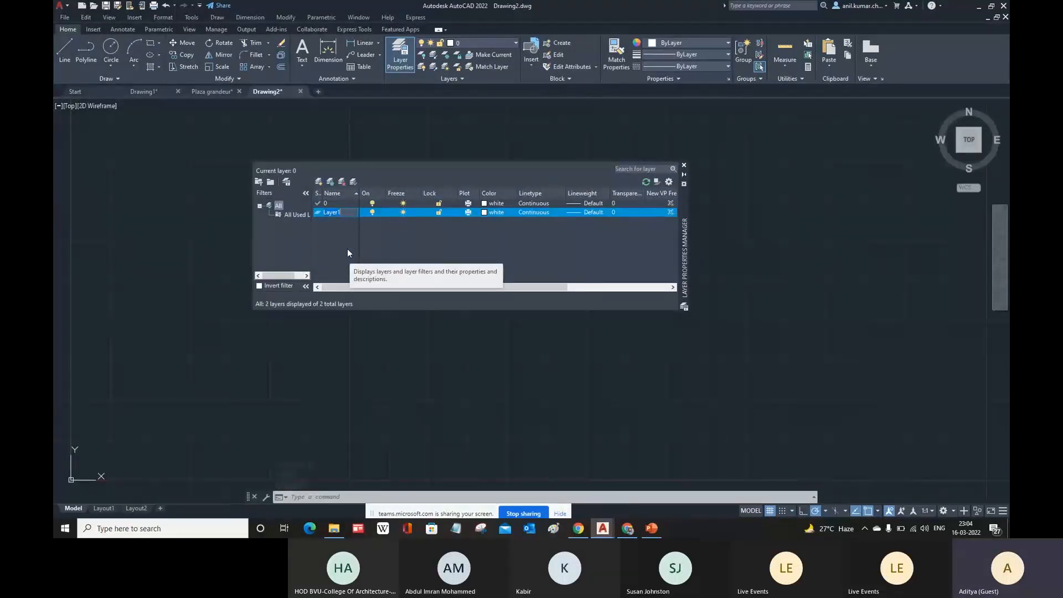
key(BackSpace)
text(lvl1-a)
click(319, 181)
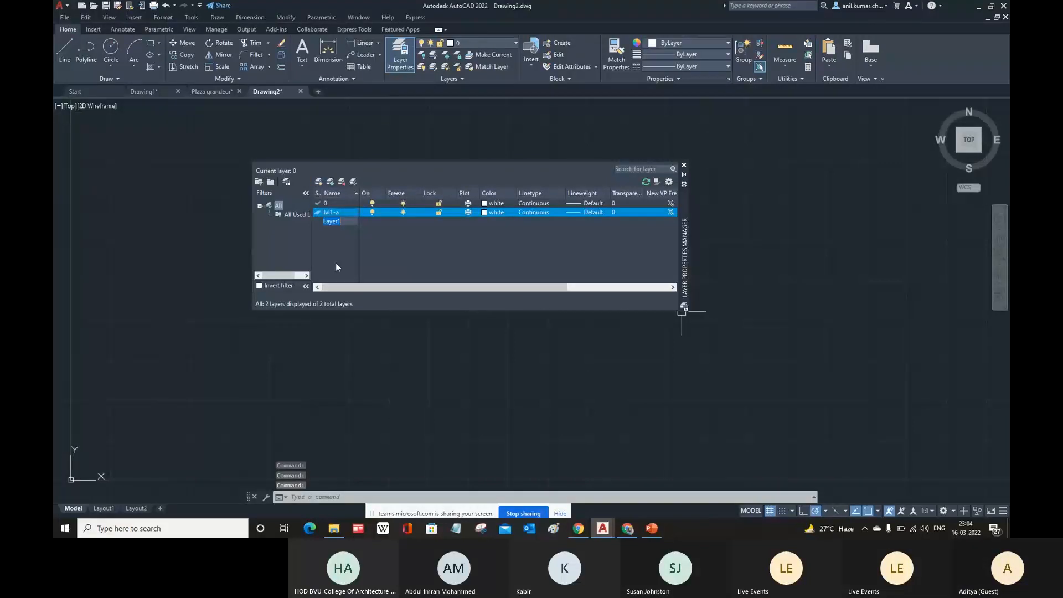
text(lve)
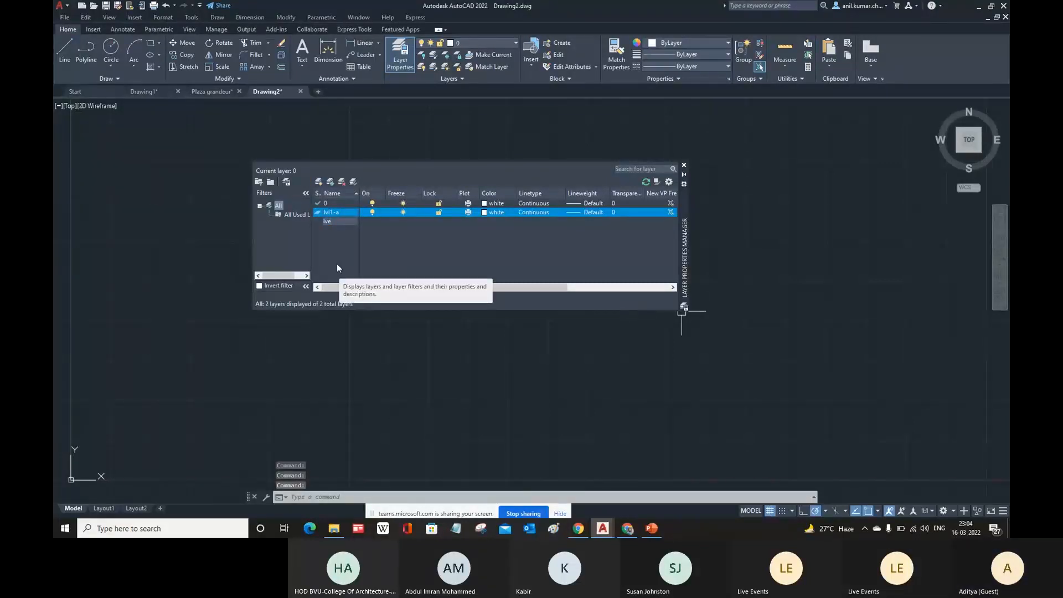
key(BackSpace)
text(l)
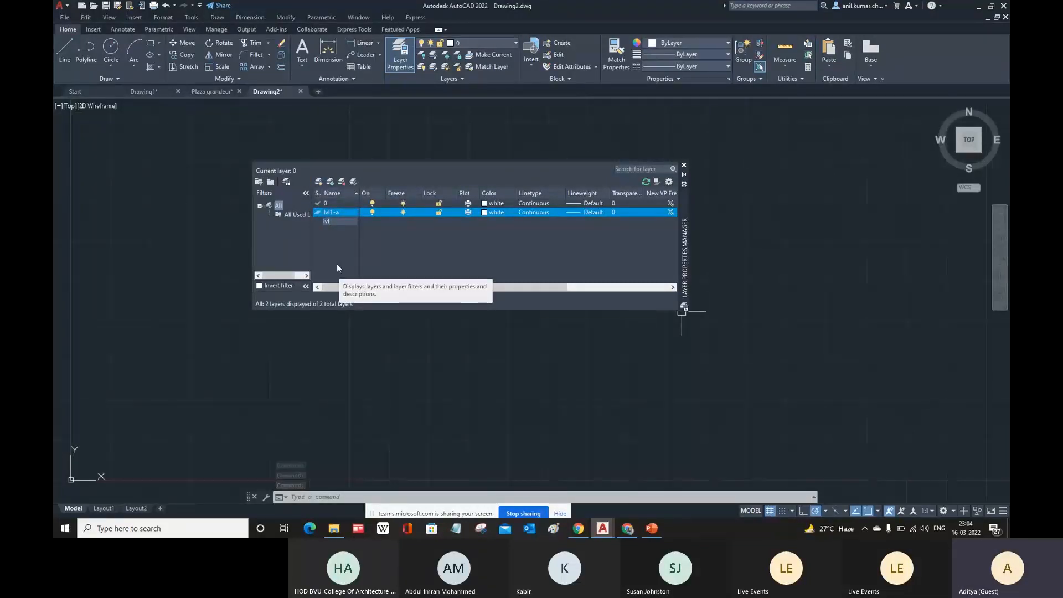
text(1-)
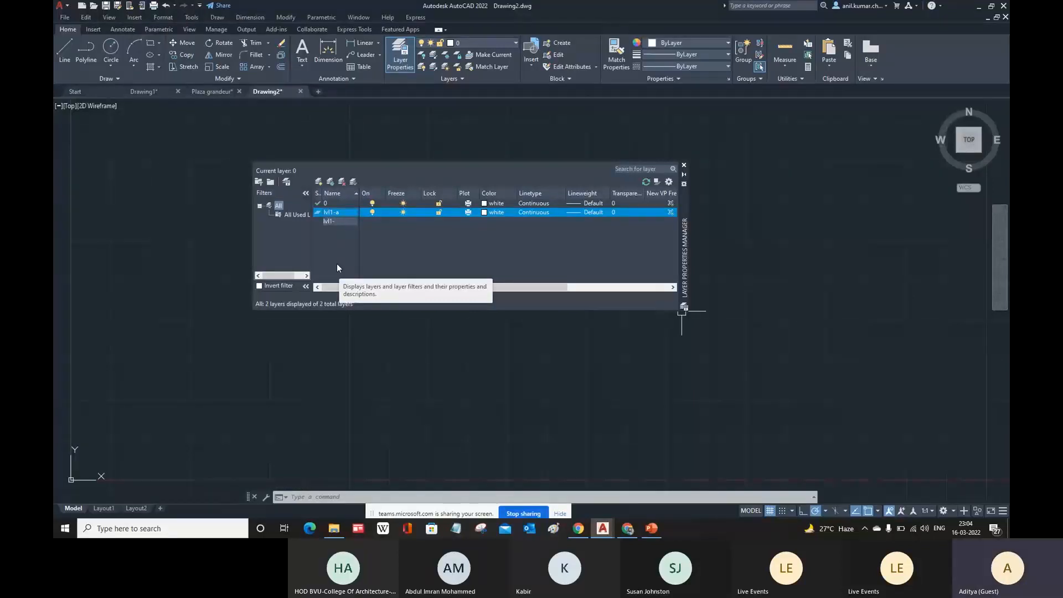
text(b)
key(Return)
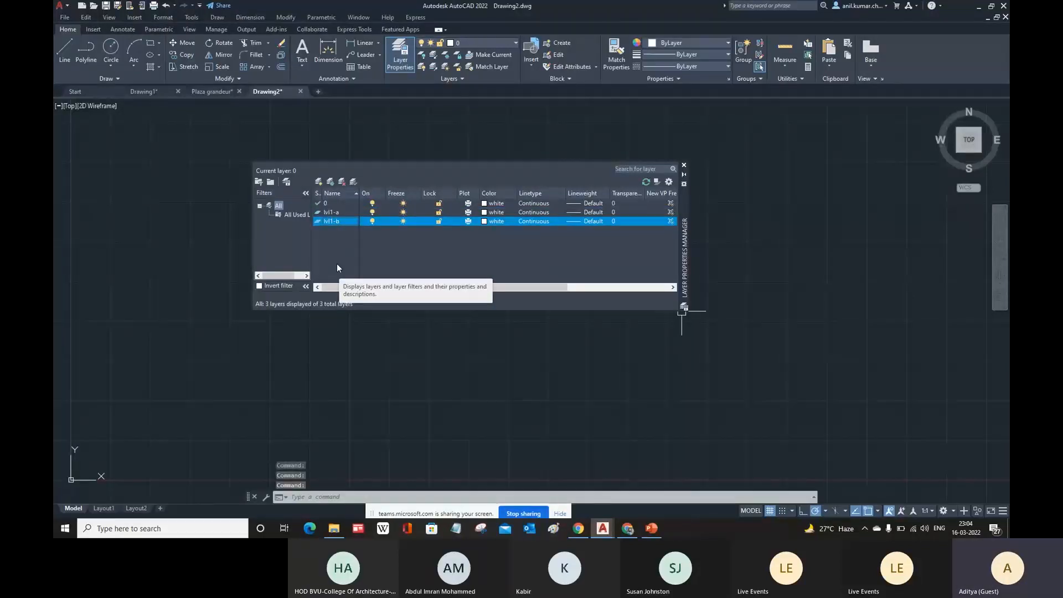
click(319, 182)
text(lvl1)
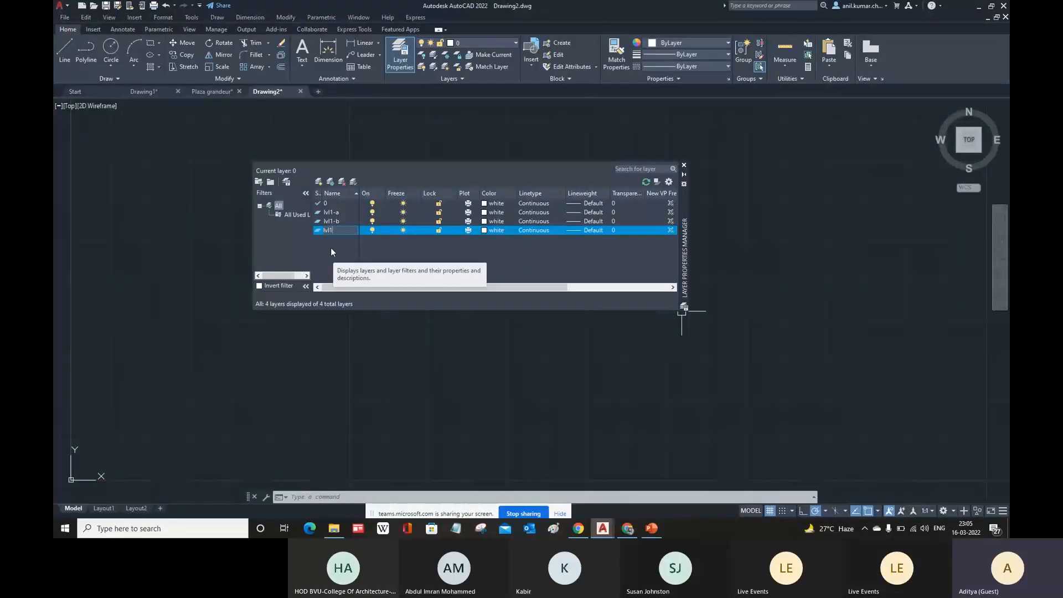
text(c)
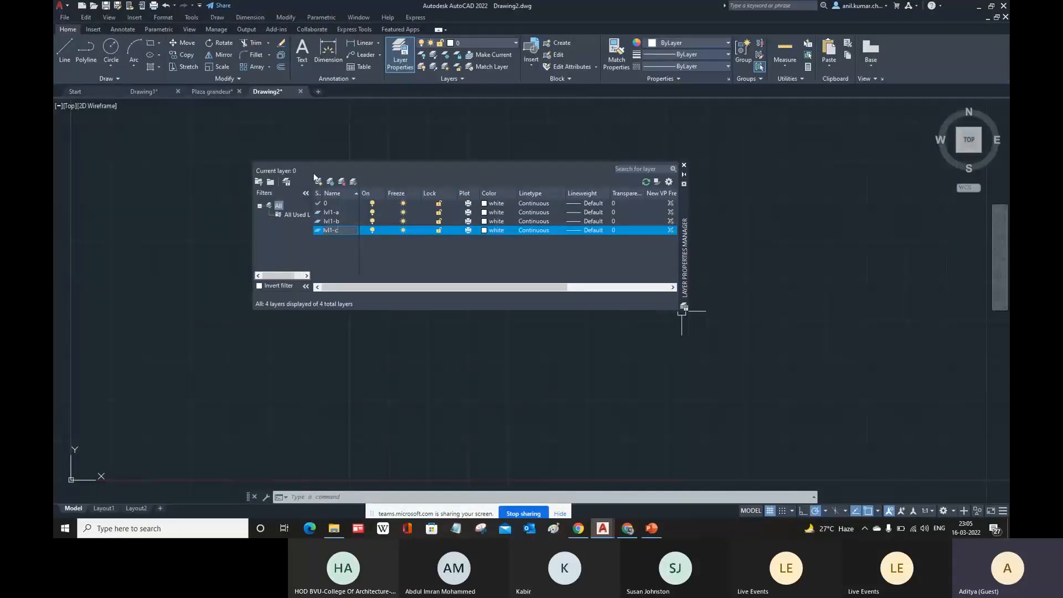
Create another new layer and name it lvl2-a
click(321, 180)
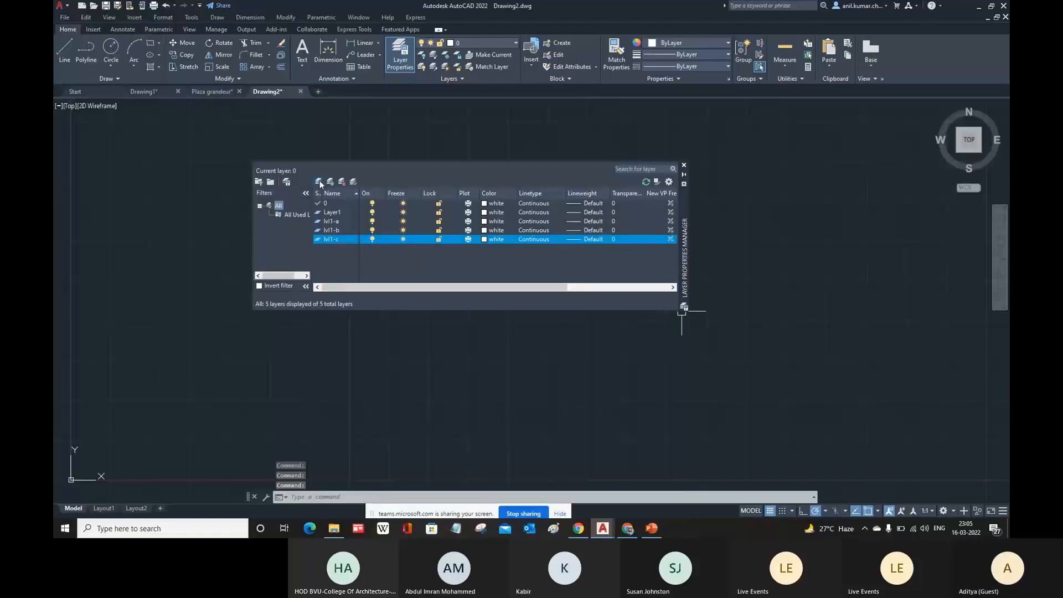
click(336, 212)
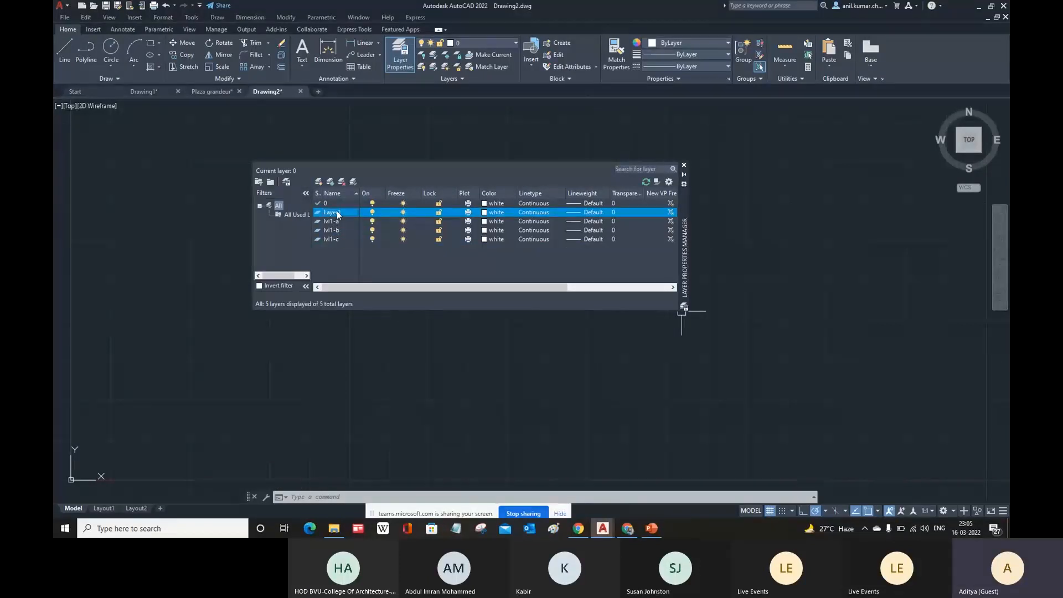
click(336, 212)
text(lvl2)
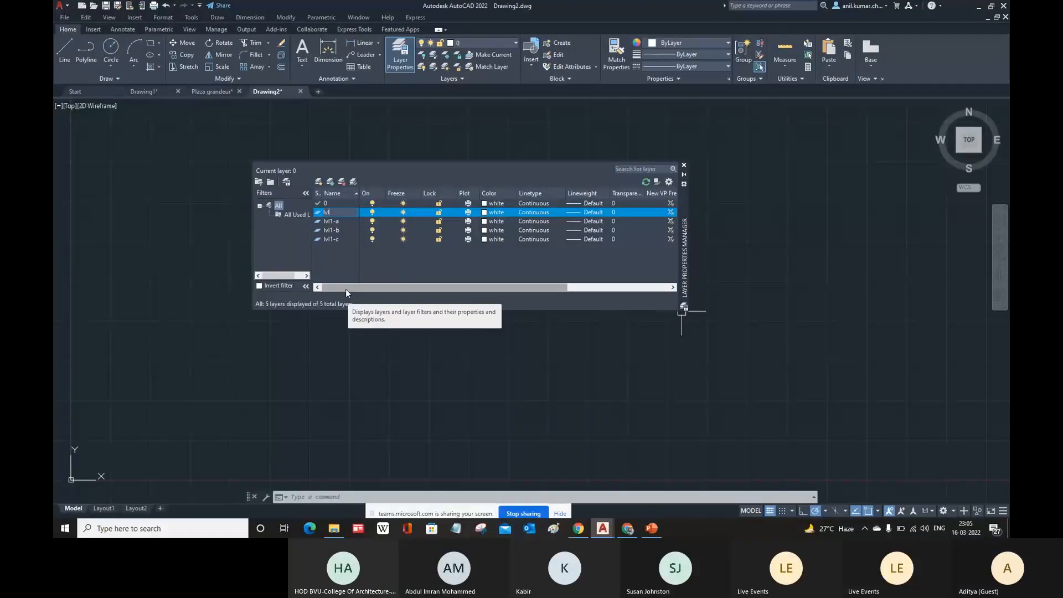
text(-a)
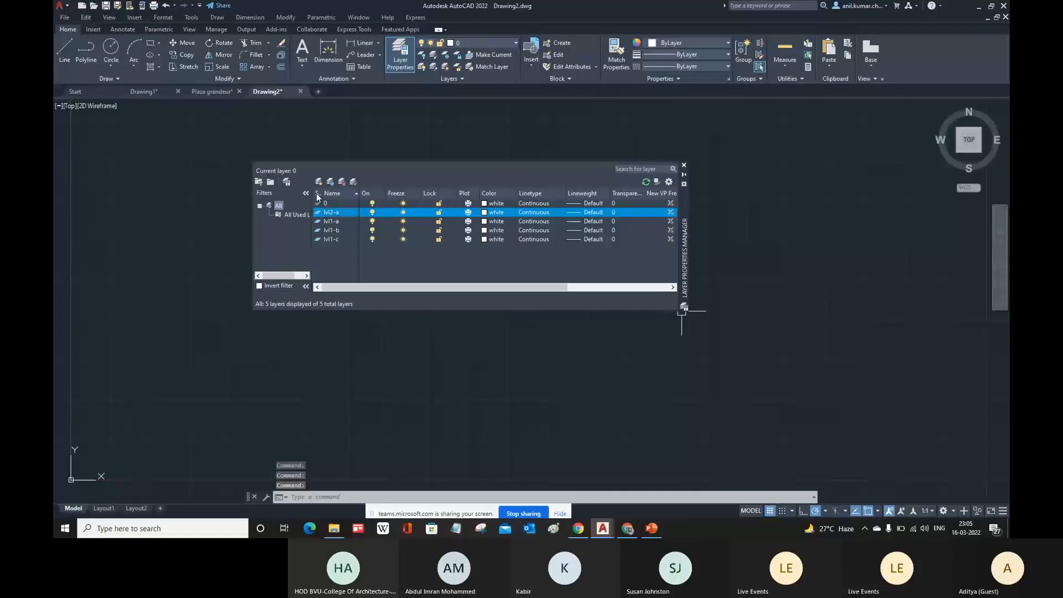
Add a further layer with a name starting with lvl2
click(318, 185)
text(lvl2)
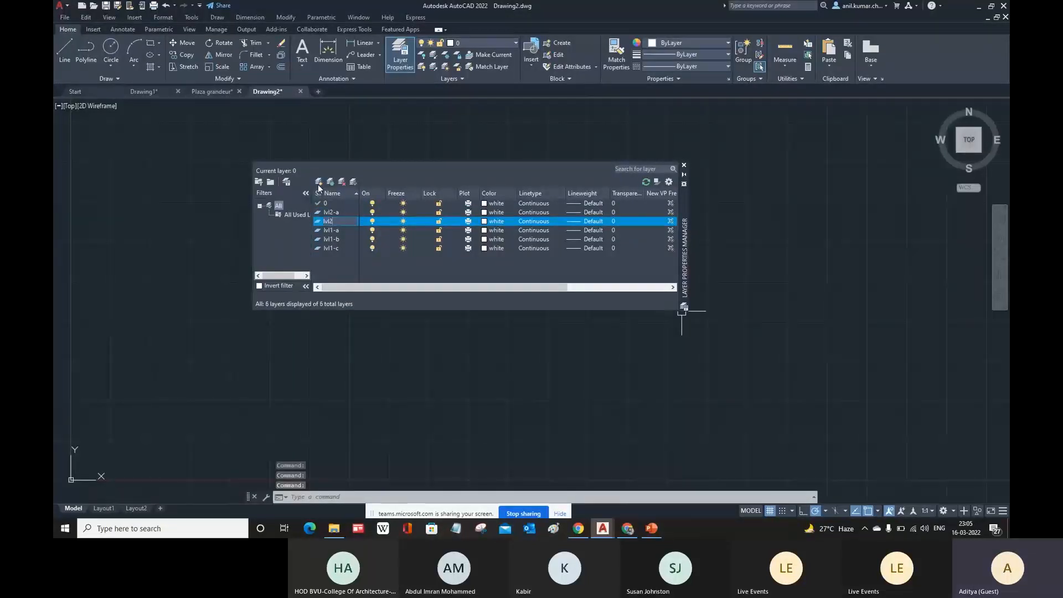
Finish naming the selected new layer lvl2-b and add another layer named lvl2-c
text(-b)
key(Return)
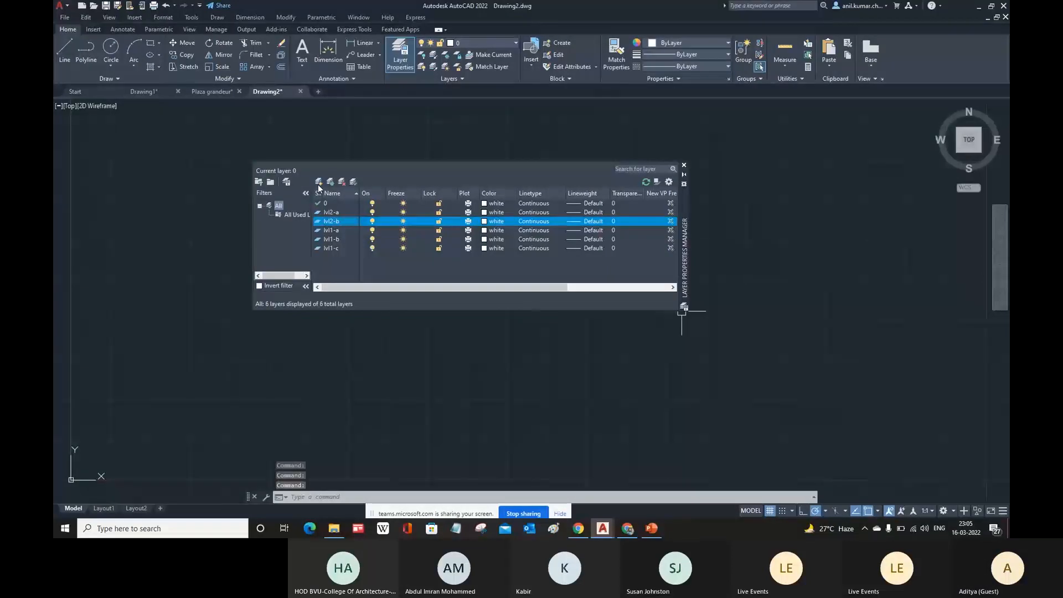
click(318, 182)
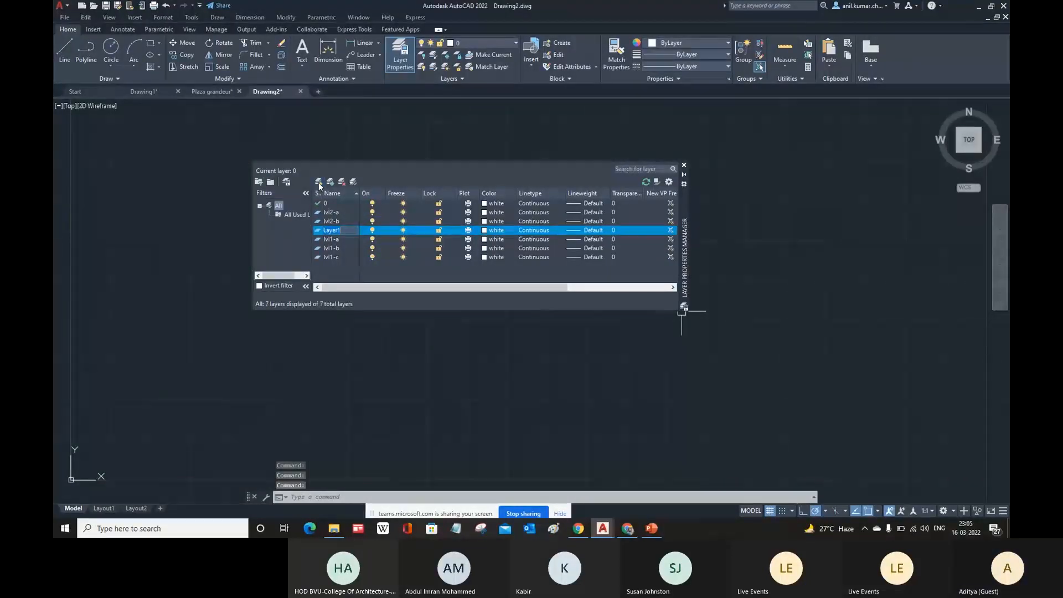
text(lvl2-)
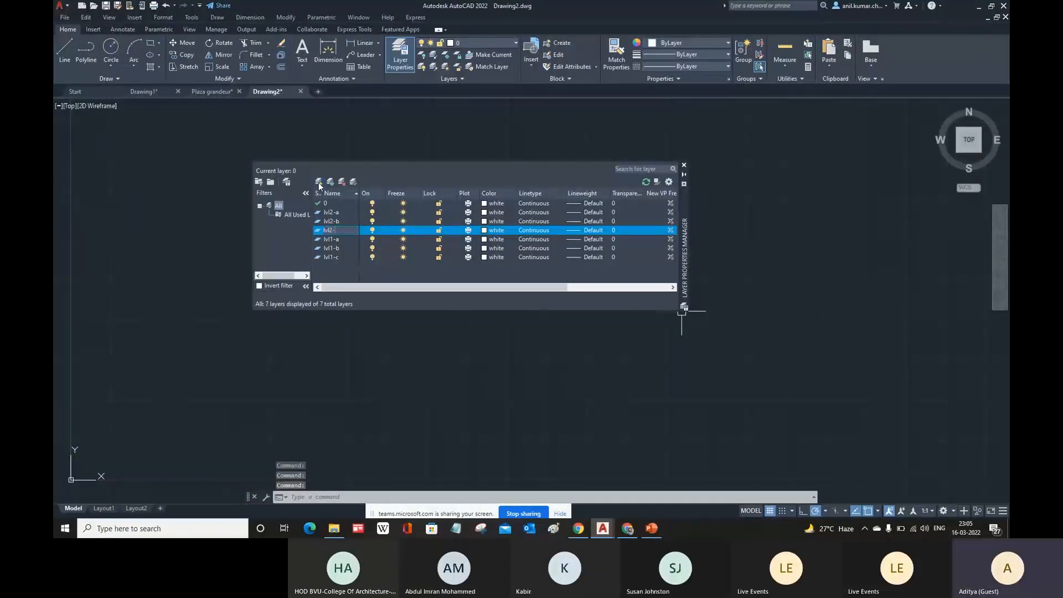
text(c)
key(Return)
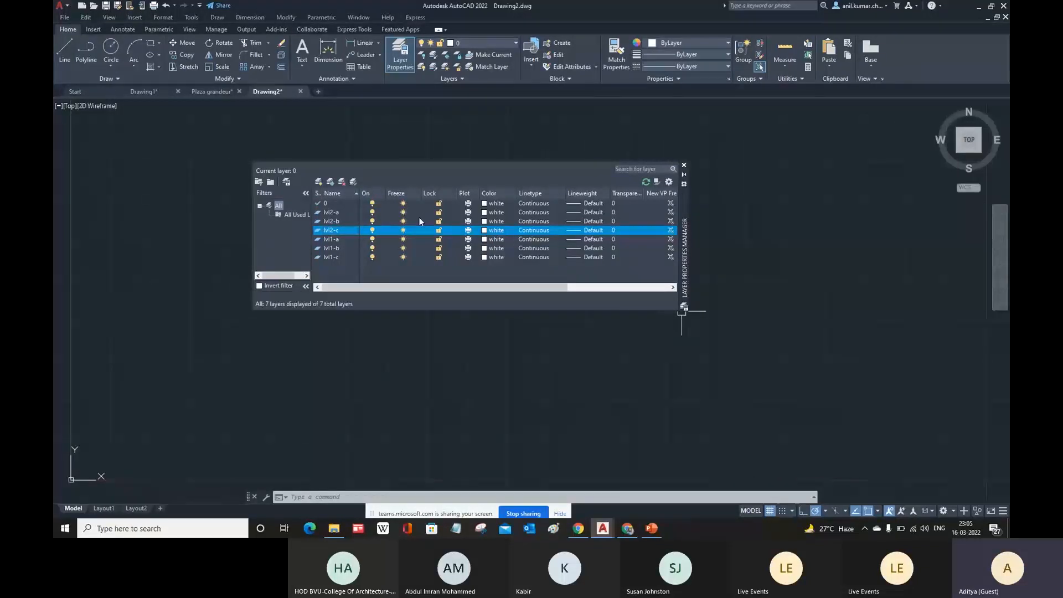
Assign index color 12 to layer lvl2-a and index color 50 to layer lvl2-b
click(486, 215)
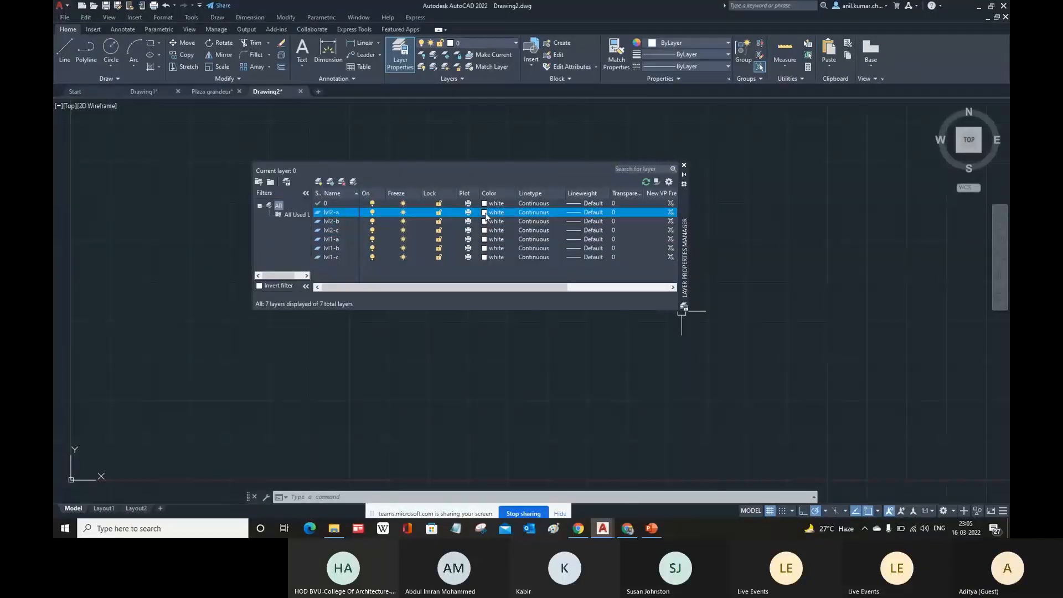
click(486, 216)
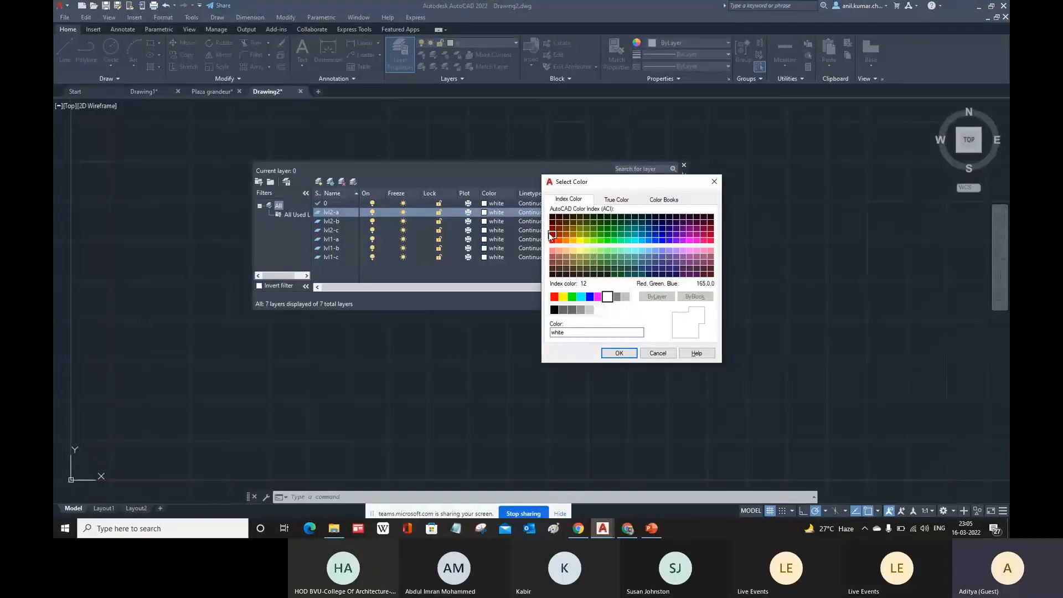
click(551, 235)
click(617, 353)
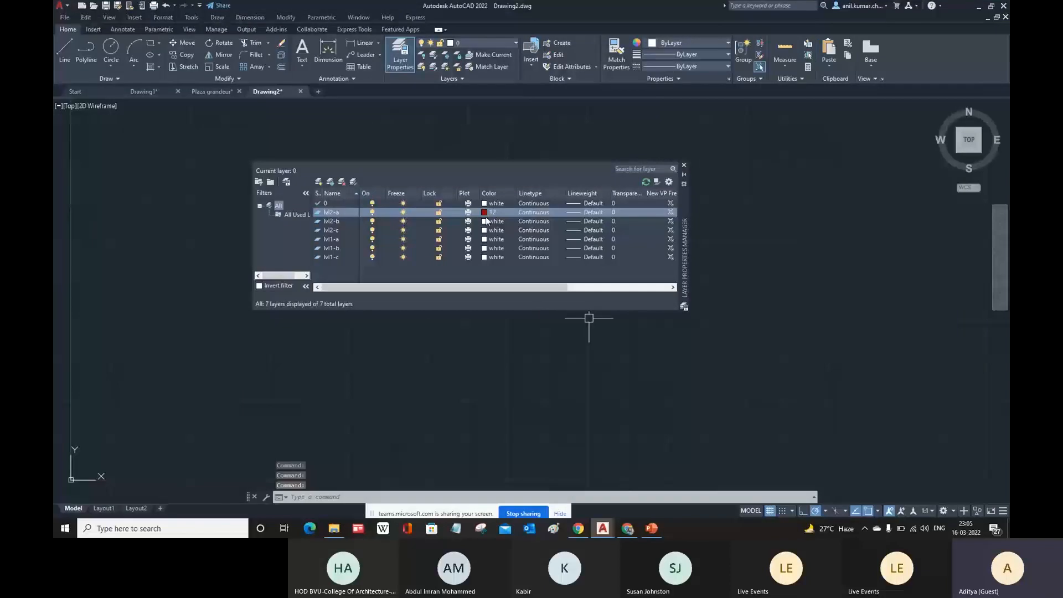
click(487, 221)
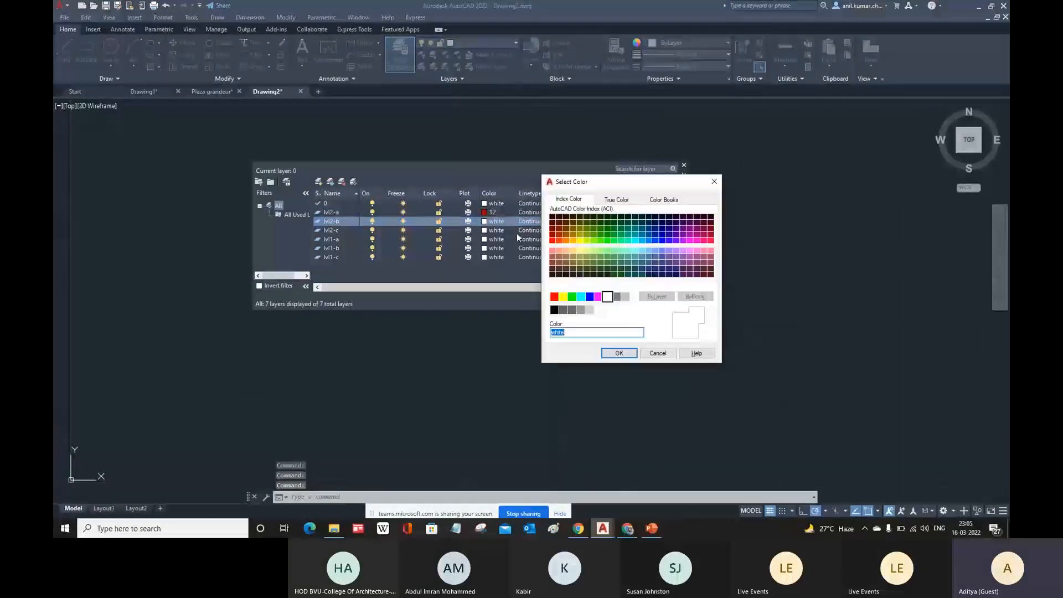
click(581, 239)
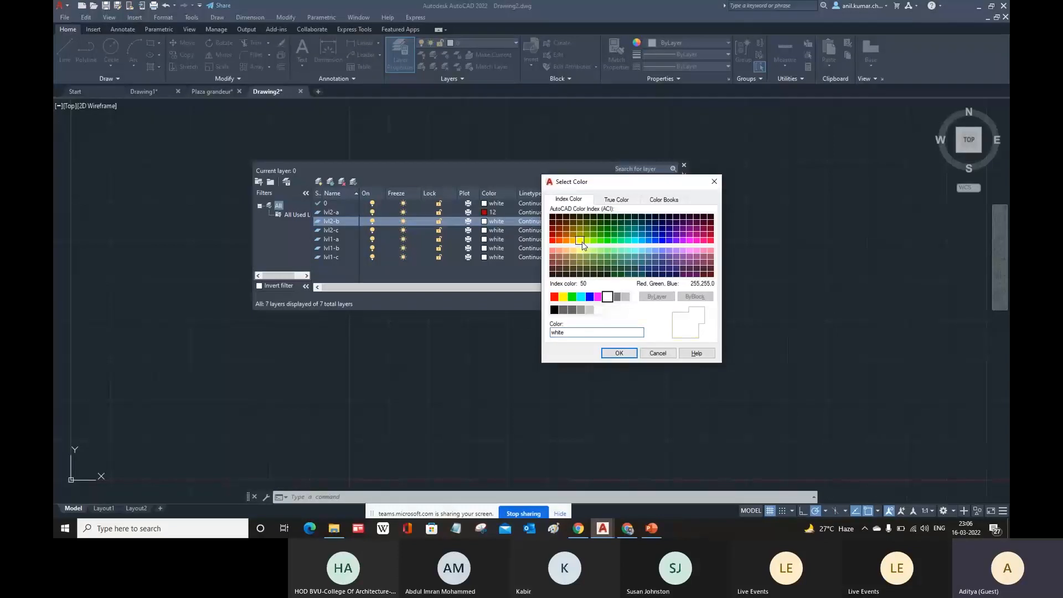
click(617, 351)
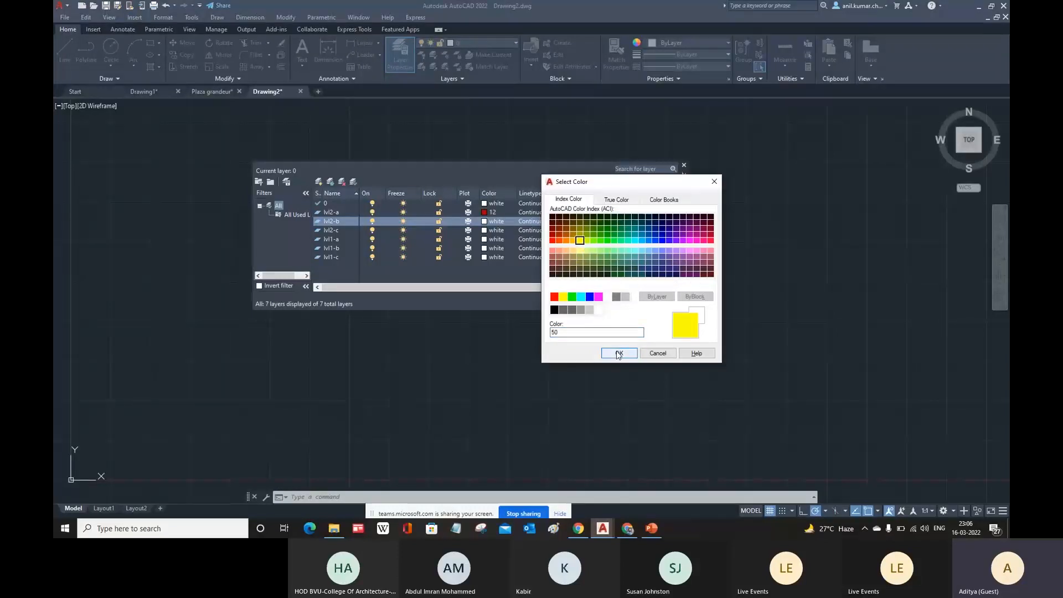
Assign index color 160 to layer lvl2-c and green to layer lvl1-a
click(484, 232)
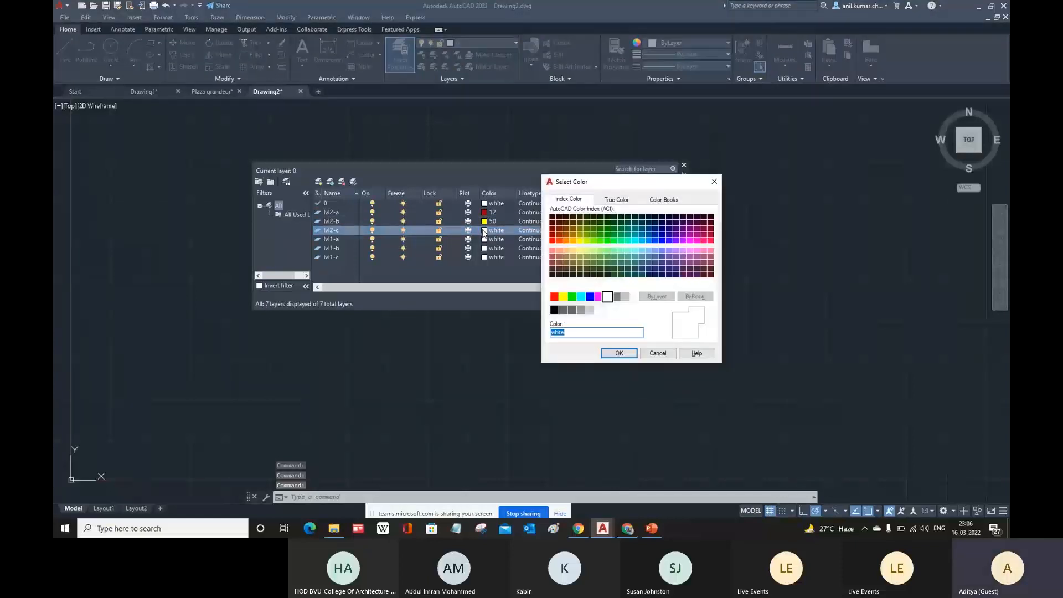
click(655, 240)
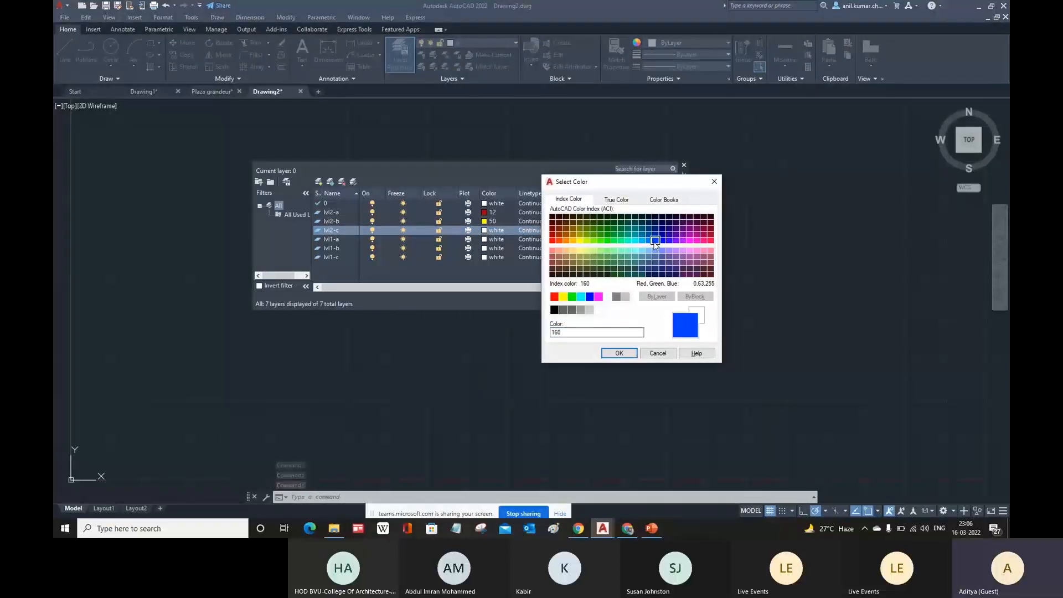
click(618, 354)
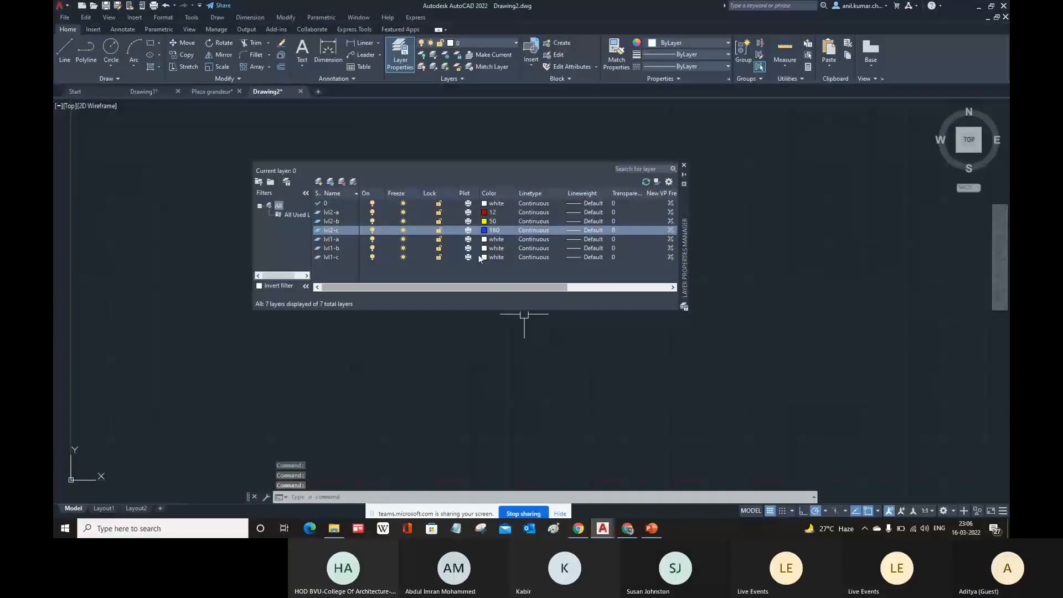
click(485, 240)
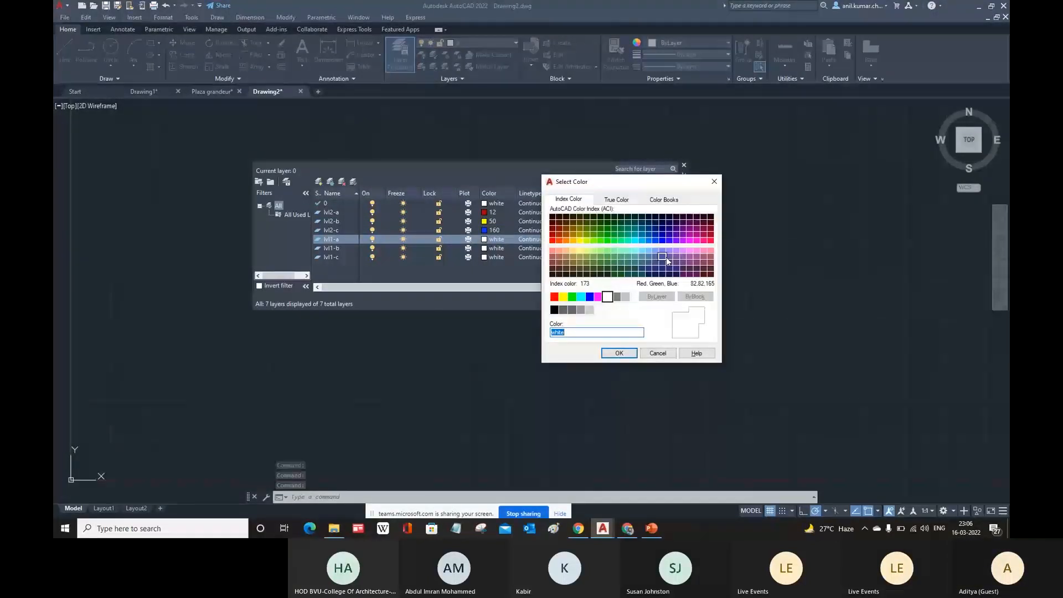
click(573, 299)
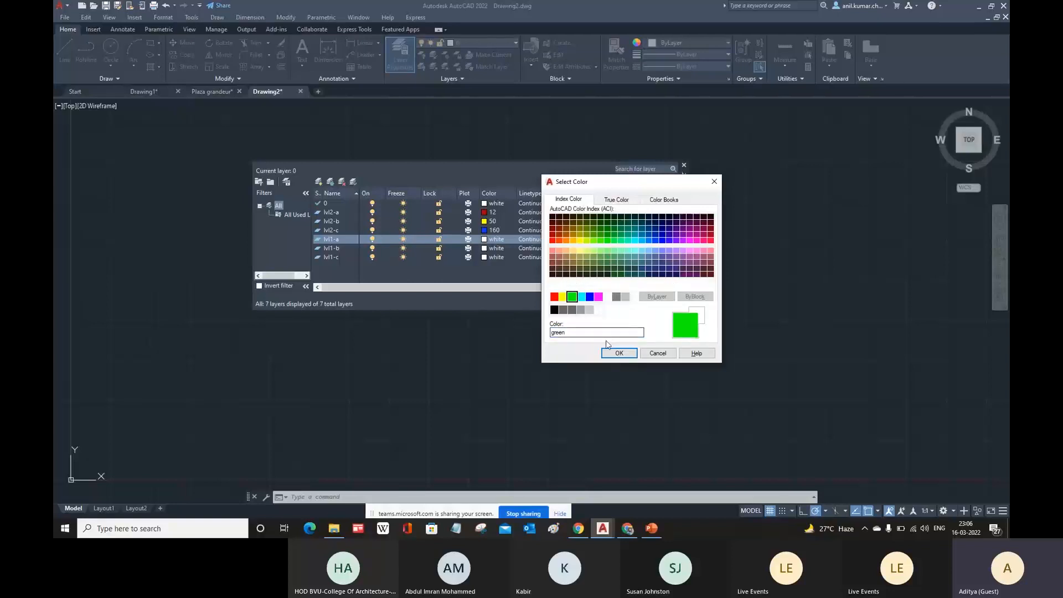
click(619, 353)
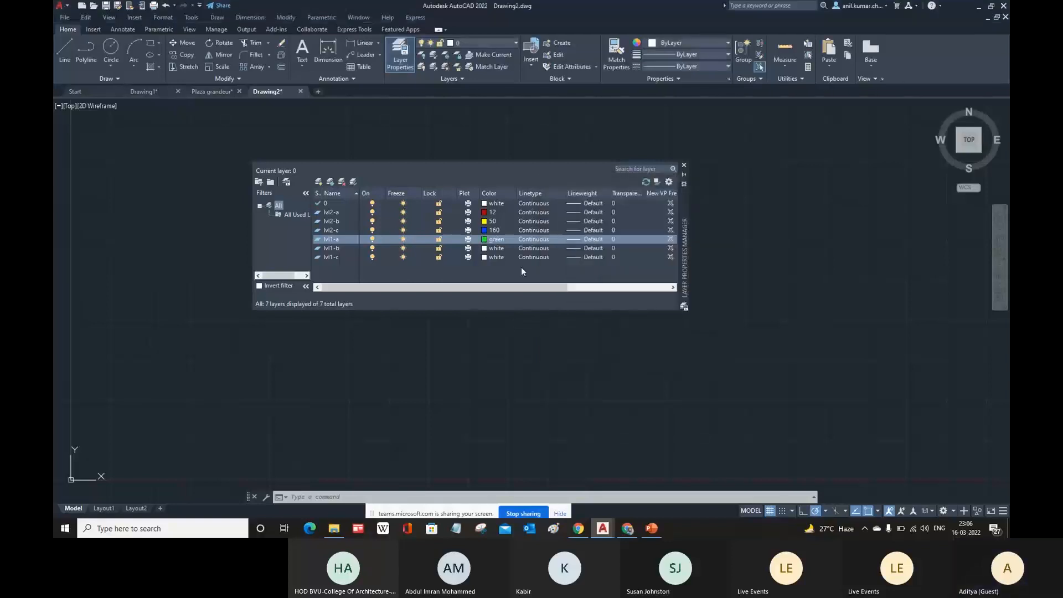
Assign magenta to layer lvl1-b and cyan to layer lvl1-c
click(487, 249)
click(487, 248)
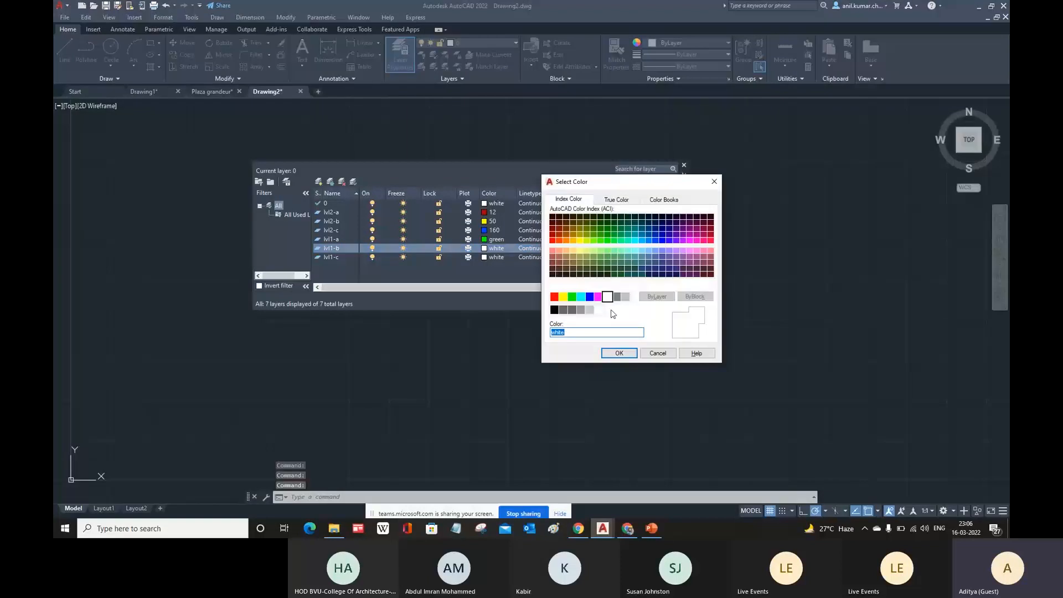
click(599, 298)
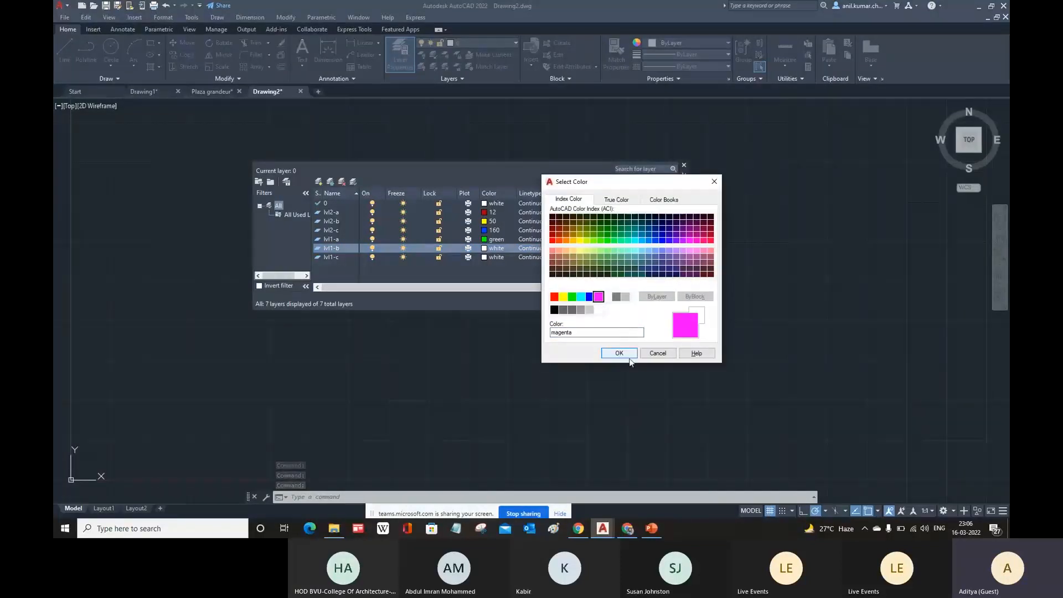
click(620, 354)
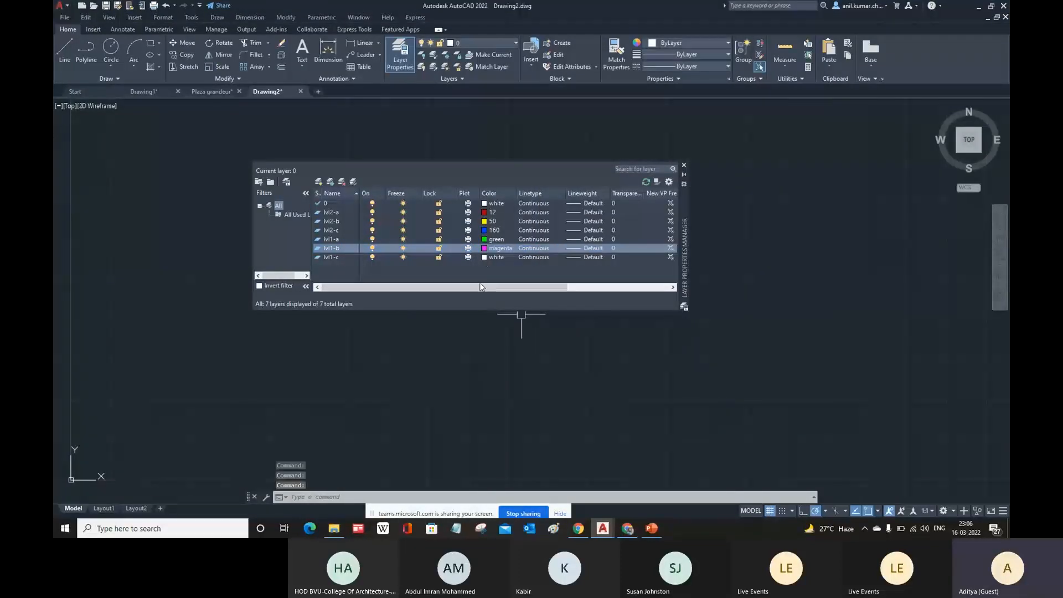
click(485, 257)
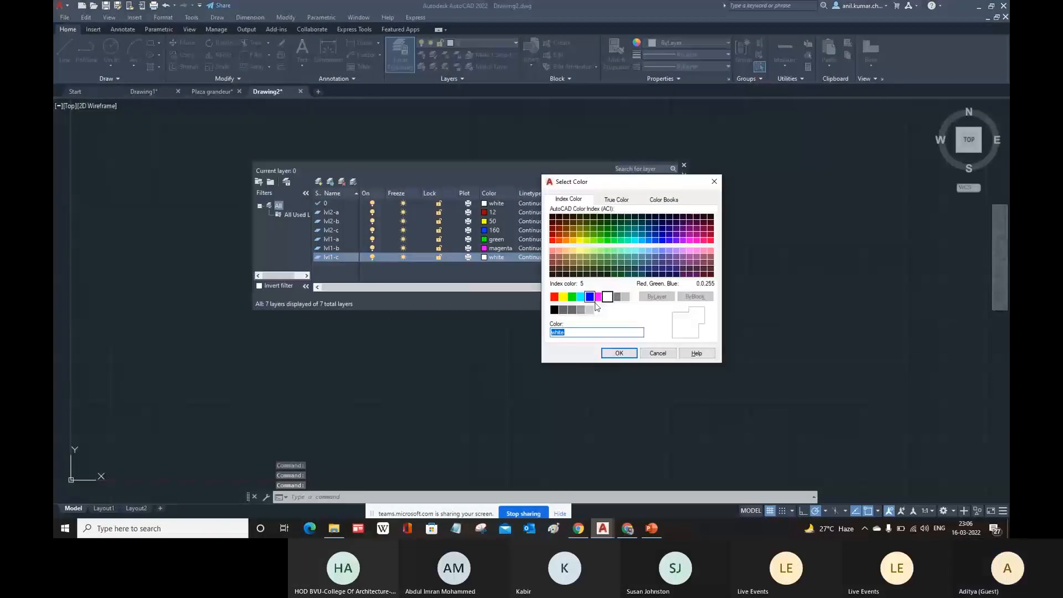
click(580, 296)
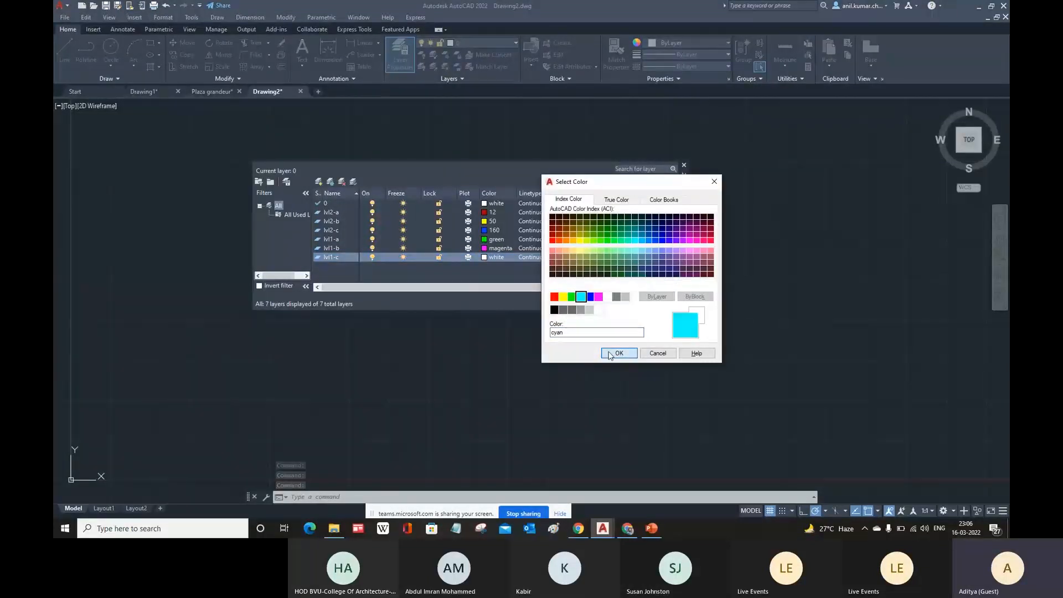
click(609, 353)
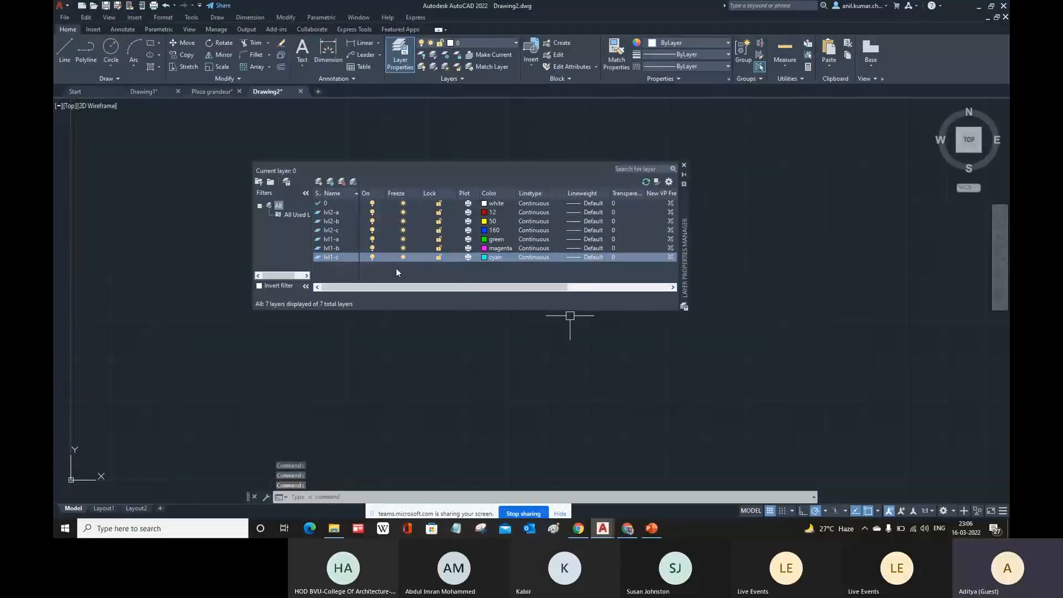
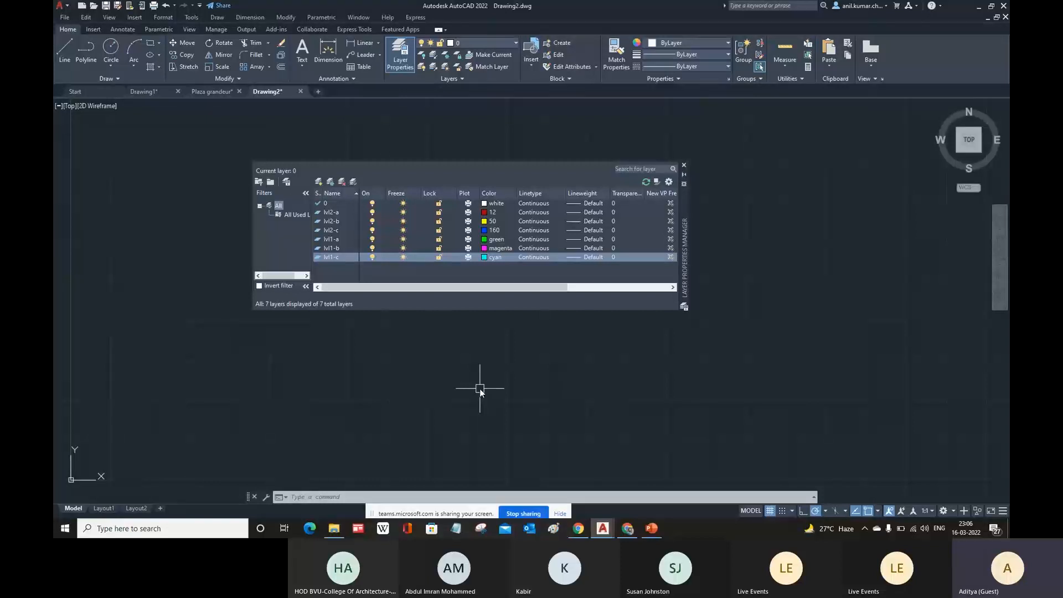
Close the layer manager and make lvl1-a the current layer
click(338, 240)
click(684, 166)
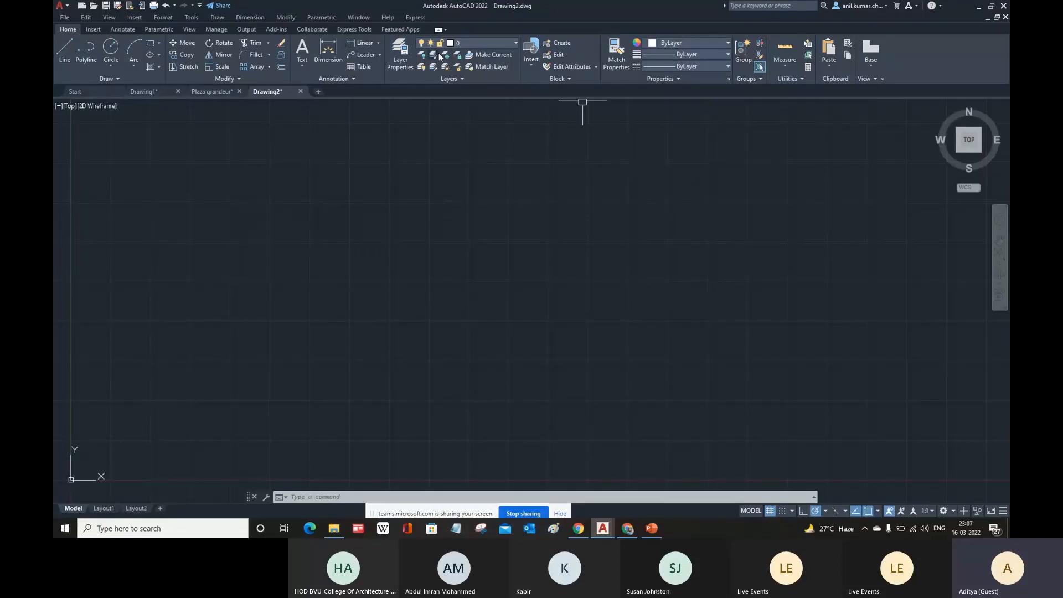
click(487, 42)
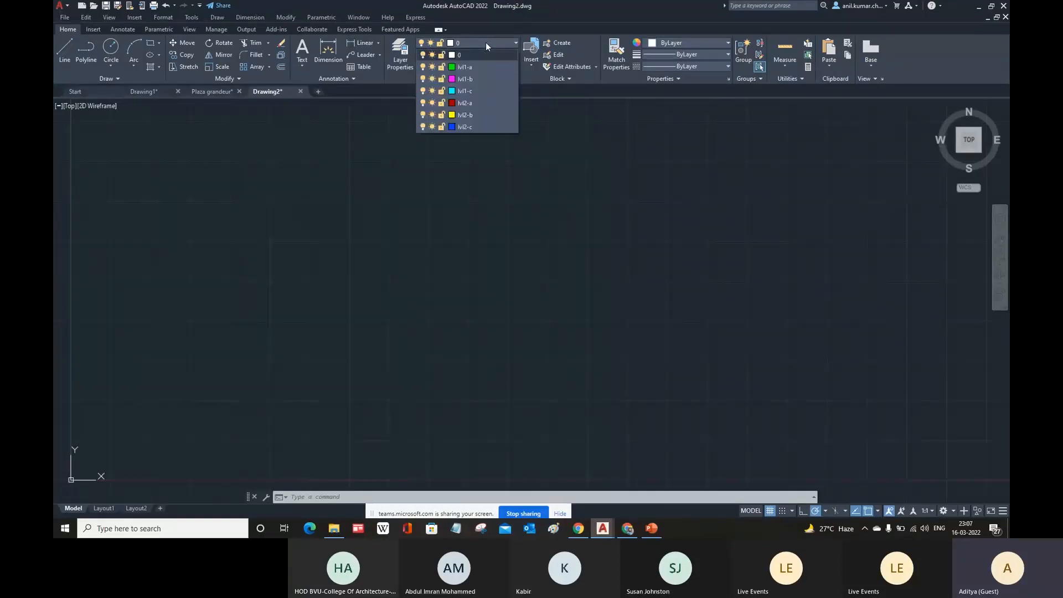
click(462, 67)
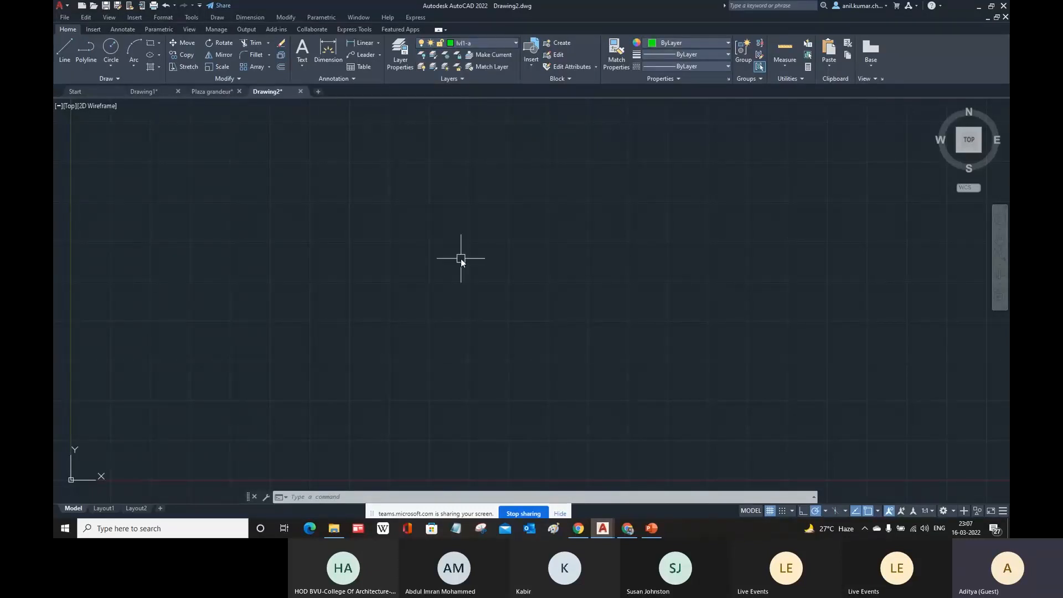
Draw a rectangle from 0,0 with its opposite corner about 59 units away at 20°
text(rec)
key(Return)
text(0,0)
key(Return)
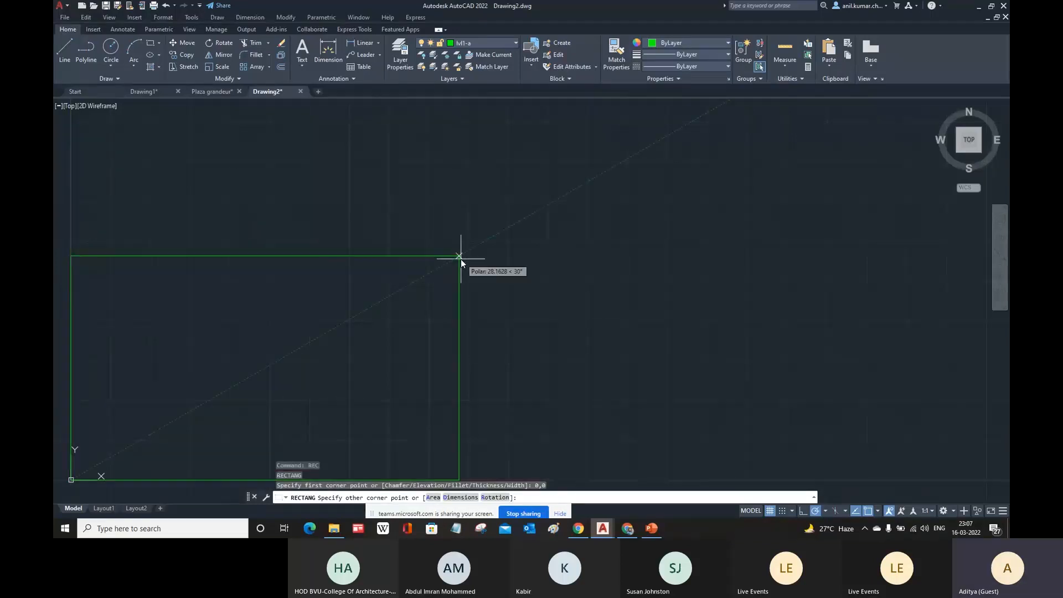
scroll(489, 275, down, 3)
scroll(658, 218, down, 1)
scroll(342, 373, down, 2)
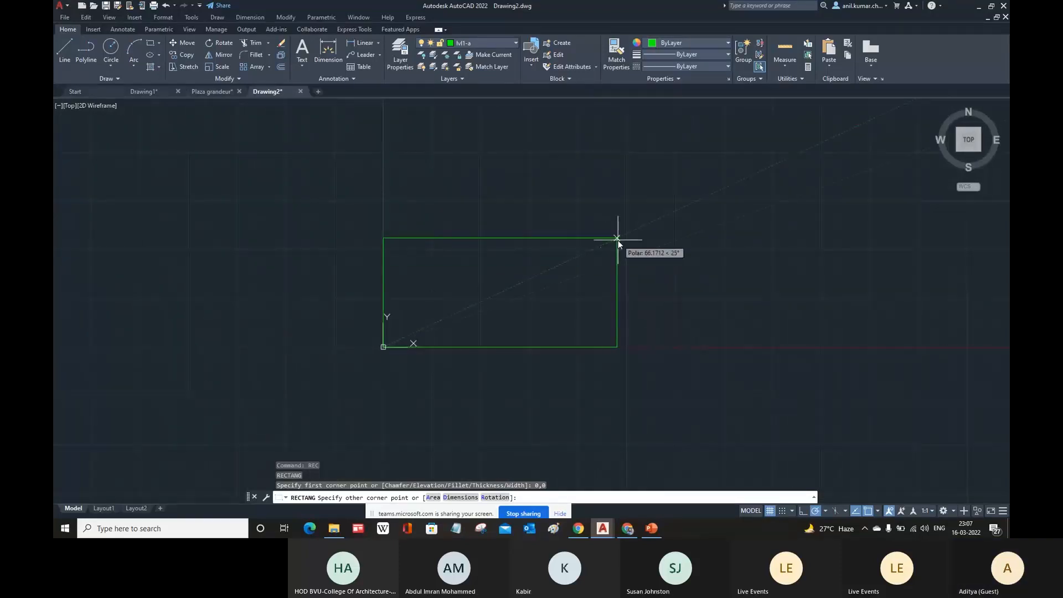
middle_drag(409, 315, 382, 338)
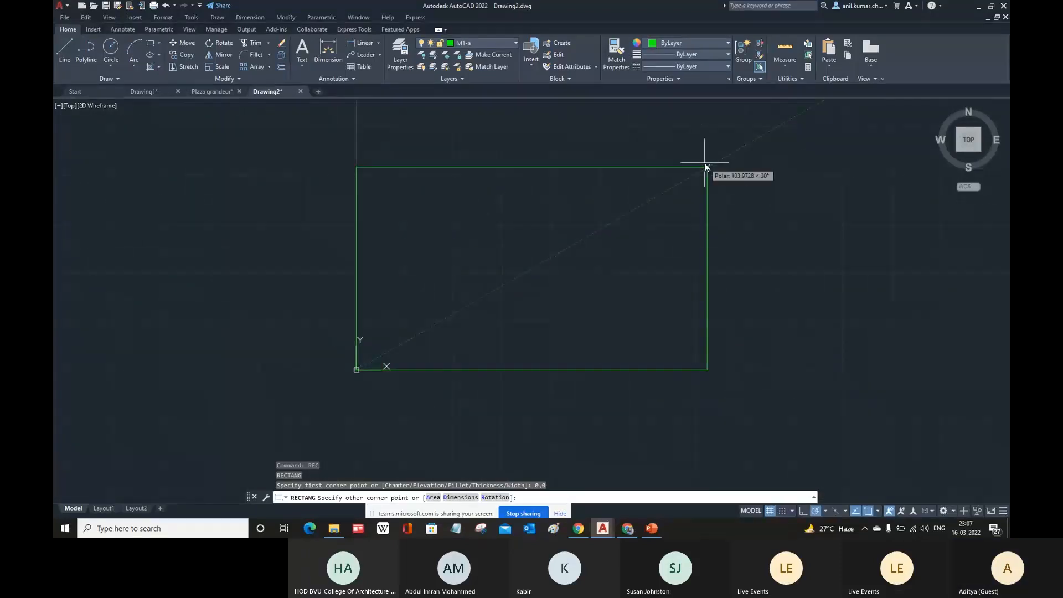
middle_drag(552, 322, 546, 330)
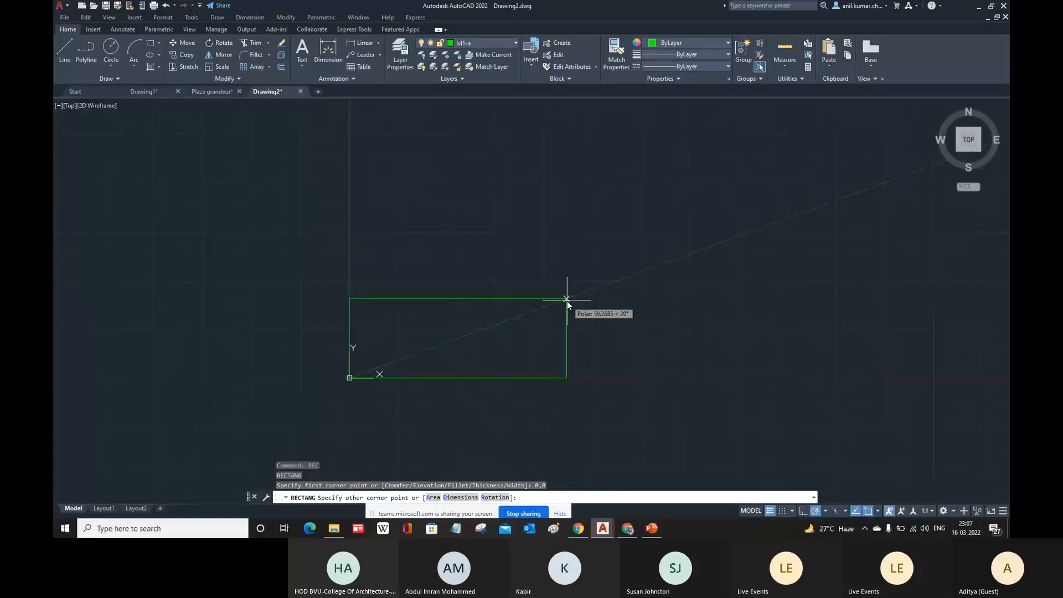
click(568, 301)
Try to enter 600,400 as the rectangle's opposite corner
text(60)
key(BackSpace)
key(BackSpace)
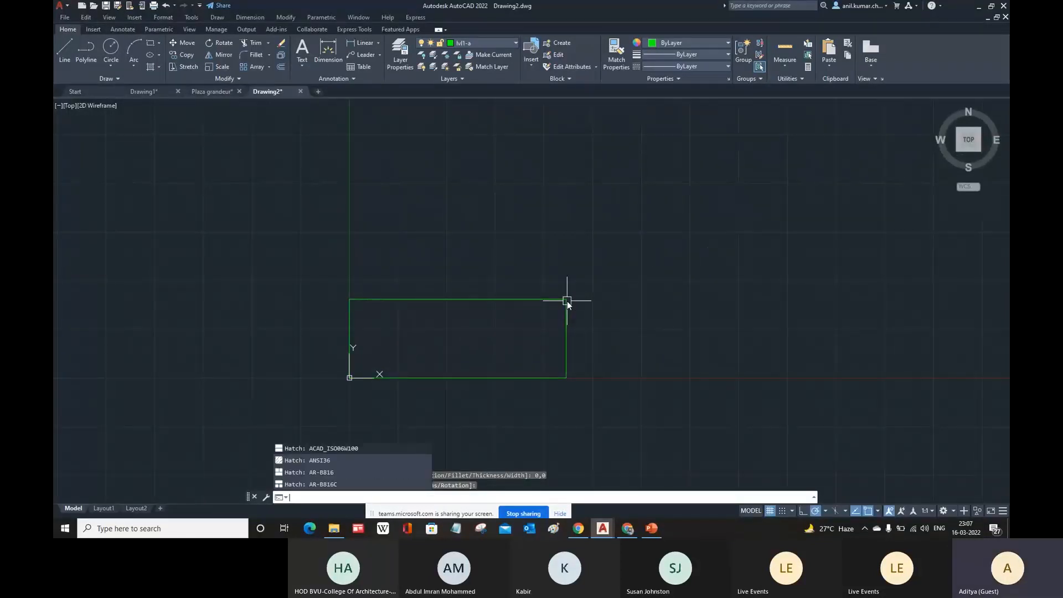
text(600)
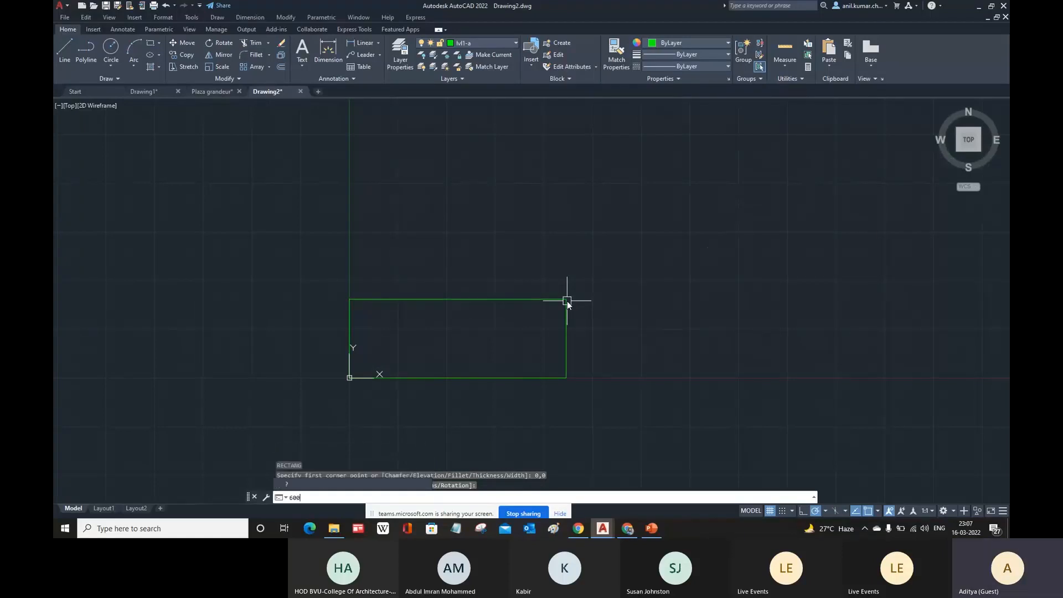
text(,400)
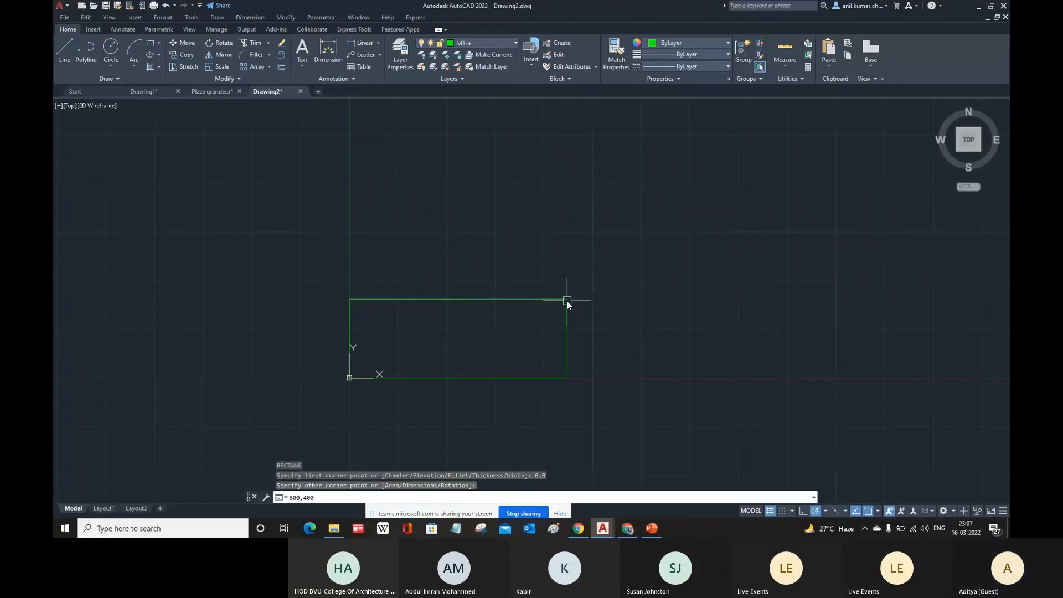
key(Return)
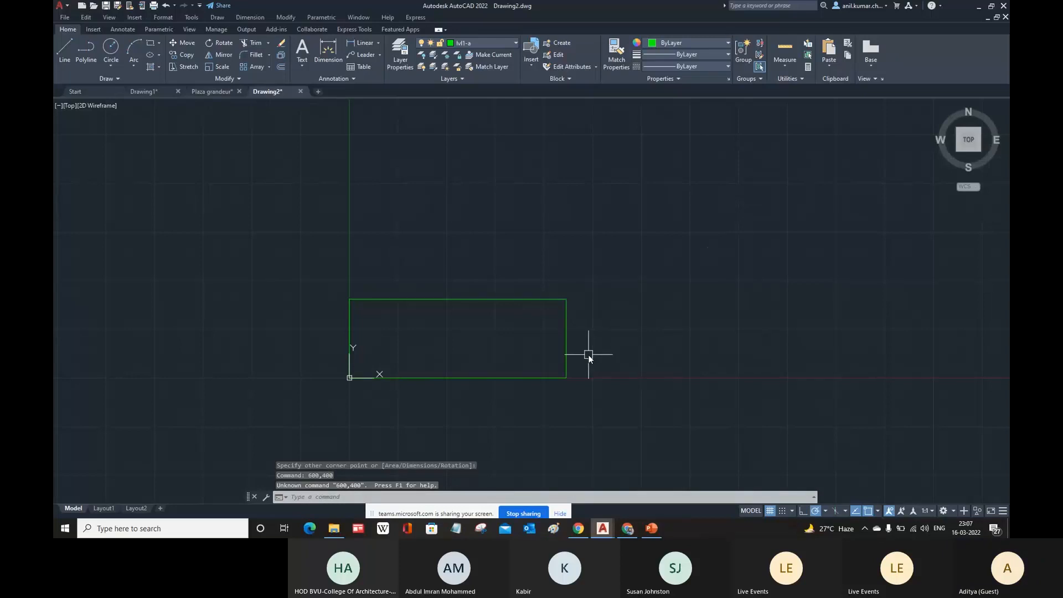
Delete the existing rectangle and draw a new one from 0,0 to 600,400
click(567, 365)
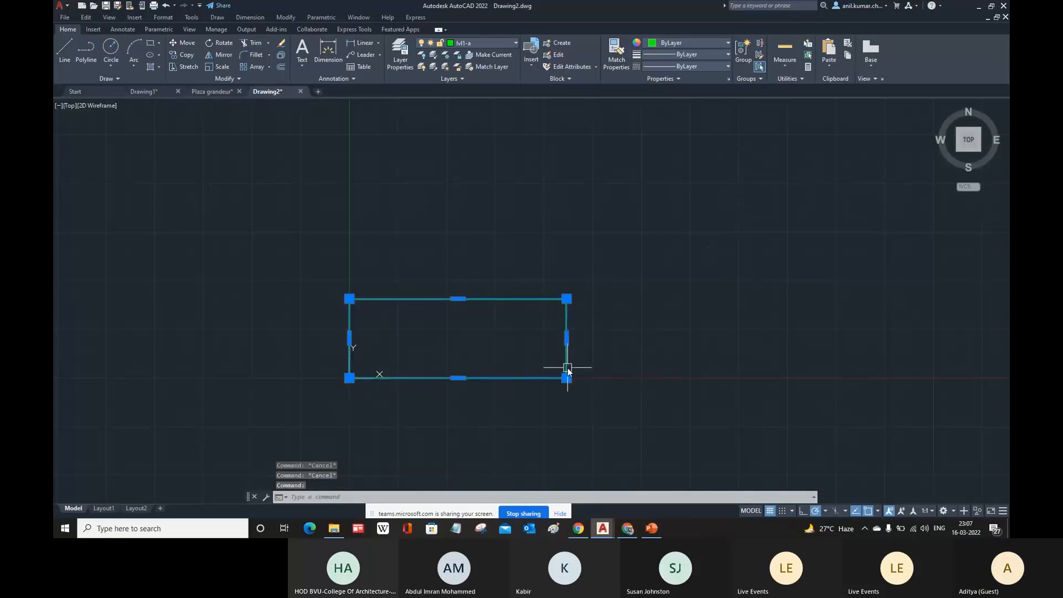
key(Delete)
text(rec)
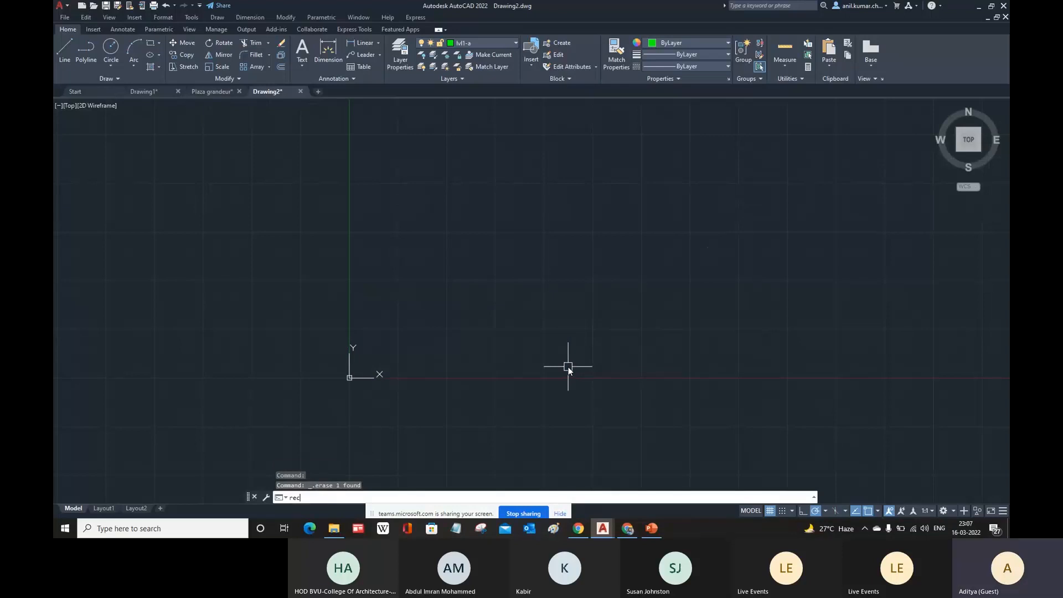
key(Return)
text(0,0)
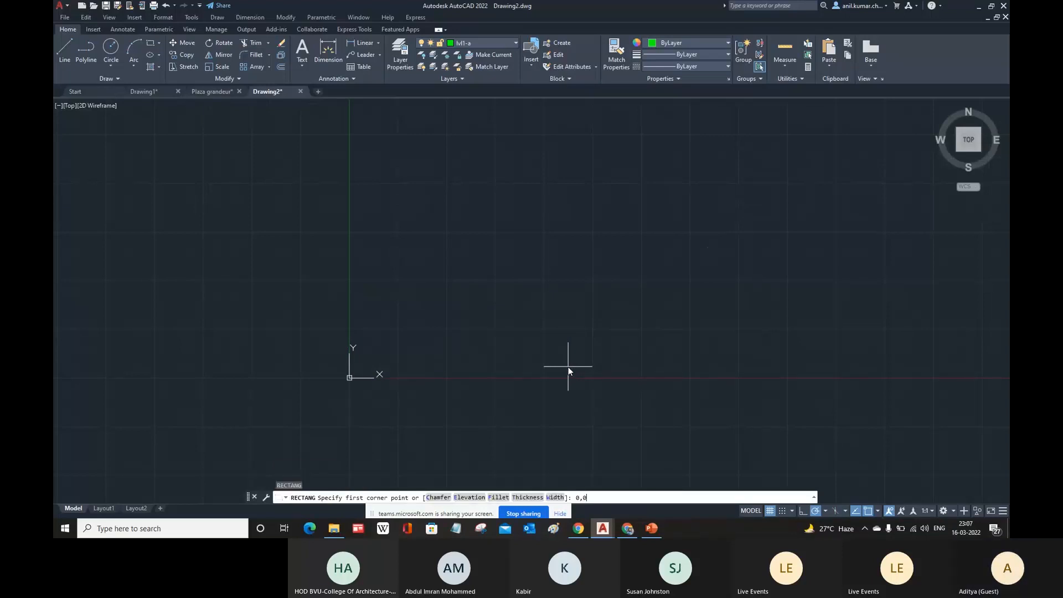
key(Return)
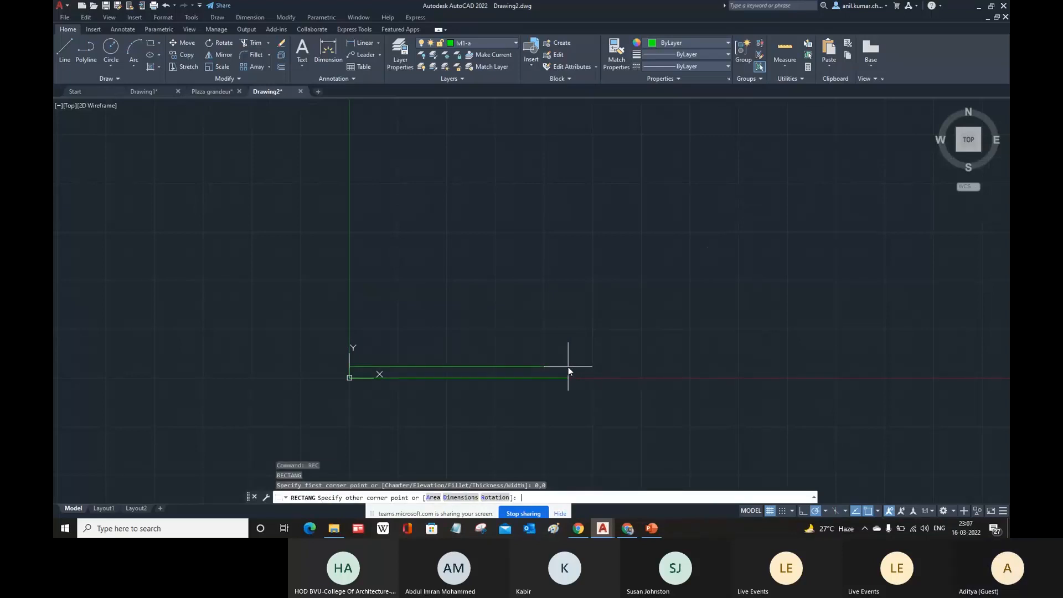
text(600)
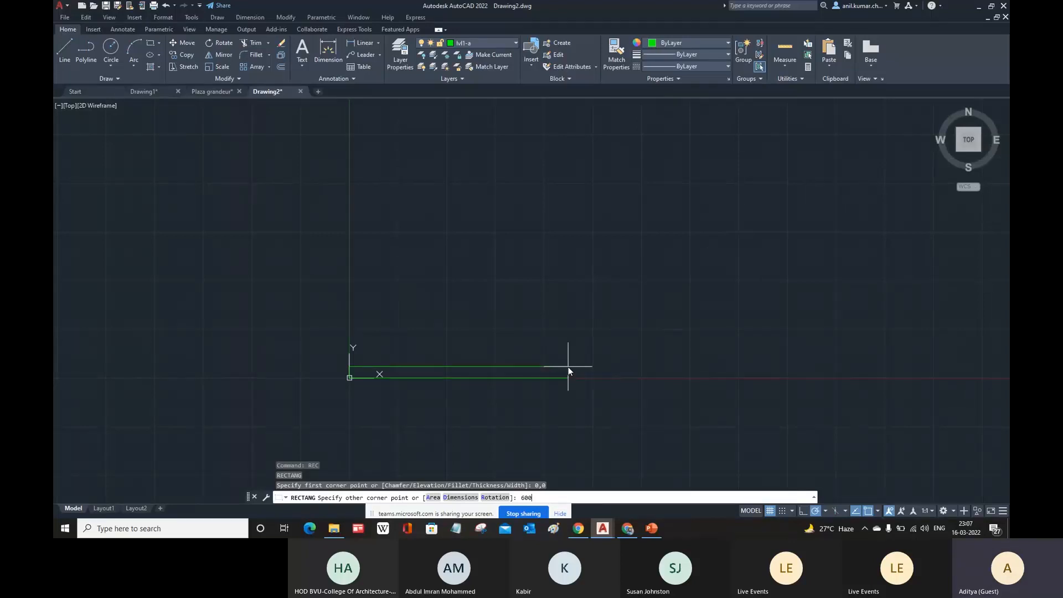
text(,400)
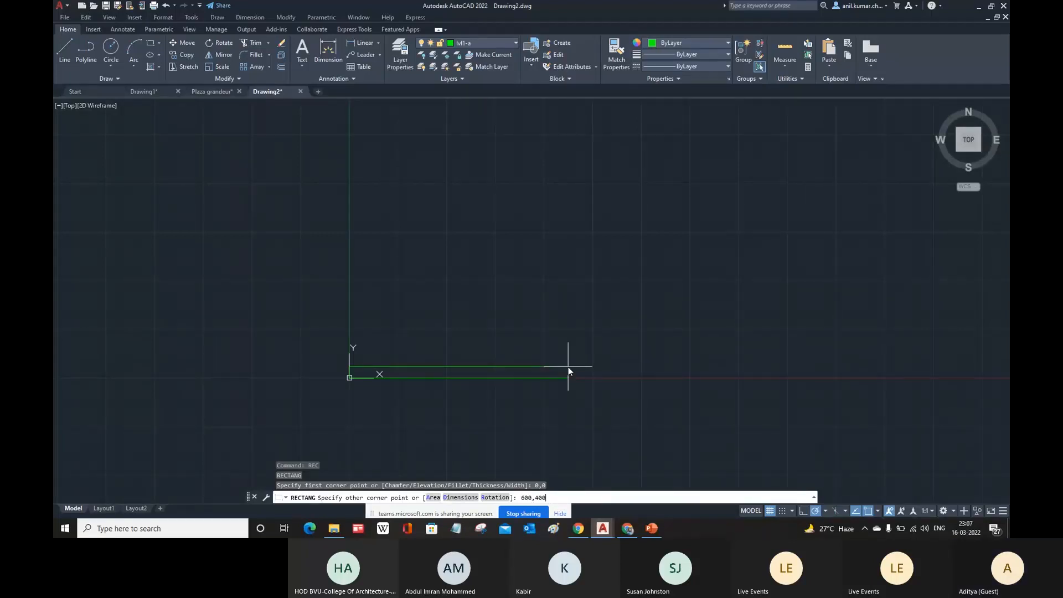
key(Return)
Offset the 600 by 400 rectangle outward by 10 to form the outer wall line
scroll(568, 377, up, 5)
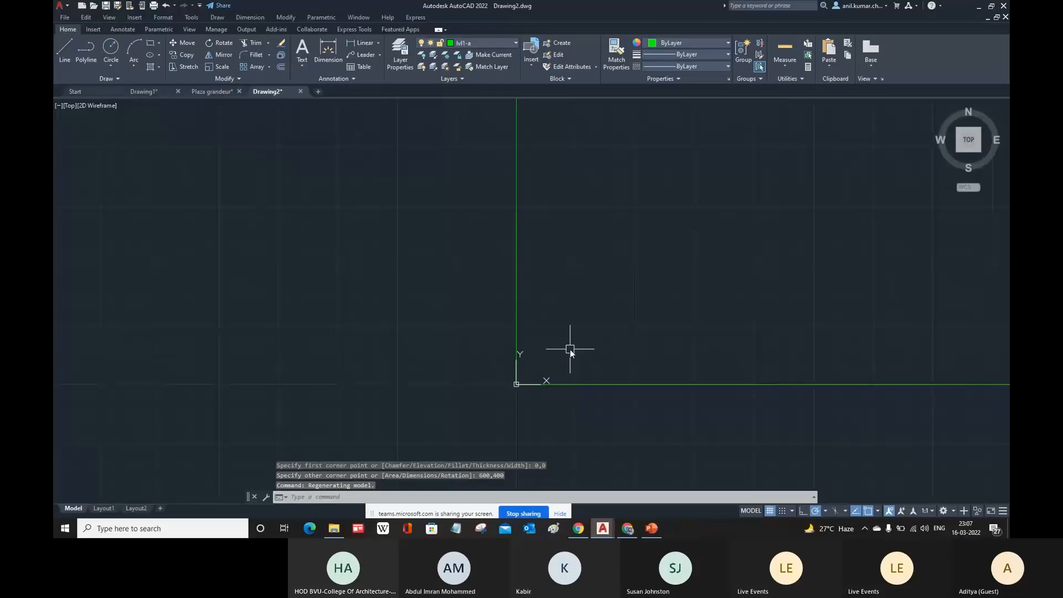
middle_click(567, 363)
scroll(567, 365, down, 4)
middle_drag(590, 355, 530, 326)
text(o)
key(Return)
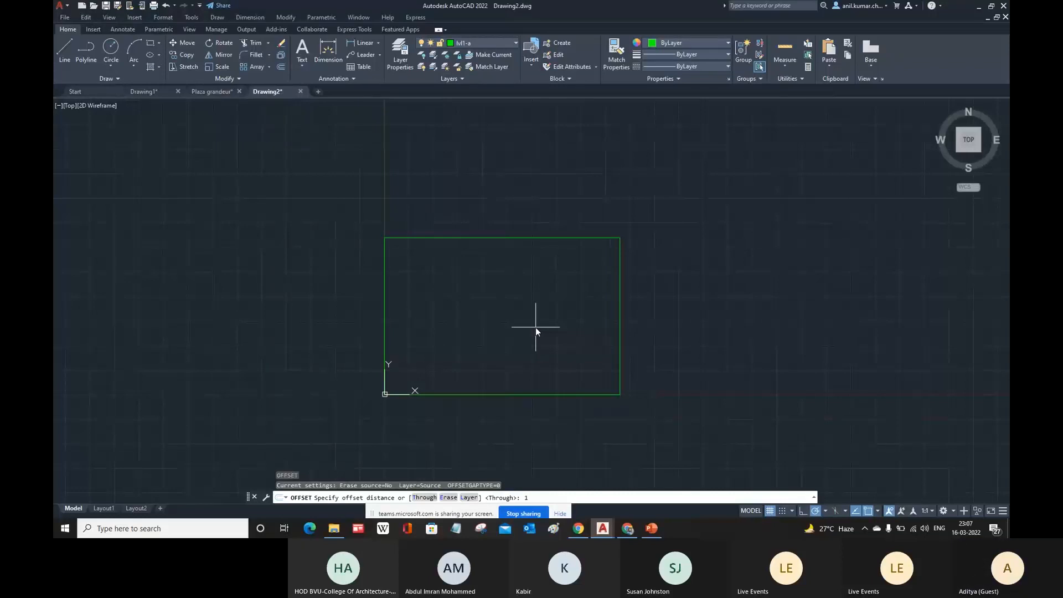
key(Return)
click(543, 238)
click(539, 222)
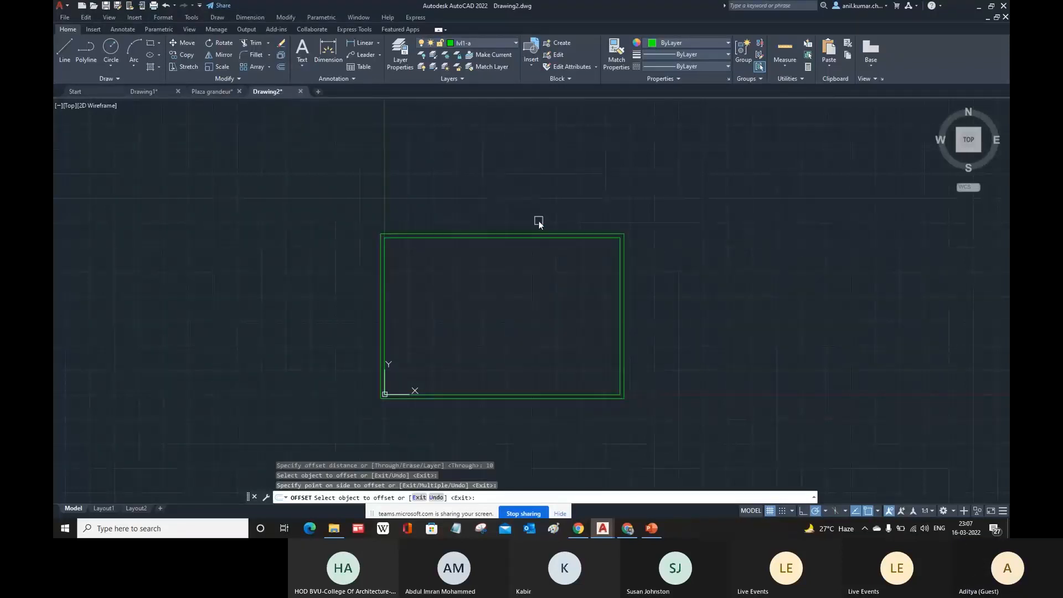
scroll(524, 303, up, 2)
middle_drag(524, 302, 574, 265)
scroll(580, 307, down, 2)
key(Escape)
Draw a horizontal line across the inner rectangle between the midpoints of its left and right edges
middle_drag(558, 313, 455, 301)
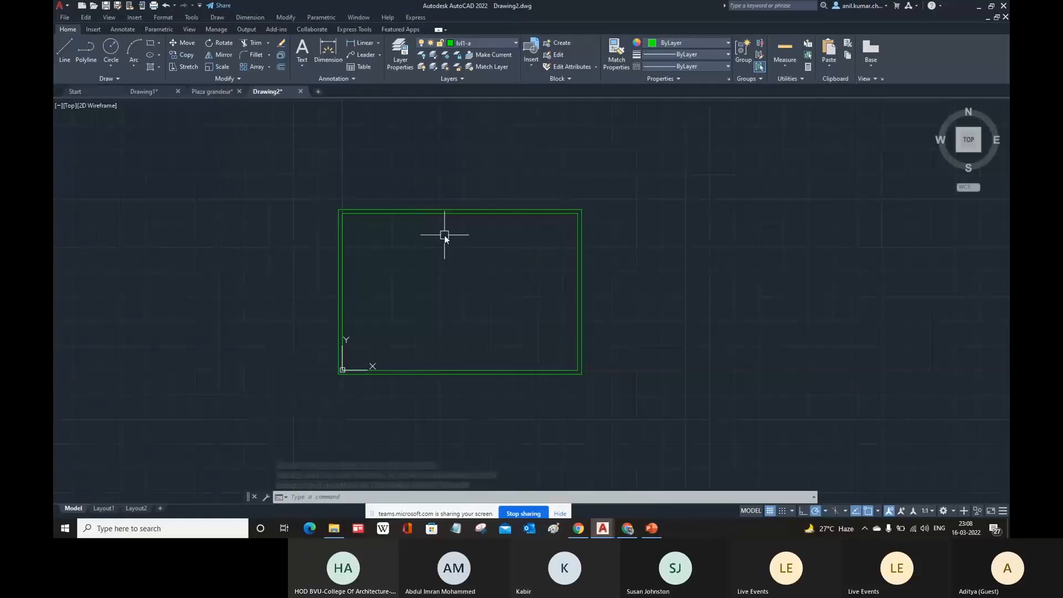
middle_drag(419, 257, 421, 264)
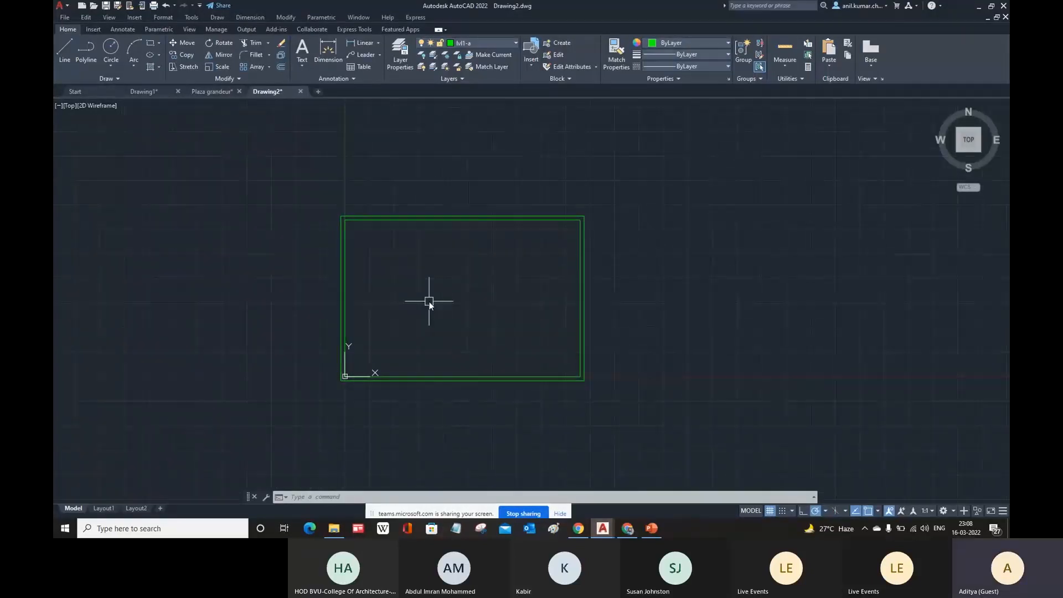
text(l)
key(Return)
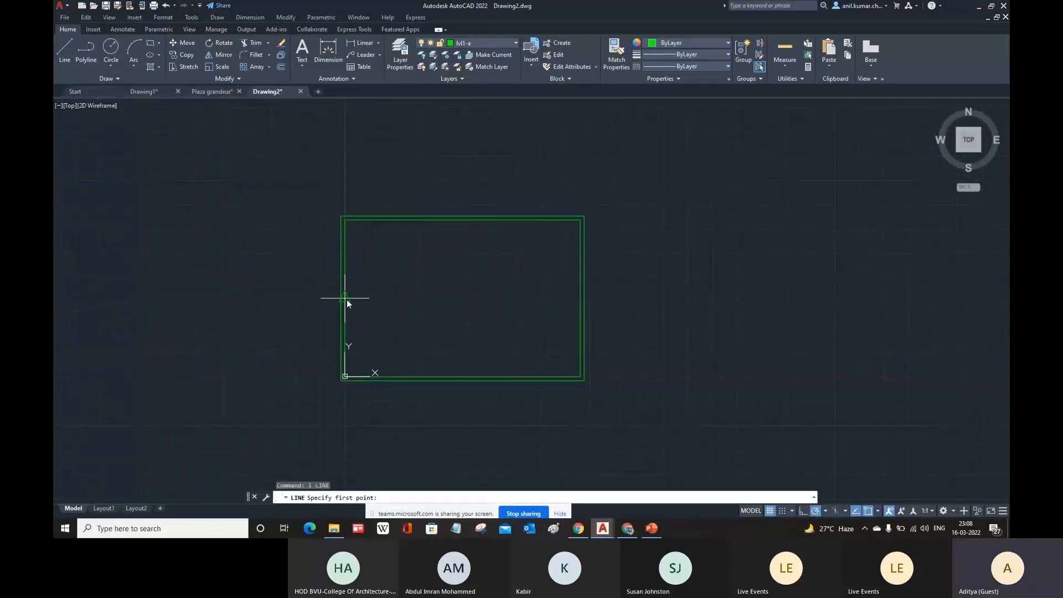
click(352, 300)
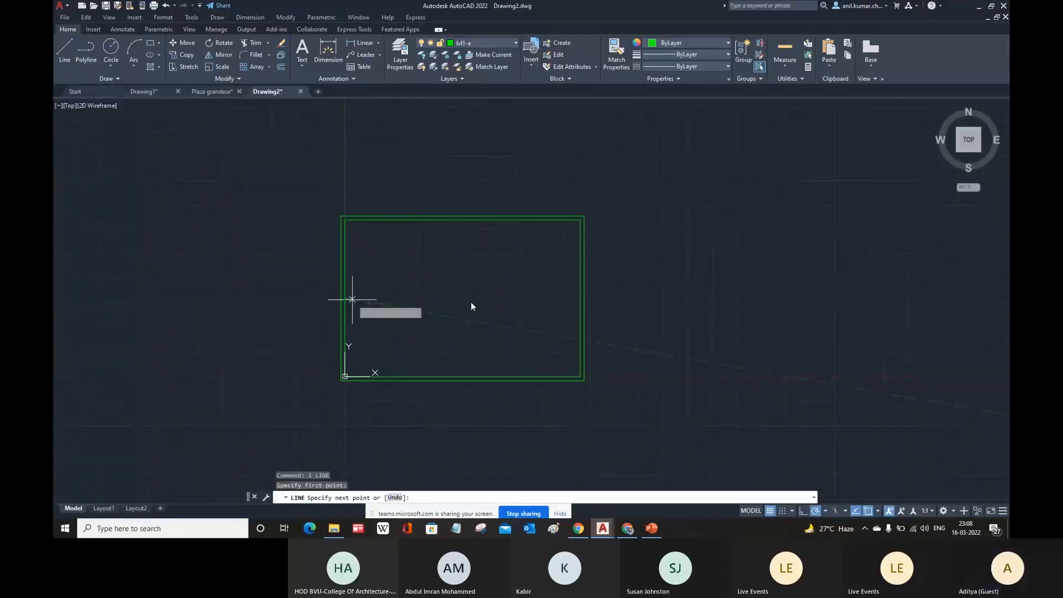
click(585, 298)
key(Return)
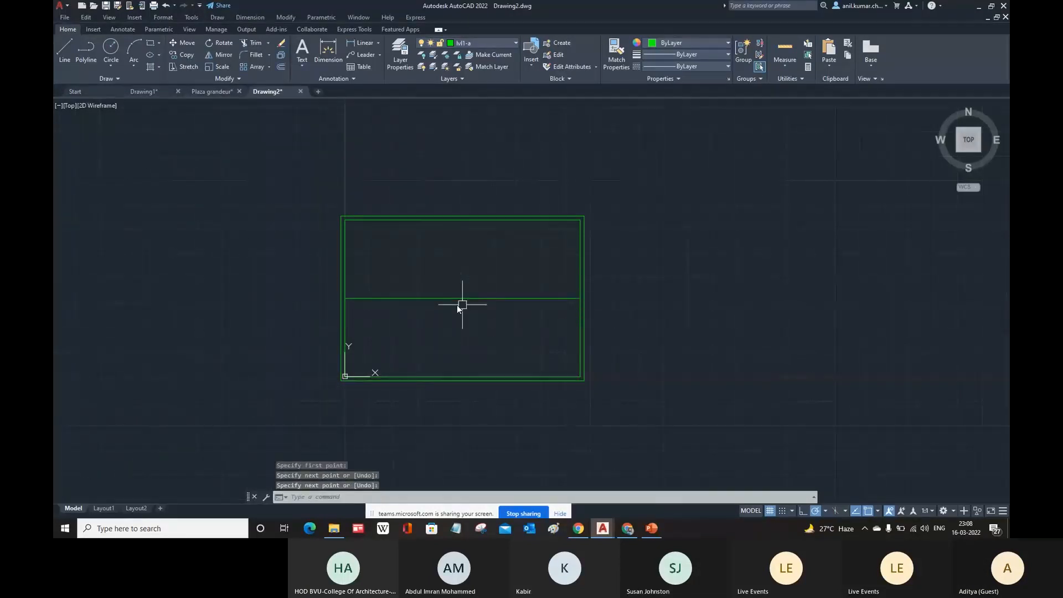
Draw a vertical line from the midpoint of the horizontal divider up to the inner rectangle's top edge
key(Return)
click(462, 298)
click(463, 224)
key(Escape)
Offset the horizontal divider downward and the vertical divider to the right, both by 5
text(o)
key(Return)
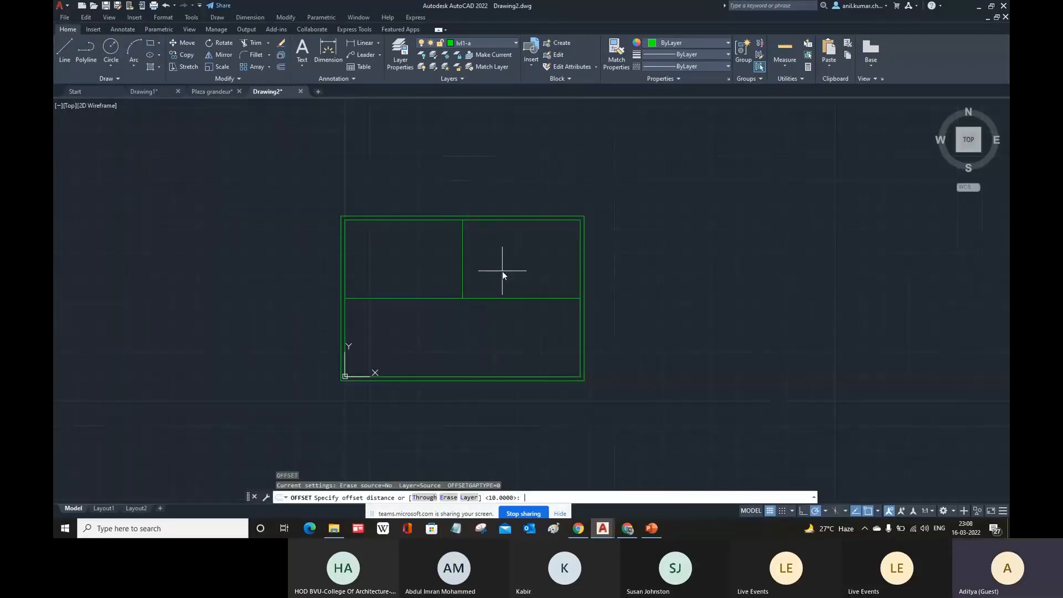
text(5)
key(Return)
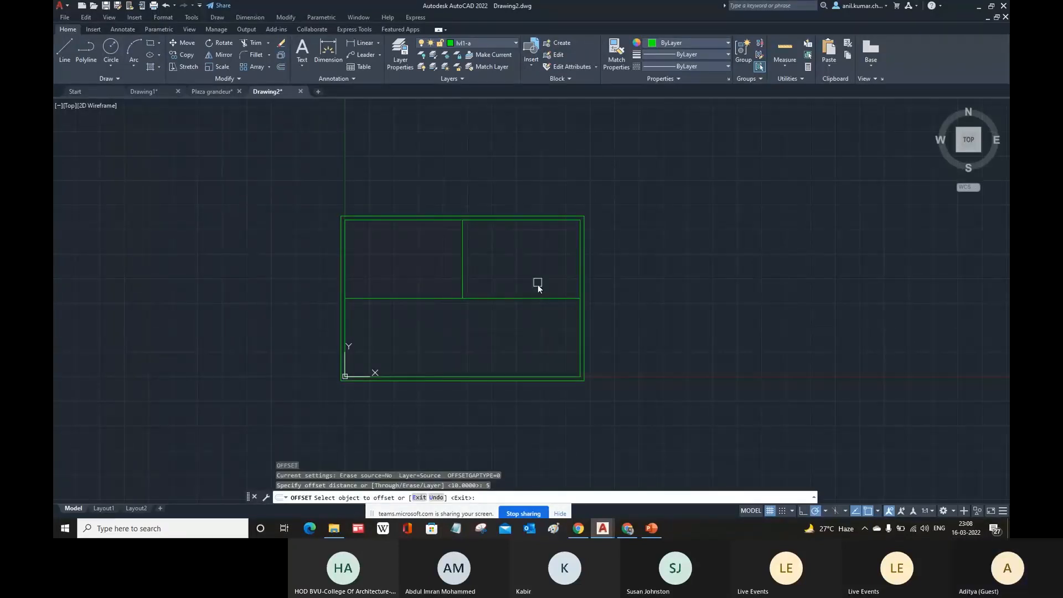
click(526, 298)
click(524, 315)
click(467, 274)
click(478, 268)
key(Escape)
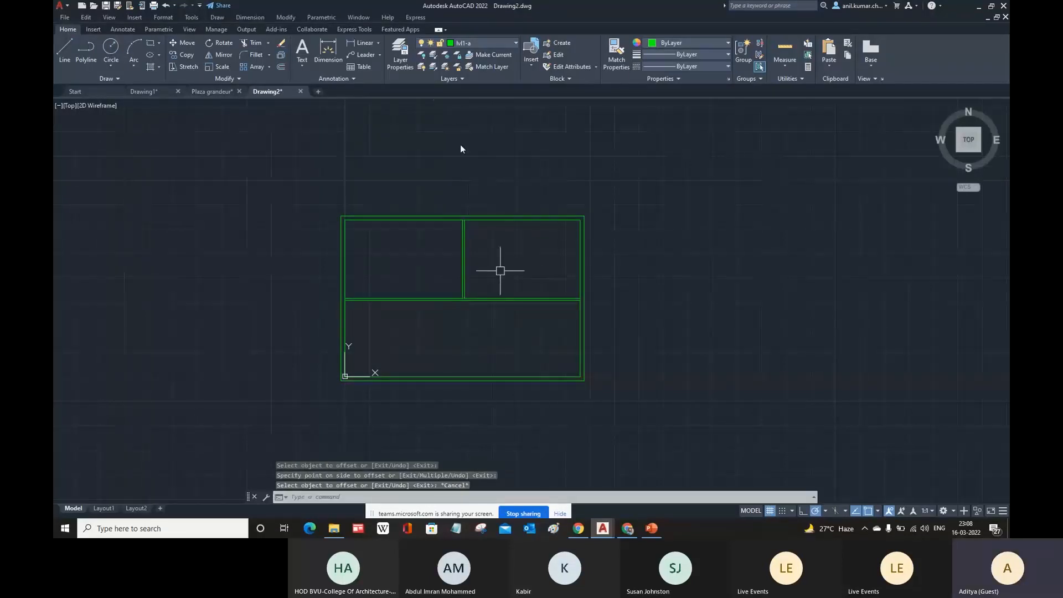
Make lvl1-b the current layer and draw a small rectangle in the lower room's bottom-right inner corner
click(478, 44)
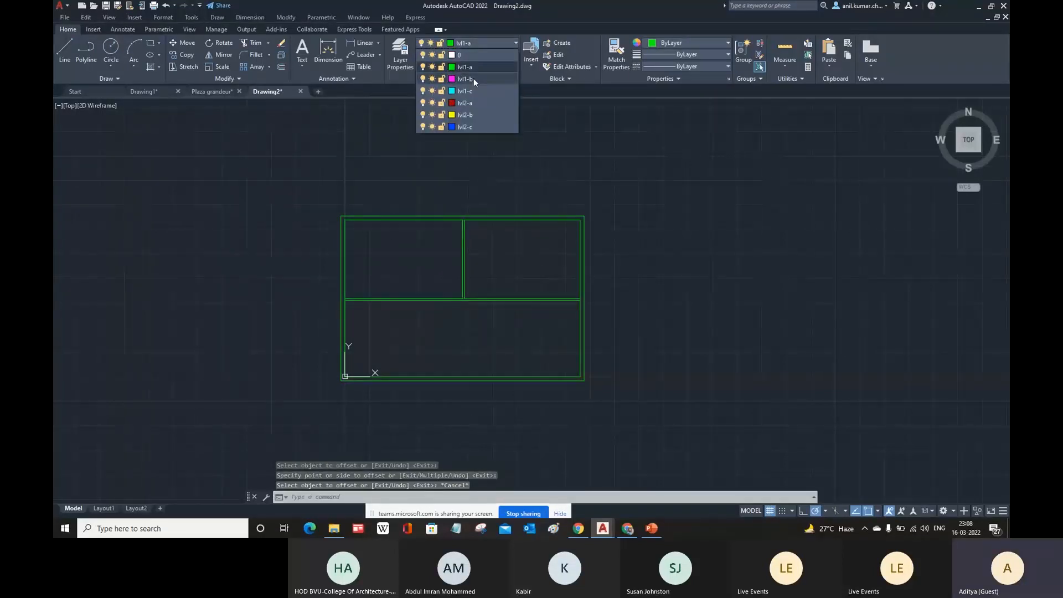
click(473, 78)
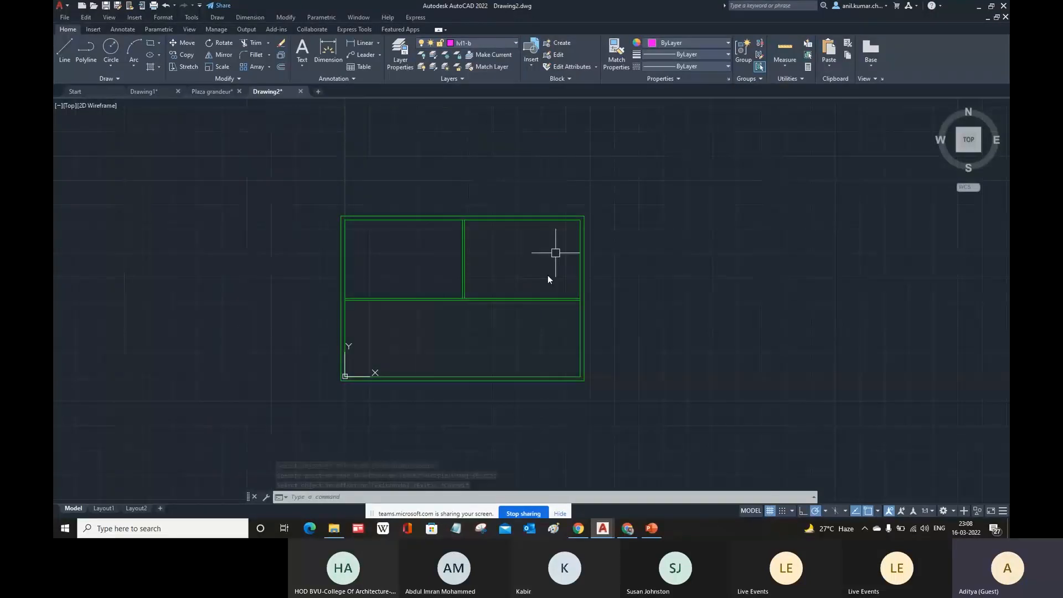
scroll(423, 320, up, 2)
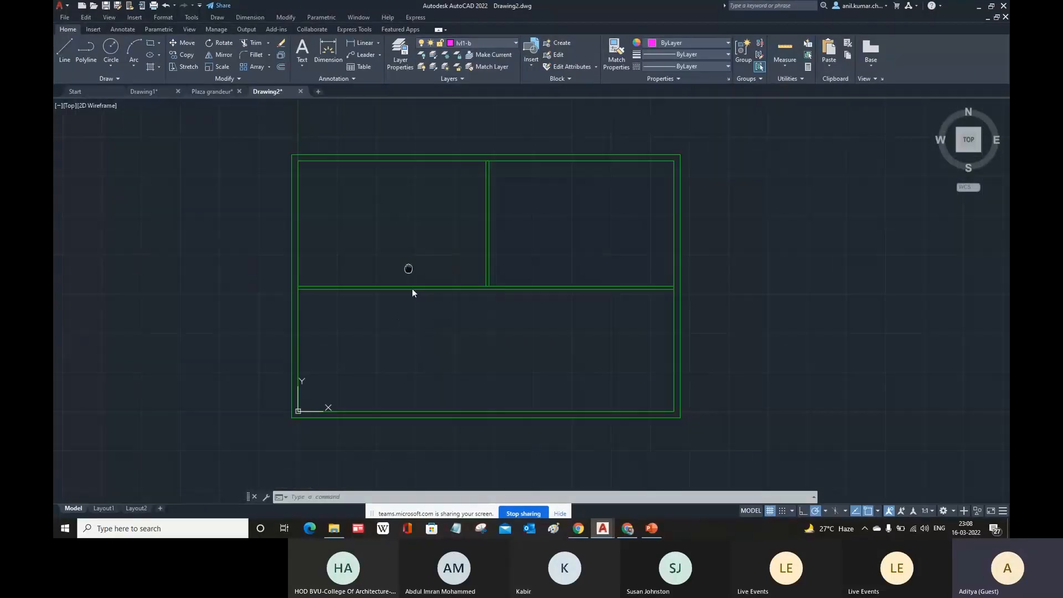
middle_drag(412, 288, 415, 318)
scroll(427, 254, down, 2)
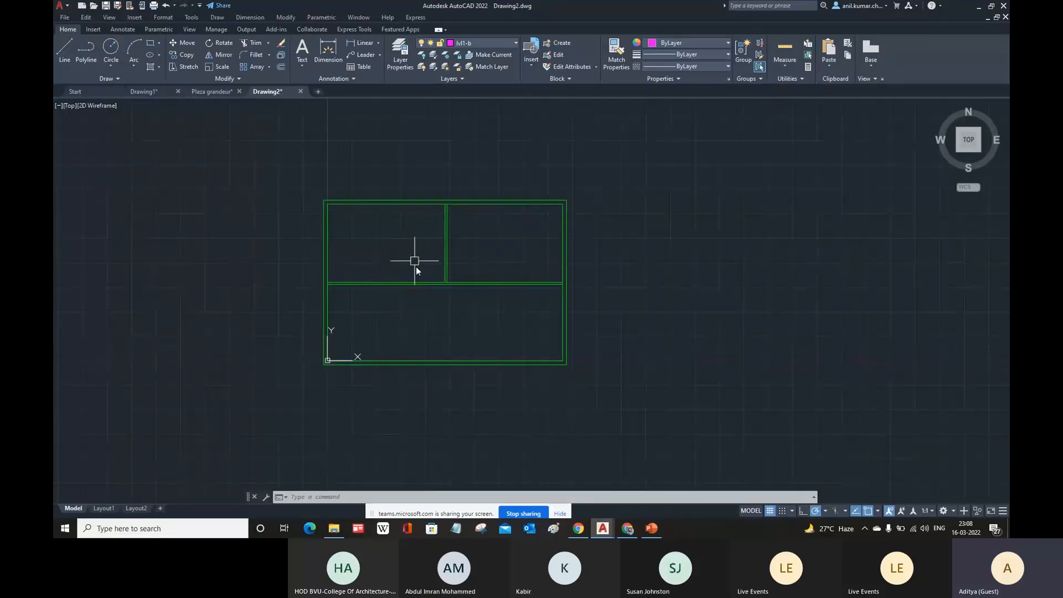
text(rec)
key(Return)
scroll(570, 372, up, 4)
click(553, 342)
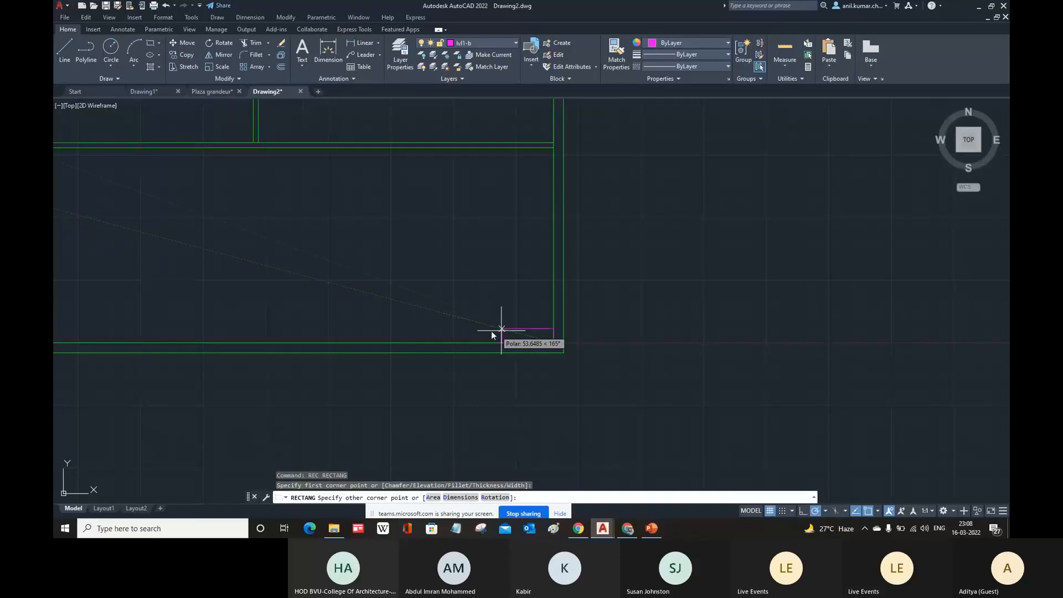
click(476, 308)
Copy the magenta rectangle four times to the left along the bottom wall, the last copy about 448 units away
scroll(650, 347, down, 3)
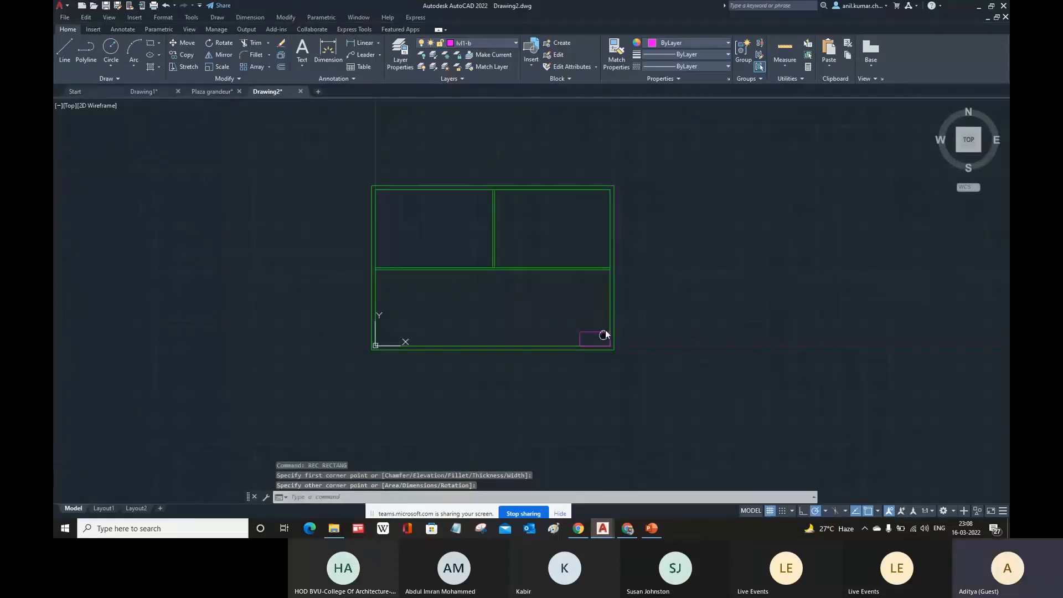
text(co)
key(Return)
click(599, 345)
key(Return)
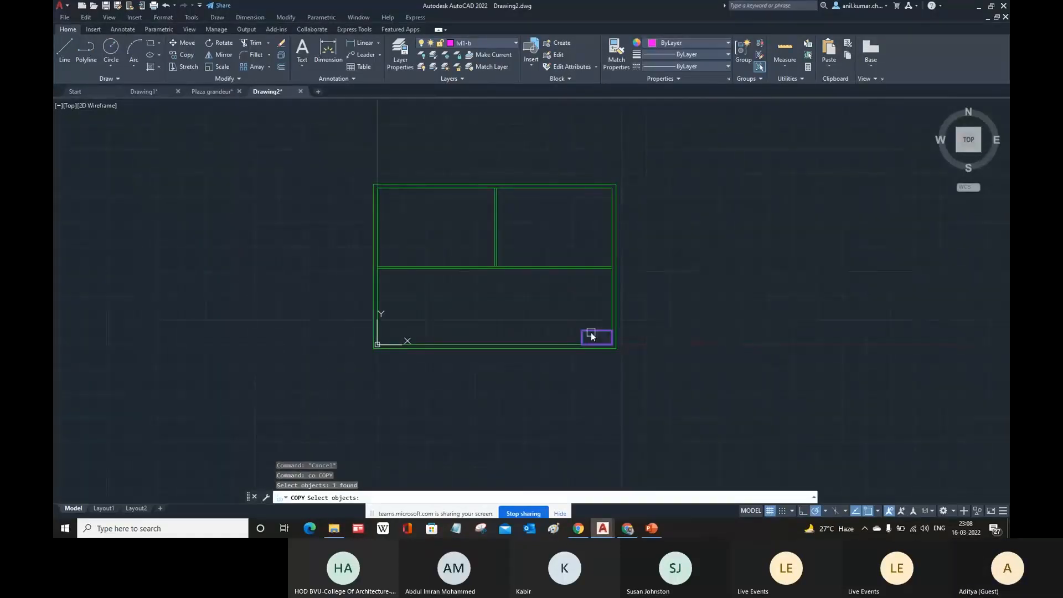
scroll(603, 339, up, 3)
click(680, 326)
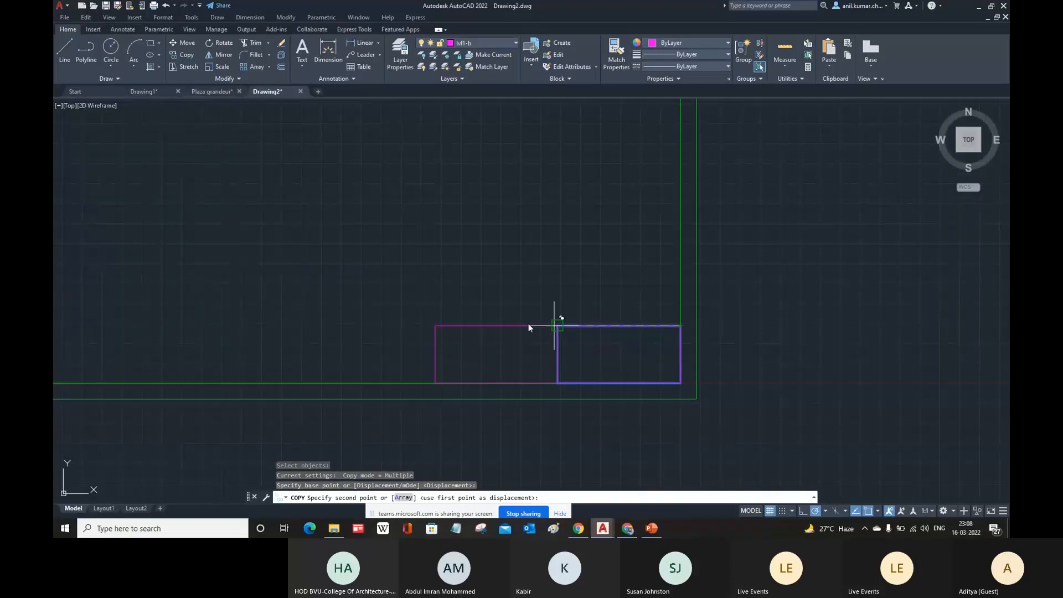
click(510, 326)
scroll(509, 325, down, 4)
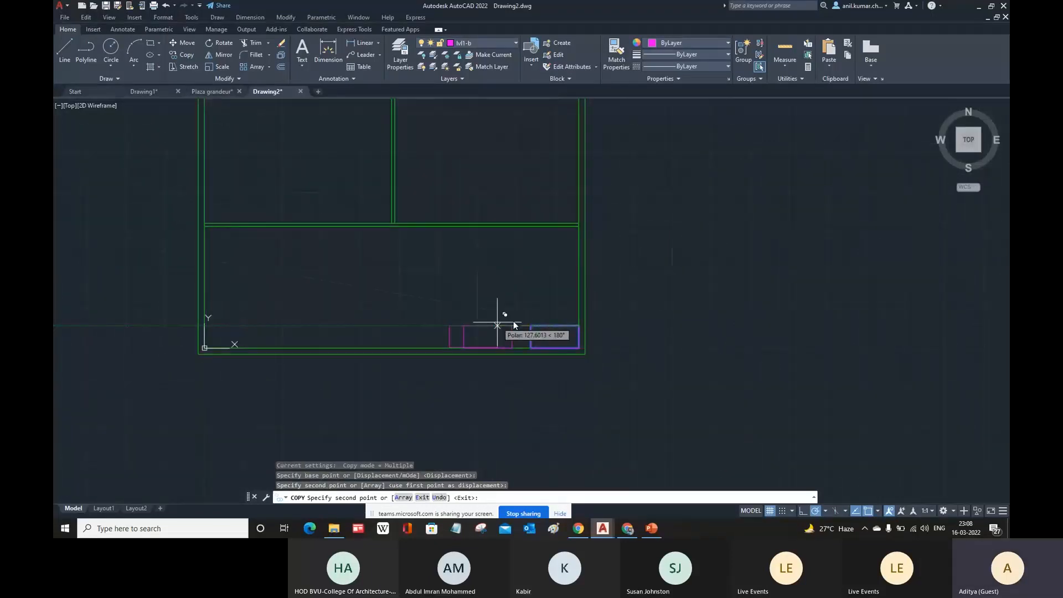
click(442, 325)
click(369, 326)
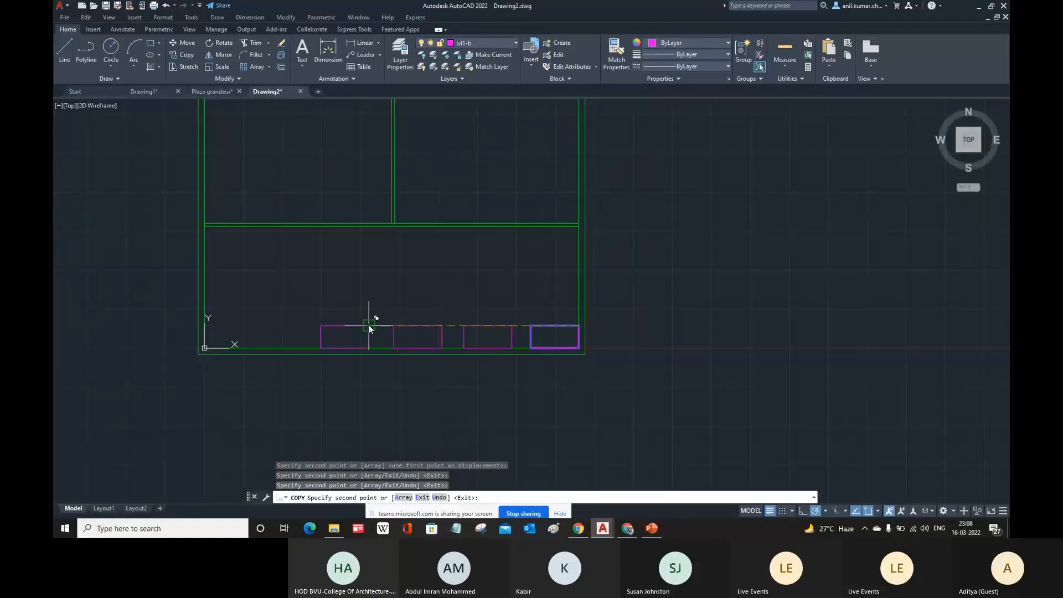
middle_drag(369, 327, 442, 357)
click(372, 357)
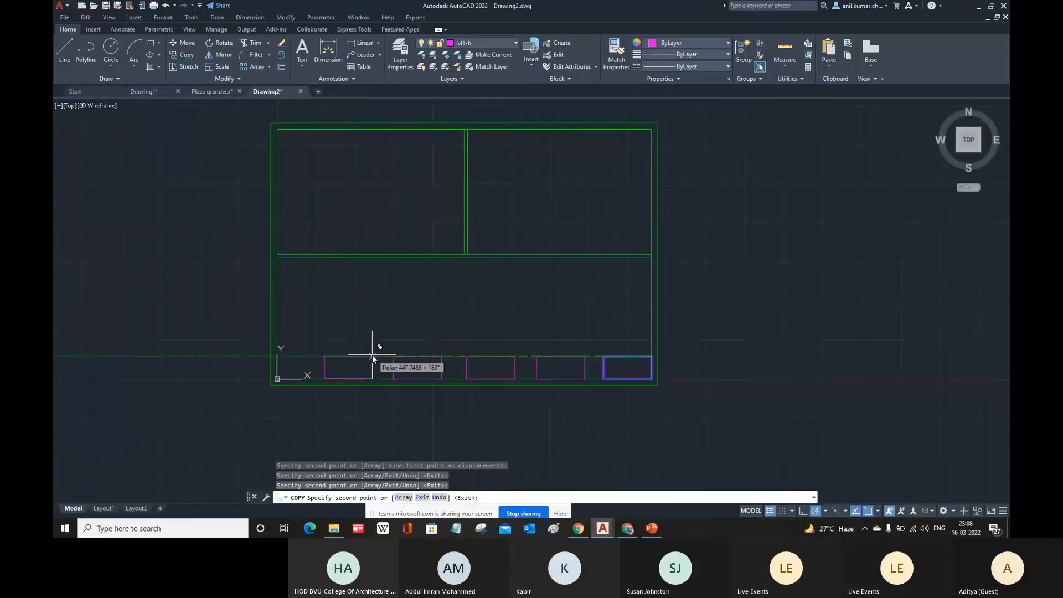
key(Escape)
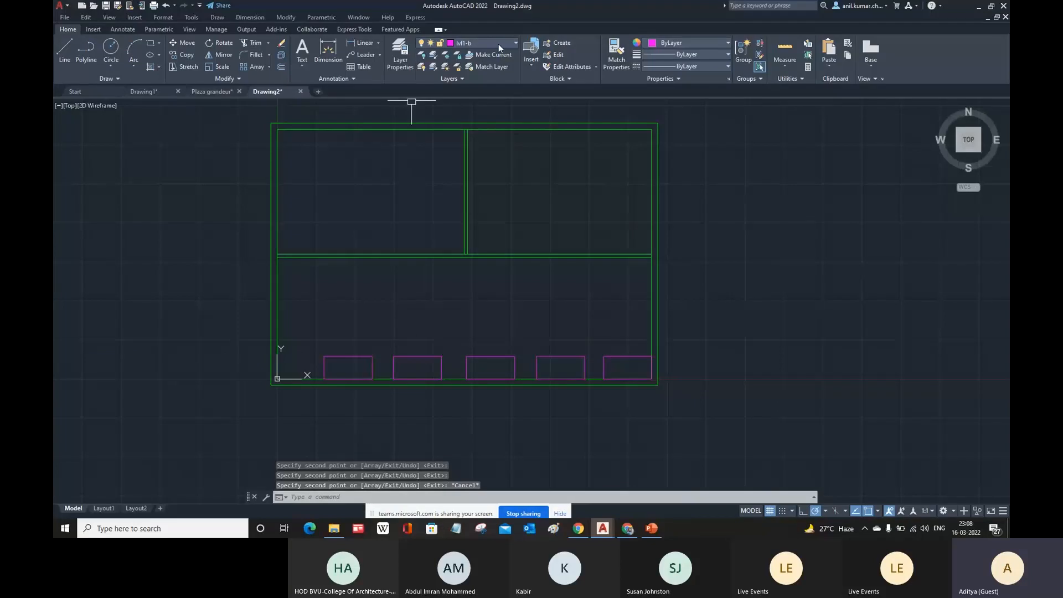
Make lvl1-c the current layer and draw a circle of about 14.5 radius above the rightmost magenta rectangle
click(498, 44)
click(473, 91)
text(c)
key(Return)
scroll(593, 365, up, 3)
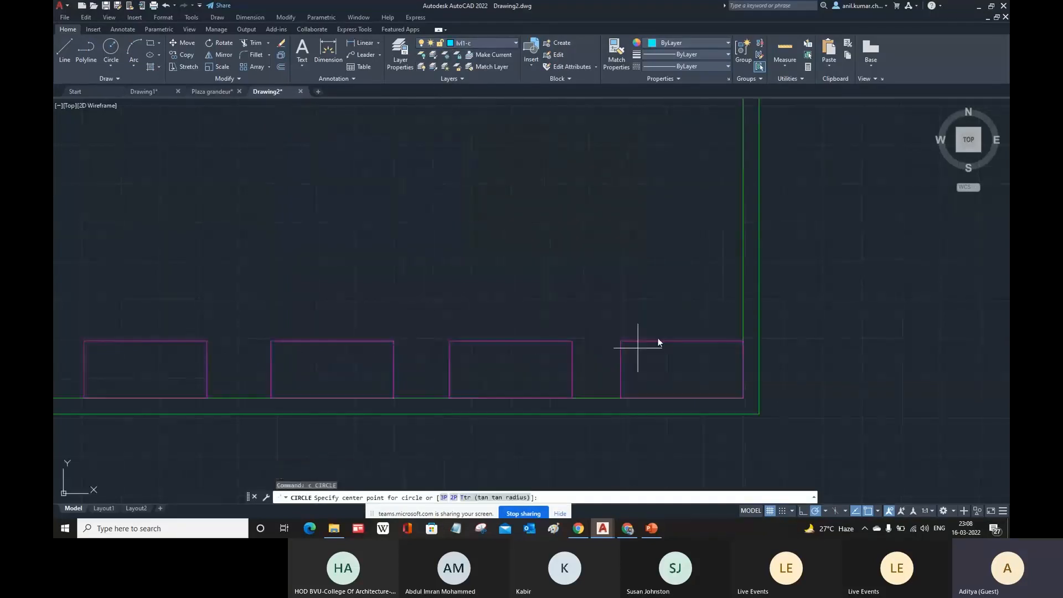
click(683, 293)
text(rec)
click(683, 318)
Draw a narrow upright rectangle against the circle's left side, its opposite corner about 28 units away at 100°
key(Return)
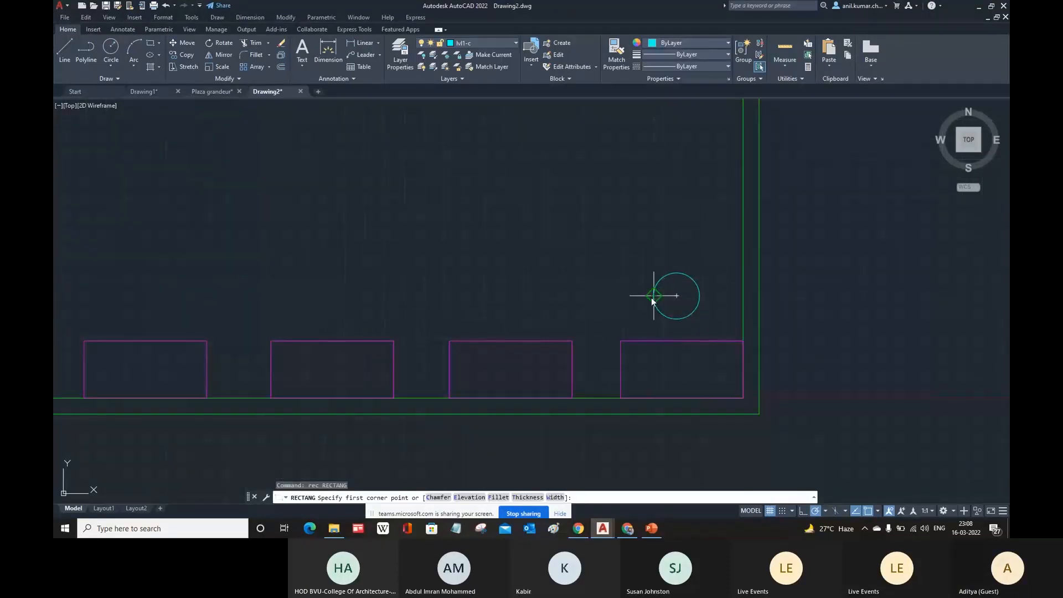
click(652, 318)
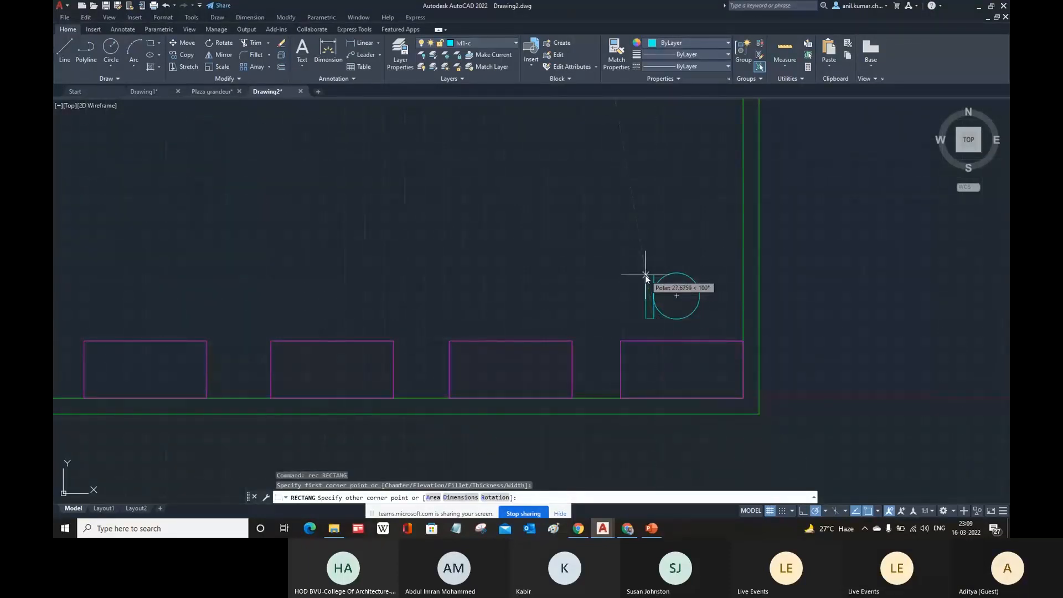
click(645, 275)
Mirror the narrow rectangle across the circle's vertical centre line, keeping the original
text(mi)
key(Return)
click(646, 305)
key(Return)
click(674, 309)
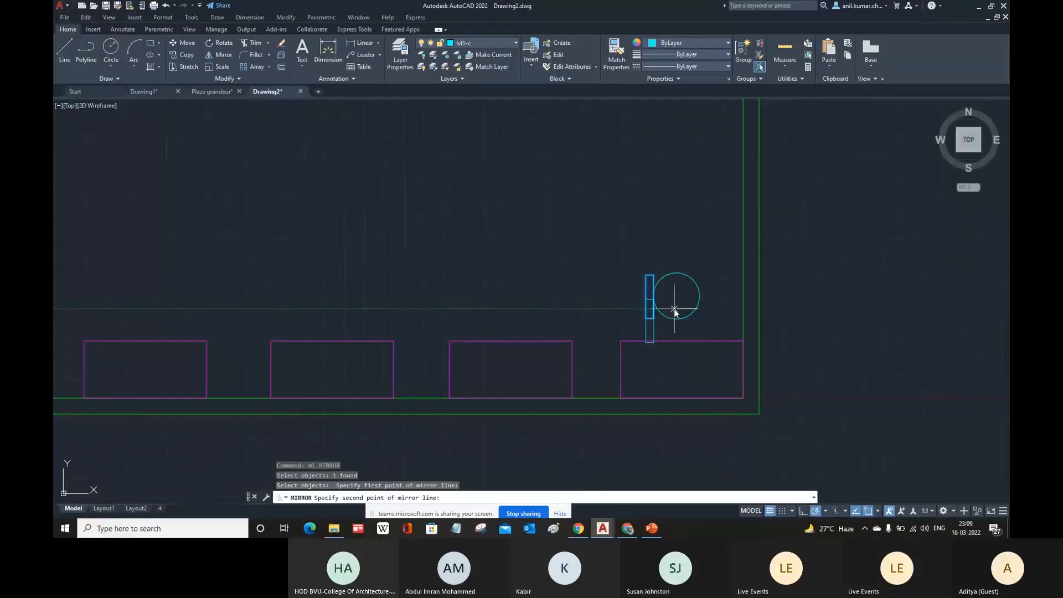
click(676, 274)
key(Return)
Draw a concentric circle of about 19.5 radius around the chair's circle, and a larger one outside it
text(c)
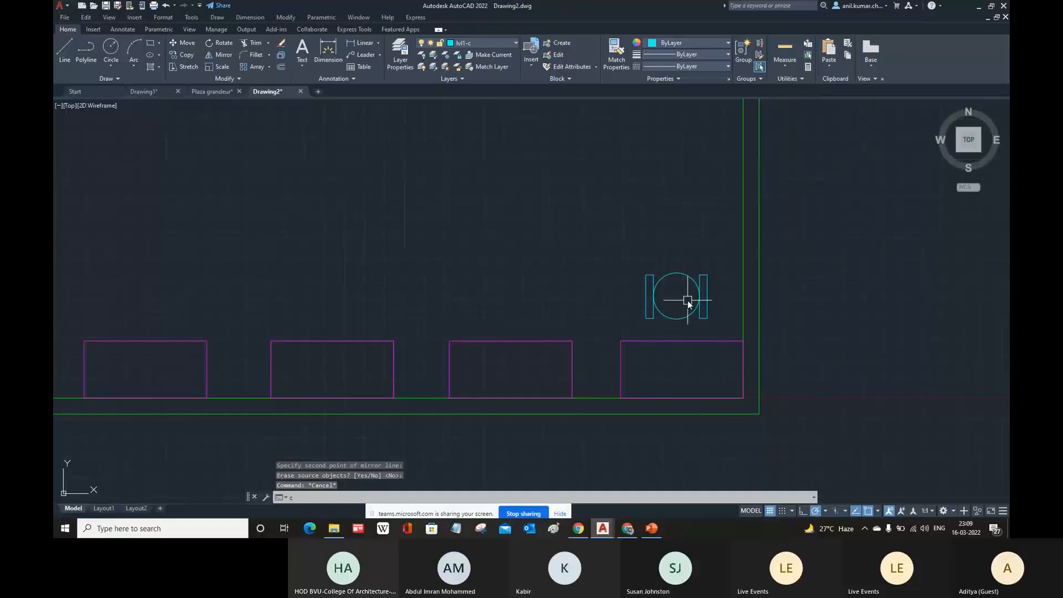
key(Return)
click(677, 296)
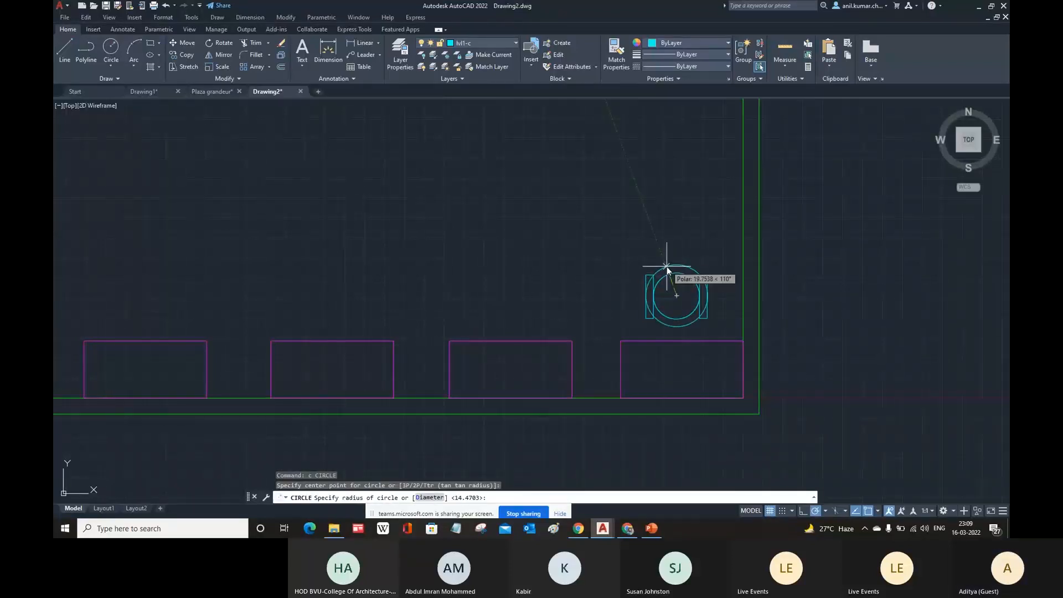
click(670, 266)
key(Return)
click(677, 296)
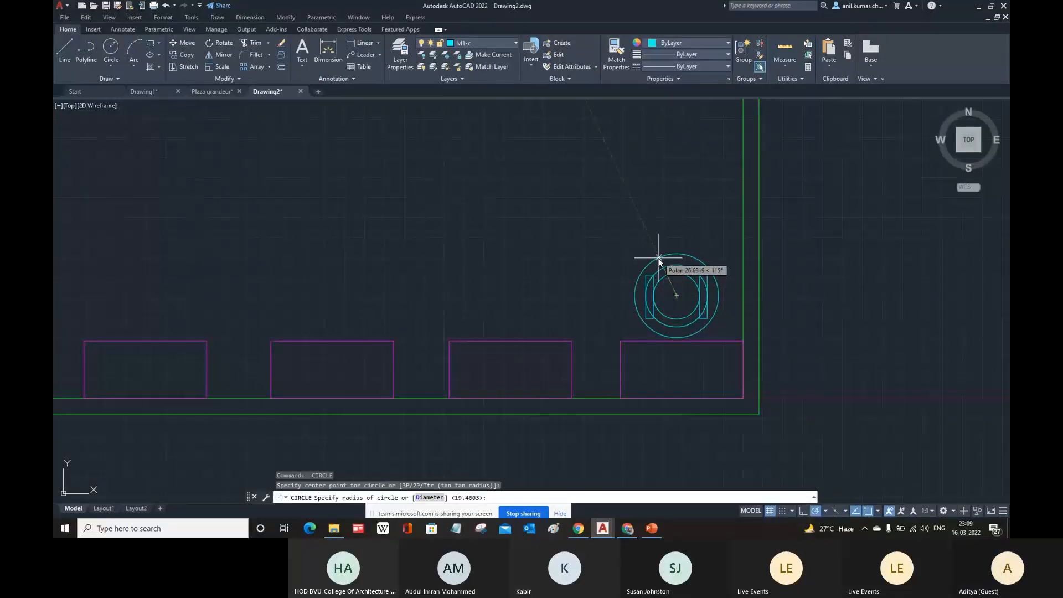
click(660, 260)
Draw a line from the circles' common centre to the outermost circle at 50°
text(l)
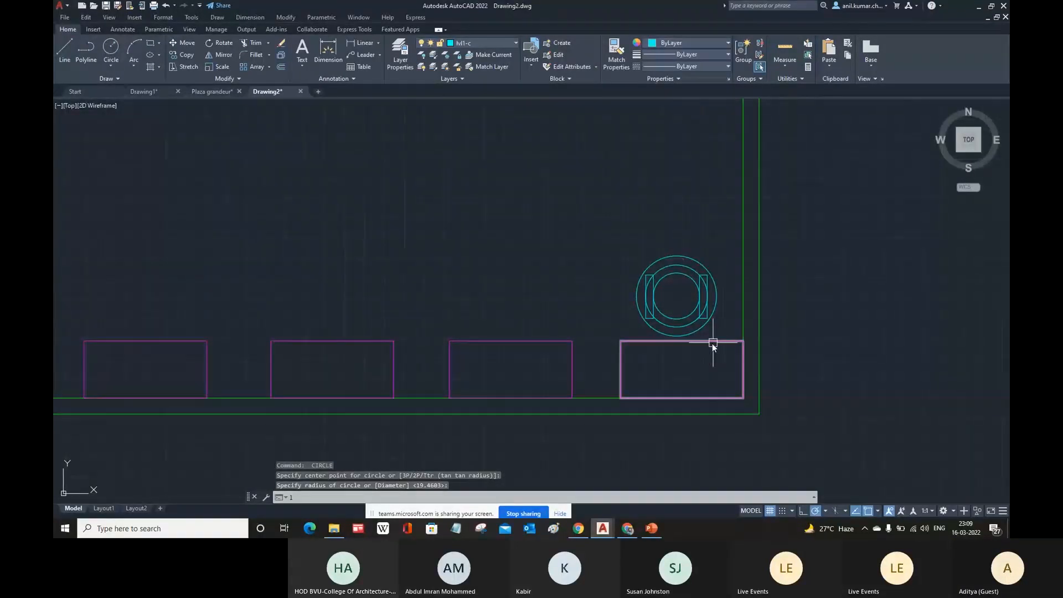
key(Return)
click(674, 297)
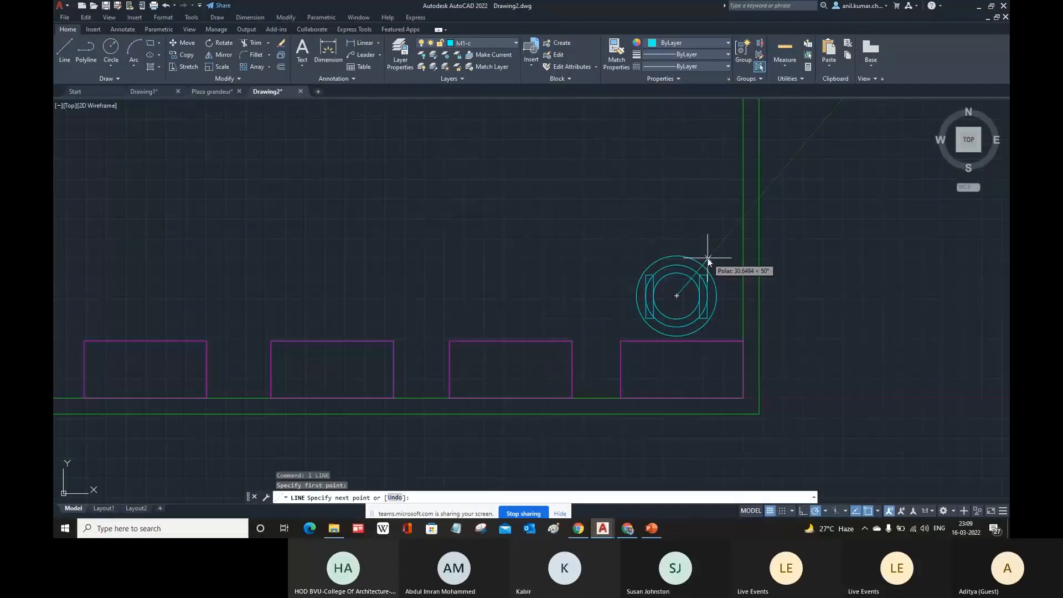
click(708, 269)
key(Escape)
Mirror the angled line across the chair's vertical centre line, keeping the original
text(mi)
key(Return)
click(708, 269)
key(Return)
click(678, 296)
click(679, 314)
key(Return)
Trim the outer circles and both angled lines to leave a curved backrest between the two largest circles
text(tr)
key(Return)
scroll(703, 279, up, 5)
click(716, 214)
click(481, 208)
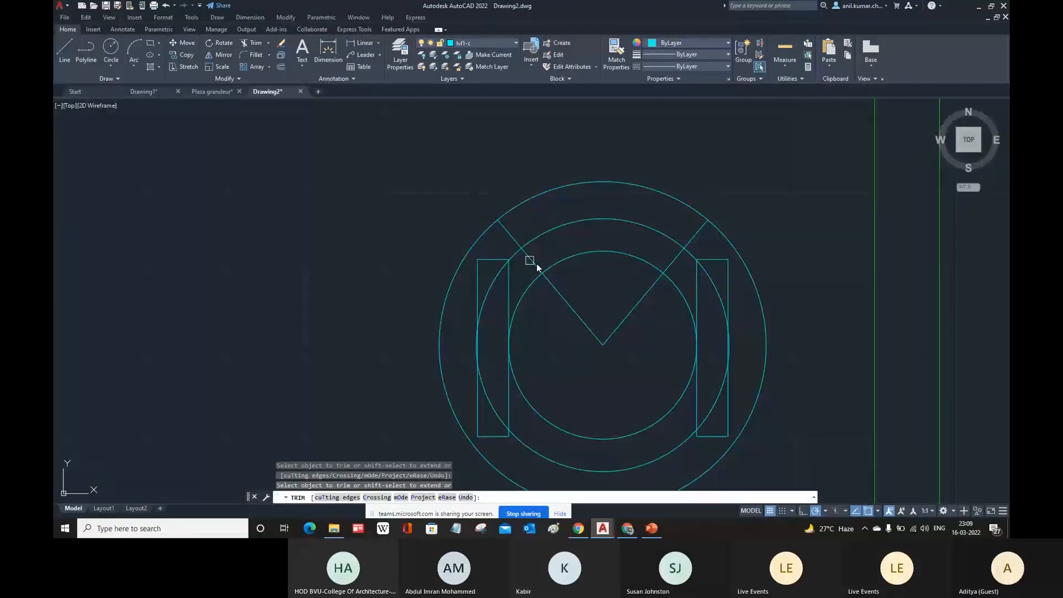
click(668, 262)
click(692, 254)
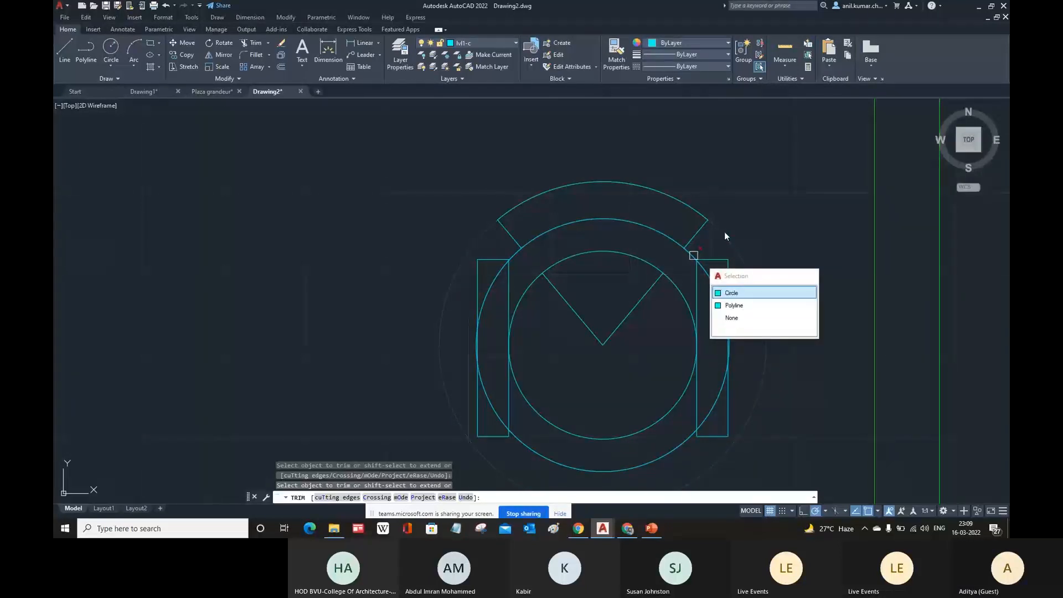
click(723, 232)
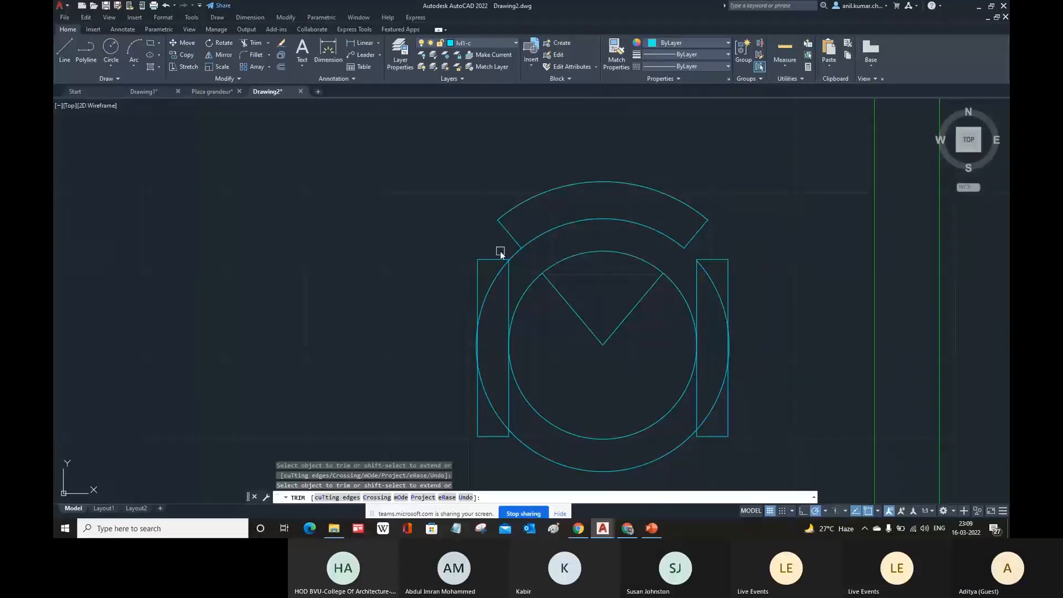
key(Return)
Erase the leftover V-shaped lines inside the seat circle and the remaining lower arc and line pieces around it
click(593, 363)
click(573, 309)
click(626, 338)
click(593, 302)
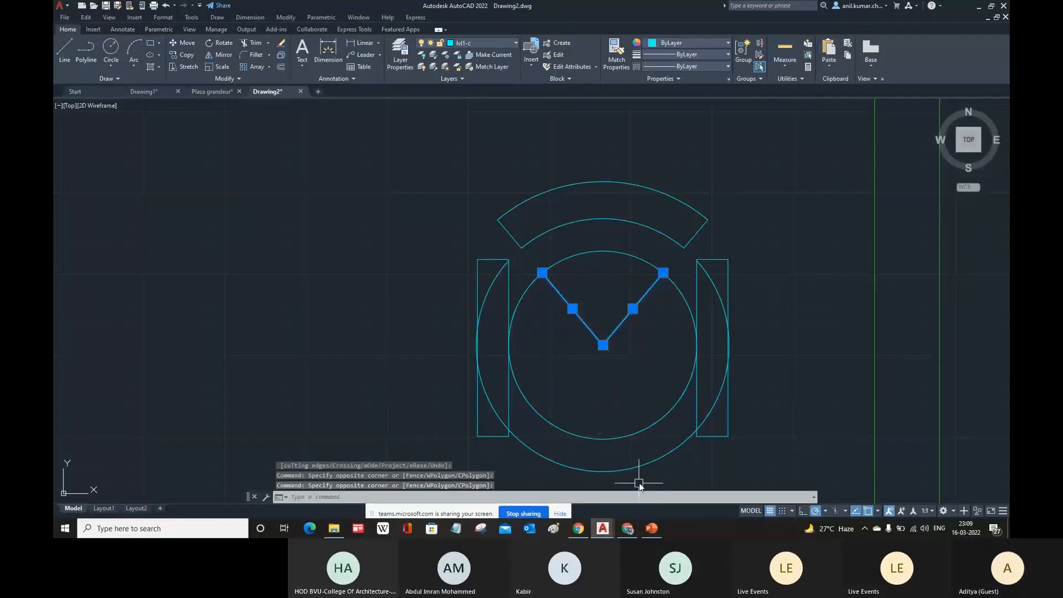
click(637, 475)
click(613, 404)
key(Escape)
click(637, 467)
key(Delete)
click(615, 330)
click(570, 304)
key(Delete)
scroll(586, 360, down, 6)
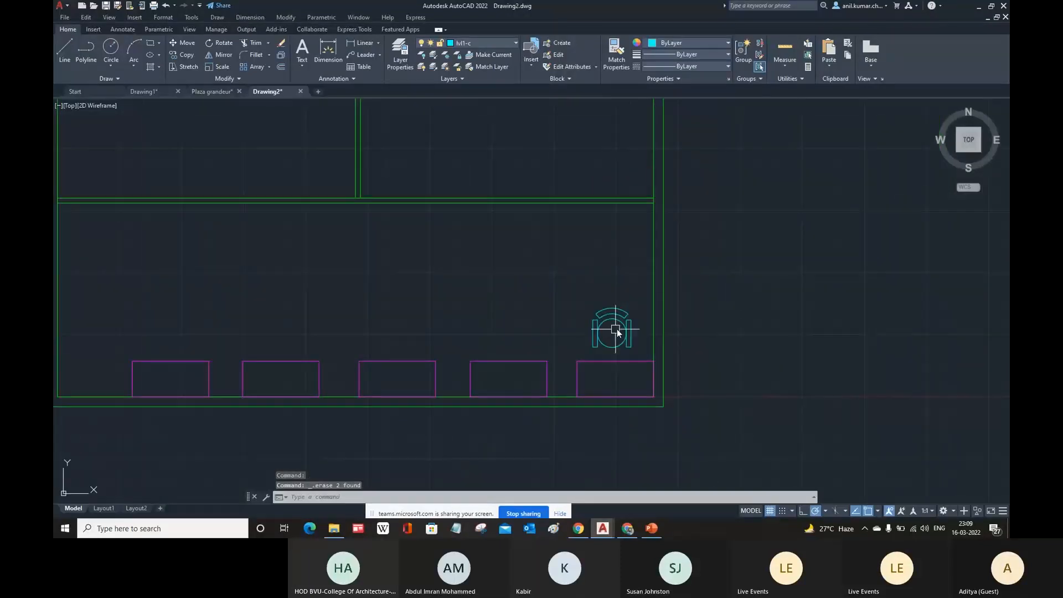
text(co)
key(Return)
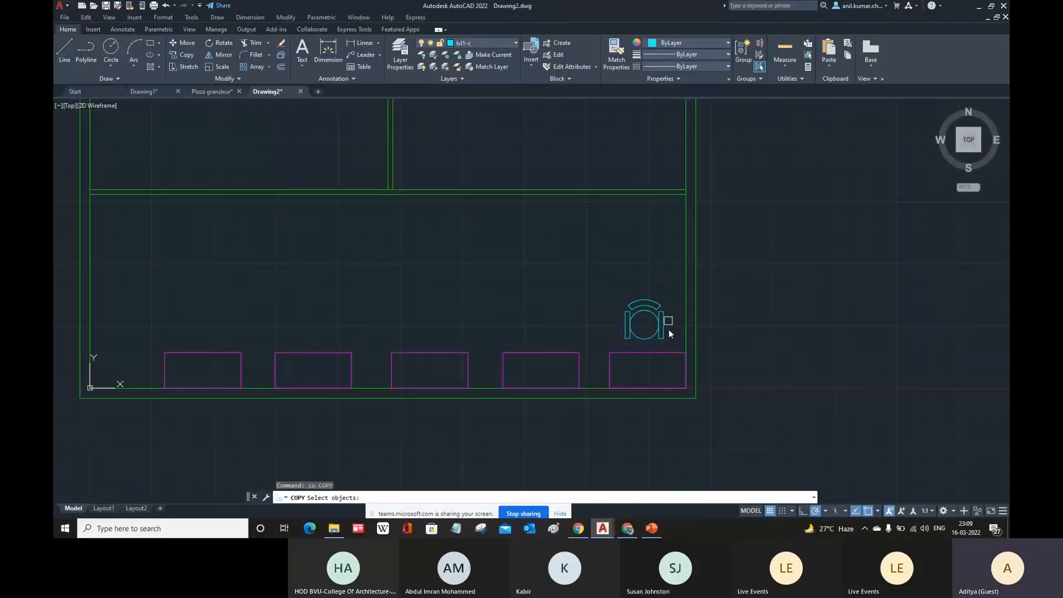
click(667, 353)
key(Escape)
key(Escape)
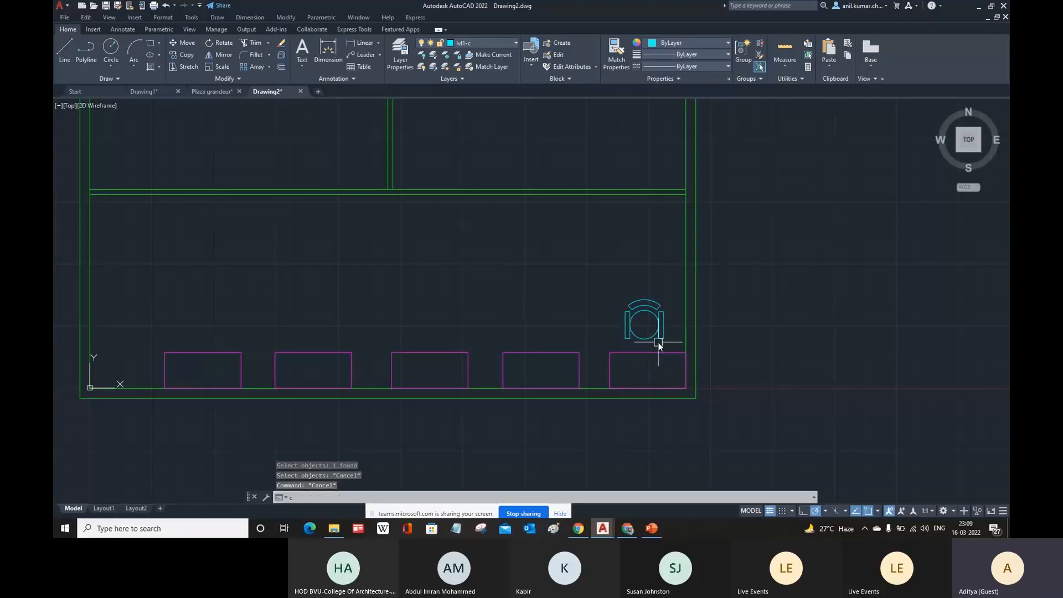
Copy the whole chair four times to the left, placing one above each remaining magenta table
text(co)
key(Return)
click(669, 345)
click(603, 290)
key(Return)
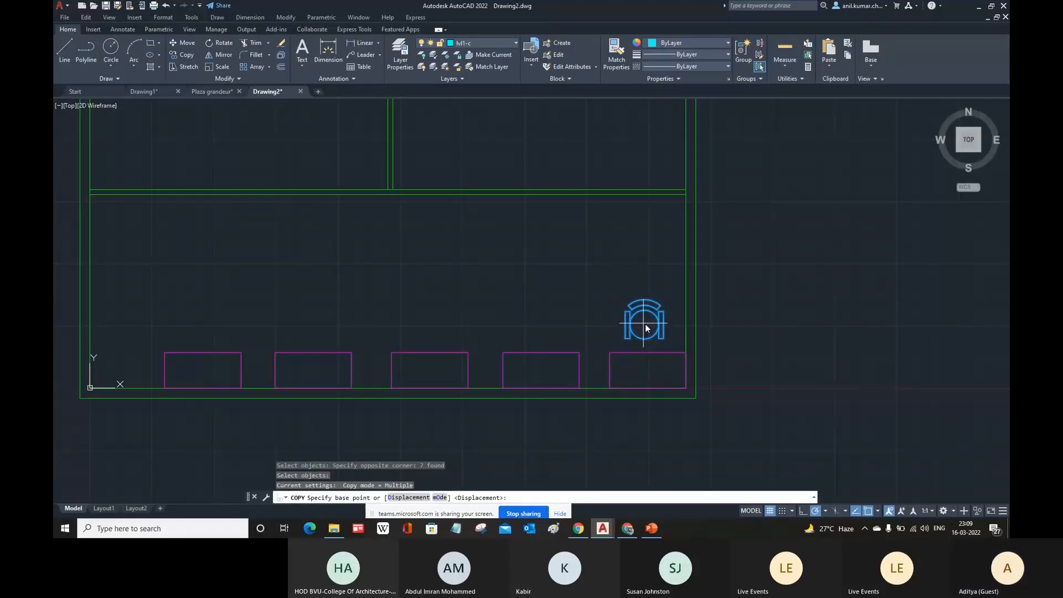
click(645, 326)
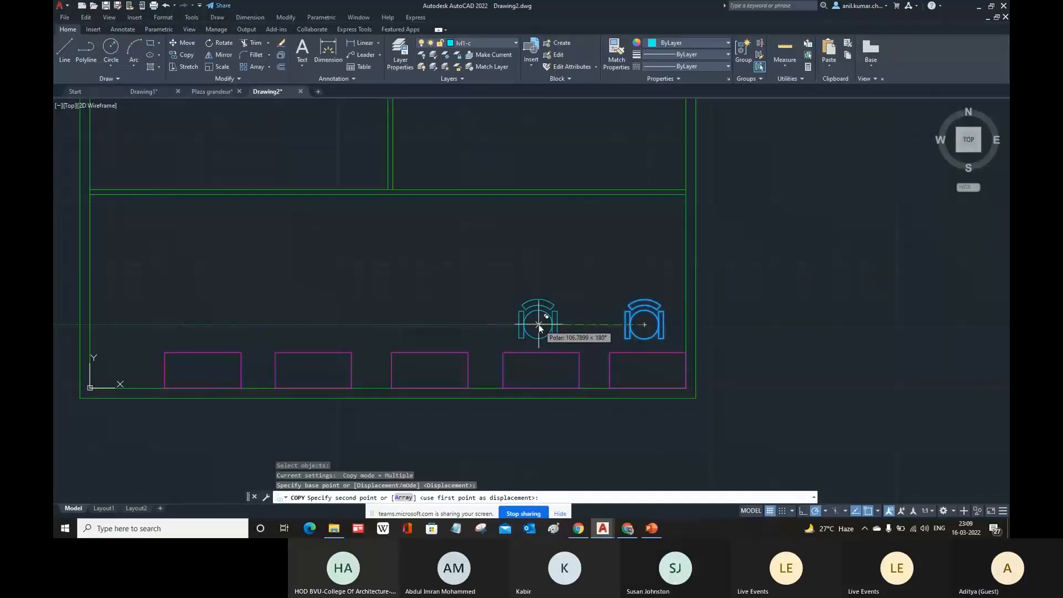
click(538, 326)
click(427, 325)
click(315, 326)
click(200, 325)
key(Escape)
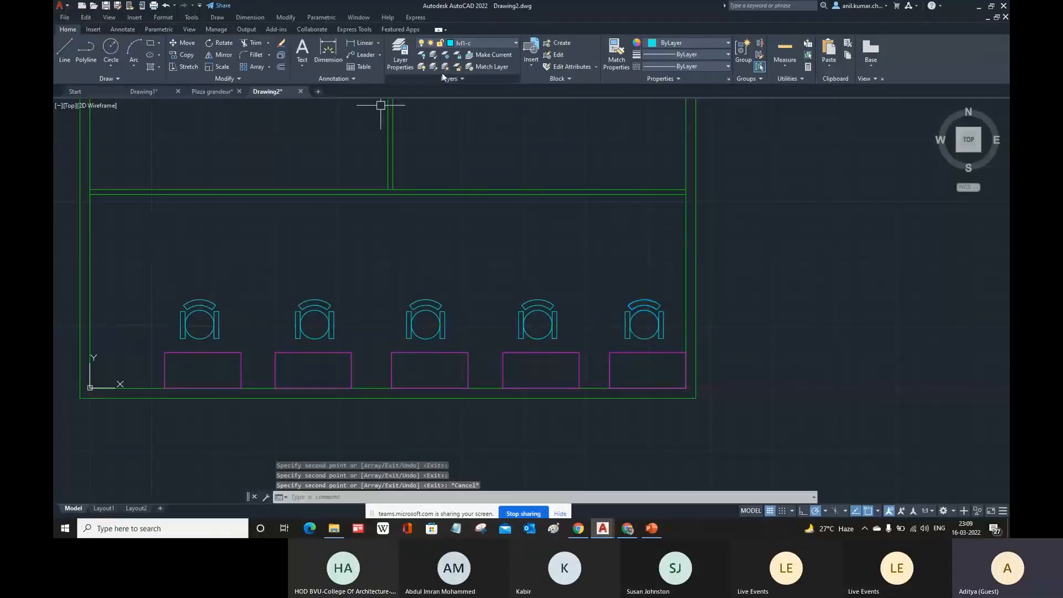
Make lvl2-a the current layer
click(493, 43)
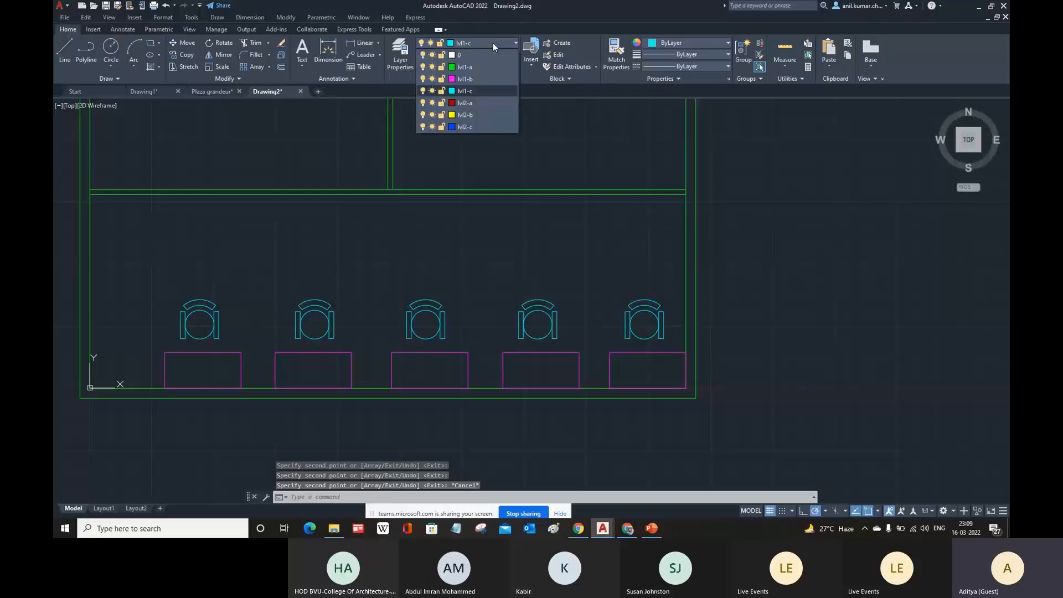
click(472, 103)
scroll(527, 316, down, 2)
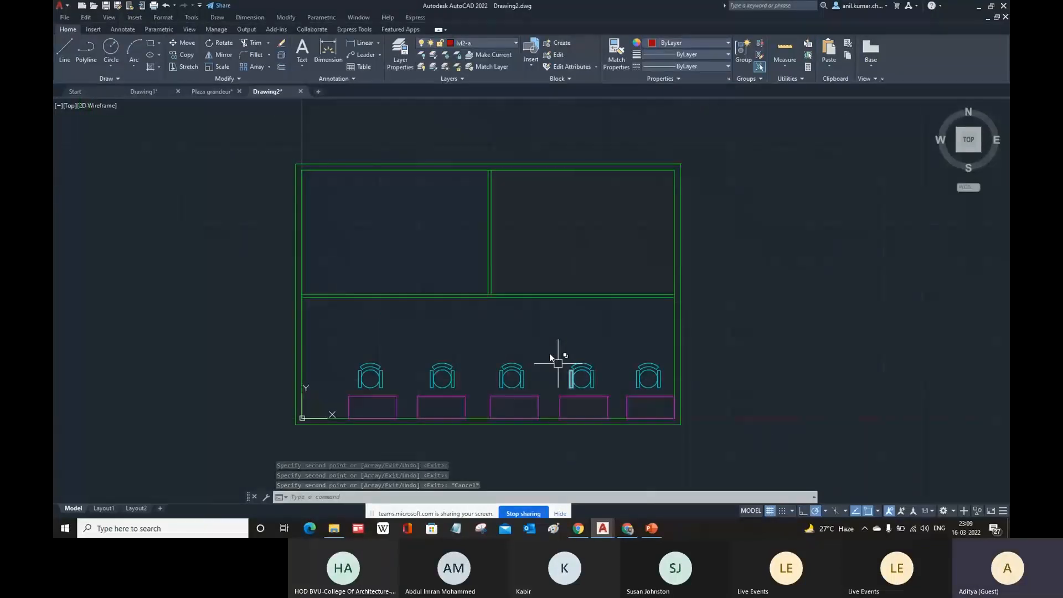
text(co)
key(Return)
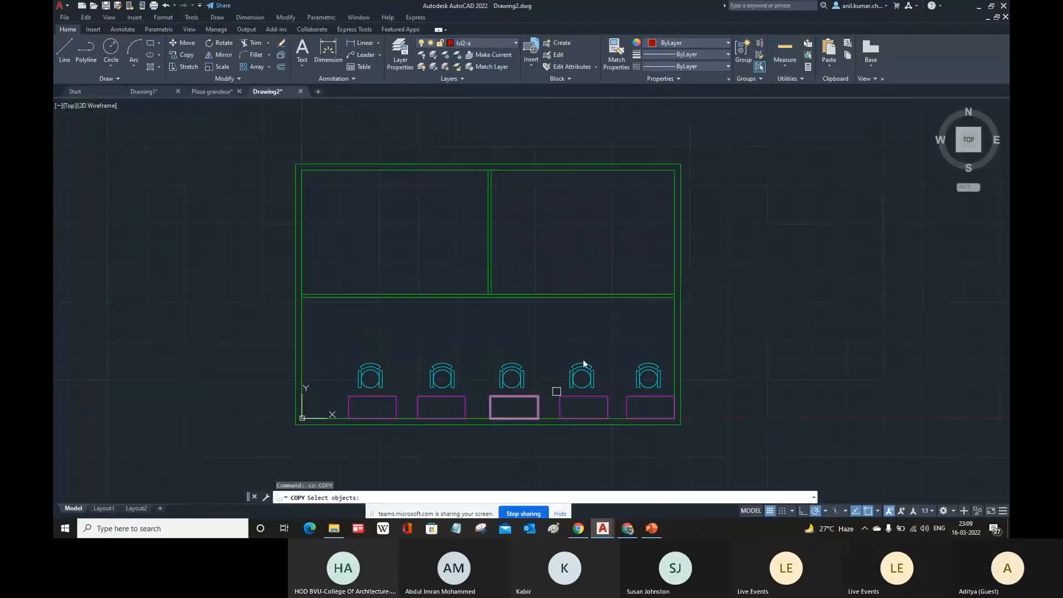
key(Escape)
text(rec)
key(Return)
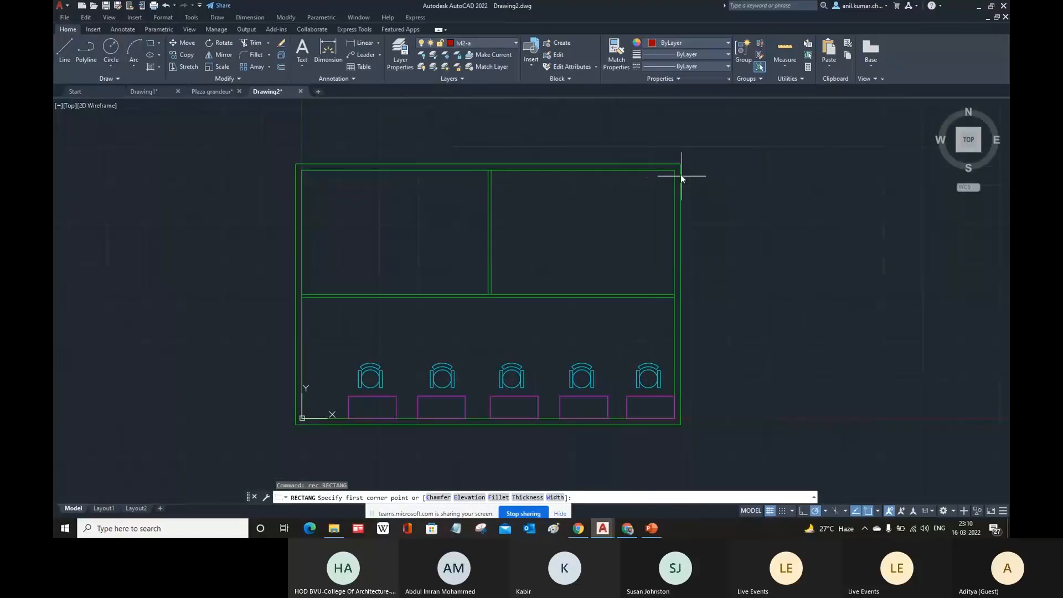
click(670, 177)
scroll(645, 179, up, 2)
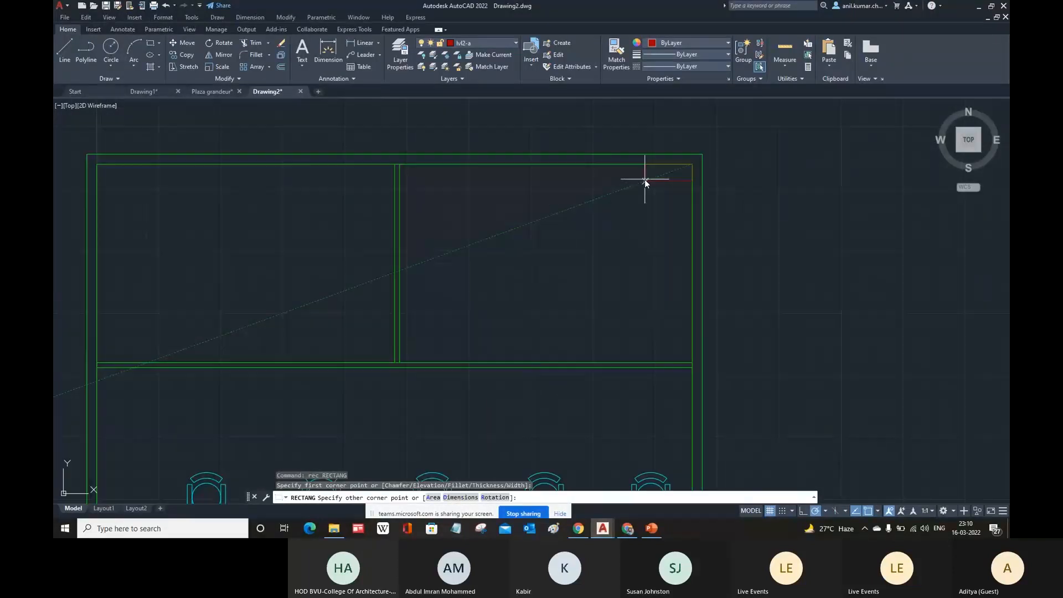
key(Return)
key(Escape)
Draw a rectangle near the upper-right room's top right corner, its opposite corner about 77 units away at 200°
key(Return)
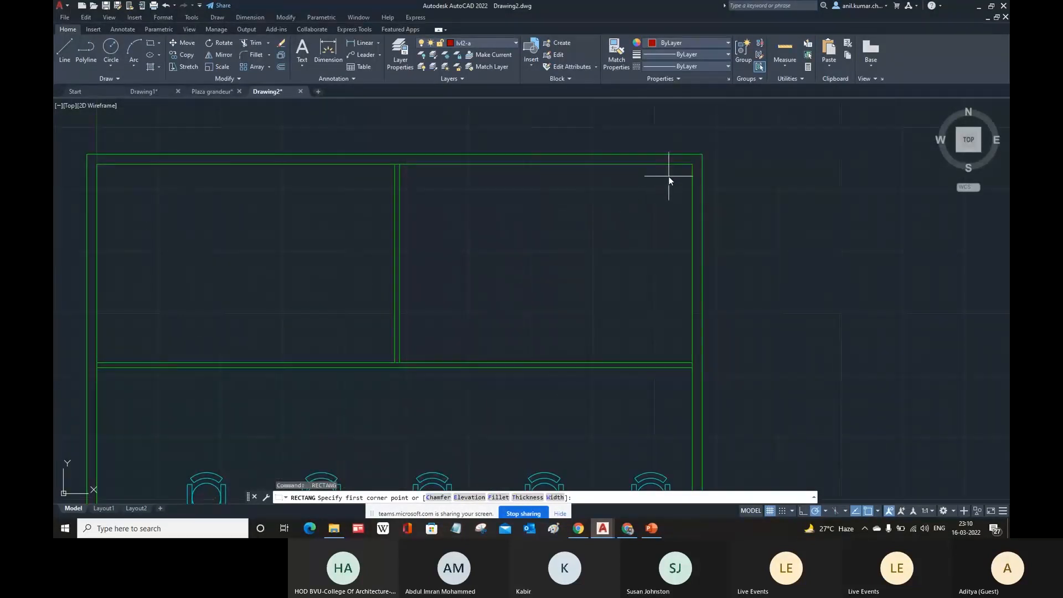
click(669, 176)
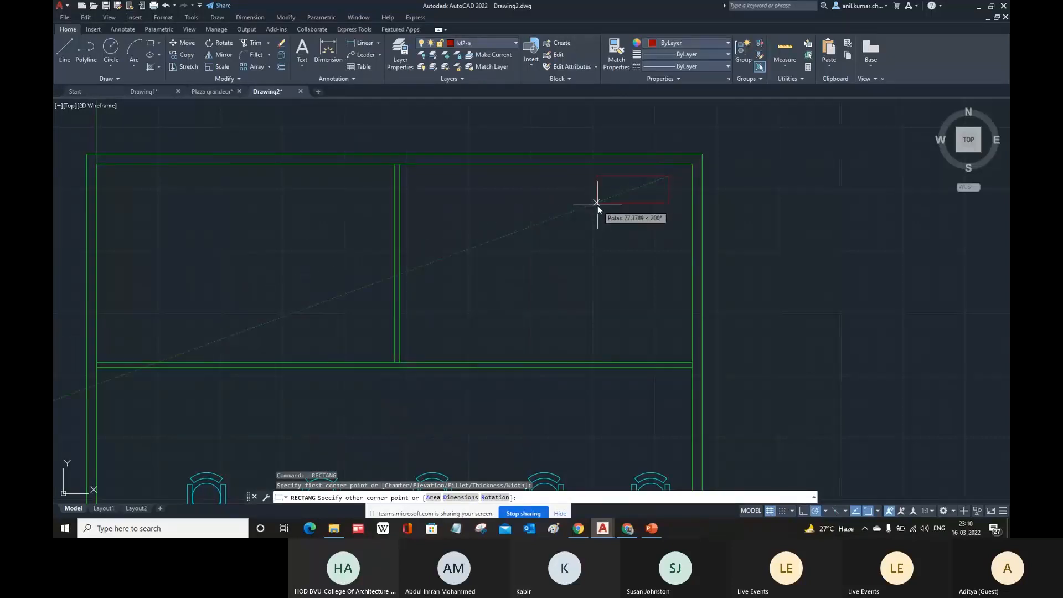
click(597, 205)
middle_drag(634, 256, 649, 297)
Copy the red rectangle three times to the left along the top wall, once in the same room and twice in the upper-left room
text(co)
key(Return)
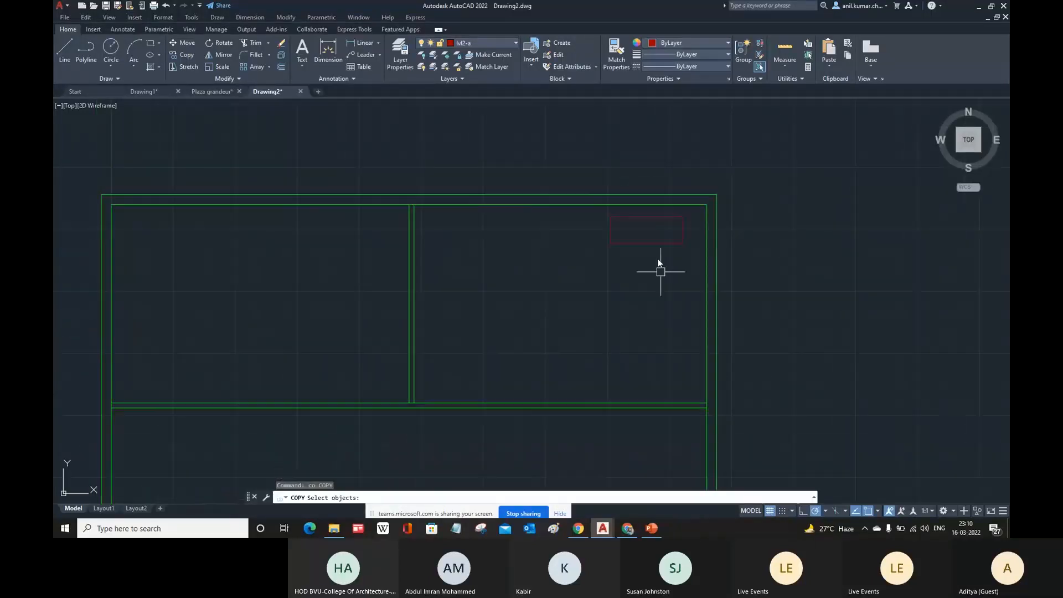
click(652, 243)
key(Return)
click(646, 229)
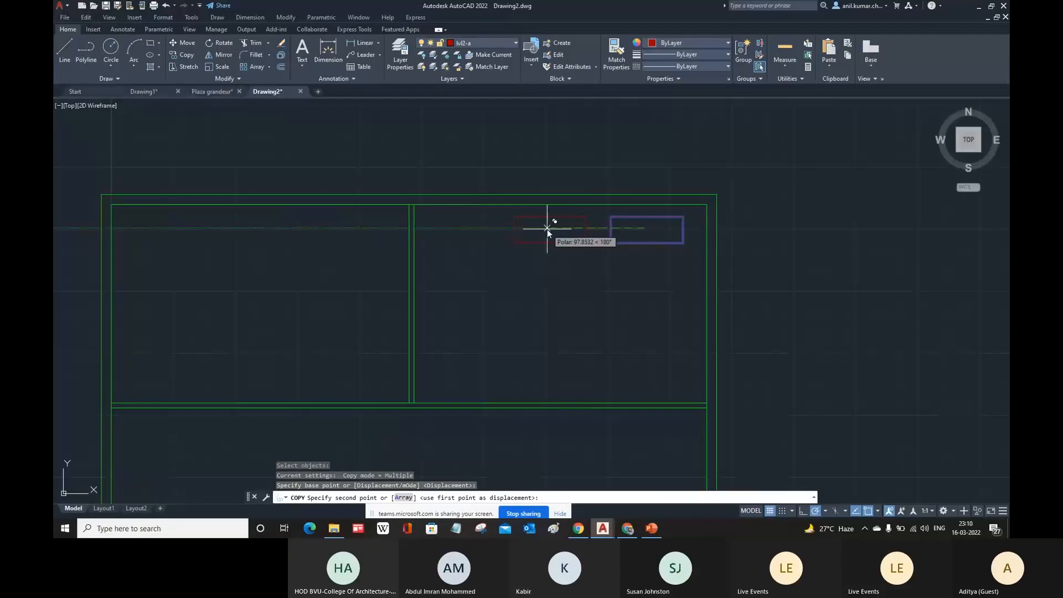
click(526, 229)
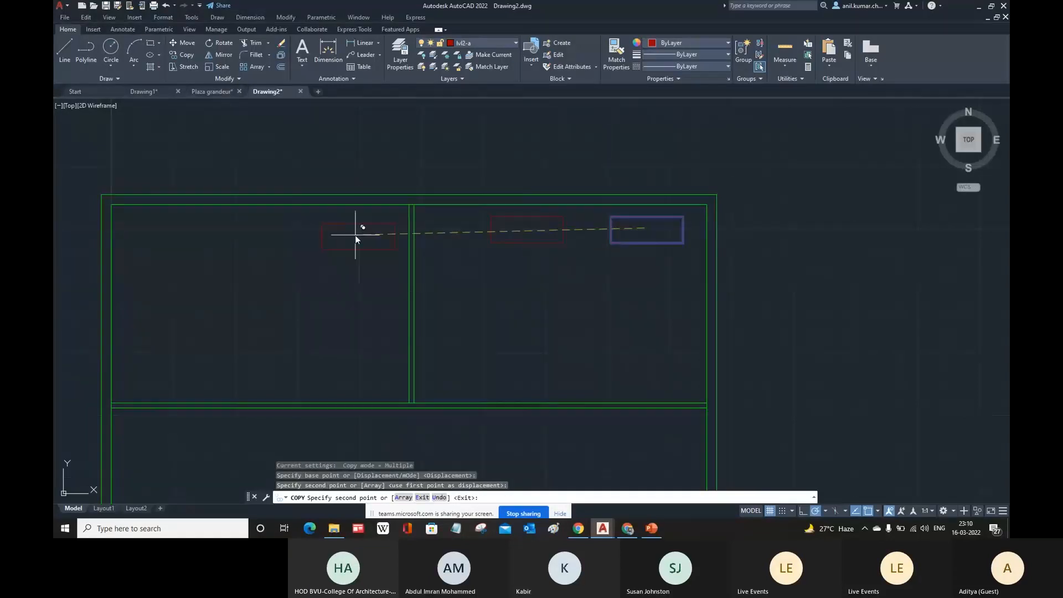
click(237, 231)
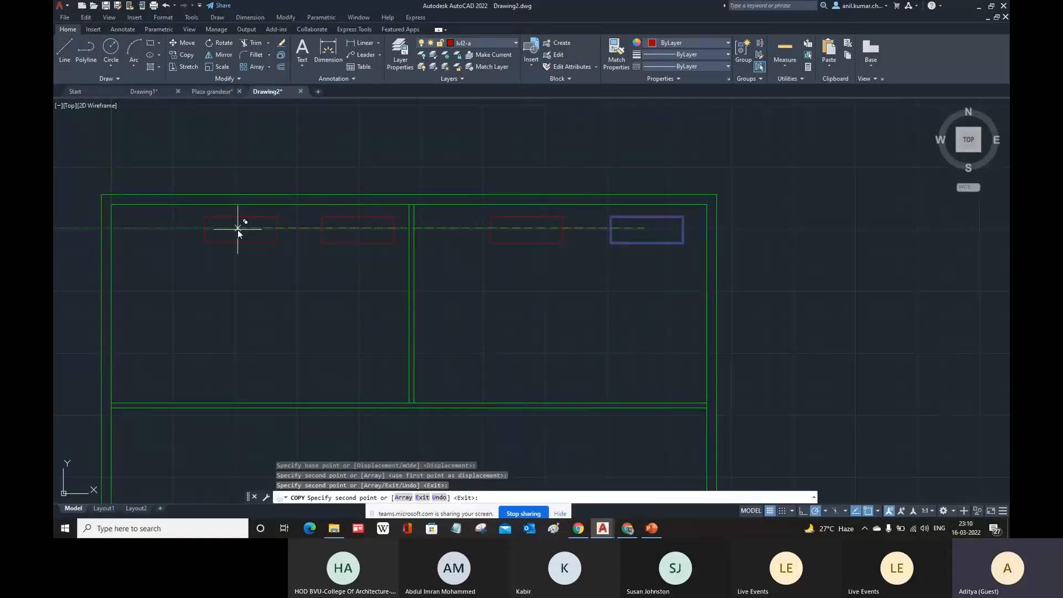
scroll(292, 242, down, 2)
scroll(382, 238, down, 2)
key(Escape)
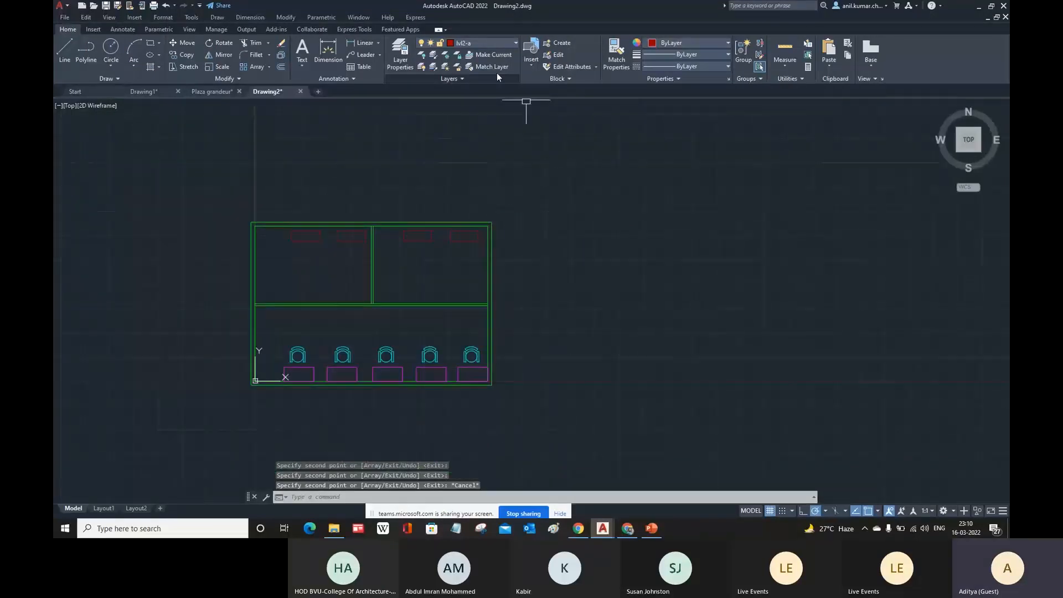
Make lvl2-b the current layer and draw a small rectangle just below the leftmost red rectangle
click(463, 42)
click(465, 70)
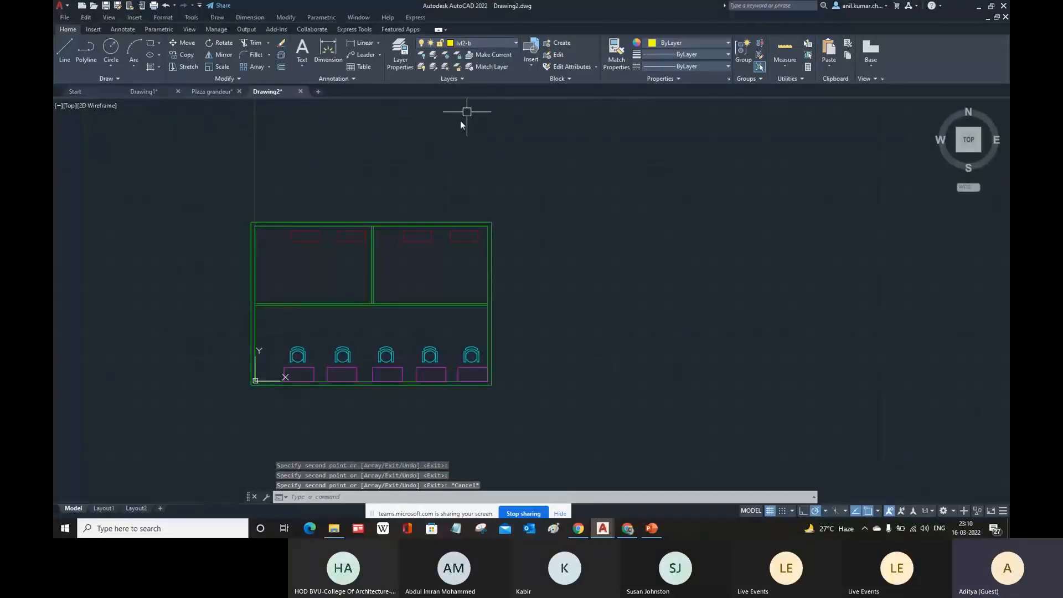
scroll(327, 279, up, 2)
mouse_move(339, 270)
middle_down()
mouse_move(406, 283)
mouse_move(431, 238)
middle_up()
scroll(431, 290, down, 1)
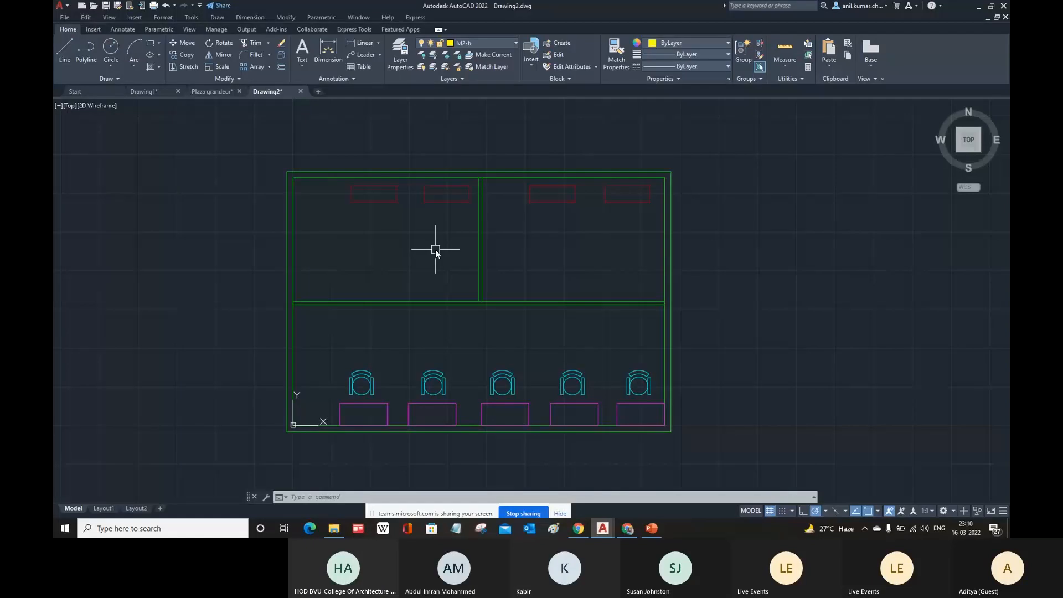
text(rec)
key(Return)
scroll(376, 222, up, 4)
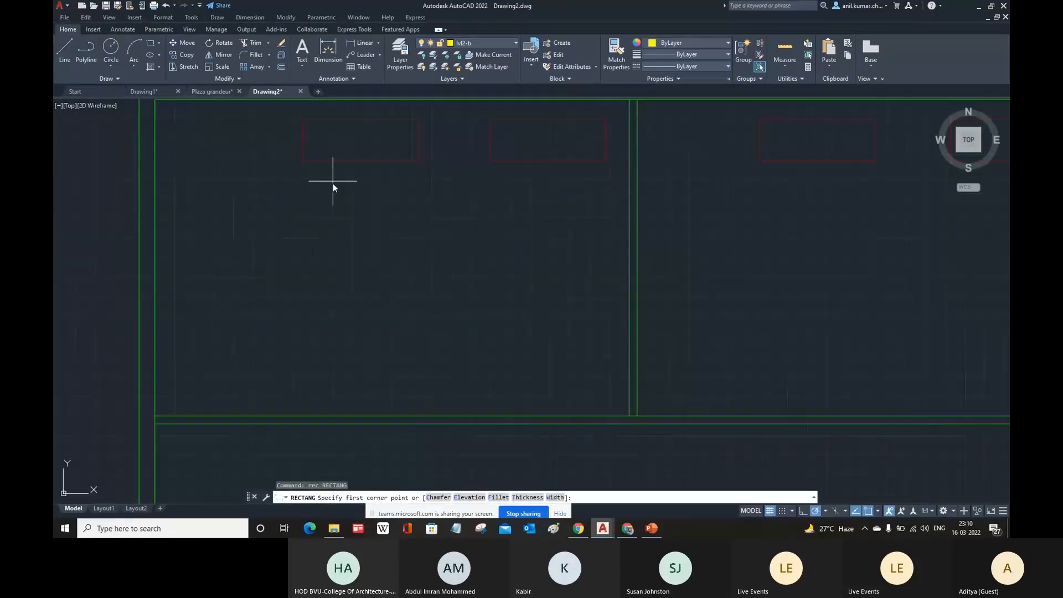
click(333, 185)
click(375, 221)
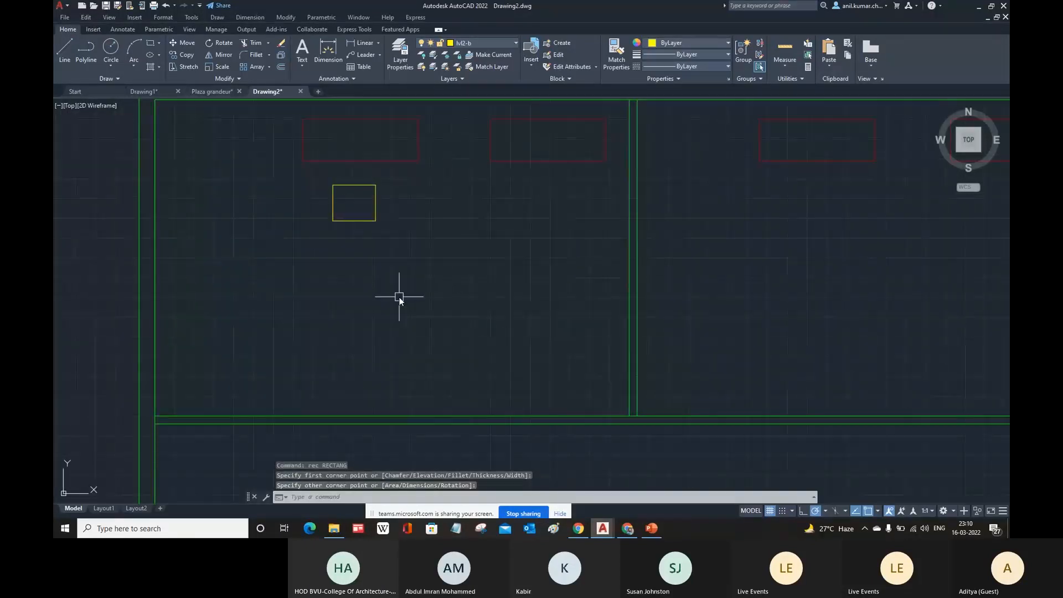
Offset the small yellow rectangle outward twice in succession at a distance of 1
text(O)
key(Return)
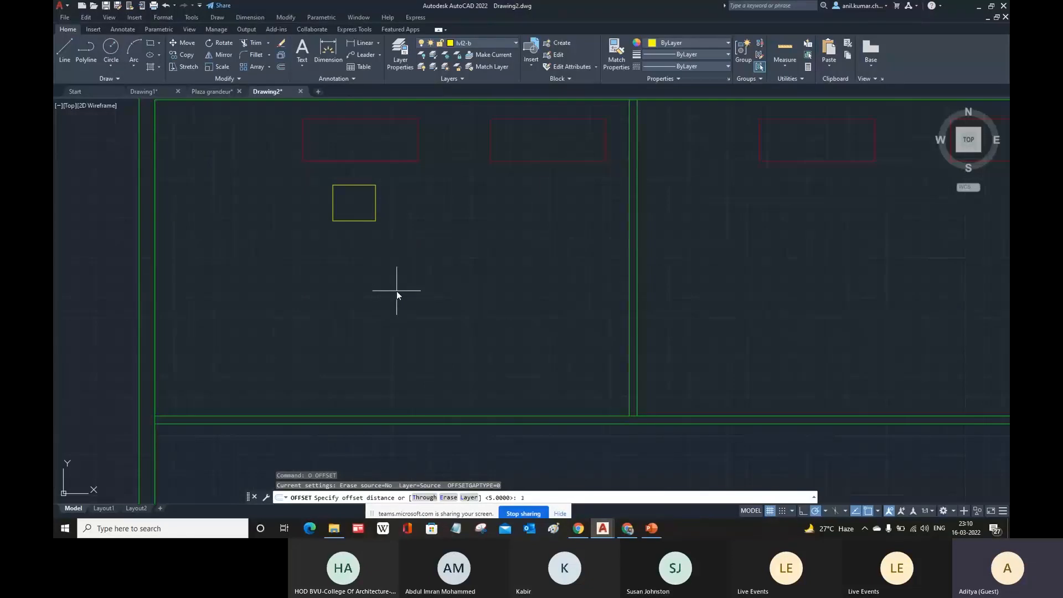
text(1)
key(Return)
click(376, 216)
click(383, 204)
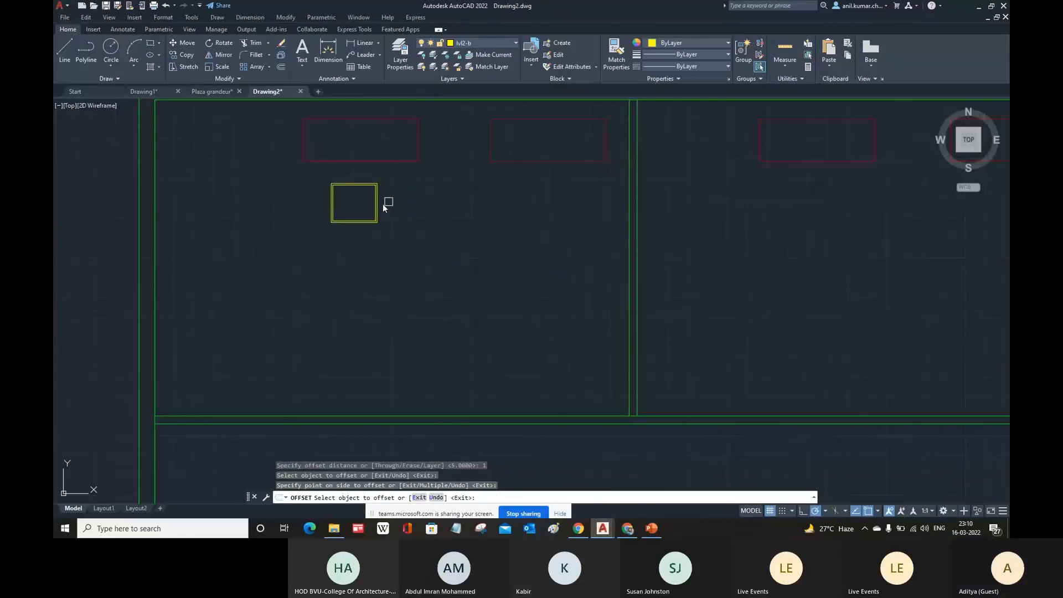
click(381, 204)
click(387, 208)
Offset the outermost yellow rectangle outward and the innermost one inward, each by 1
scroll(382, 209, up, 6)
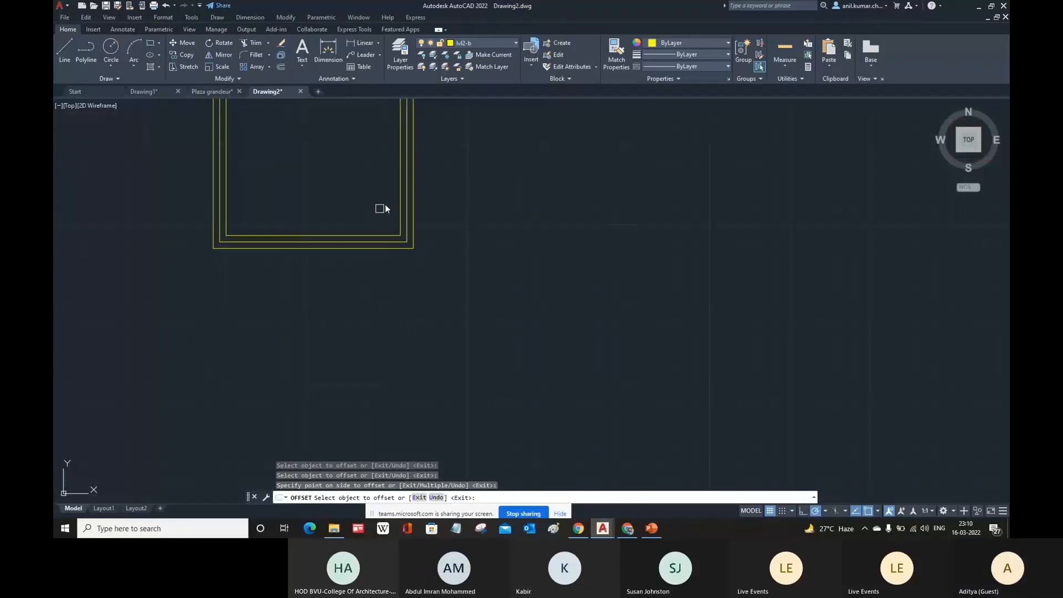
click(413, 195)
click(482, 195)
click(400, 191)
click(375, 203)
key(Escape)
Copy the nested yellow rectangles from the leftmost position to below each of the other three red rectangles, keeping them in one row
scroll(423, 282, down, 8)
text(co)
key(Return)
click(391, 311)
click(370, 279)
key(Return)
click(376, 289)
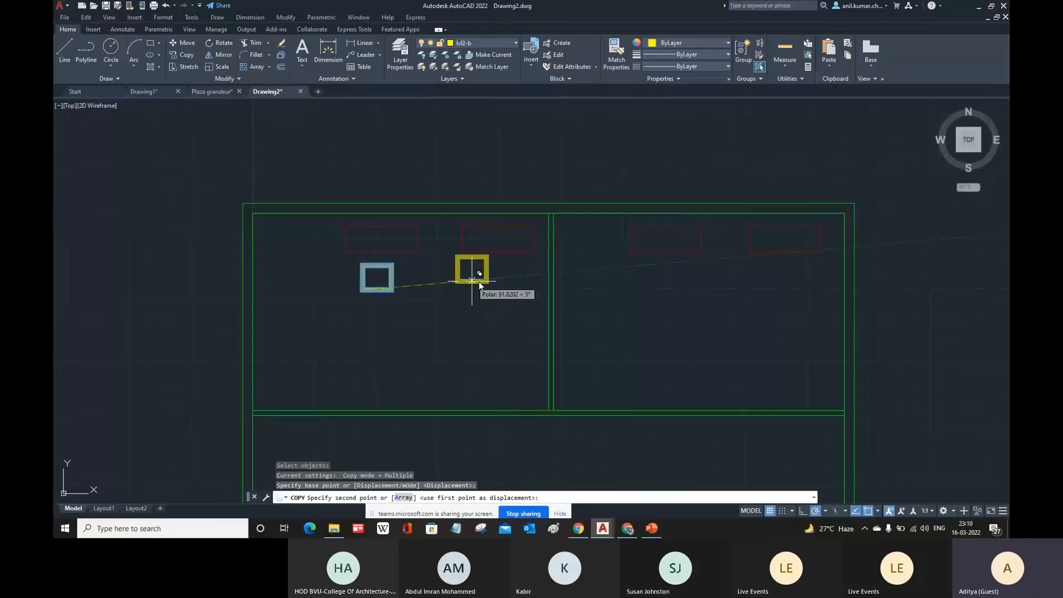
click(487, 289)
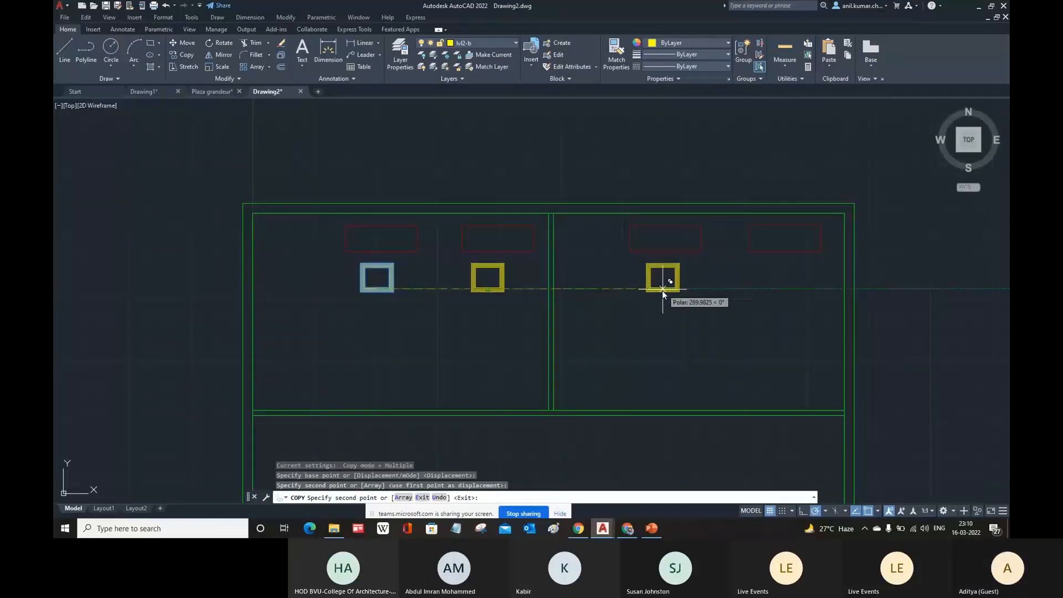
click(662, 289)
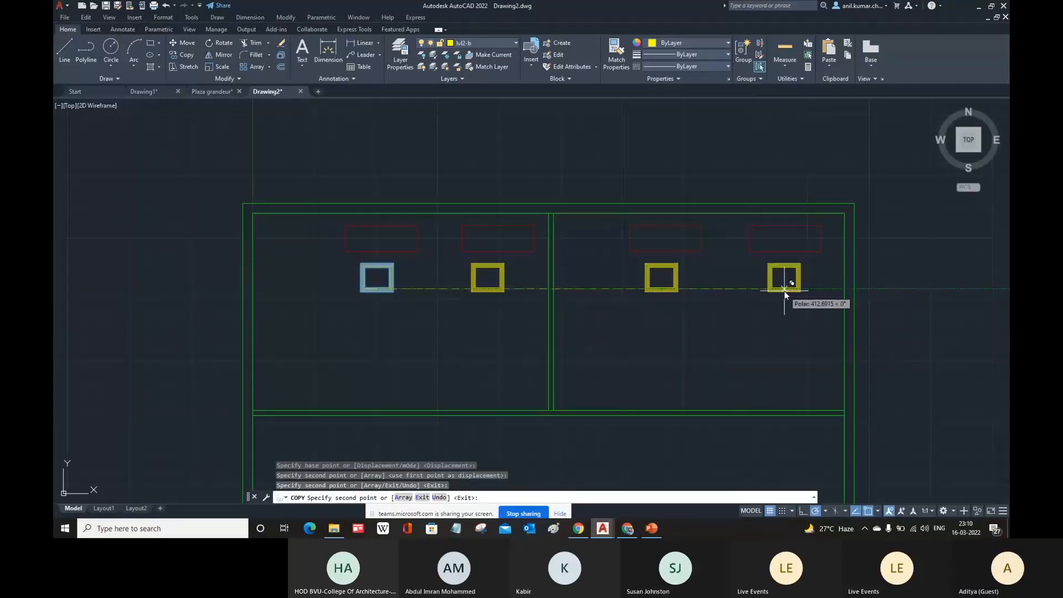
click(784, 289)
key(Escape)
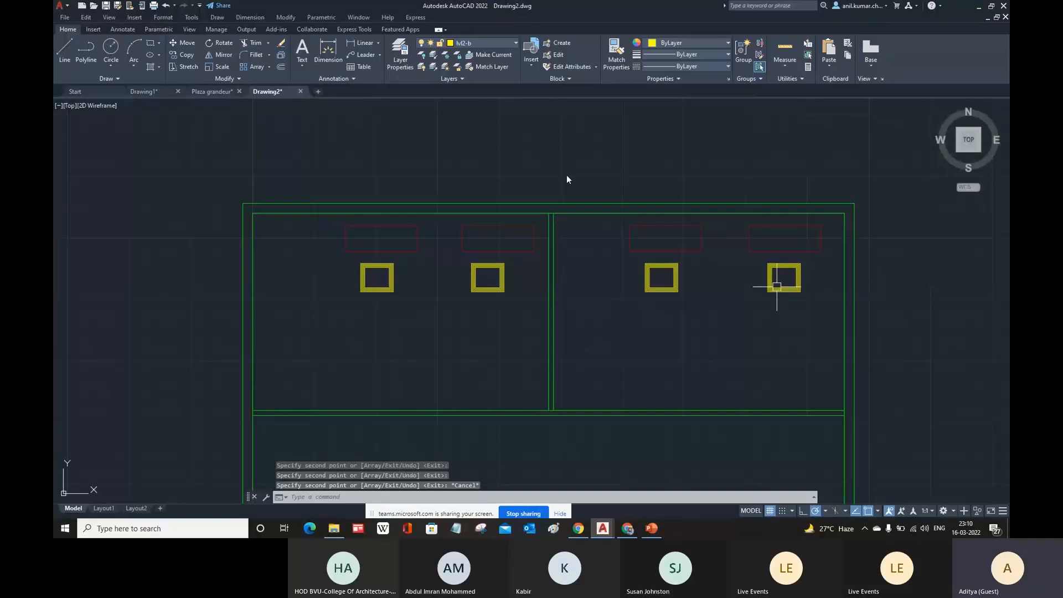
Make lvl2-c the current layer and add linear dimensions for the plan's overall width above it and overall height along its right side
click(503, 44)
click(474, 127)
scroll(476, 138, down, 4)
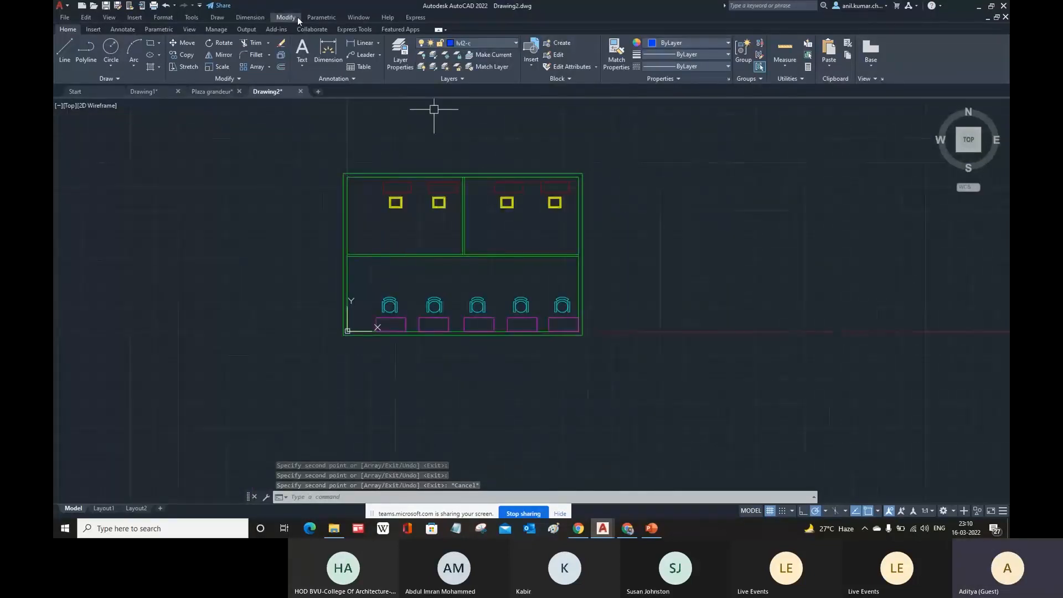
click(261, 20)
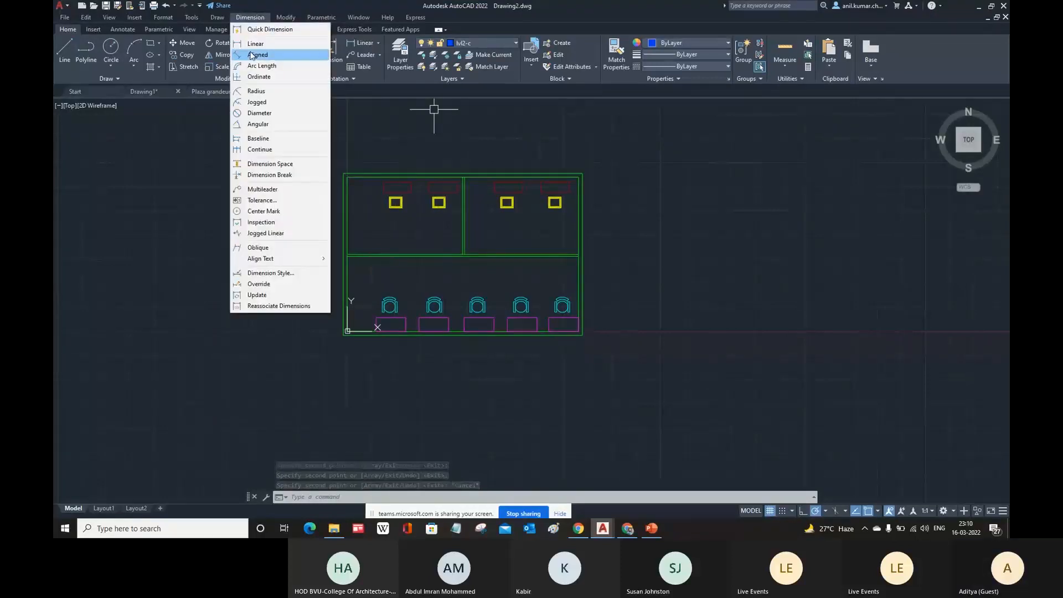
click(255, 44)
click(343, 173)
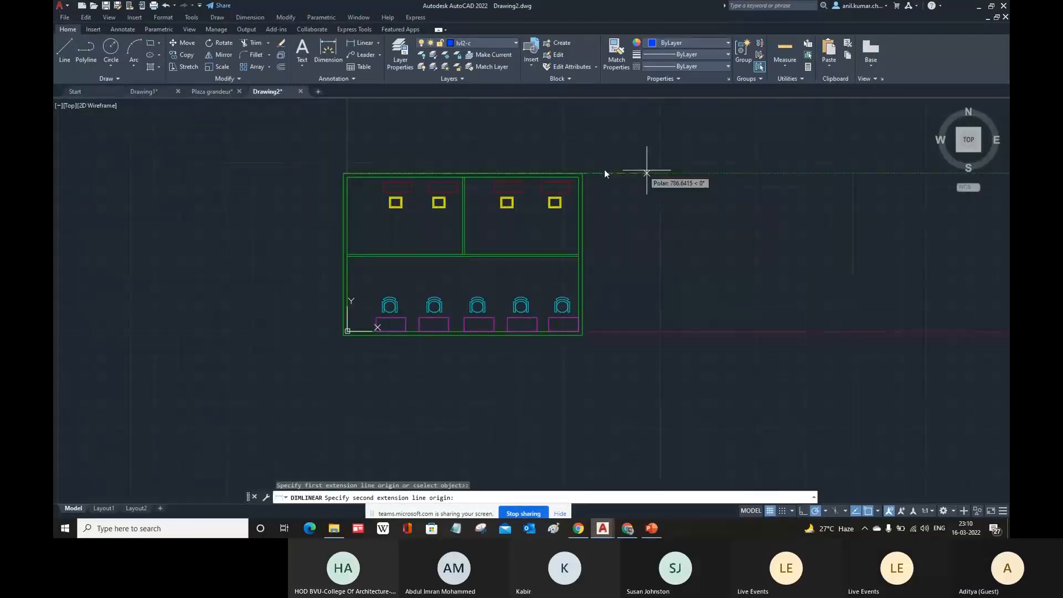
key(Escape)
key(space)
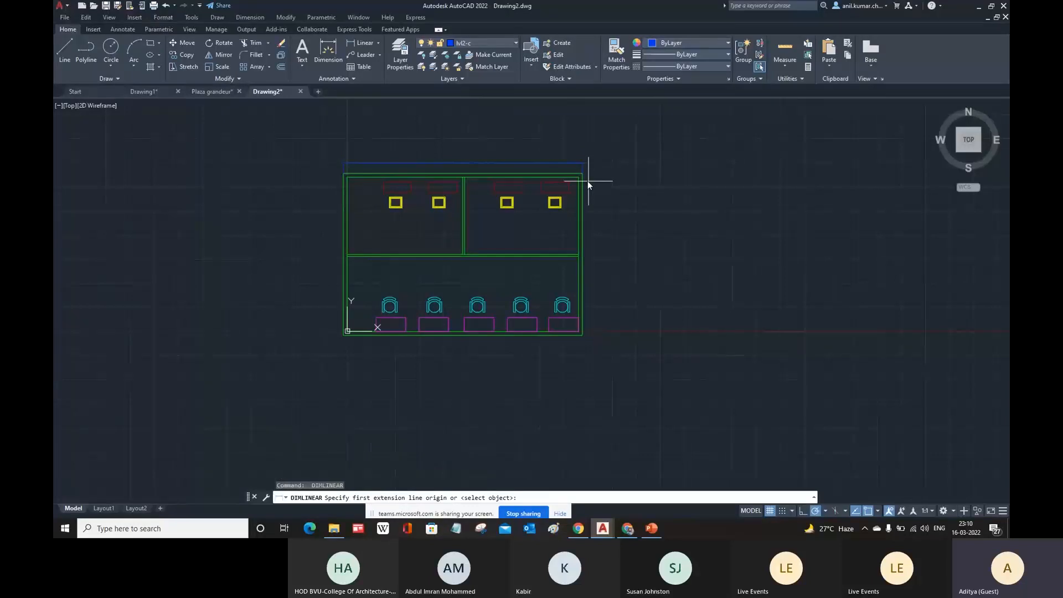
click(582, 335)
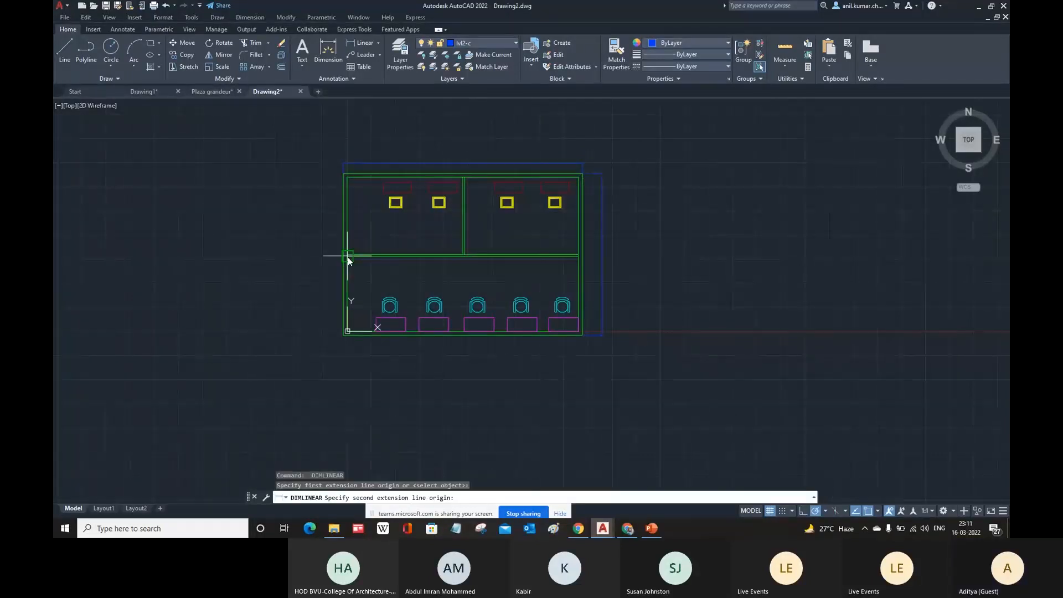
Add linear dimensions for the widths of the two upper rooms, aligned just below the horizontal partition wall
click(446, 267)
key(Escape)
key(space)
scroll(458, 268, up, 4)
click(479, 237)
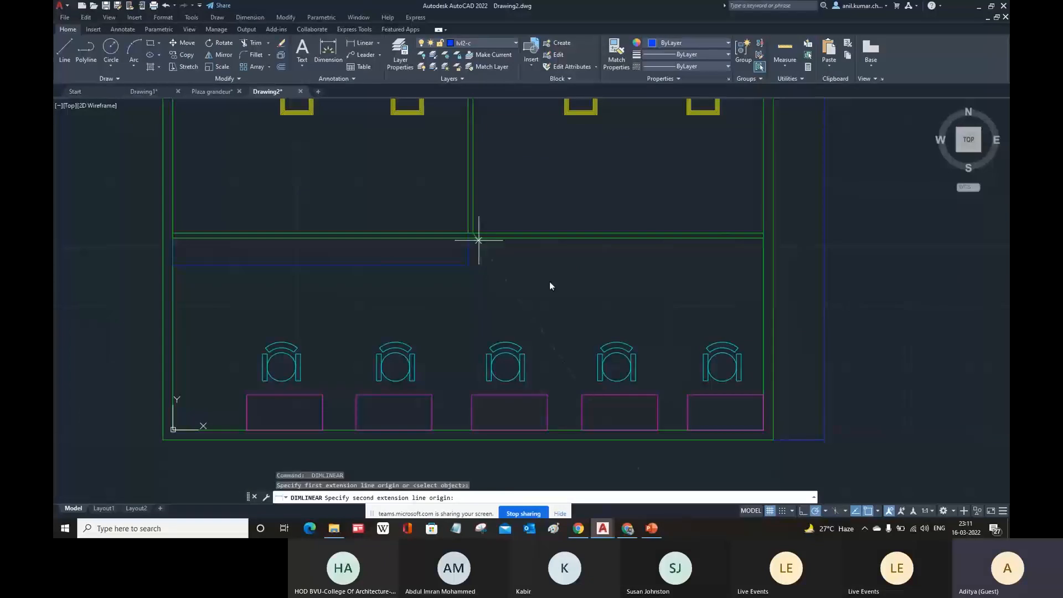
click(768, 233)
click(468, 266)
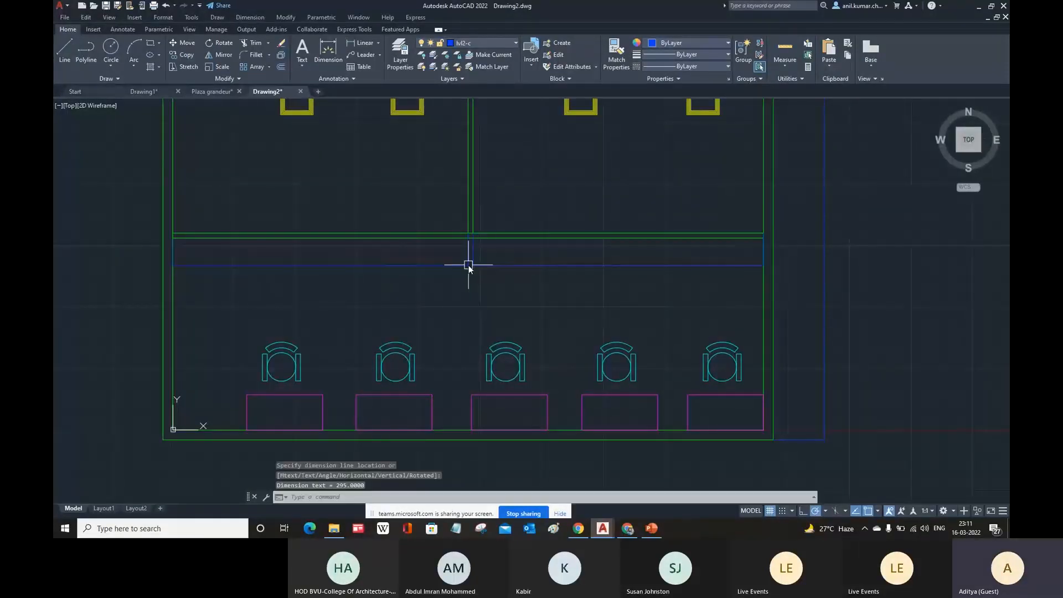
scroll(468, 266, down, 4)
key(Escape)
key(Escape)
Modify the Standard dimension style's primary units to suppress leading and trailing zeros and use a precision of 0.00
text(d)
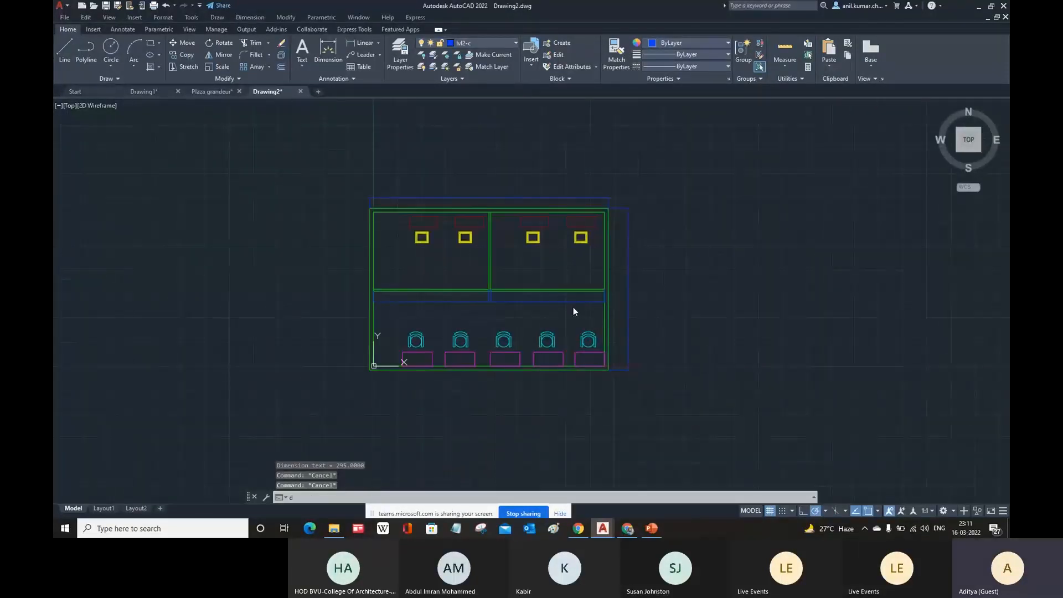
key(Return)
click(636, 242)
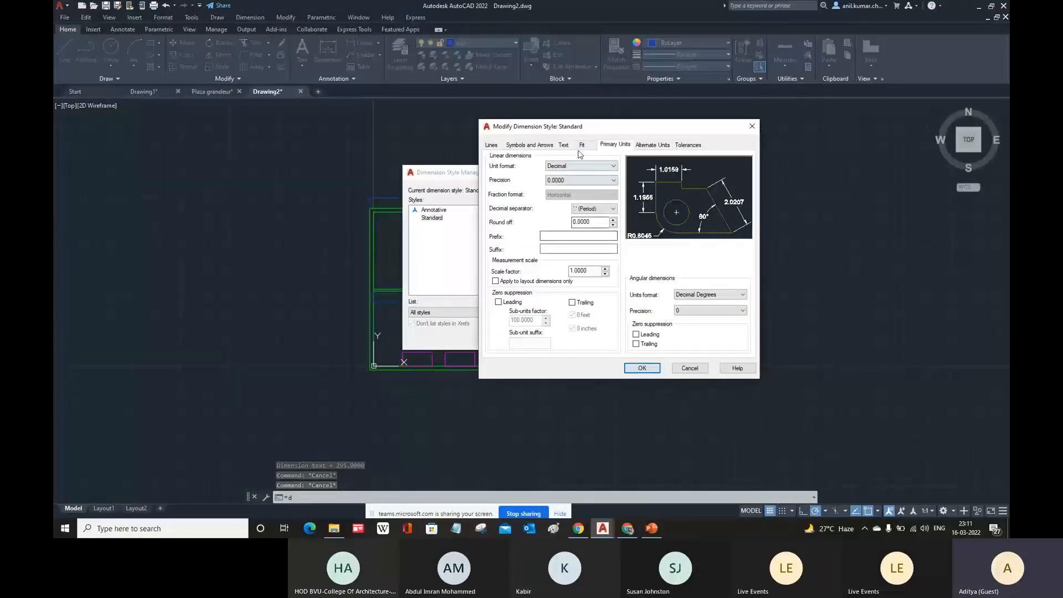
click(499, 302)
click(572, 303)
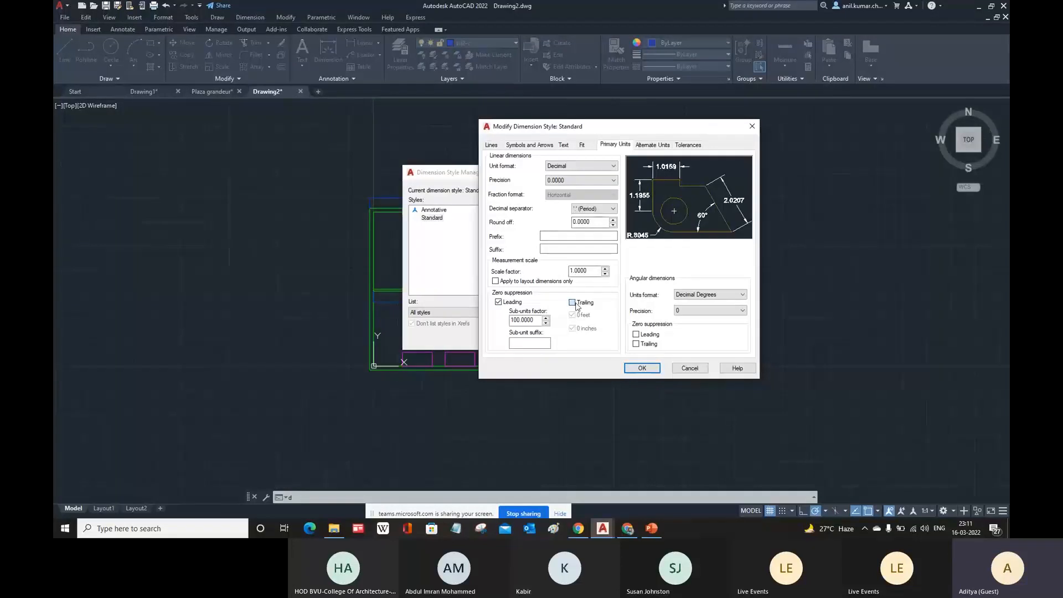
click(576, 180)
click(576, 202)
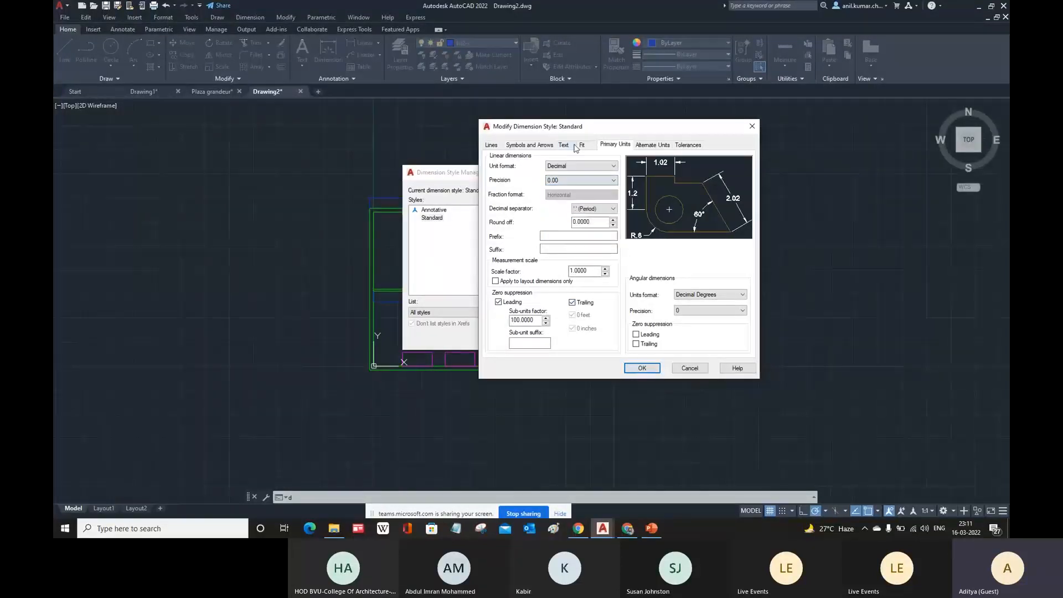
Set the Standard dimension style's overall scale to 30 and apply the style changes
click(581, 145)
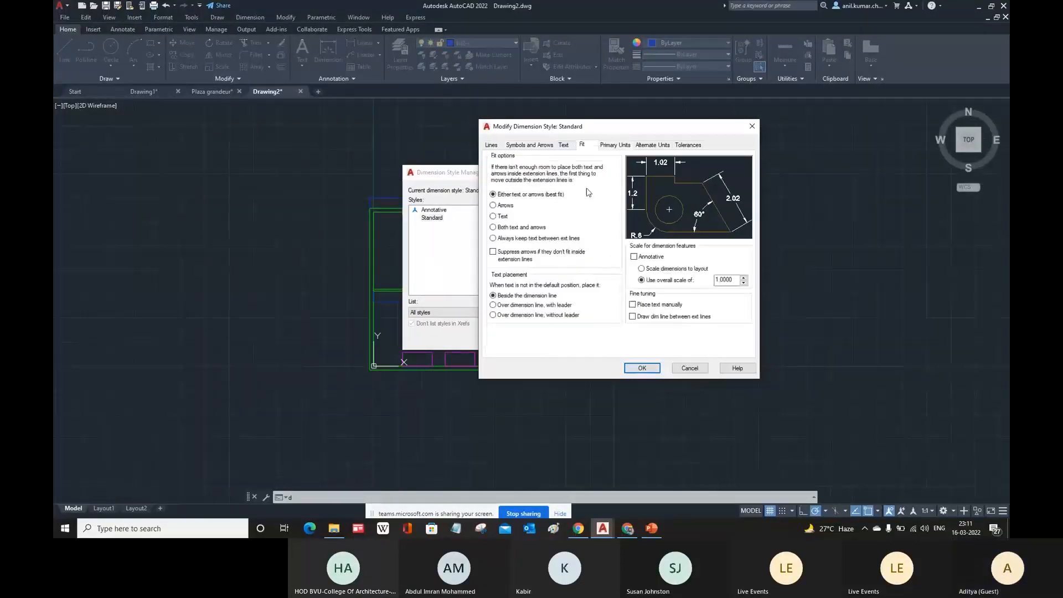
double_click(722, 279)
text(10)
key(BackSpace)
key(BackSpace)
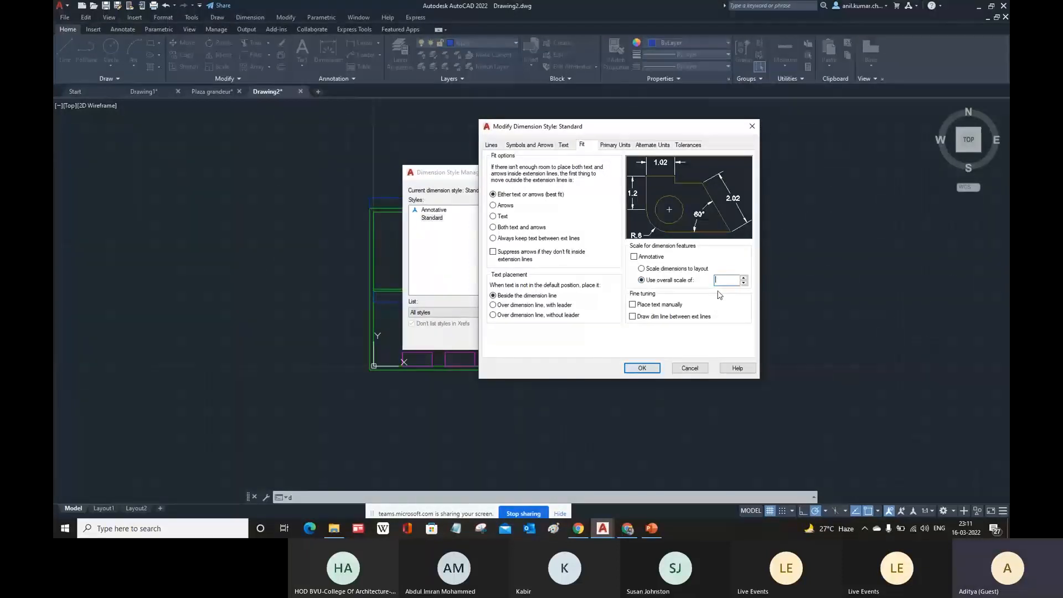
click(642, 368)
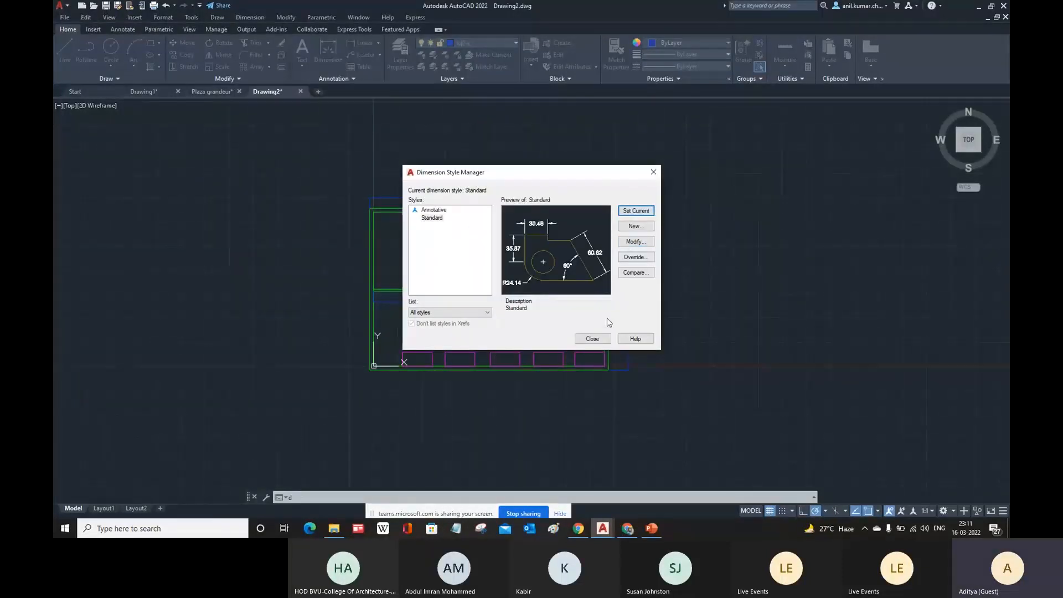
click(592, 339)
scroll(606, 353, up, 3)
scroll(600, 350, down, 1)
scroll(477, 323, up, 2)
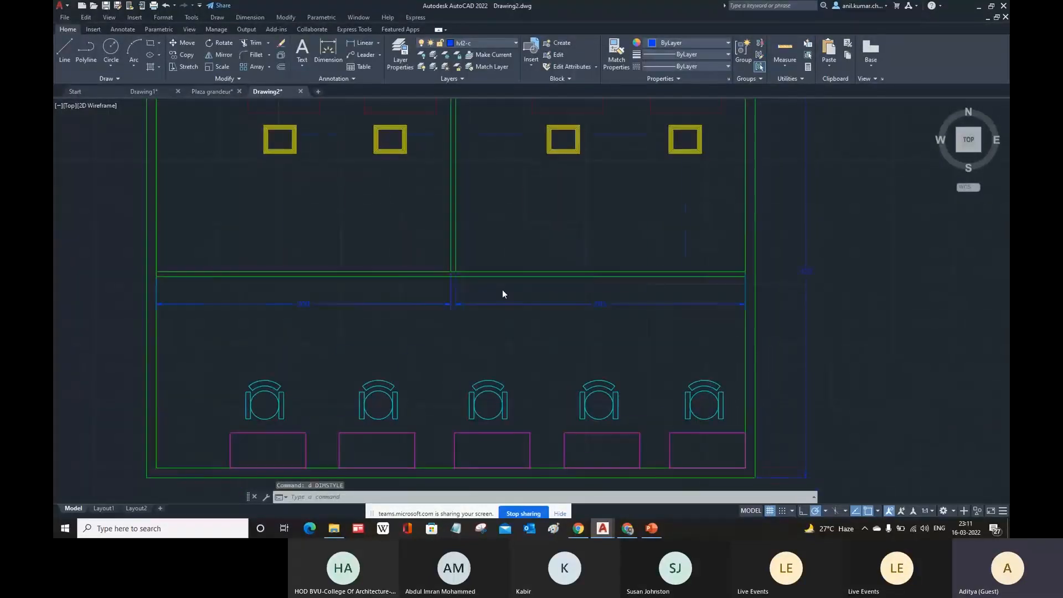
Set the Standard dimension style's overall scale to 60 and apply it to the drawing
scroll(503, 292, down, 2)
key(Escape)
text(d)
key(Return)
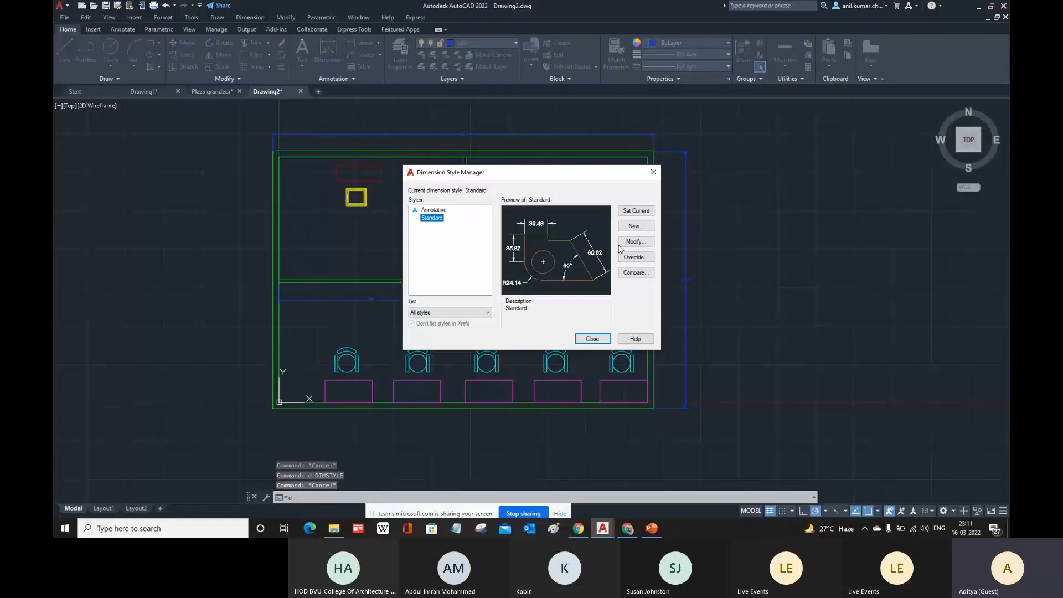
click(637, 247)
double_click(723, 280)
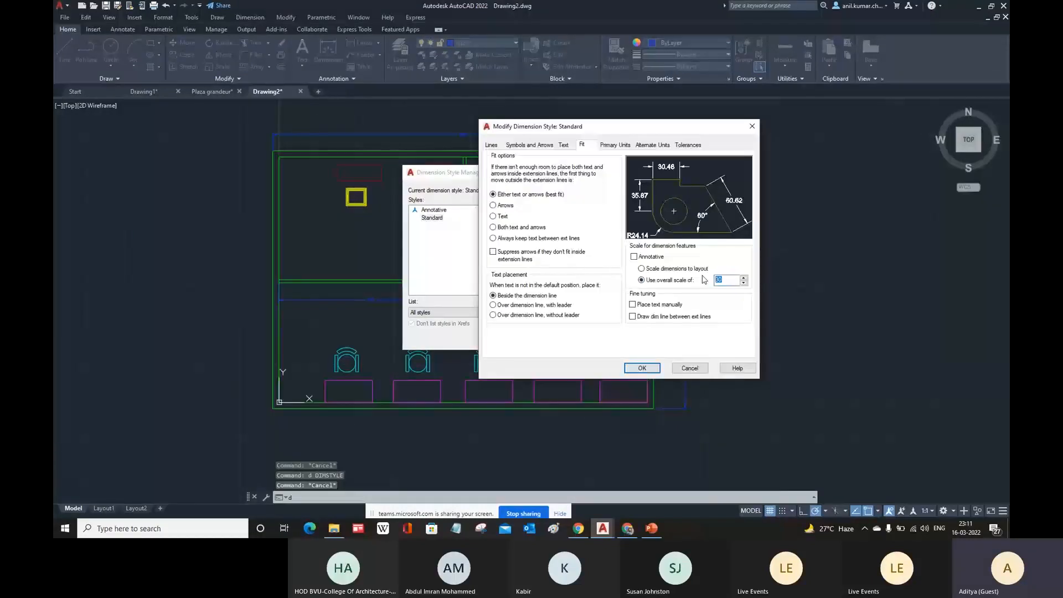
text(60)
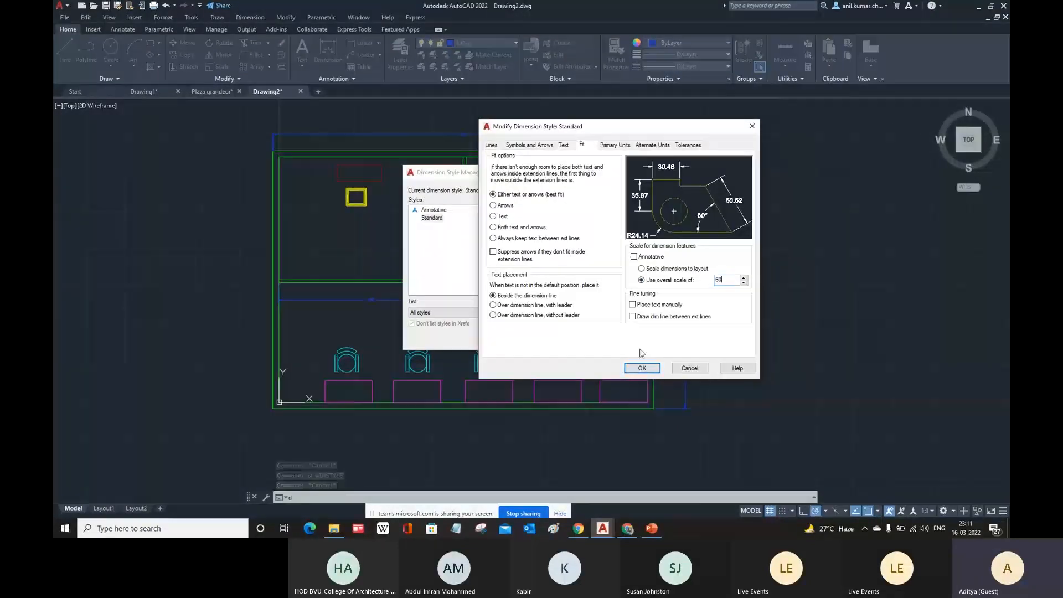
click(634, 368)
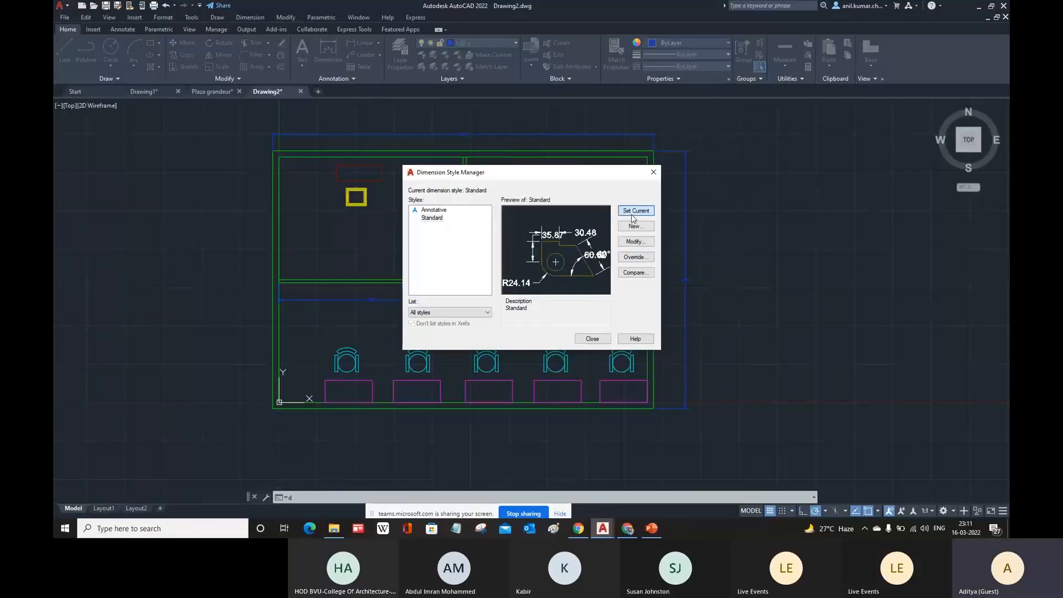
click(588, 337)
Add vertical linear dimensions outside the left wall for the upper-left room's height and the horizontal partition's thickness
middle_drag(483, 281, 500, 301)
click(250, 17)
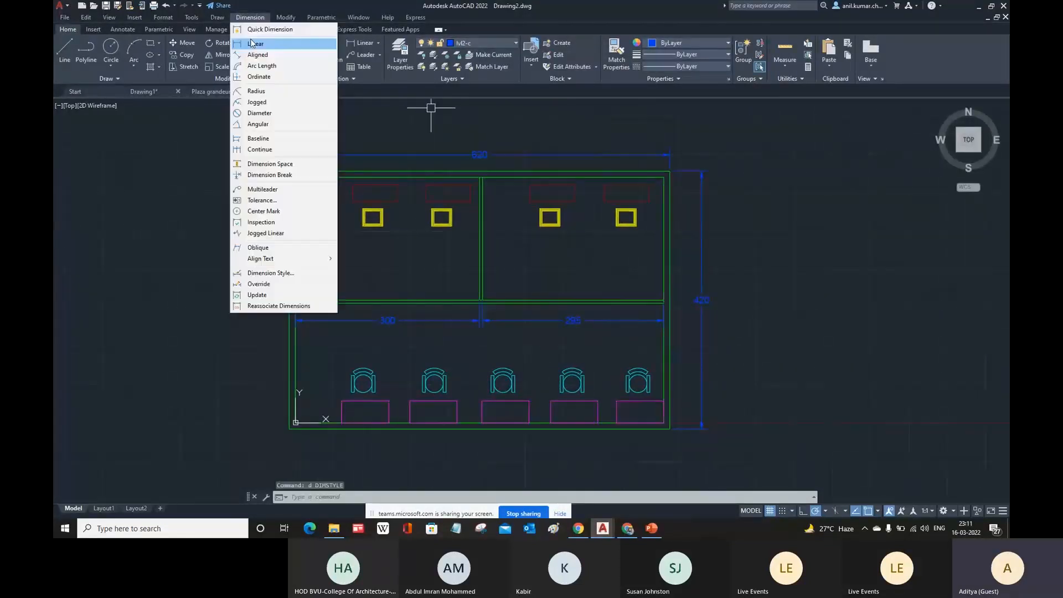
click(255, 43)
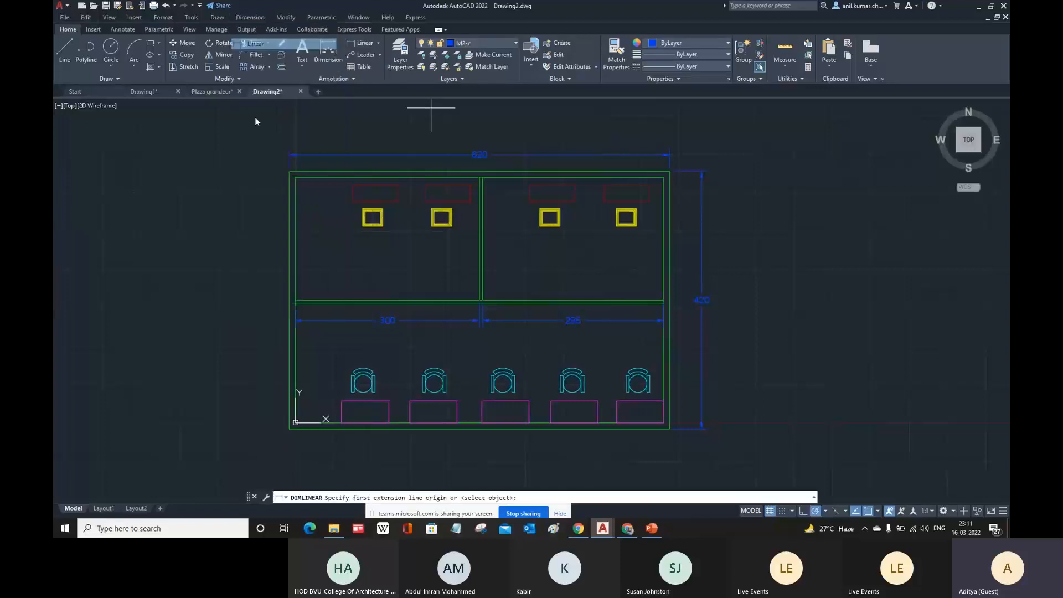
click(296, 179)
click(277, 187)
scroll(293, 301, up, 2)
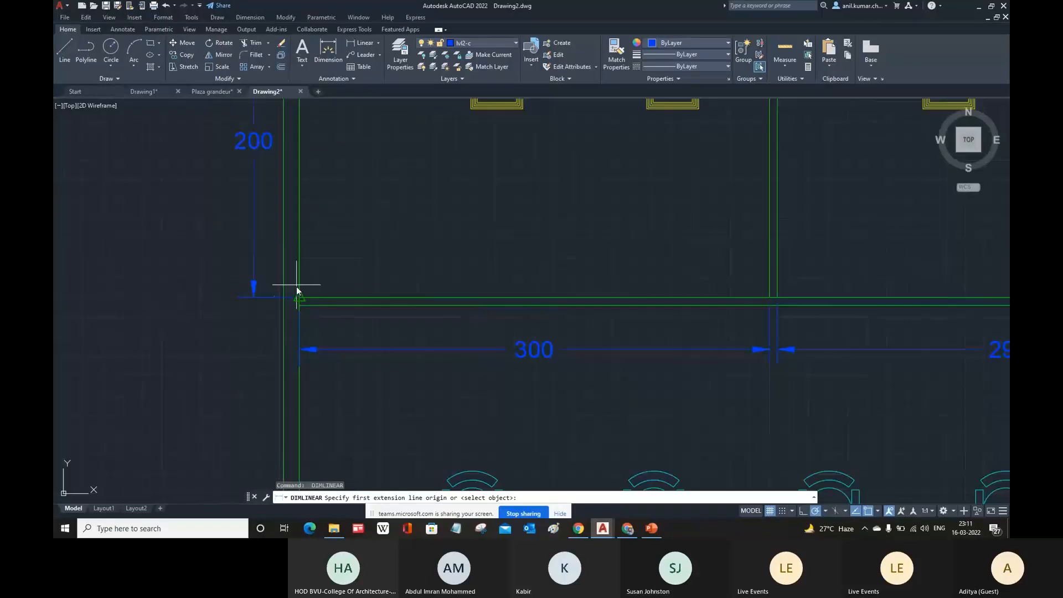
click(295, 300)
click(299, 305)
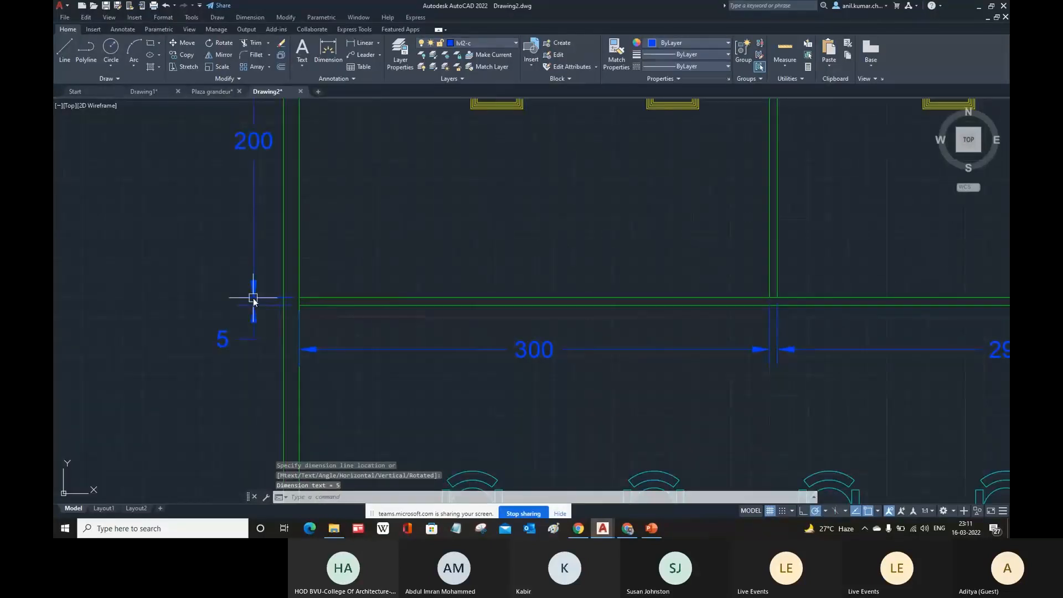
Add a linear dimension below the bottom wall for the gap between the first and second magenta tables
scroll(310, 304, down, 5)
click(481, 320)
scroll(380, 344, up, 4)
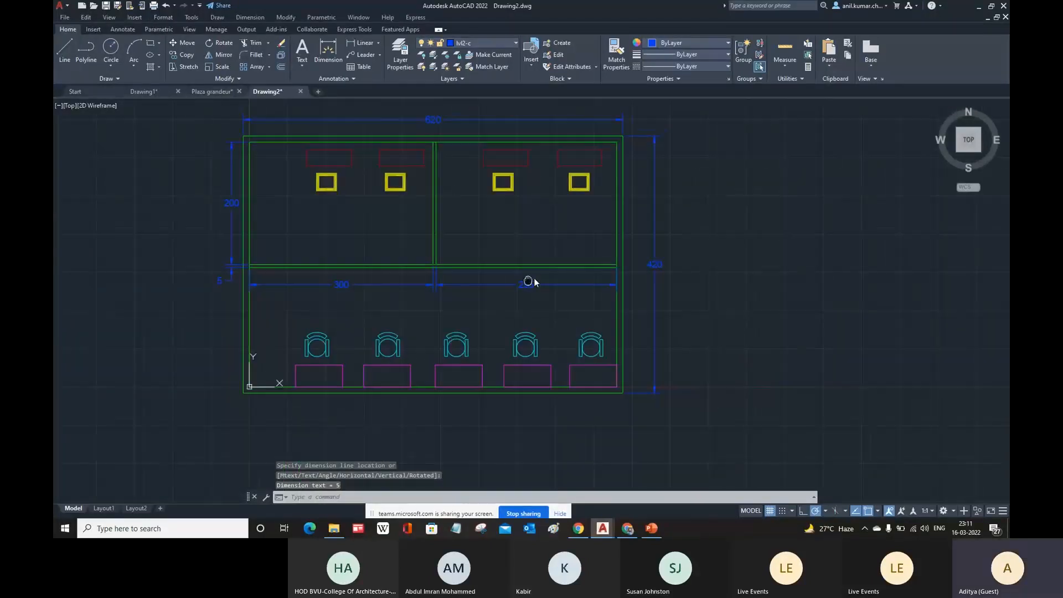
key(Return)
click(383, 332)
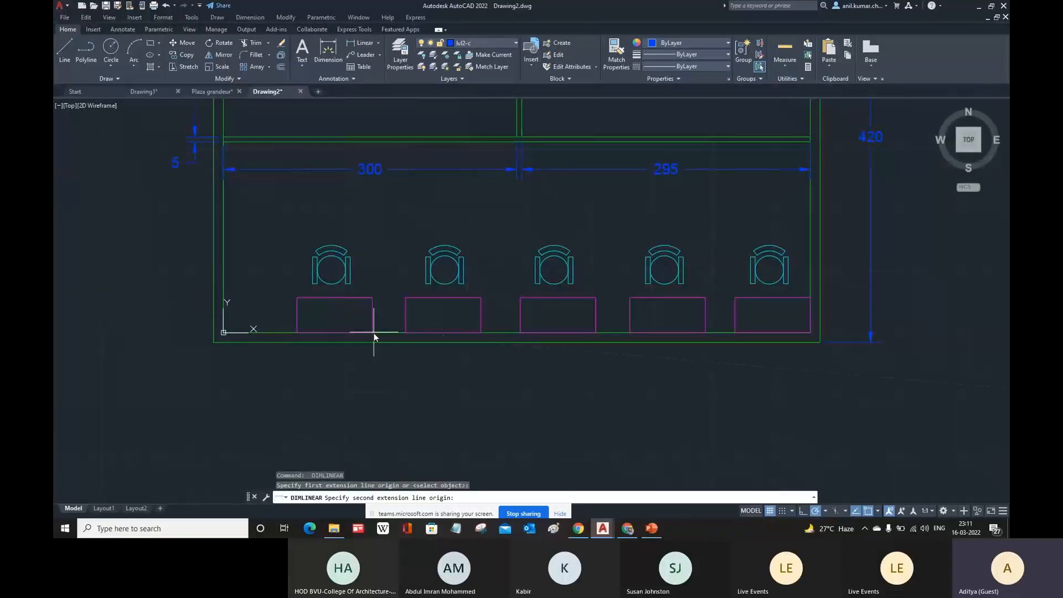
click(407, 334)
click(397, 391)
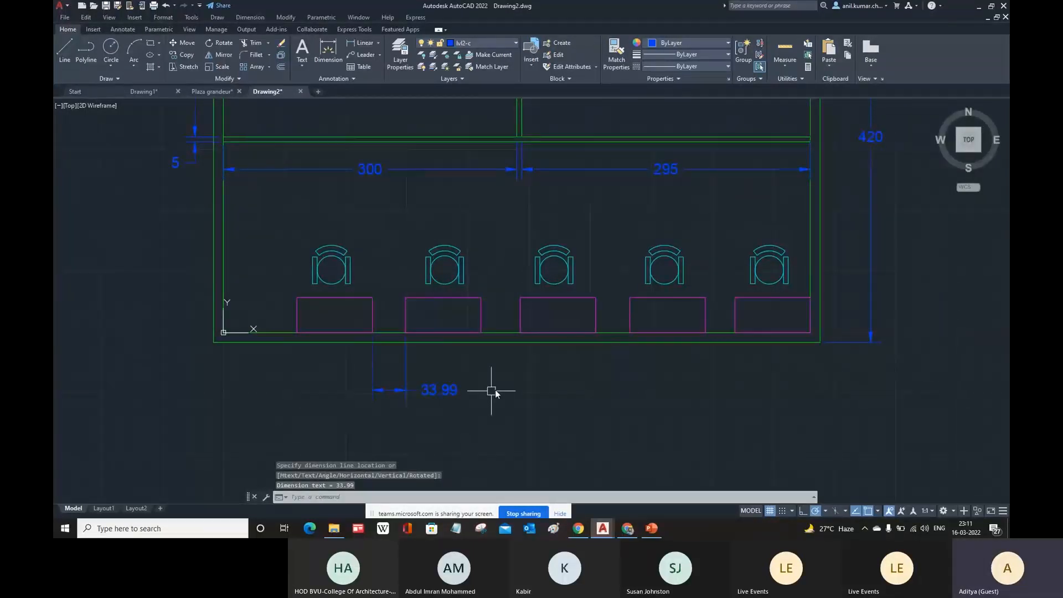
Dimension the gap between the third and fourth tables, aligned with the existing dimension below the bottom wall
key(Return)
click(601, 332)
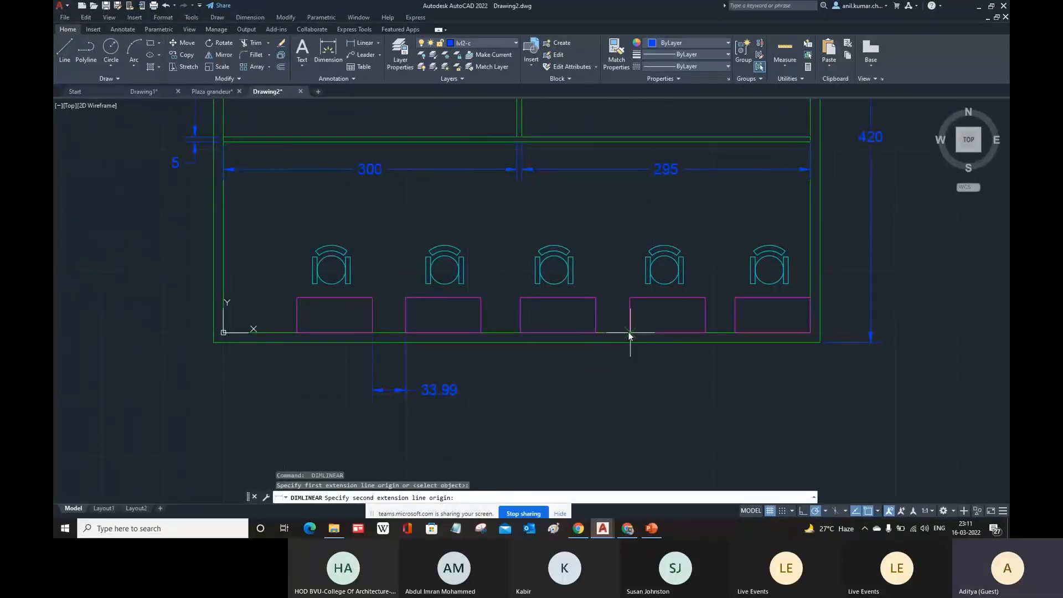
click(631, 332)
click(629, 391)
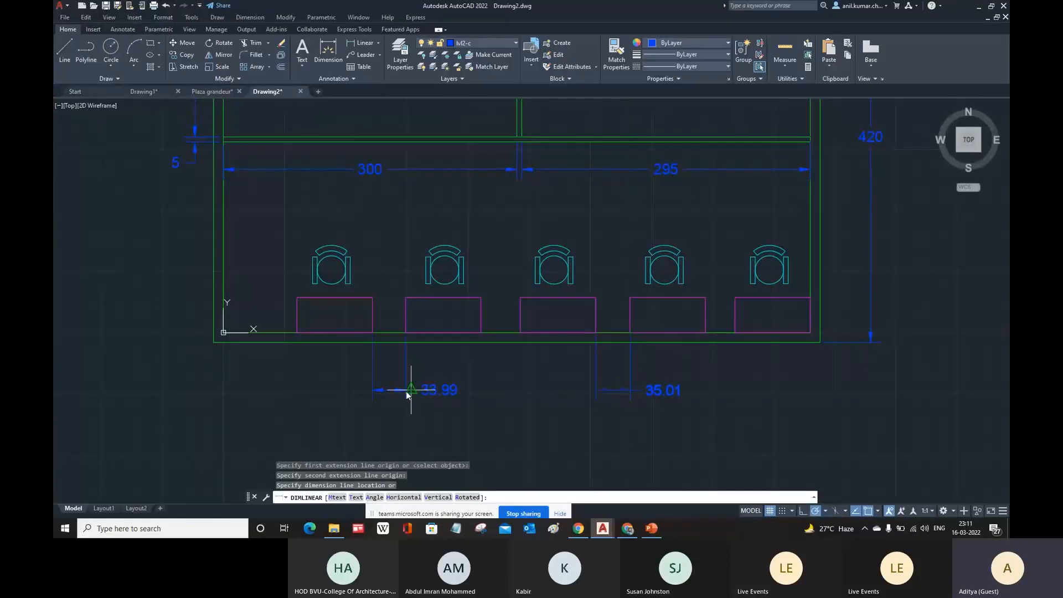
click(407, 391)
Dimension the gap between the fourth and fifth tables in line with the other table-gap dimensions
key(Return)
click(706, 333)
click(735, 332)
click(593, 390)
scroll(675, 360, down, 2)
scroll(751, 366, down, 2)
key(Escape)
key(Escape)
scroll(752, 368, up, 3)
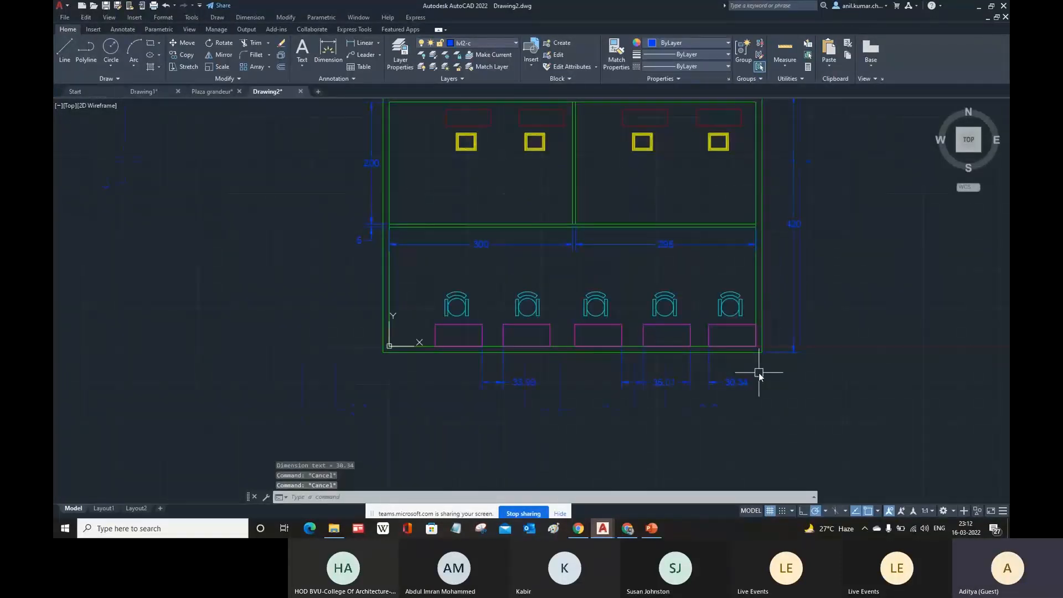
middle_drag(746, 377, 728, 381)
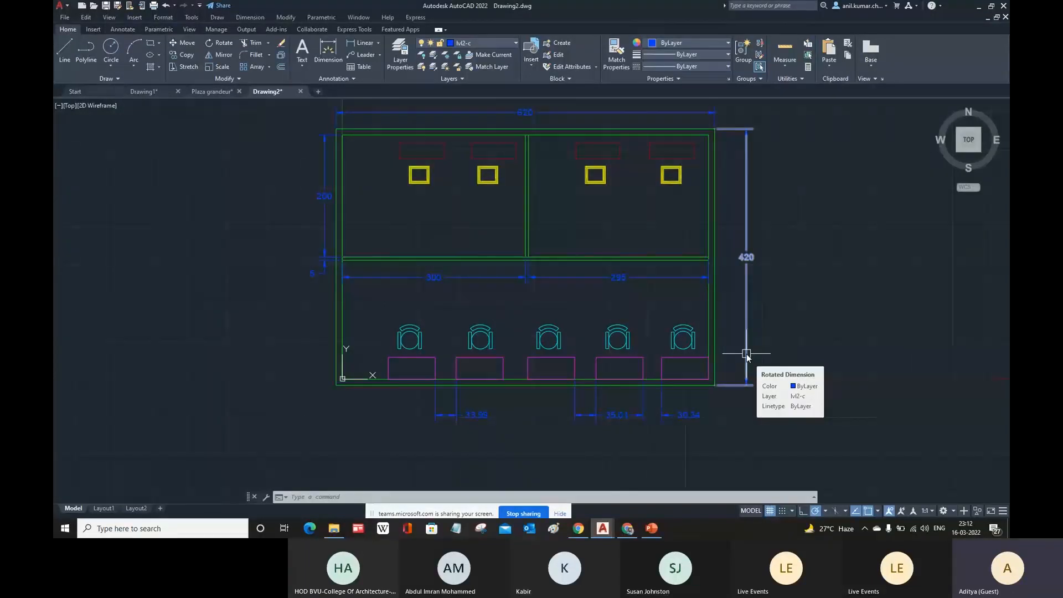
scroll(706, 337, down, 2)
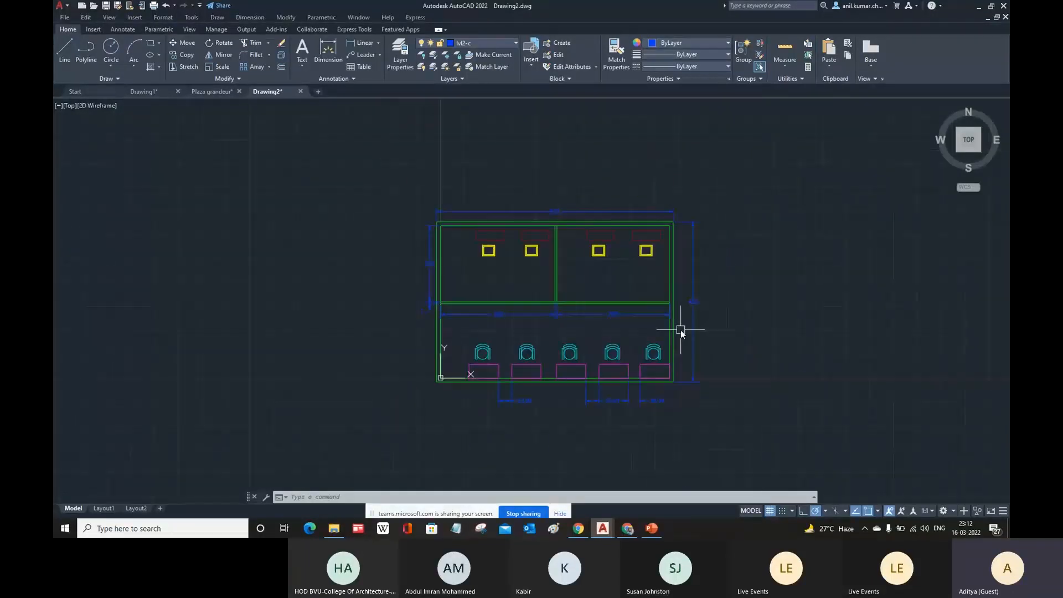
Make layer 0 the current layer
scroll(699, 338, up, 2)
key(Escape)
key(Escape)
key(Escape)
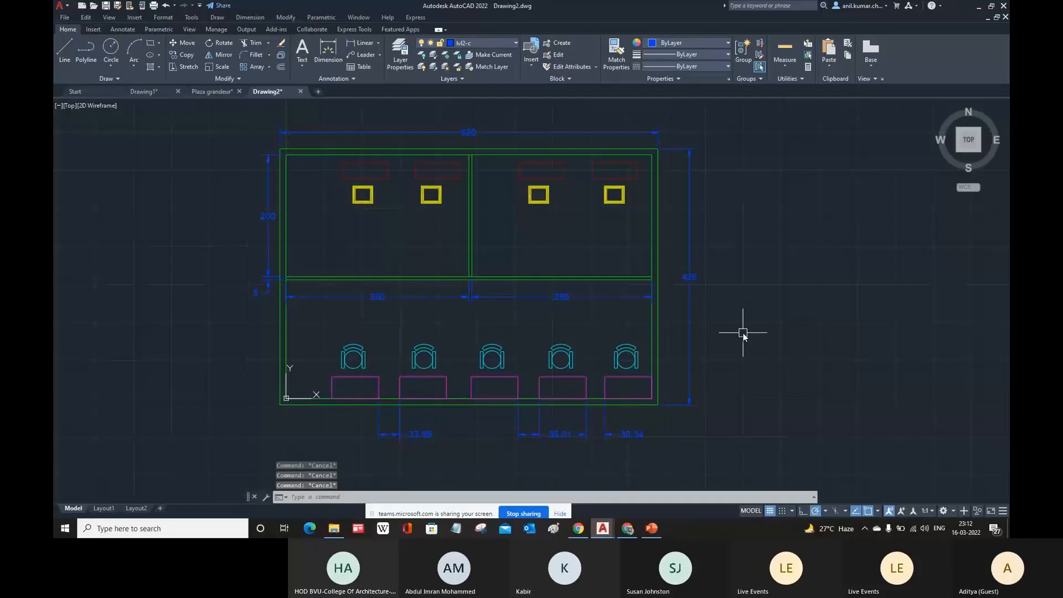
click(477, 44)
click(468, 55)
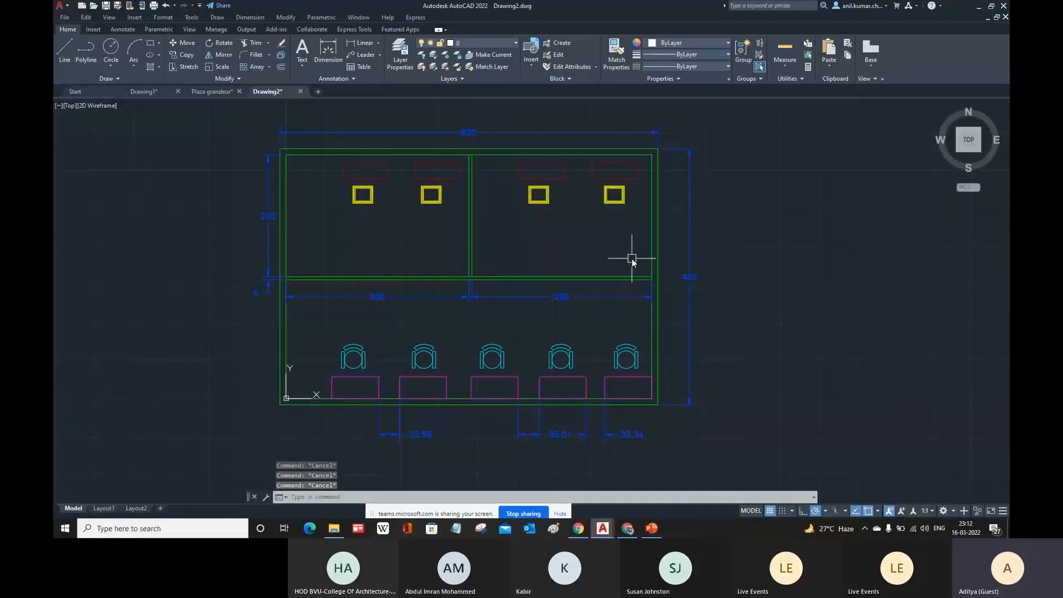
Open the Layer Properties Manager, place and enlarge it, and widen its filter tree so the filter names fit
text(la)
key(Return)
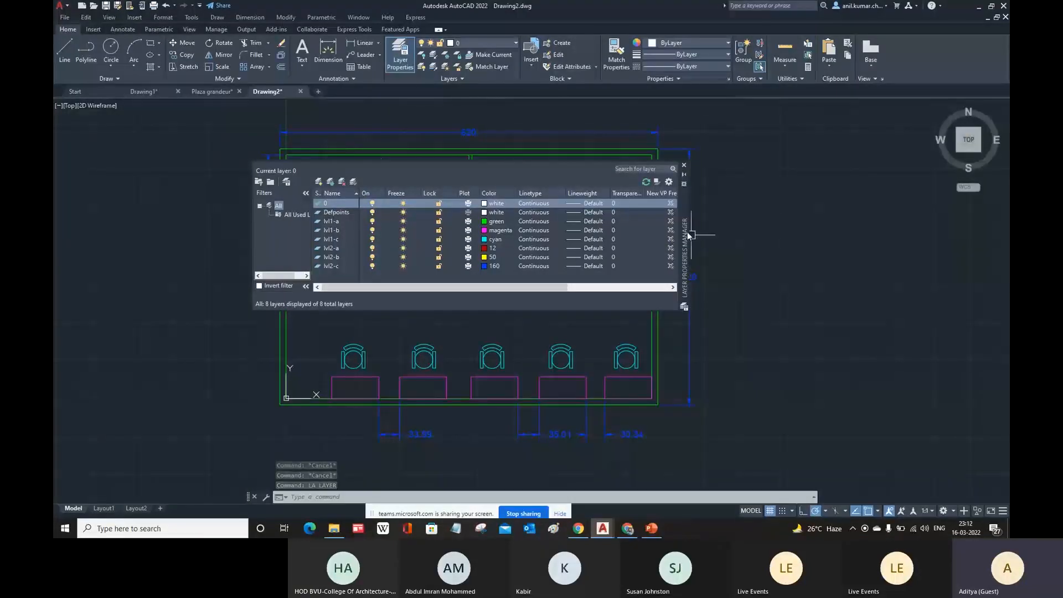
drag(683, 198, 556, 156)
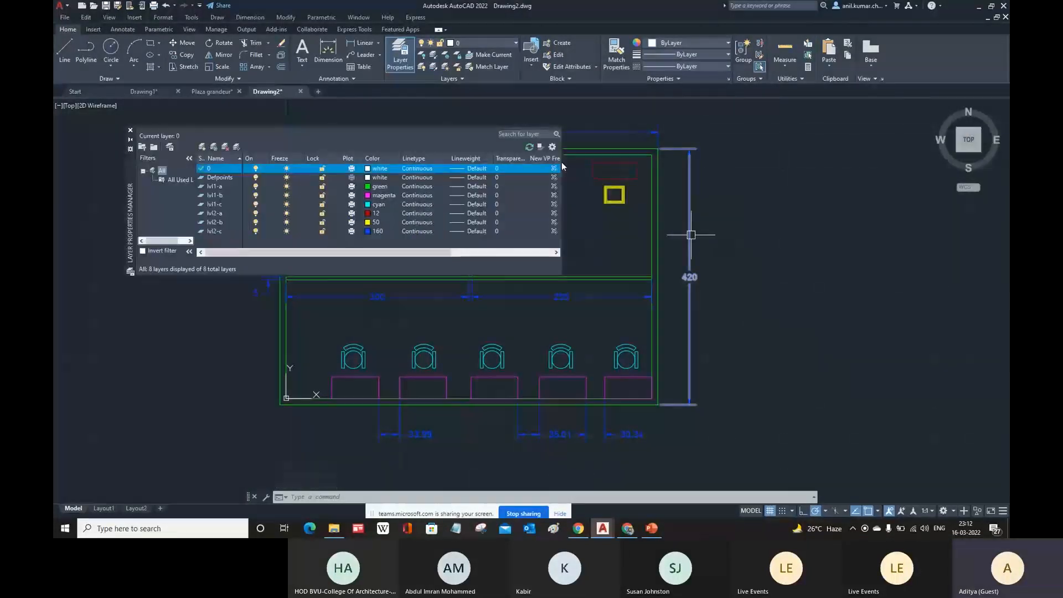
drag(558, 268, 572, 311)
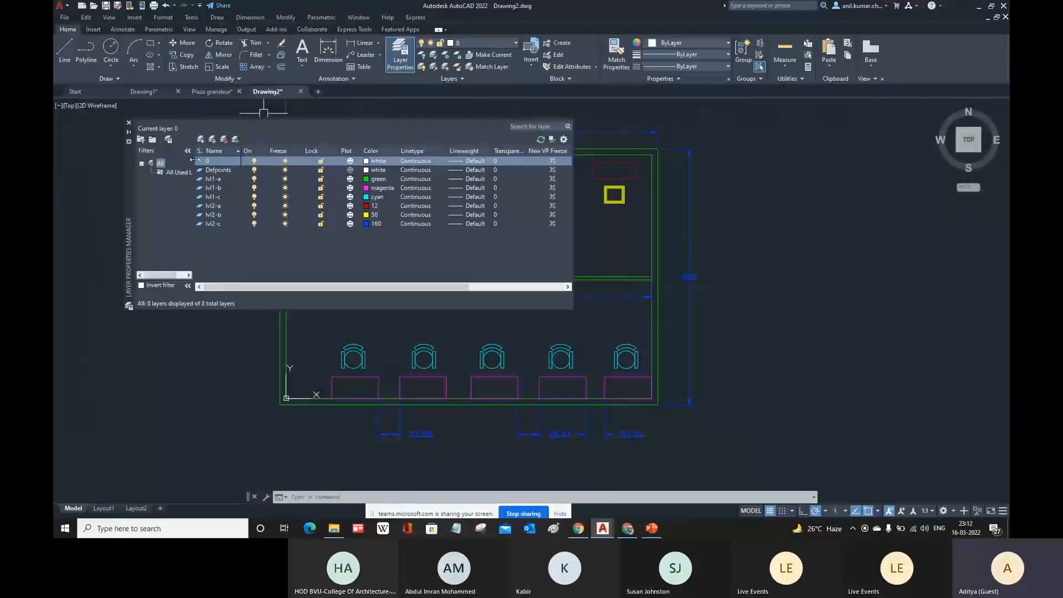
drag(241, 160, 207, 161)
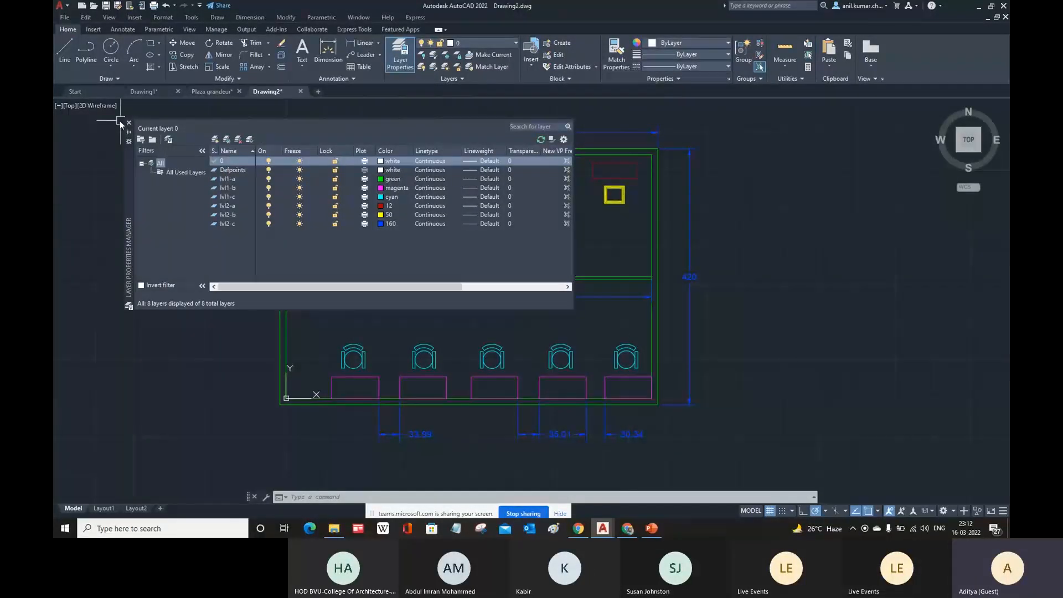
Create a layer property filter named lvl1 that matches layer names lvl1*
click(140, 140)
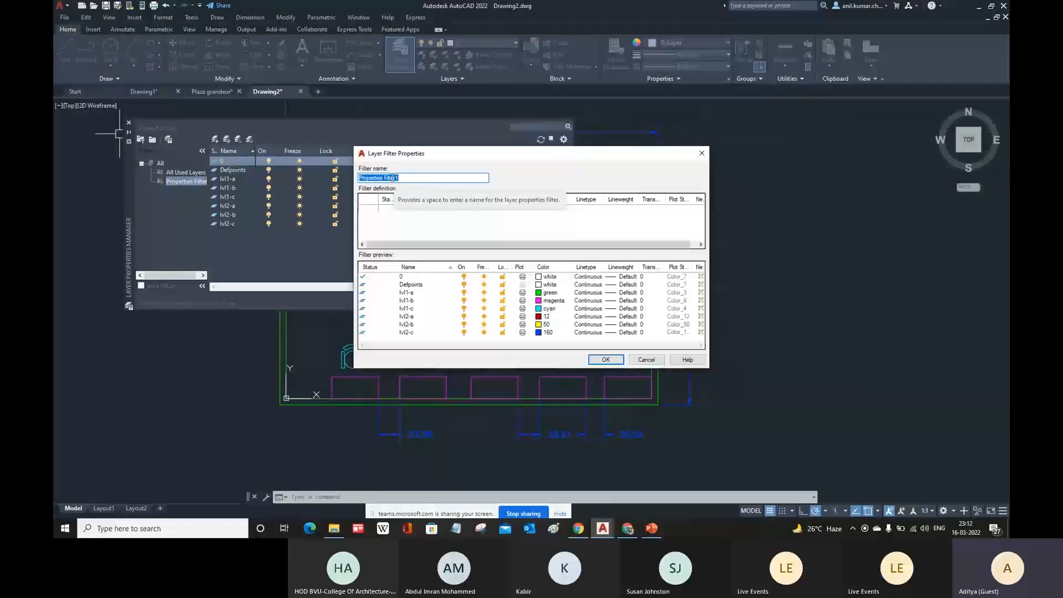
text(lvl)
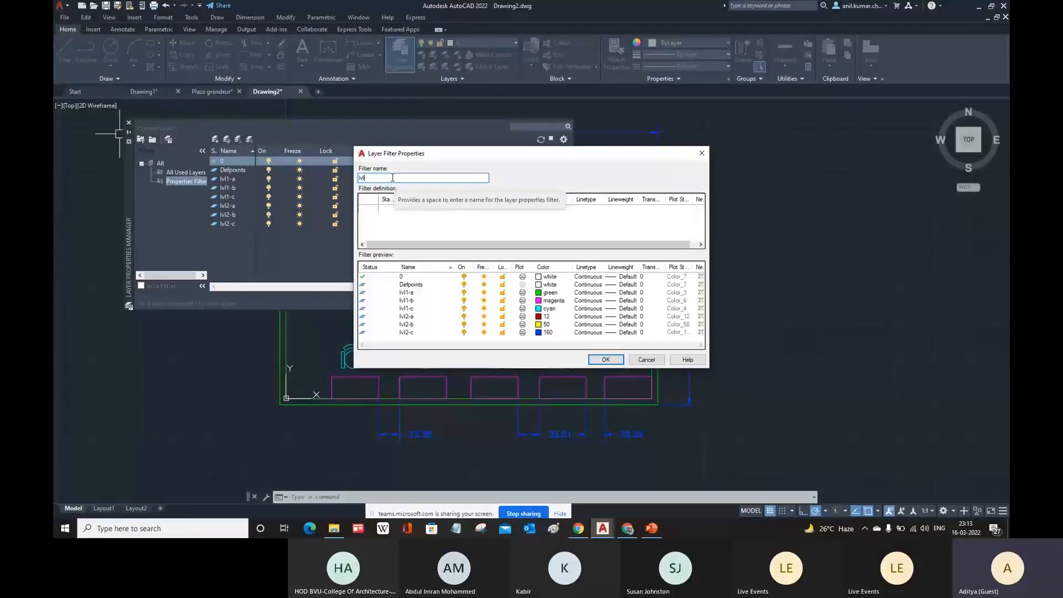
text(1)
click(424, 217)
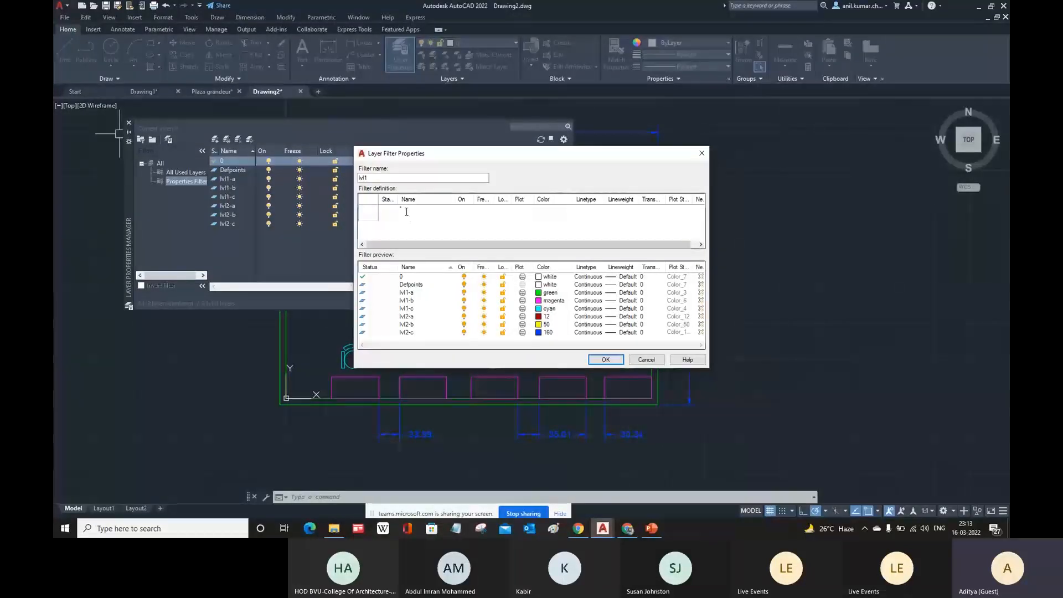
text(lvl*)
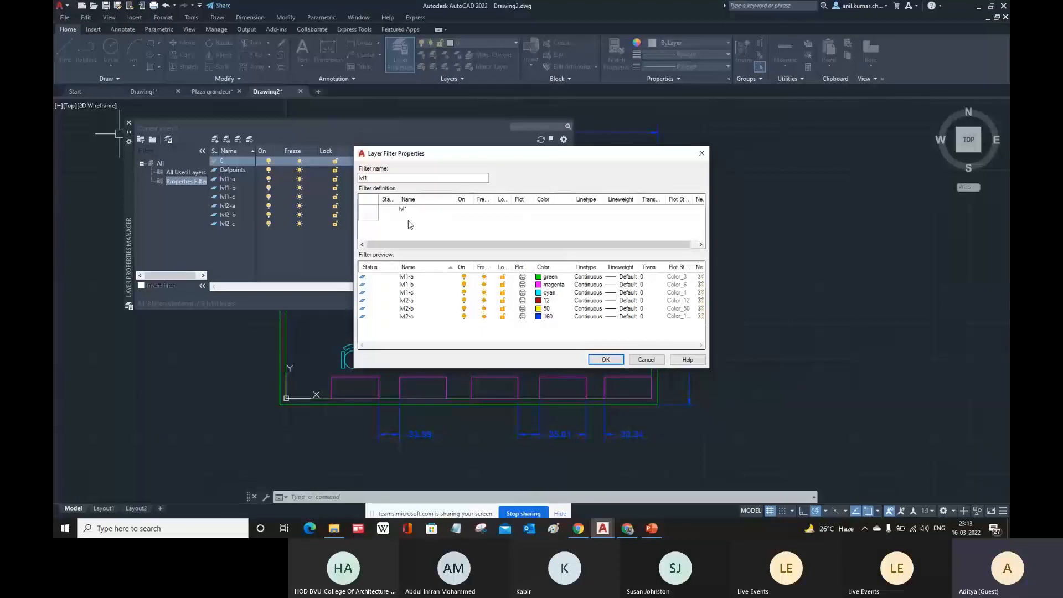
key(Left)
text(1)
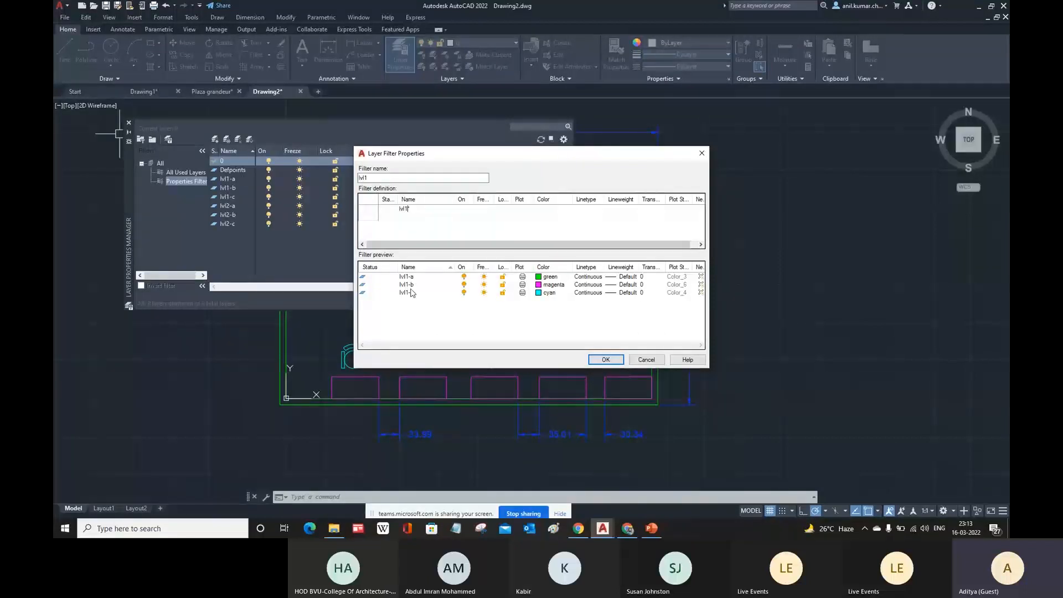
click(606, 363)
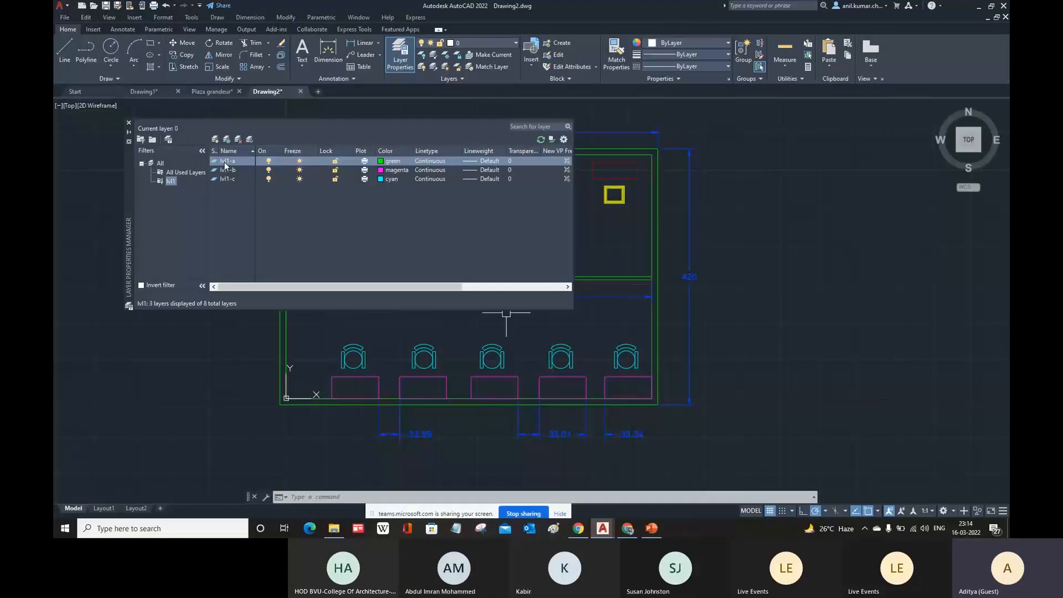
Create a second layer property filter named lvl2 that matches layer names lvl2*
click(142, 137)
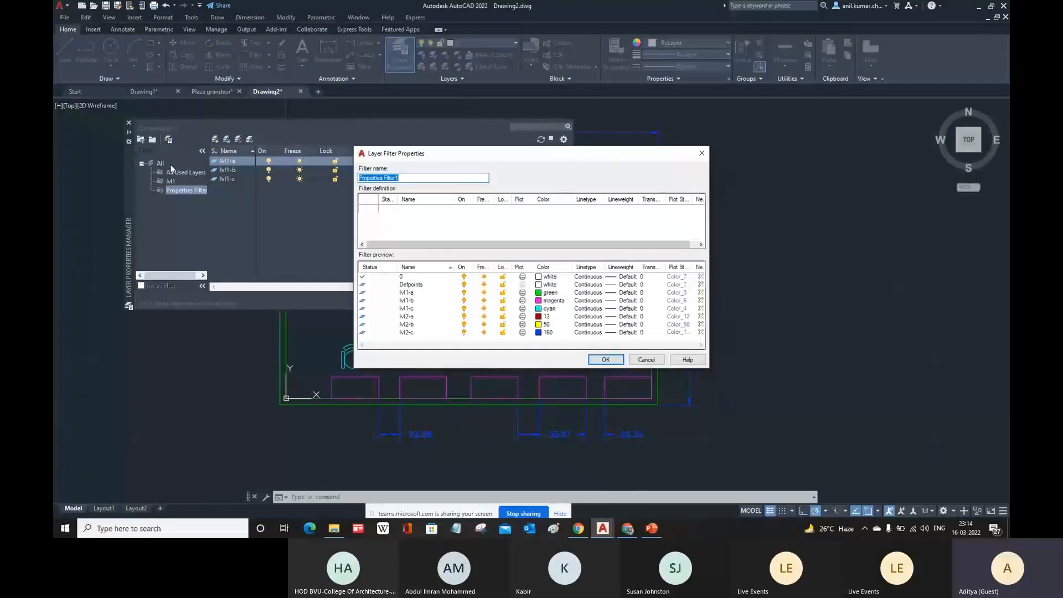
text(lvl2)
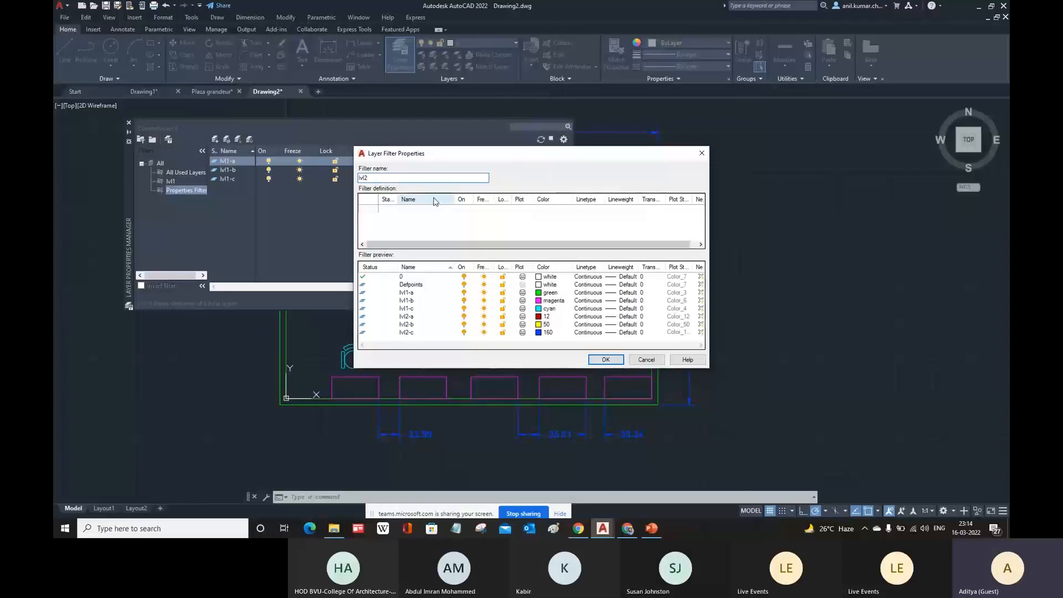
click(417, 209)
text(lvl)
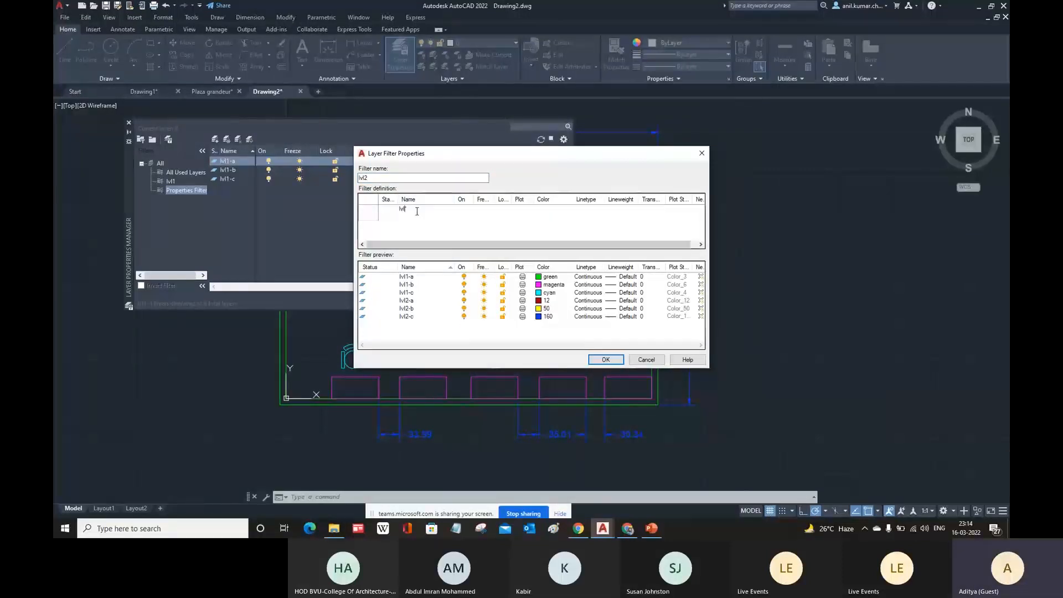
text(2*)
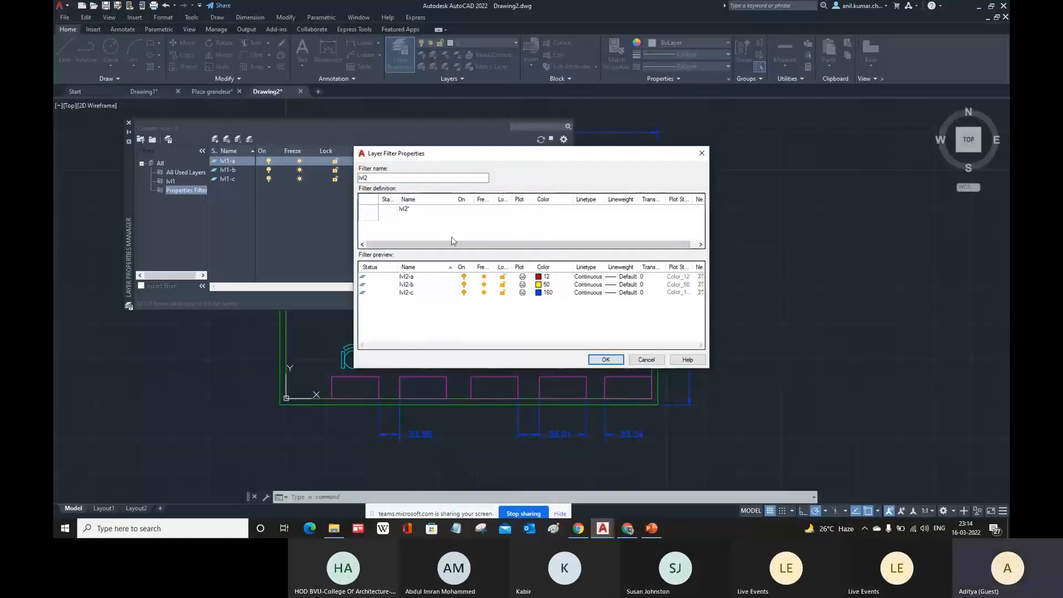
click(605, 360)
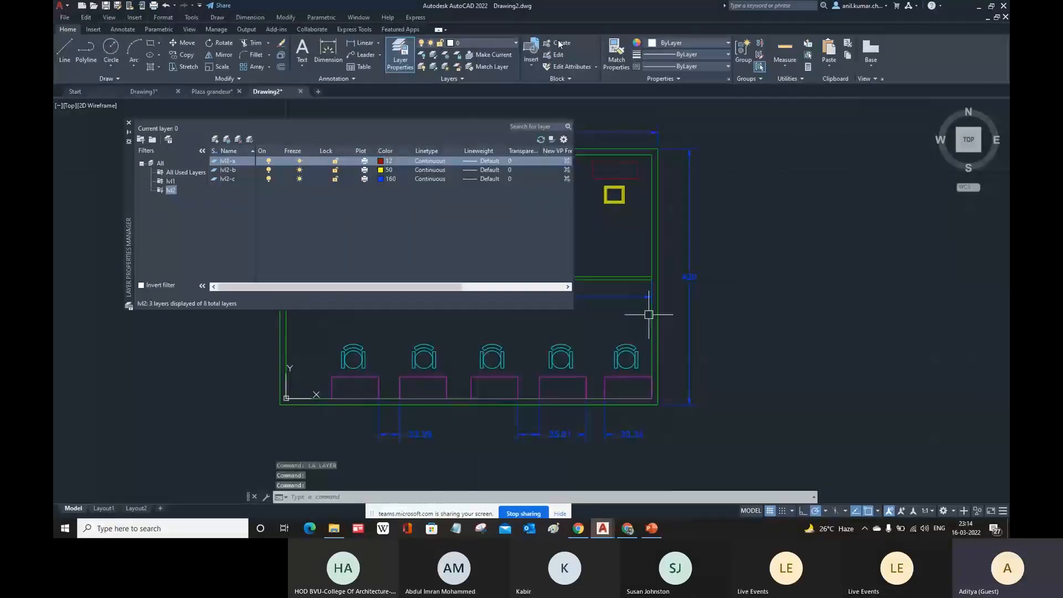
Invert the lvl1 filter and freeze the Defpoints, lvl2-a, lvl2-b and lvl2-c layers outside it
click(171, 181)
click(170, 191)
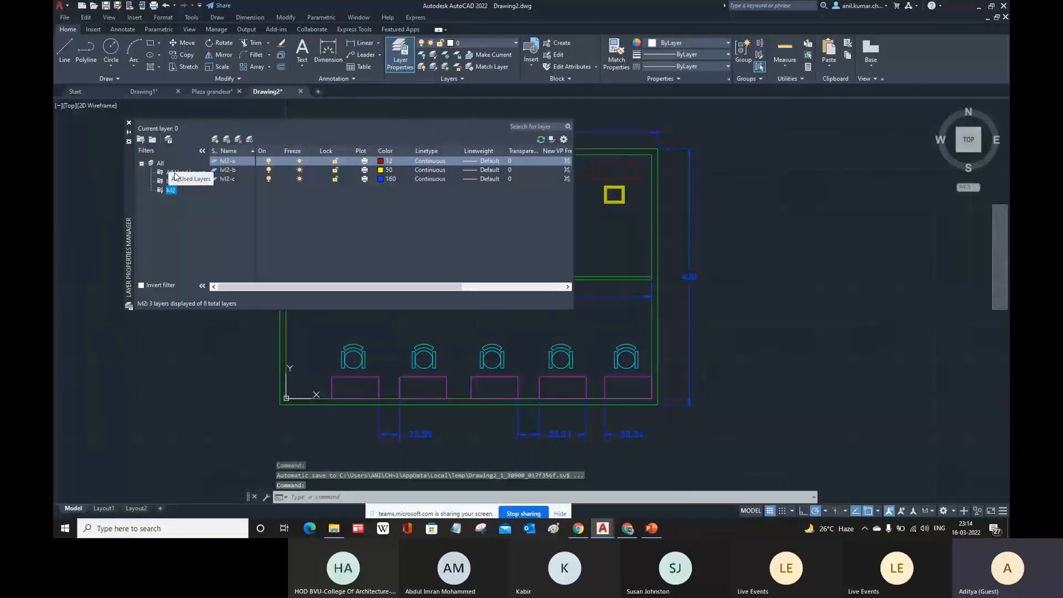
click(175, 173)
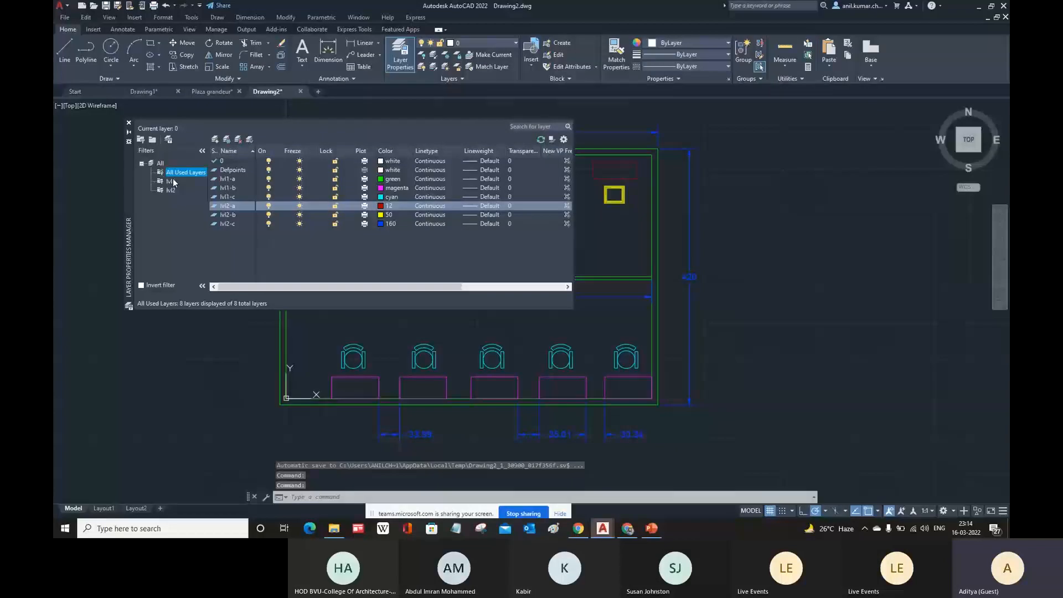
click(171, 181)
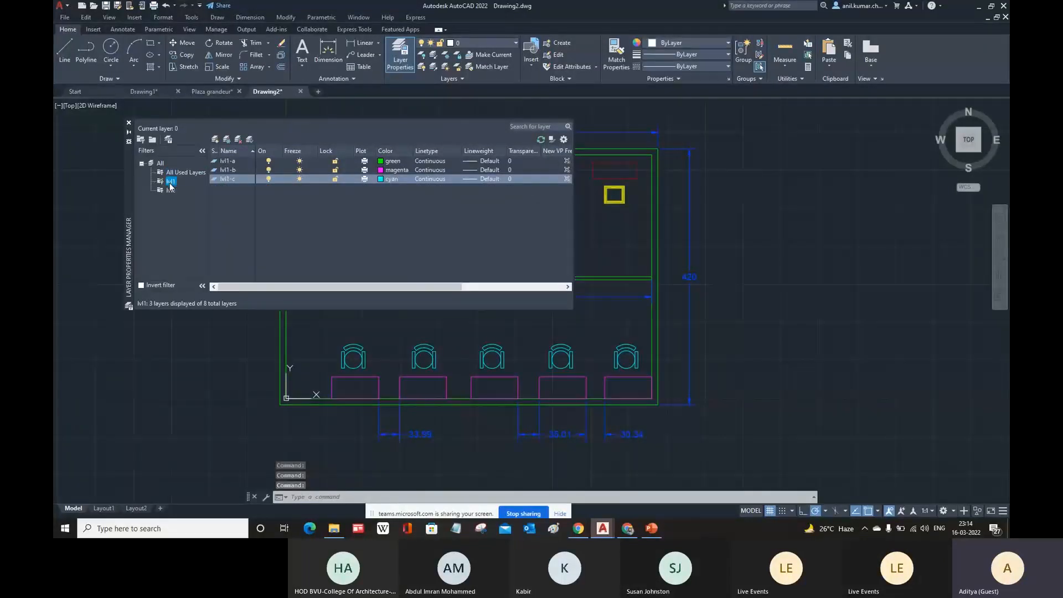
click(142, 286)
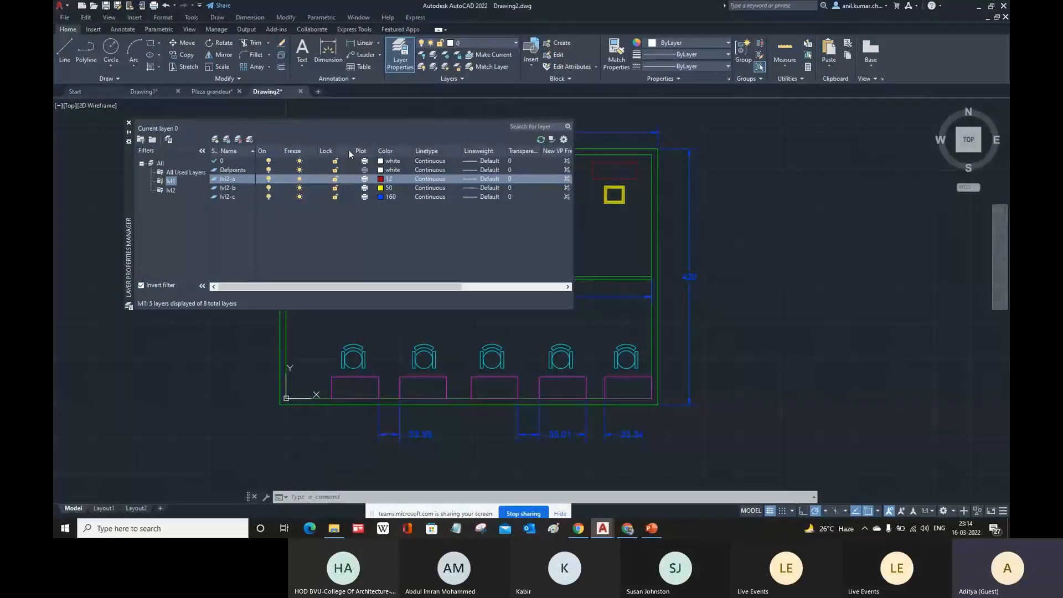
shift+click(306, 199)
key(ctrl+a)
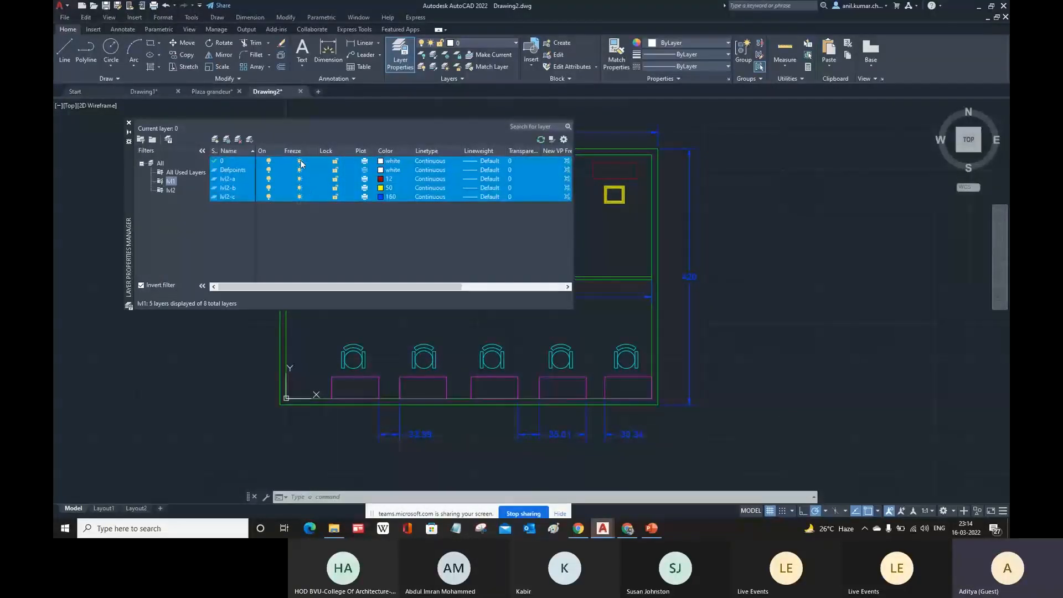
click(299, 196)
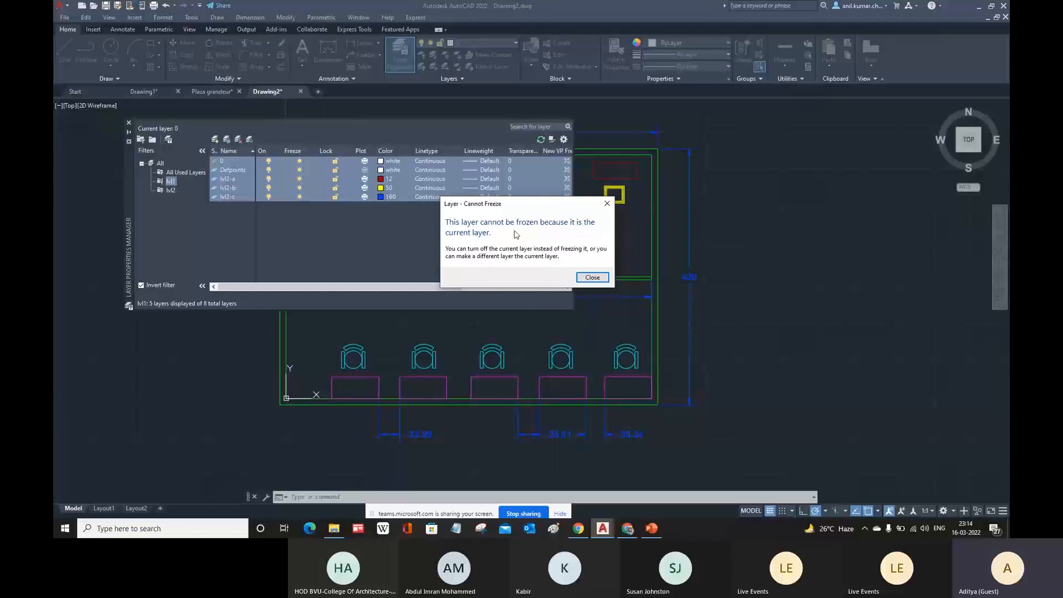
click(593, 277)
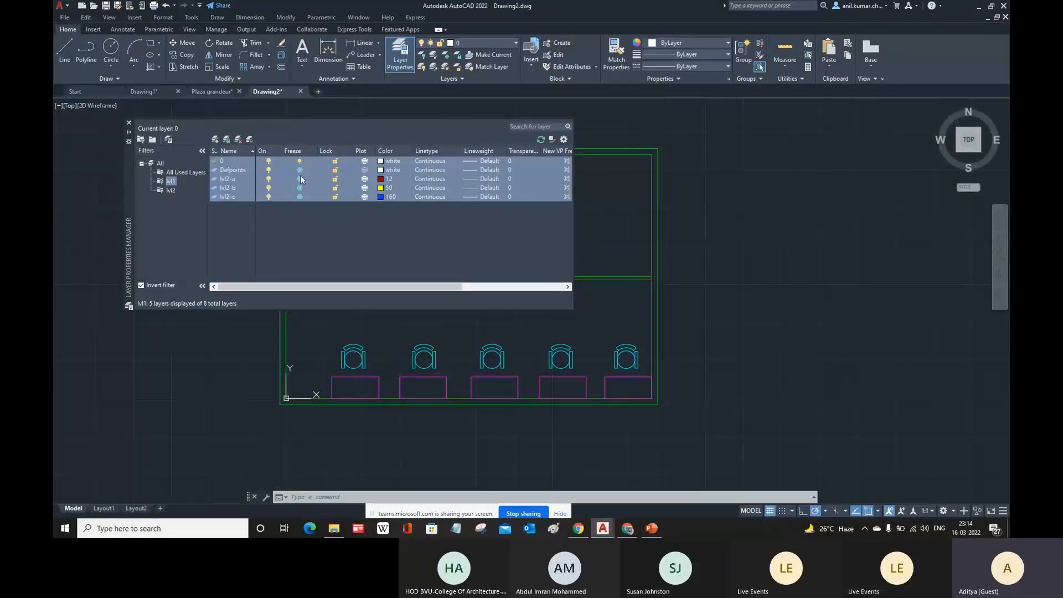
Save the current layer settings as a new layer state named lvl1 in the Layer States Manager
click(141, 285)
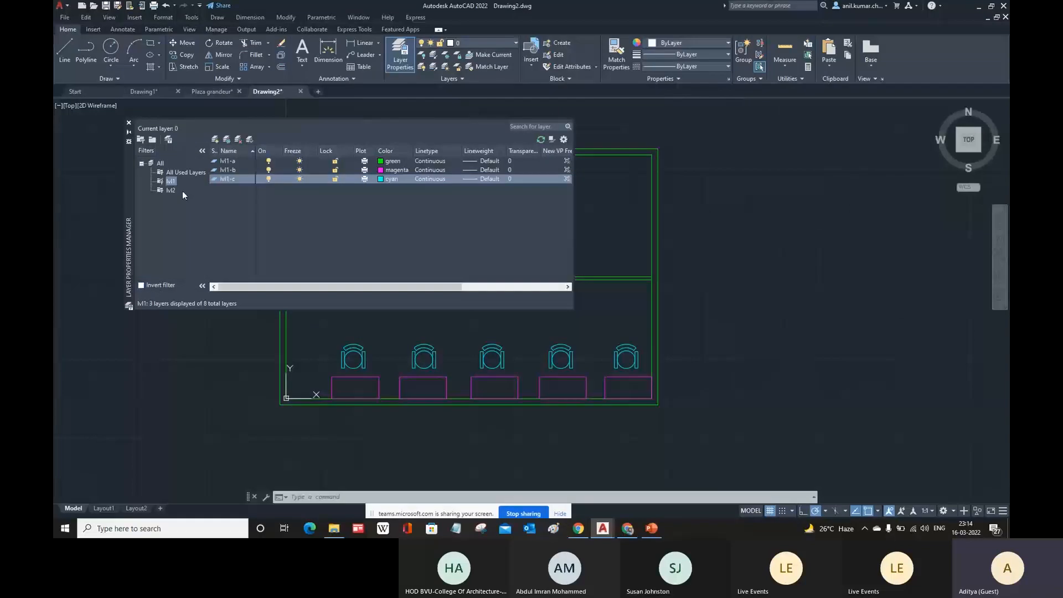
click(142, 286)
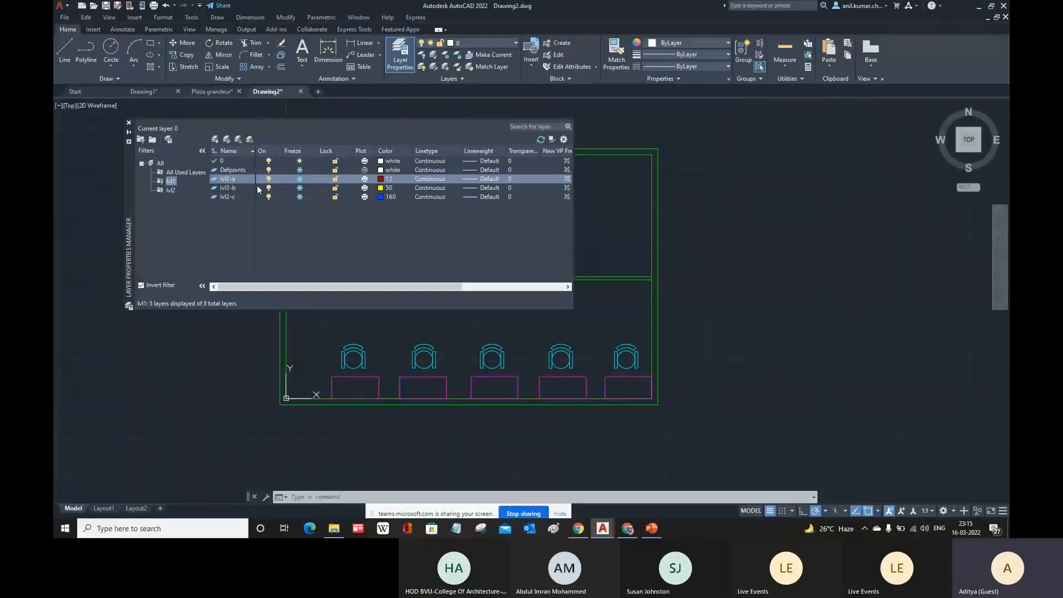
click(168, 140)
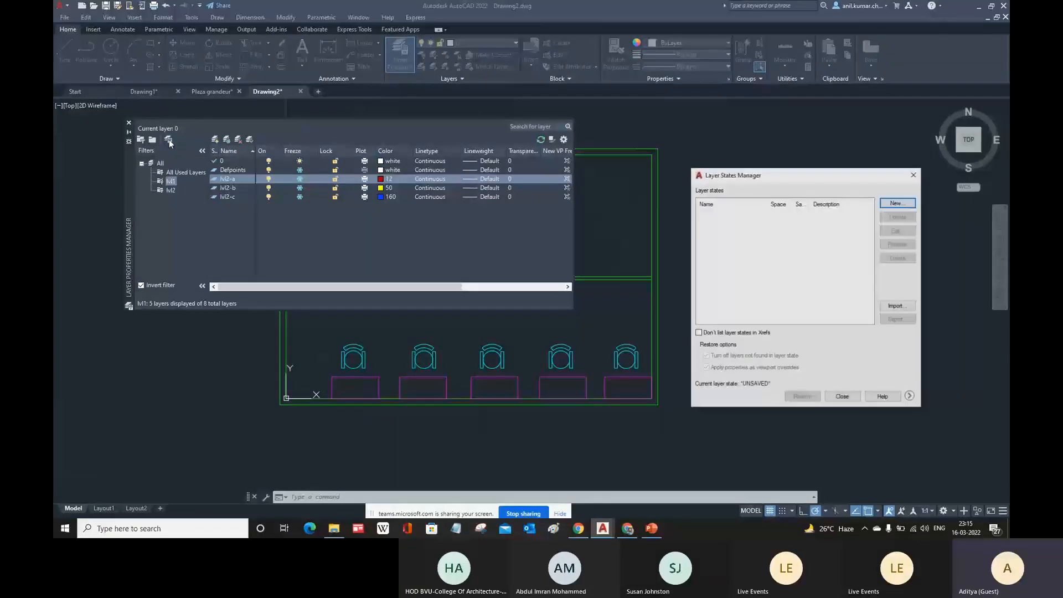
drag(842, 172, 586, 164)
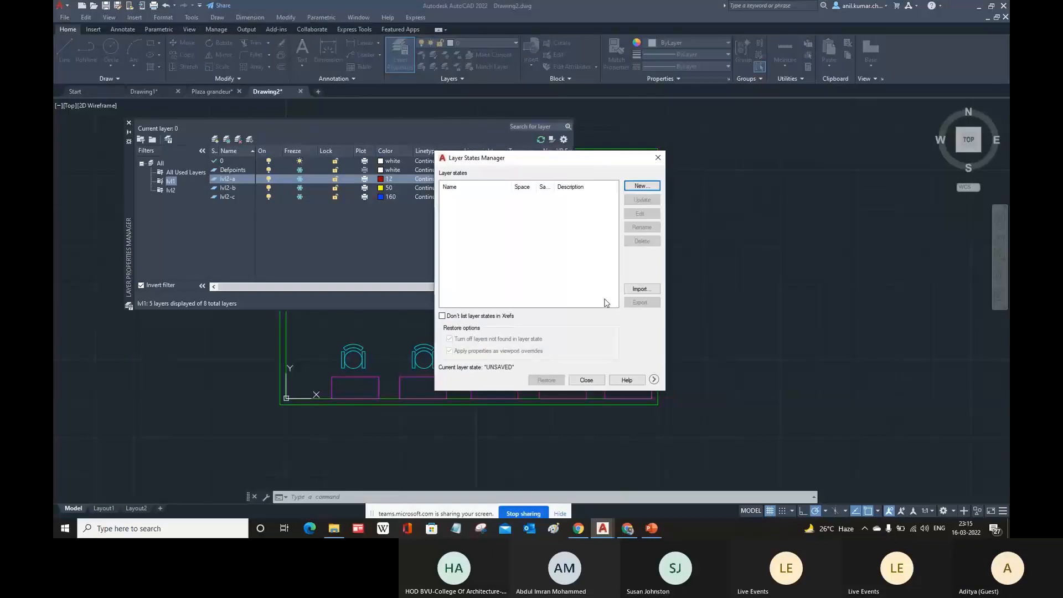
click(642, 186)
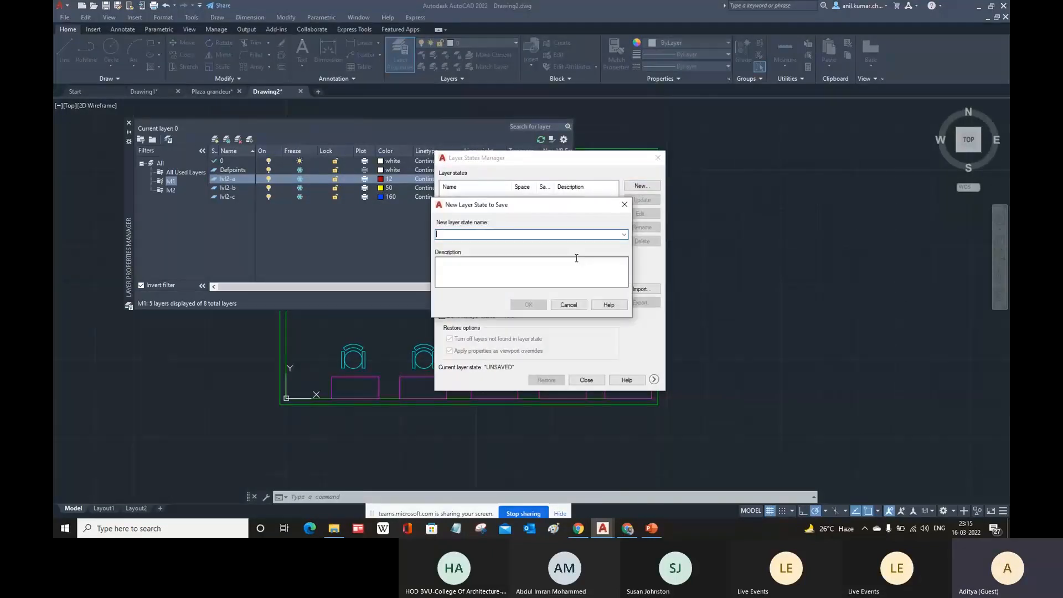
text(lvl1)
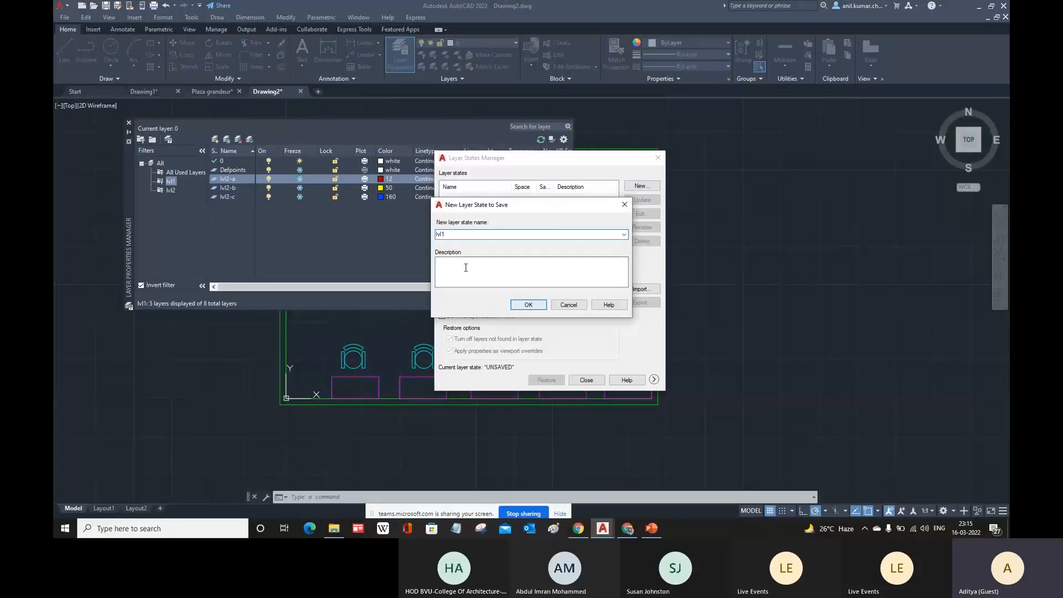
click(529, 305)
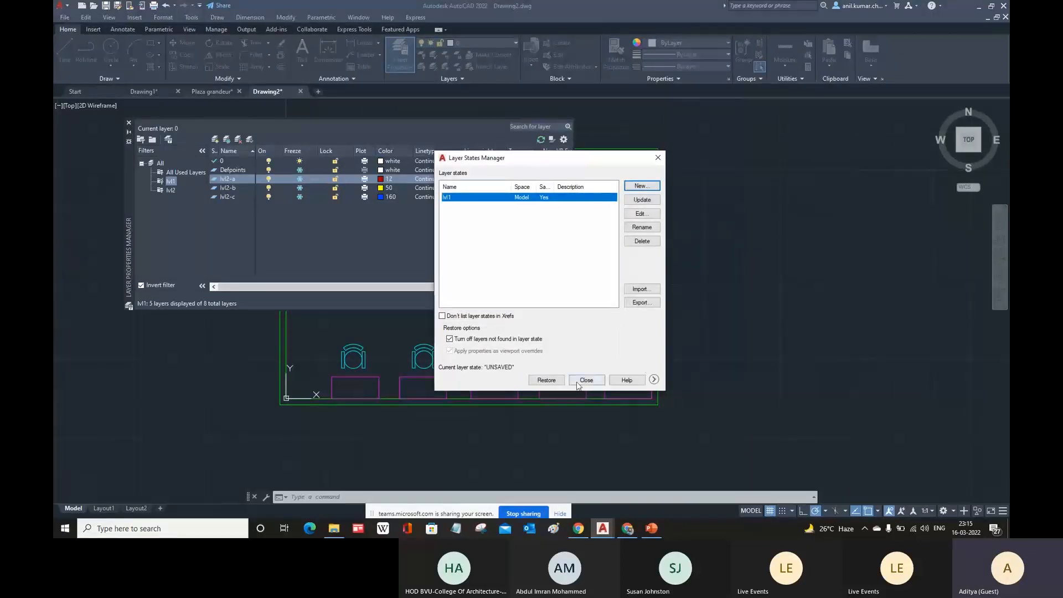
click(582, 382)
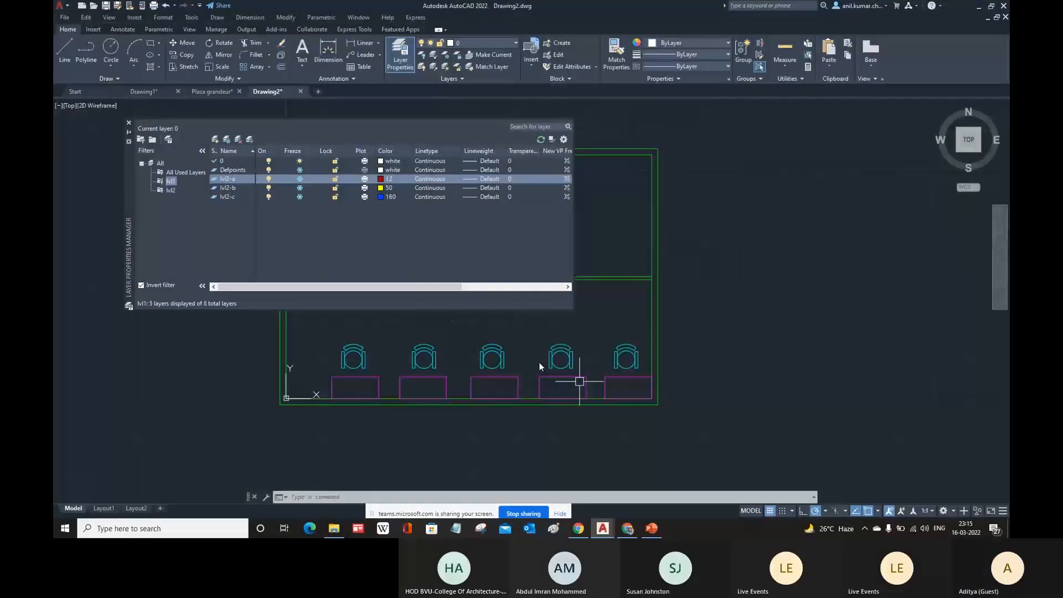
Clear the lvl1 filter's inversion, invert the lvl2 filter and freeze the Defpoints, lvl1-a, lvl1-b and lvl1-c layers
click(142, 286)
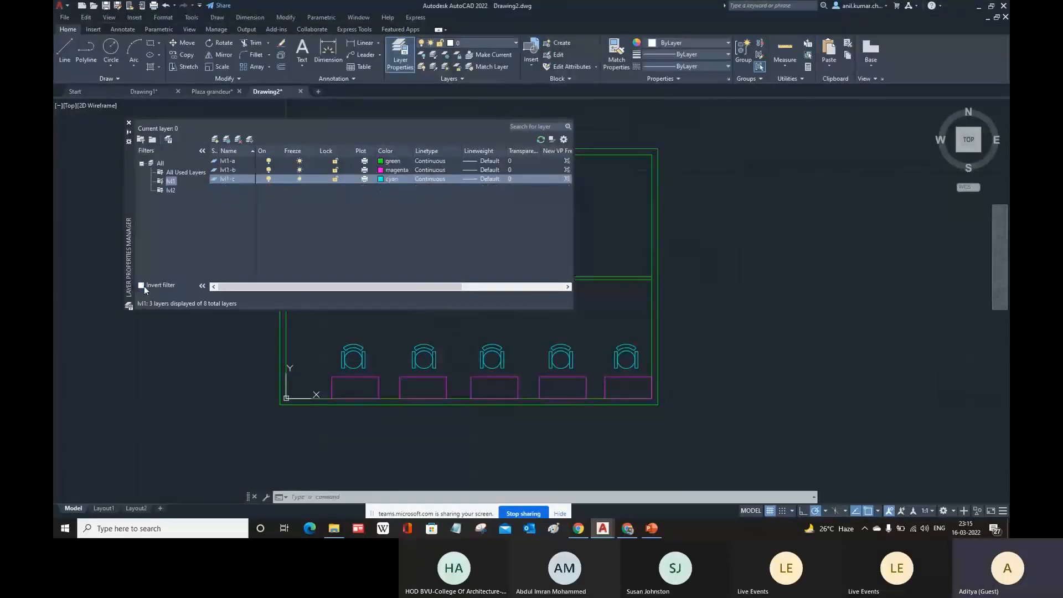
click(170, 190)
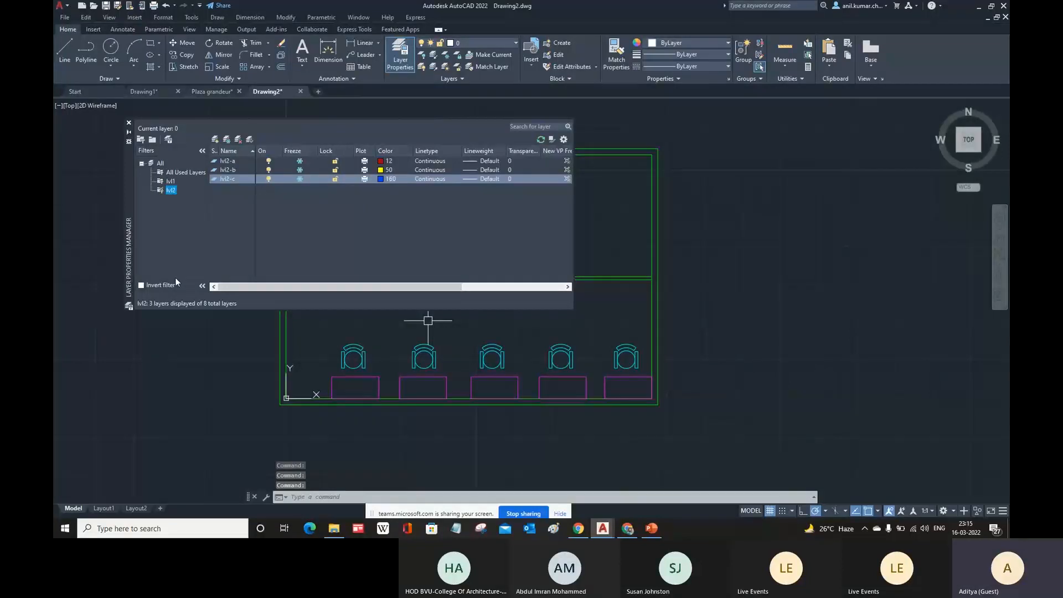
click(141, 285)
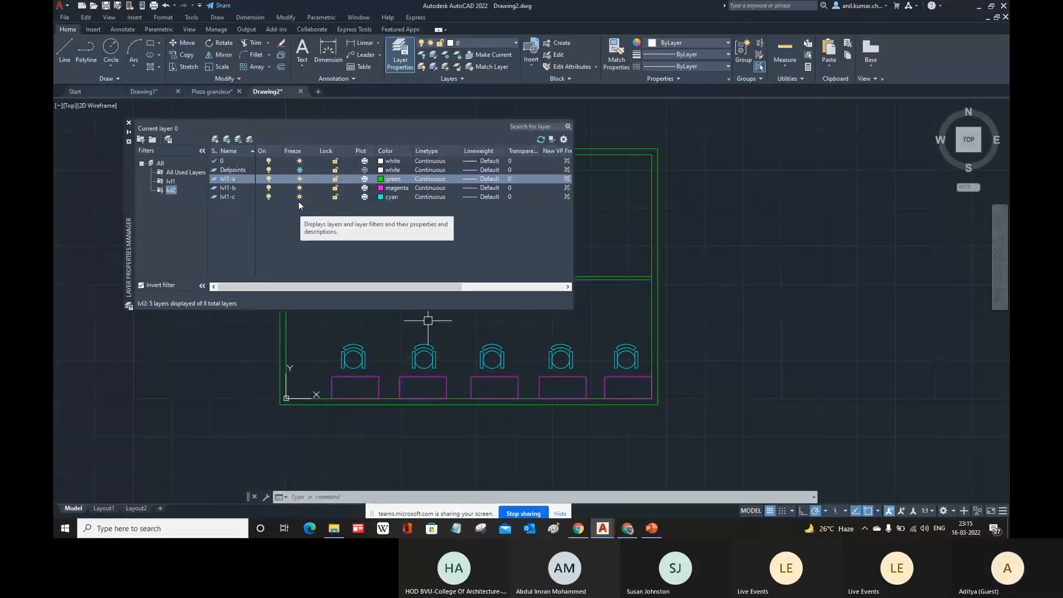
drag(303, 206, 302, 170)
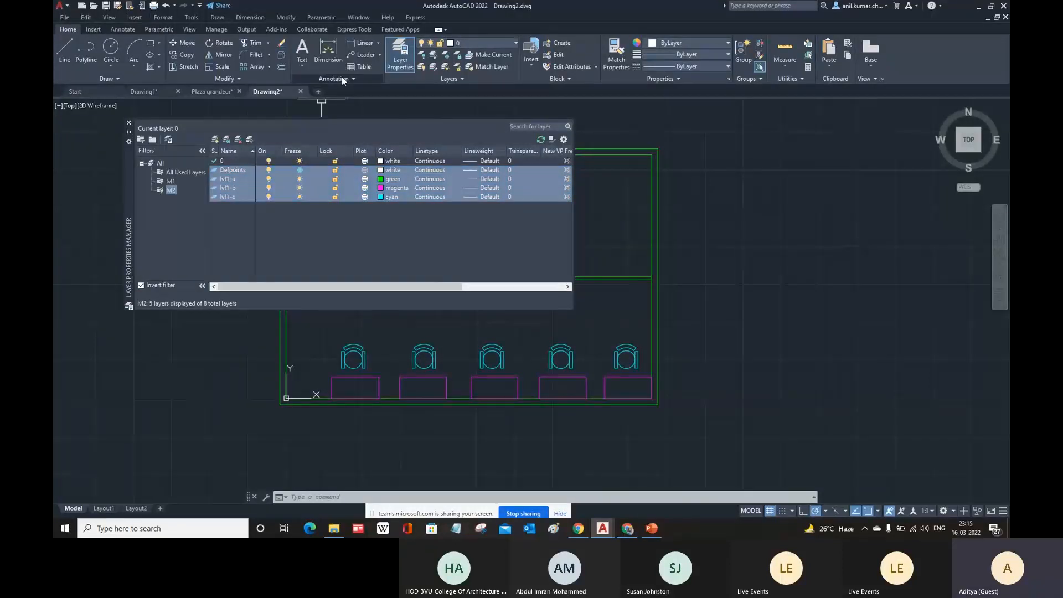
click(300, 196)
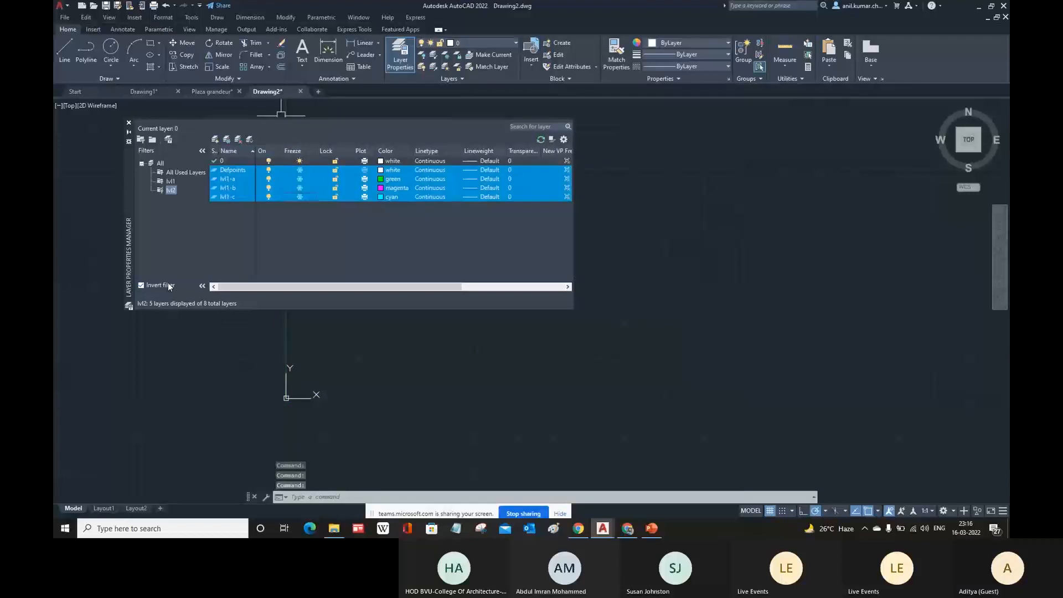
Clear the lvl2 filter's inversion and thaw the lvl2-a, lvl2-b and lvl2-c layers
click(145, 284)
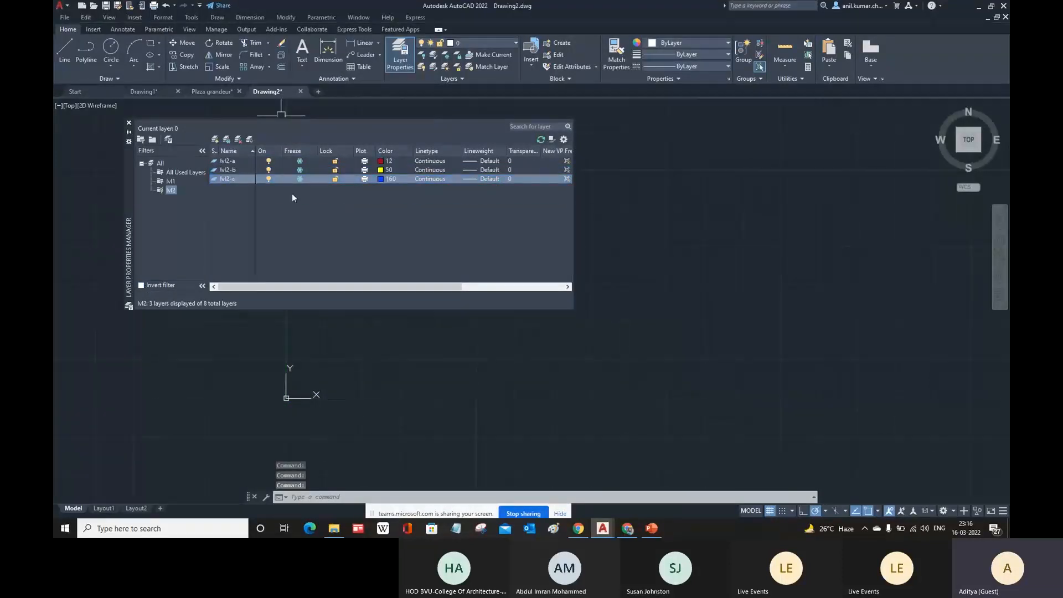
drag(301, 191, 301, 164)
click(301, 164)
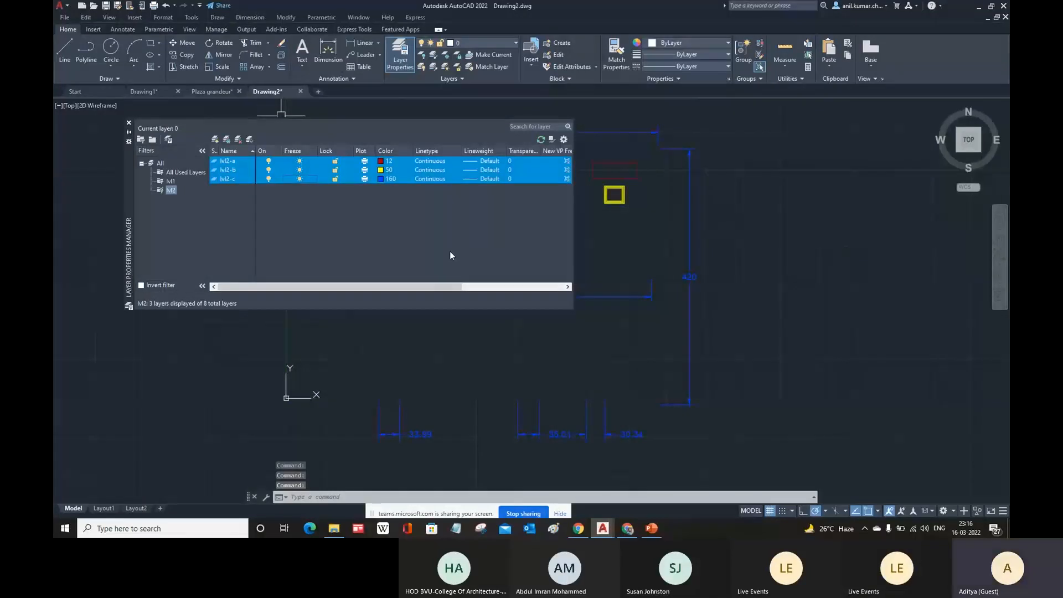
Save the current layer settings as a new layer state named lvl2 in the Layer States Manager
click(141, 285)
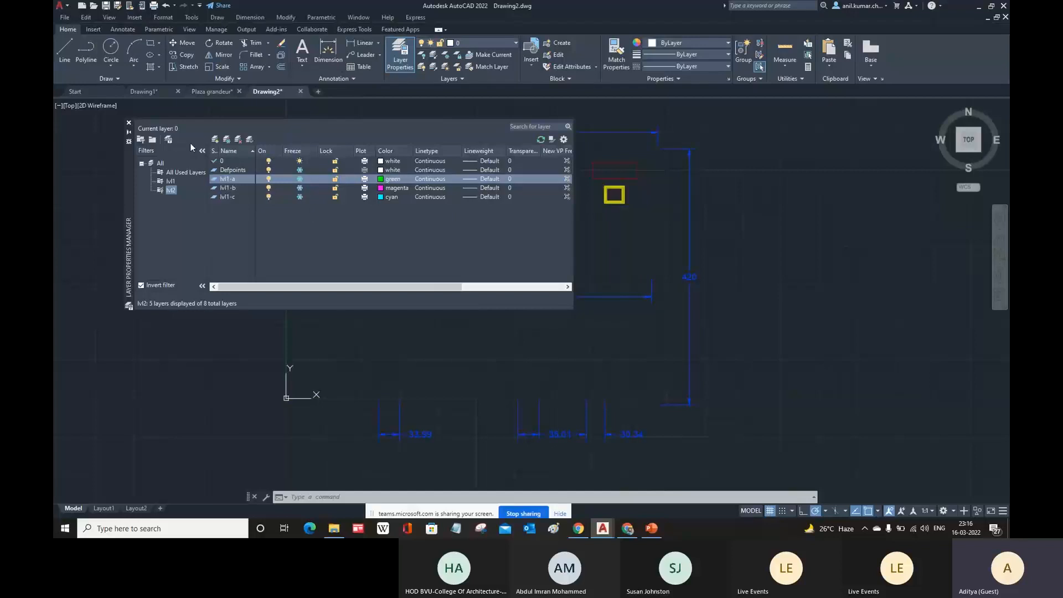
click(169, 139)
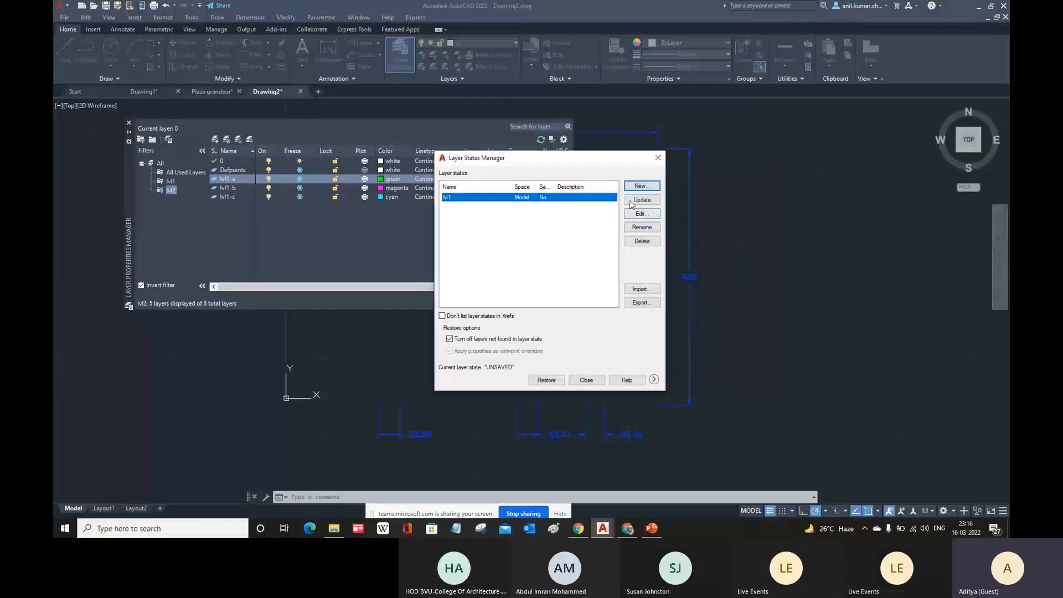
click(641, 186)
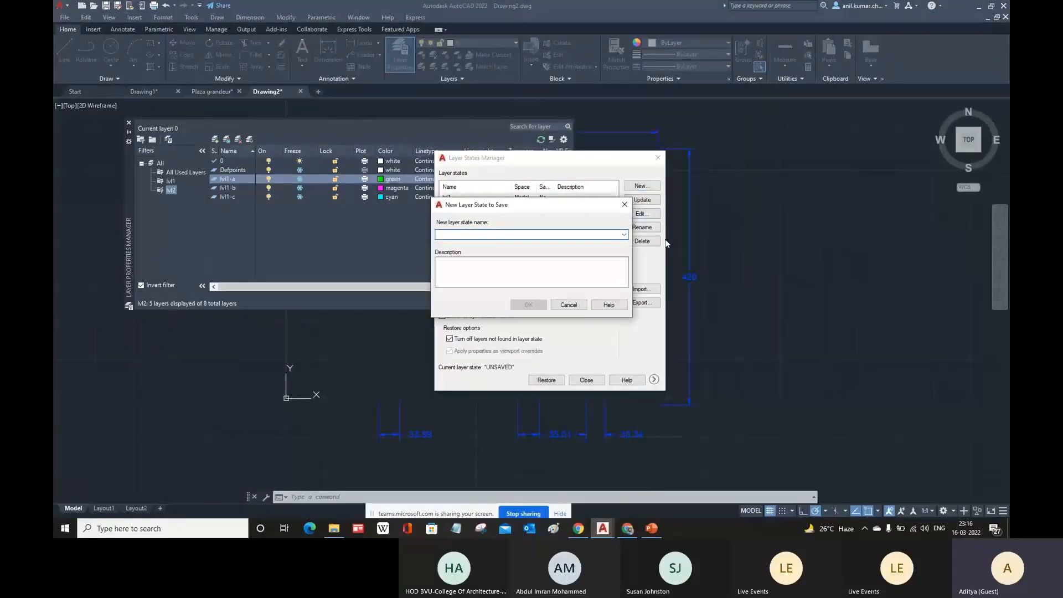
text(lvl2)
key(Return)
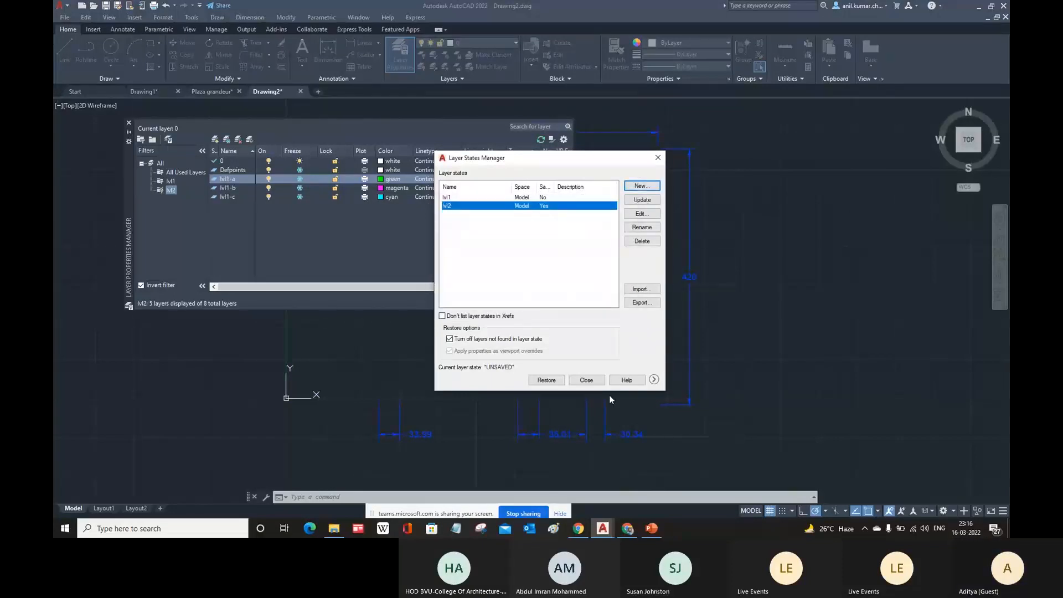
click(587, 380)
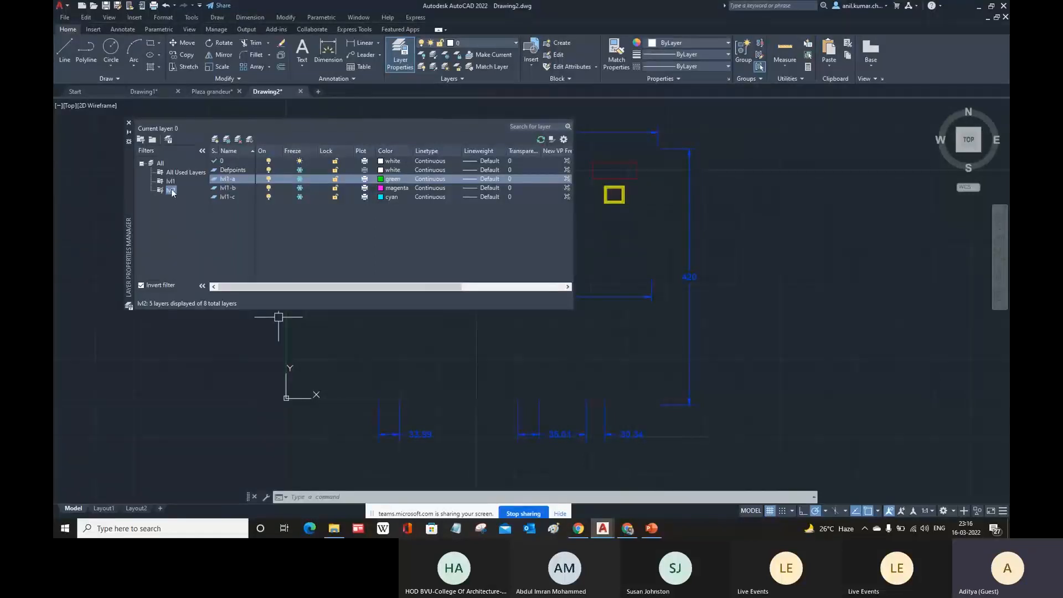
List all layers without filter inversion, thaw every layer and close the Layer Properties Manager
click(179, 173)
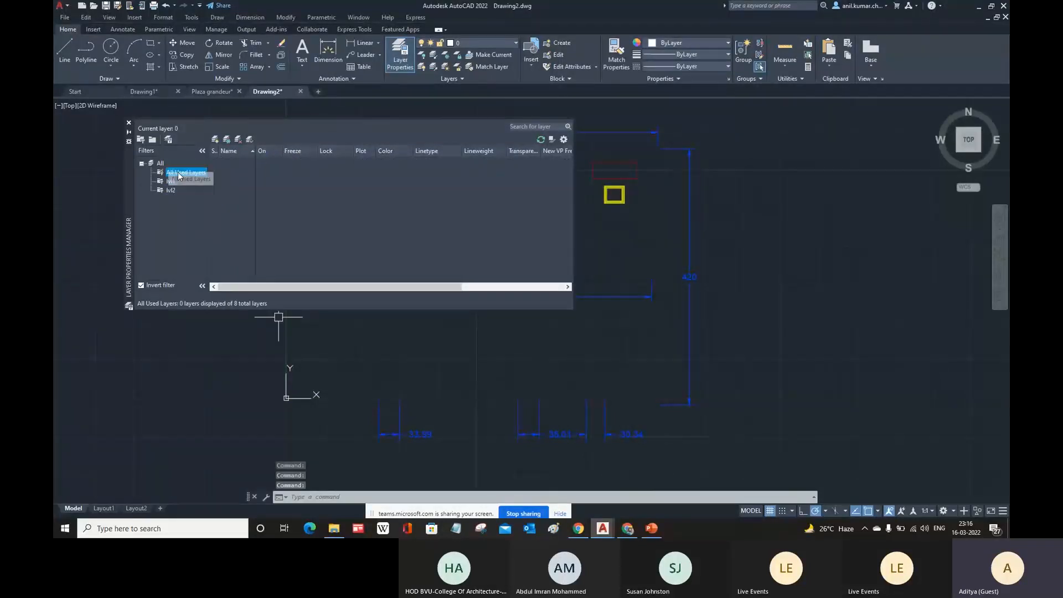
click(141, 286)
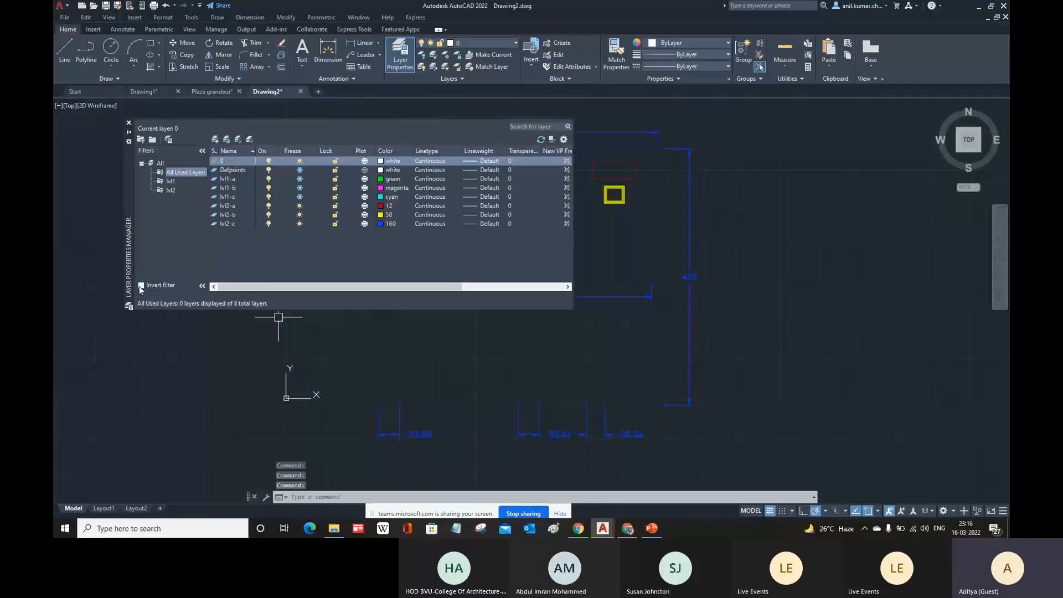
click(160, 164)
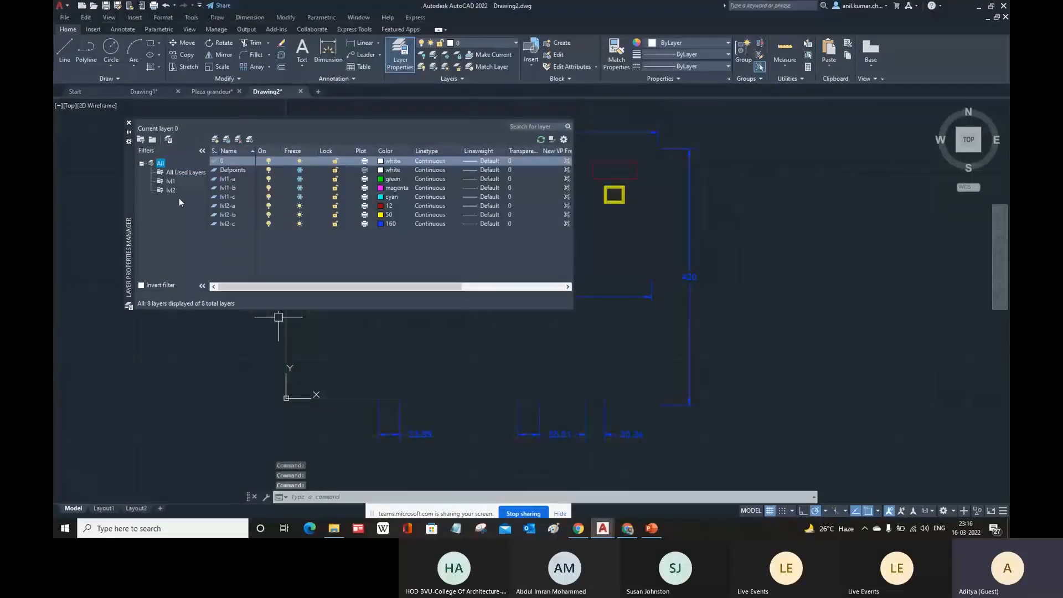
drag(301, 222, 300, 161)
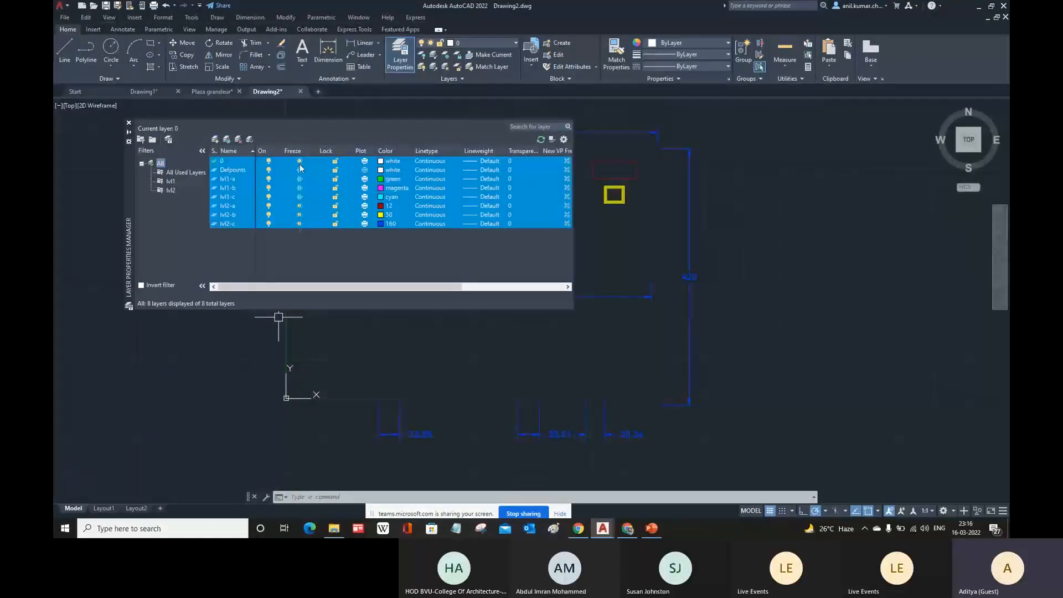
click(299, 224)
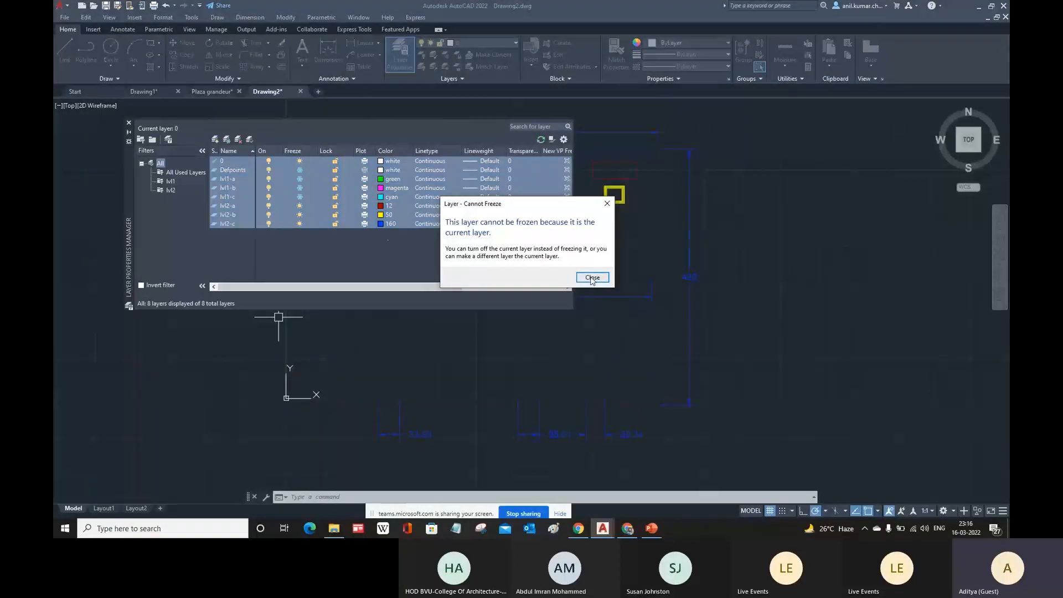
click(592, 278)
click(300, 224)
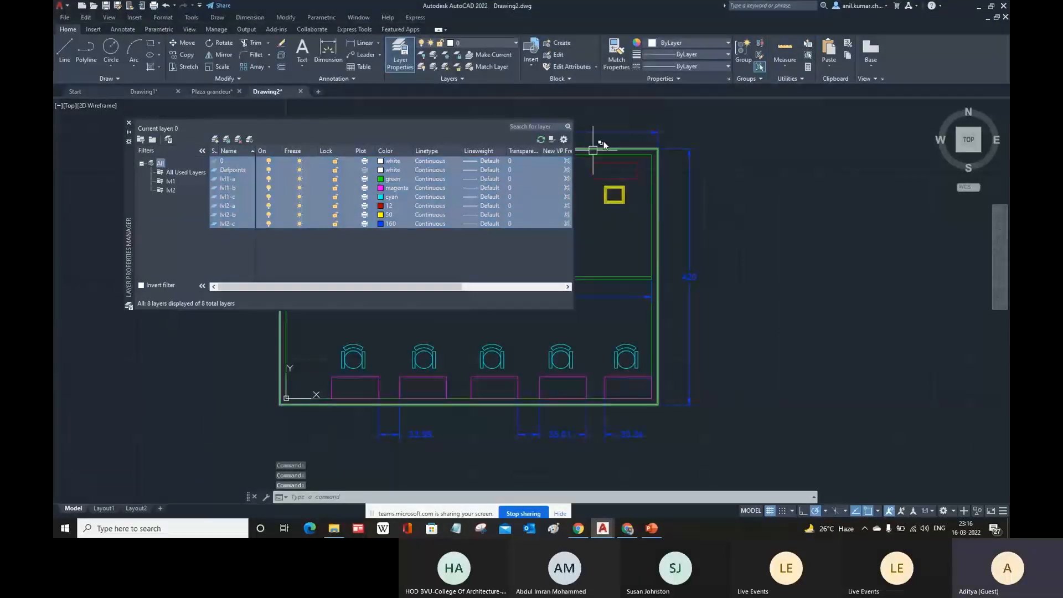
click(129, 123)
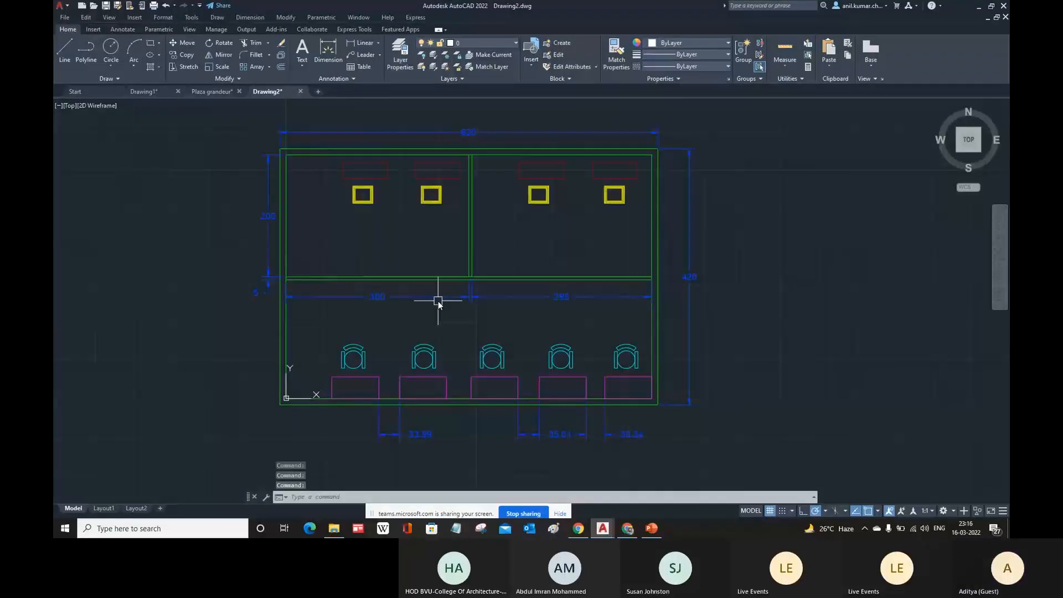
Open Layout1, activate its viewport and turn off the grid inside it
click(108, 508)
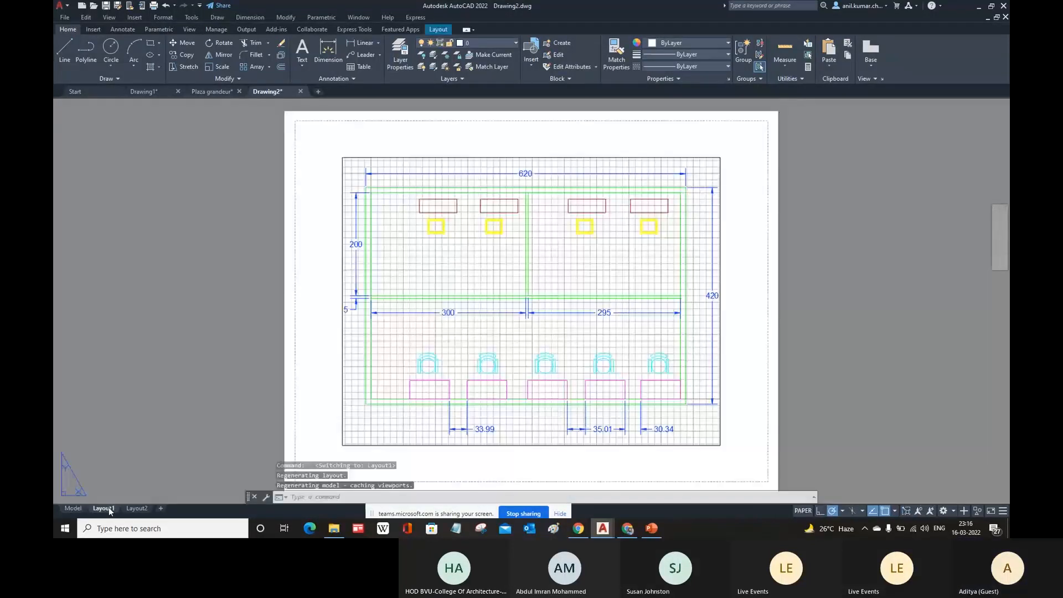
double_click(476, 271)
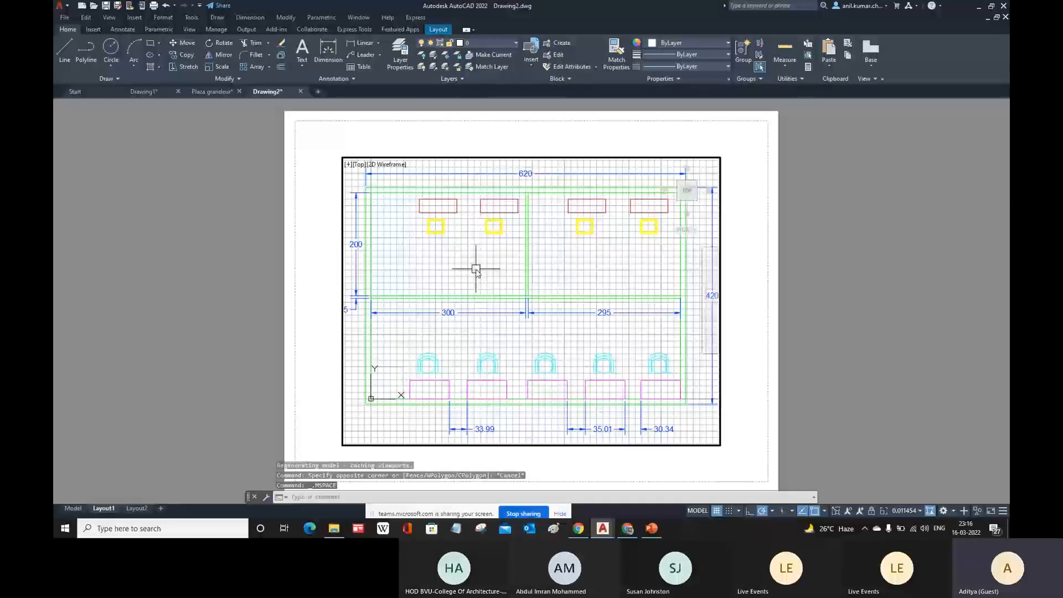
key(F7)
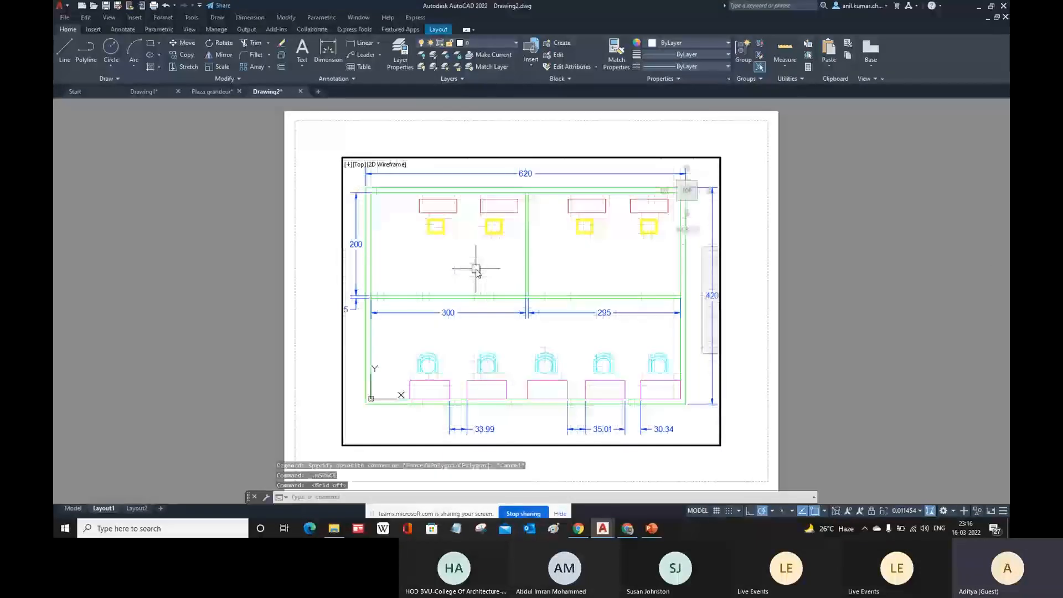
Open Layout2, activate its viewport and turn off the grid inside it
click(141, 510)
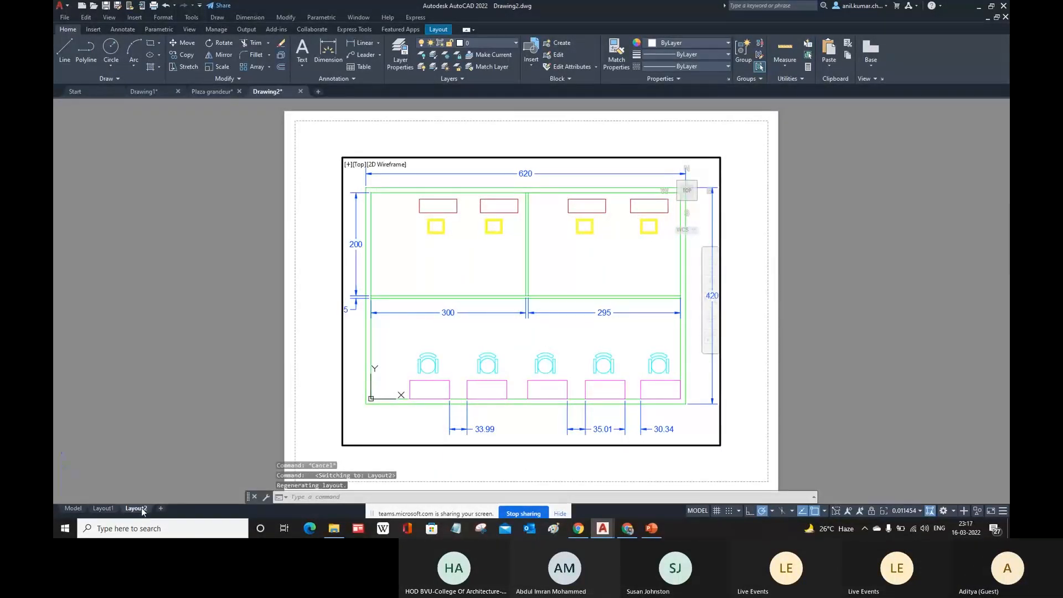
click(521, 336)
double_click(520, 339)
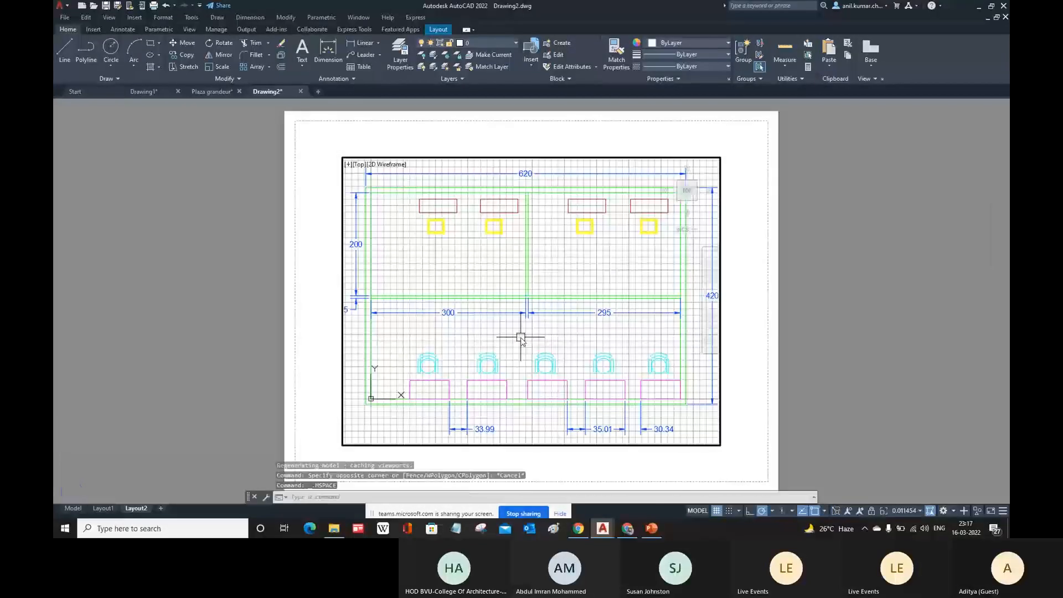
key(F7)
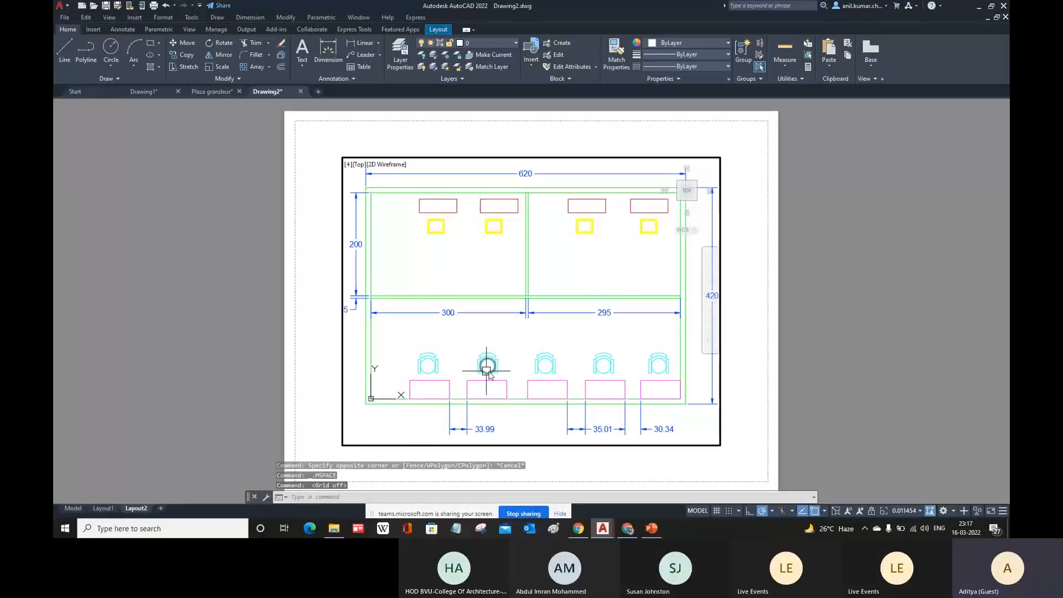
Restore the lvl1 layer state as viewport overrides in the Layout1 viewport, and compare the layout with model space
click(104, 508)
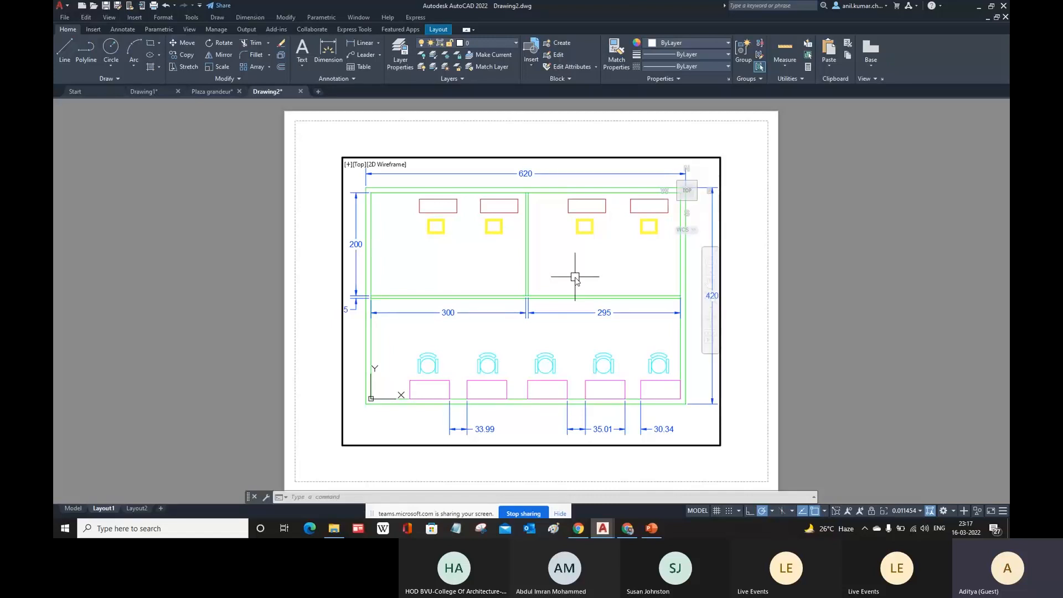
text(la)
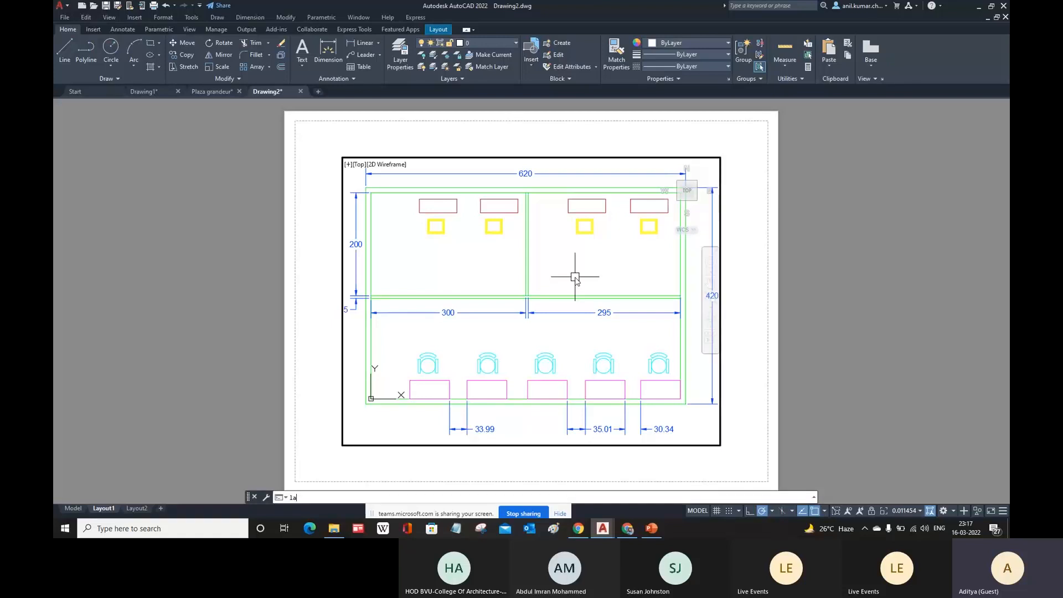
key(Return)
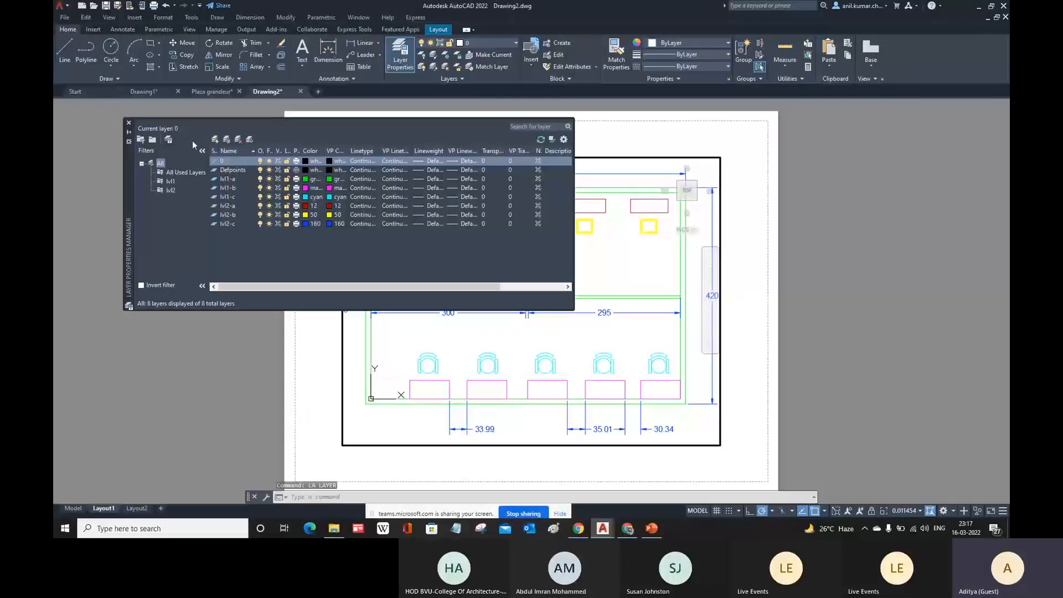
click(169, 140)
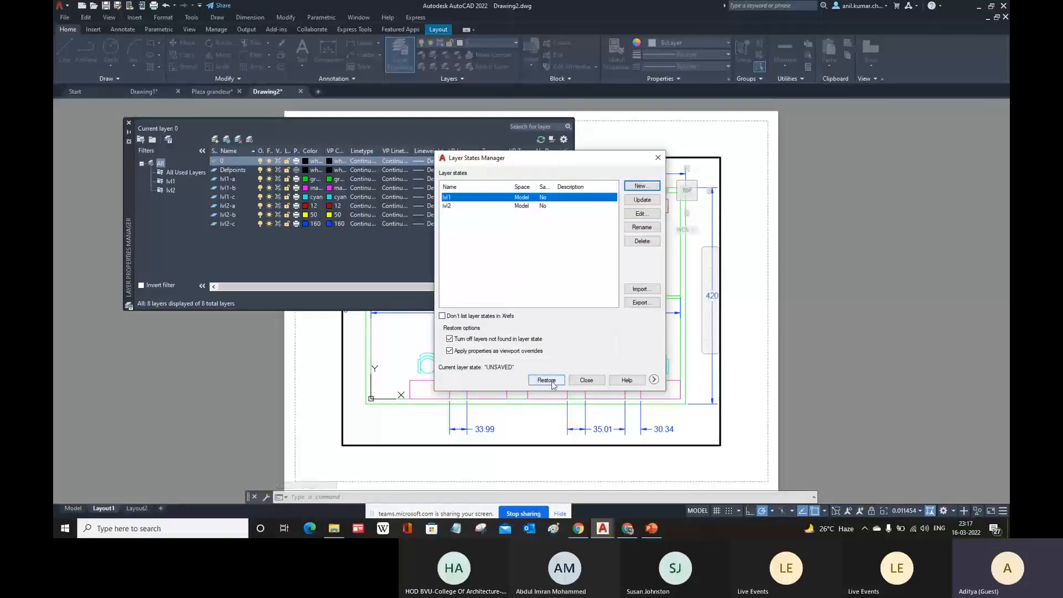
click(547, 380)
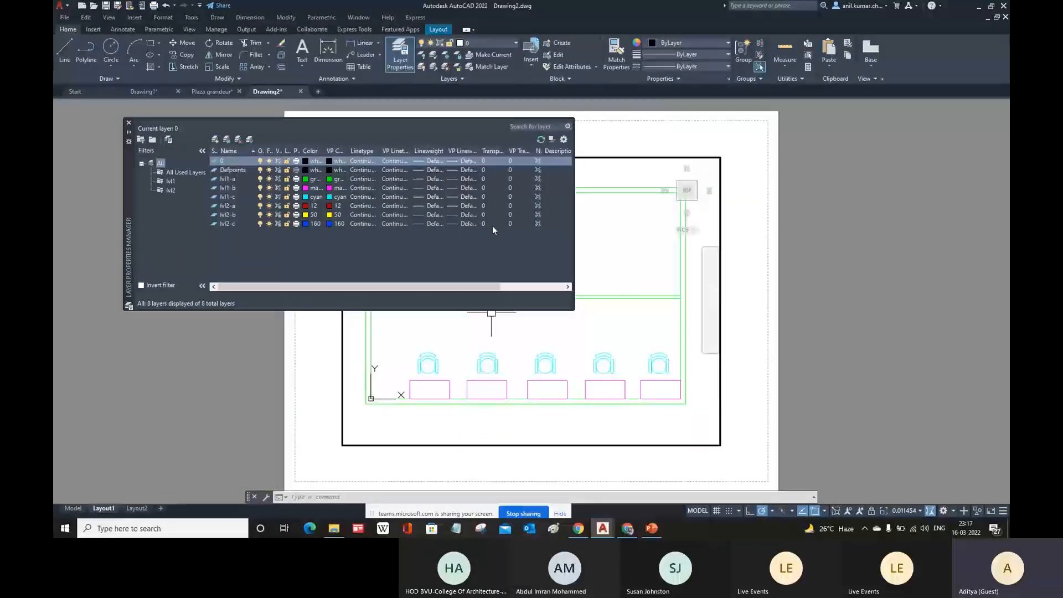
click(128, 123)
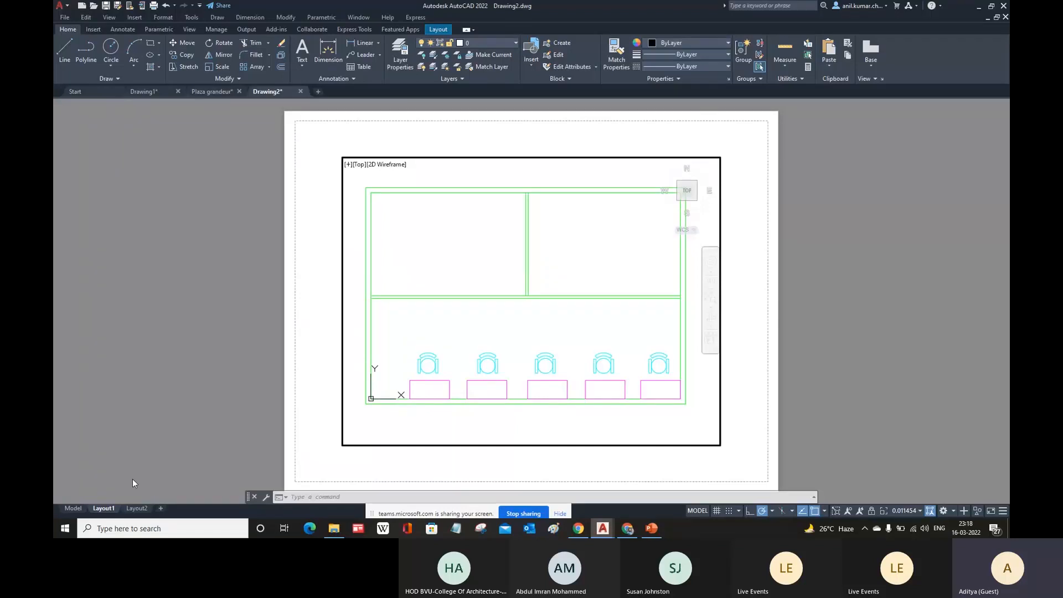
click(74, 508)
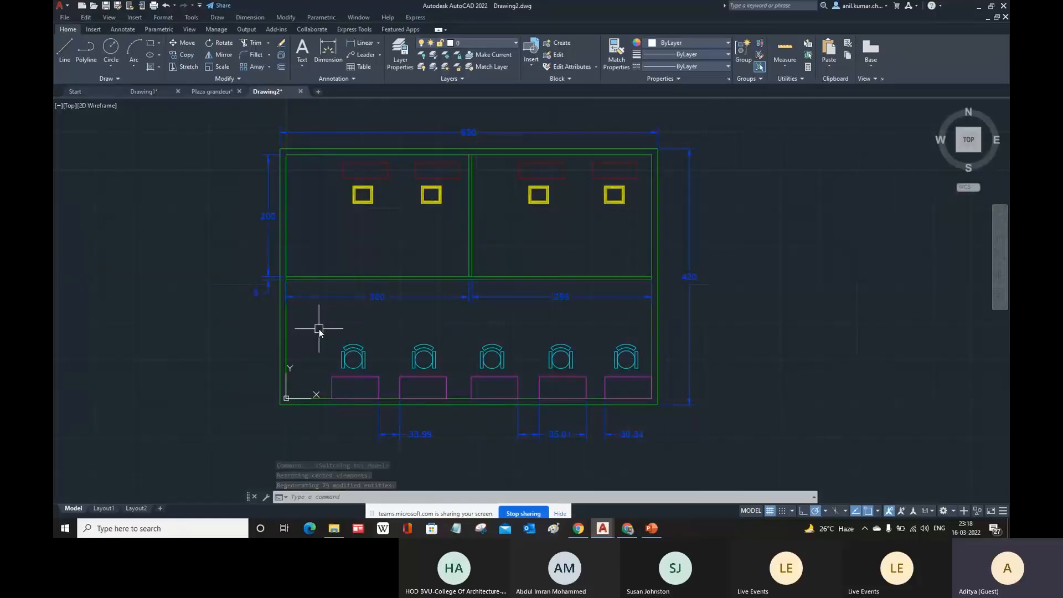
click(103, 508)
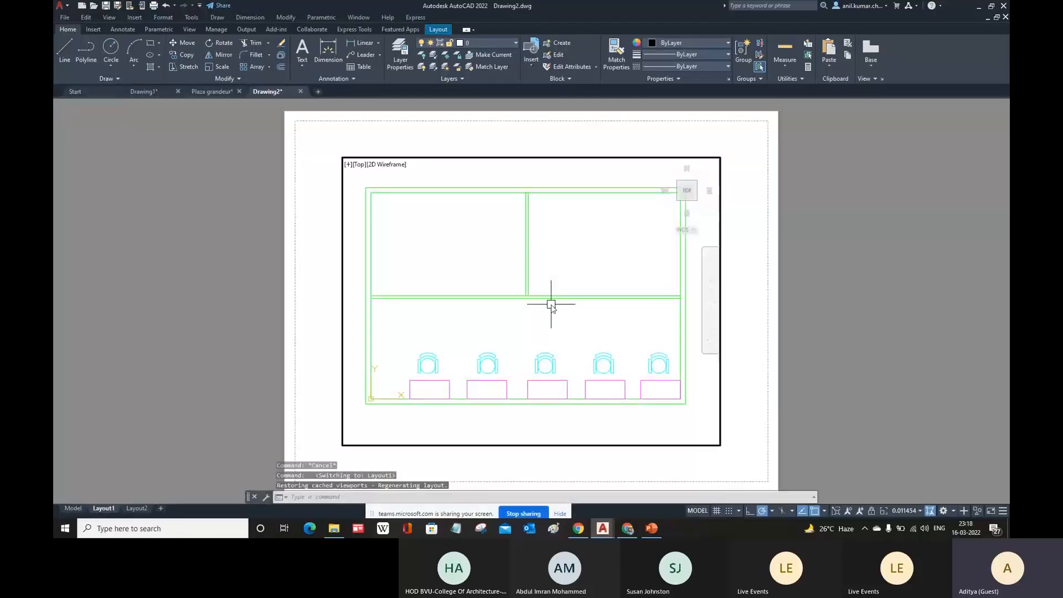
Restore the lvl2 layer state as viewport overrides in the Layout2 viewport and close the Layer Properties Manager
click(137, 508)
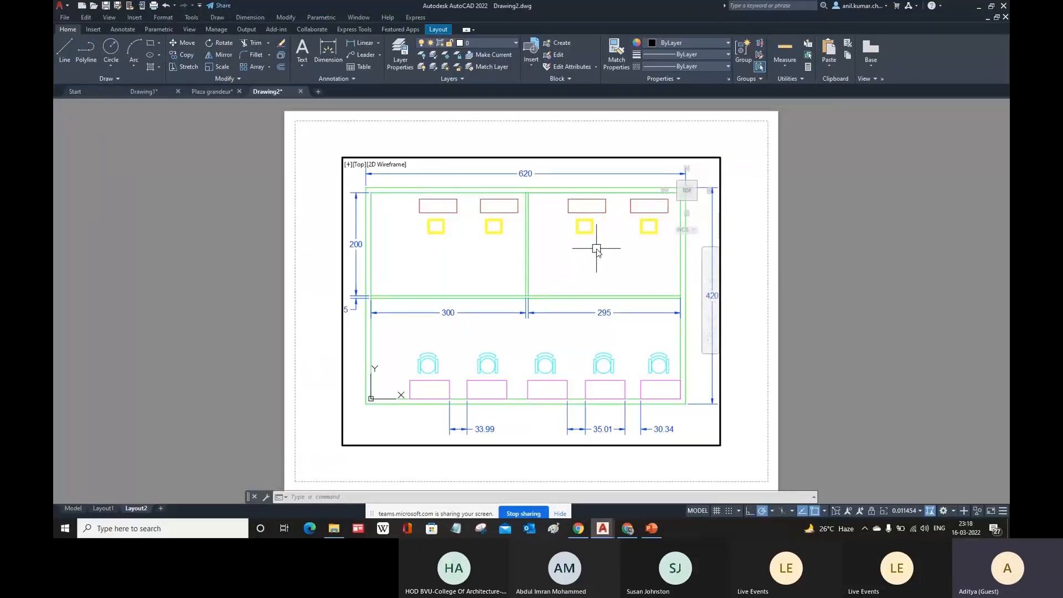
text(la)
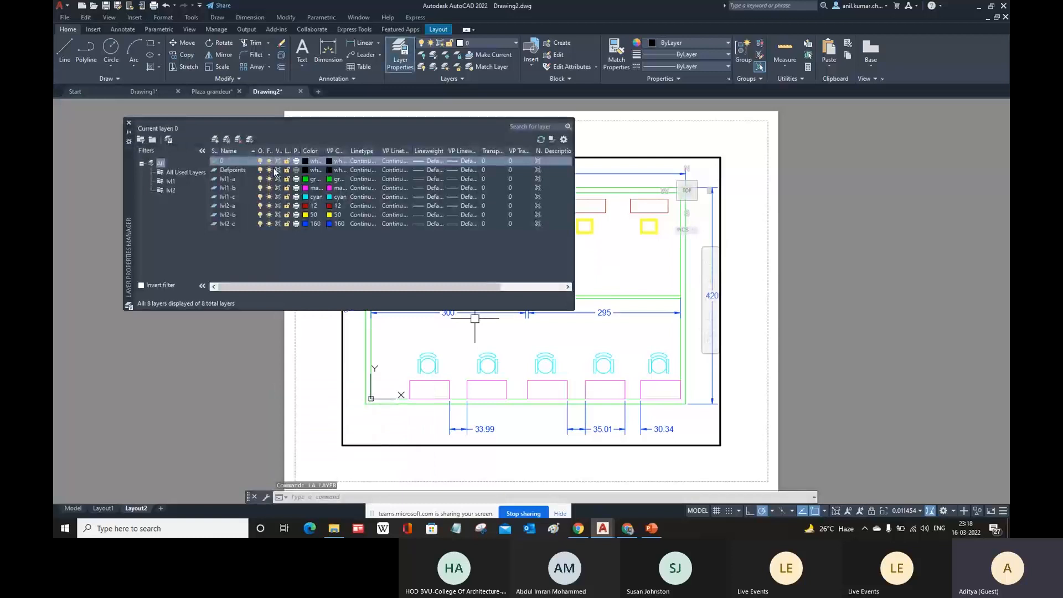
click(168, 139)
click(456, 207)
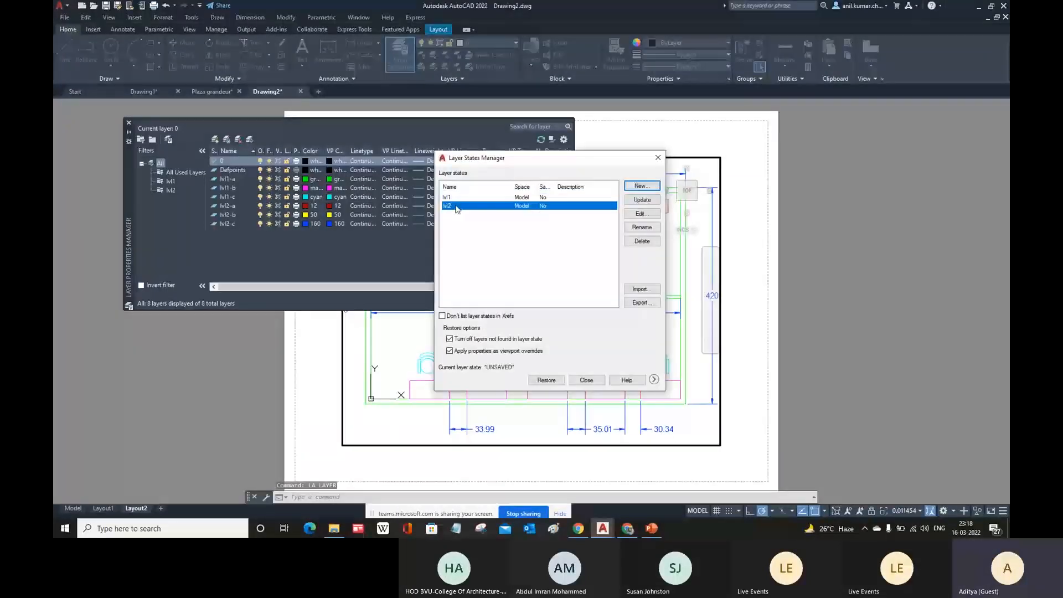
click(546, 380)
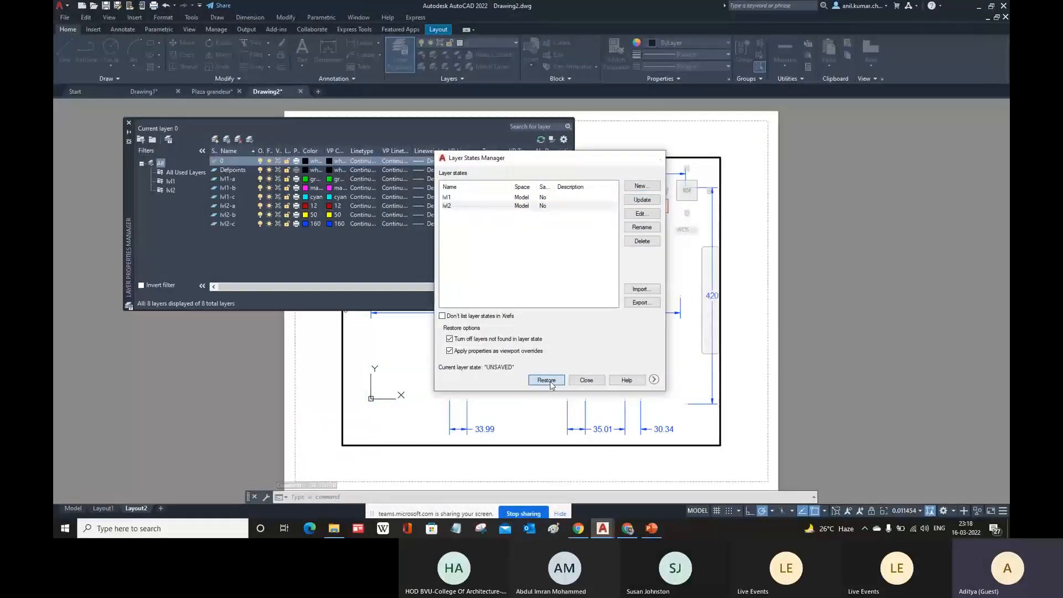
click(128, 123)
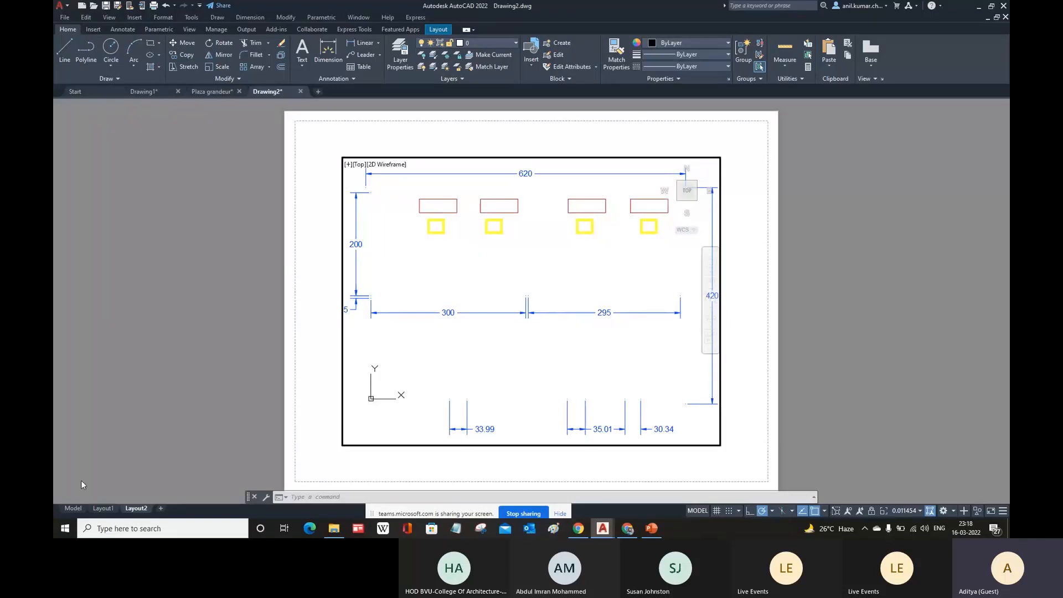
Return to model space and make lvl2-c the current layer
click(74, 509)
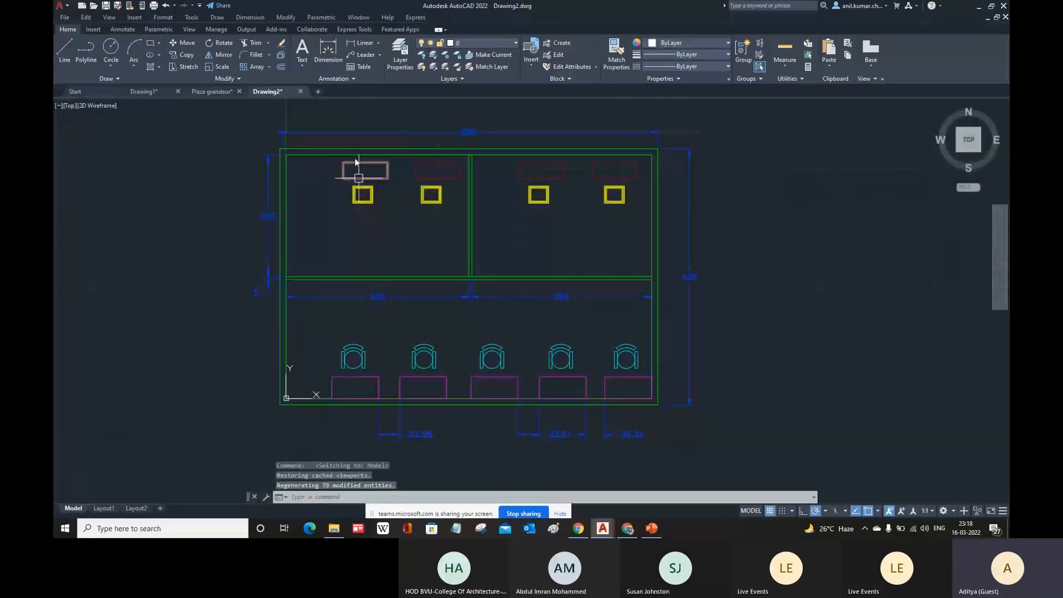
click(480, 41)
click(475, 145)
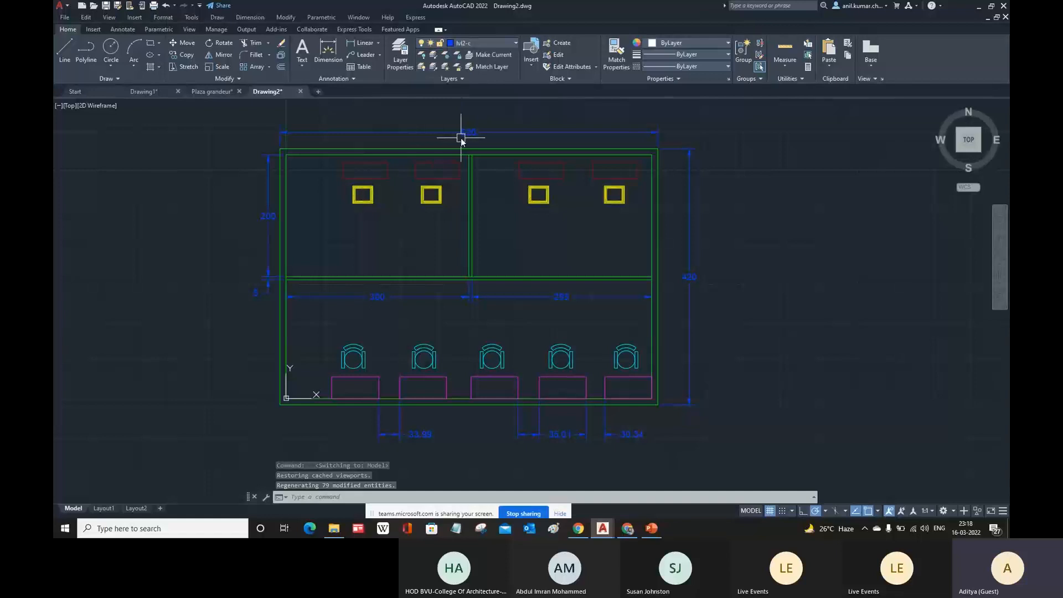
Add a linear dimension for the width of the leftmost red table, placed between the upper wall and the 620 dimension
click(249, 17)
click(255, 44)
scroll(332, 164, up, 2)
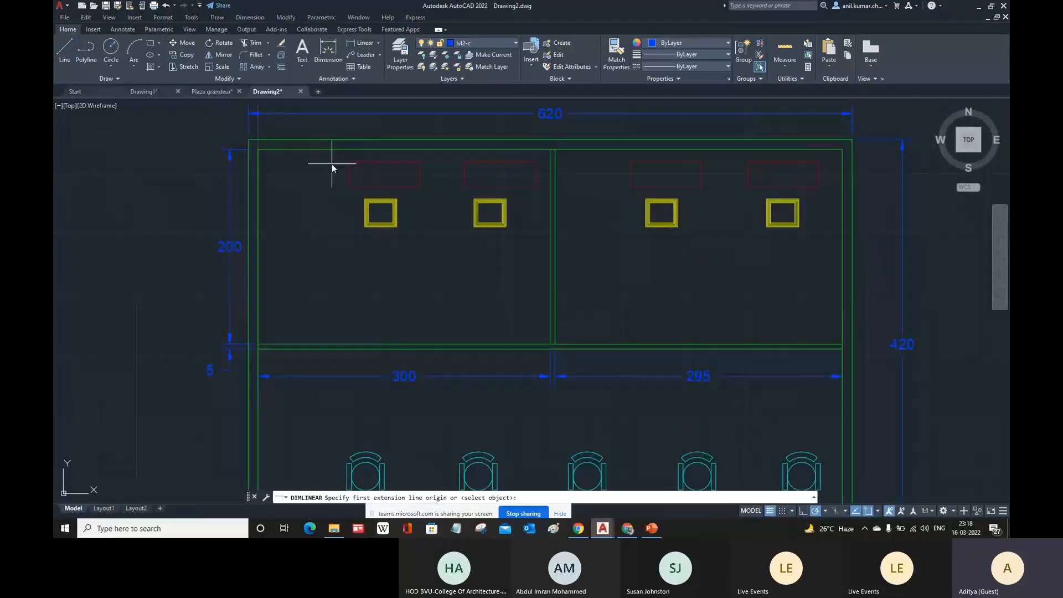
click(349, 162)
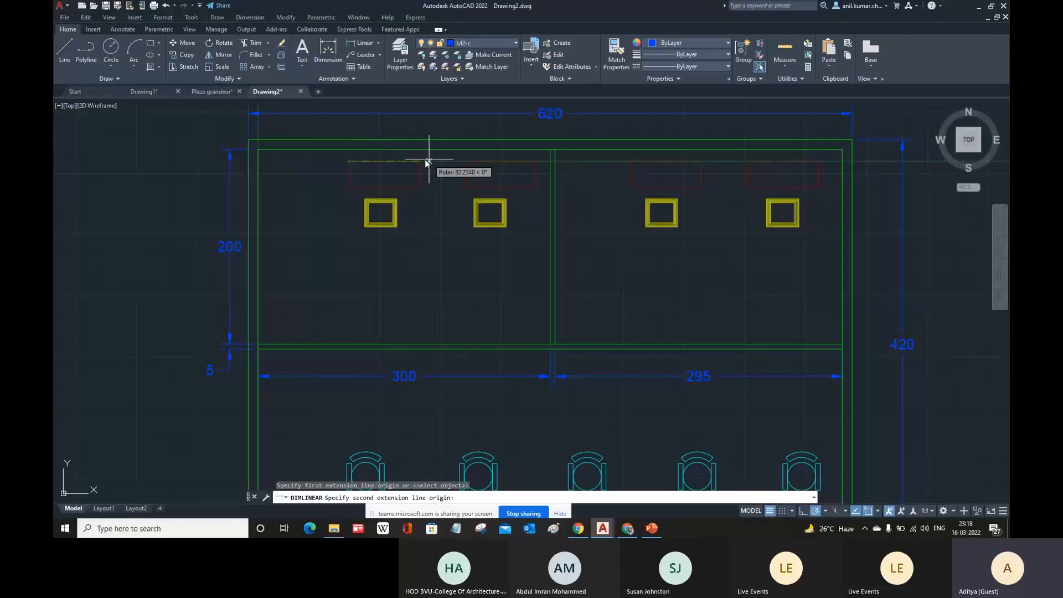
click(423, 161)
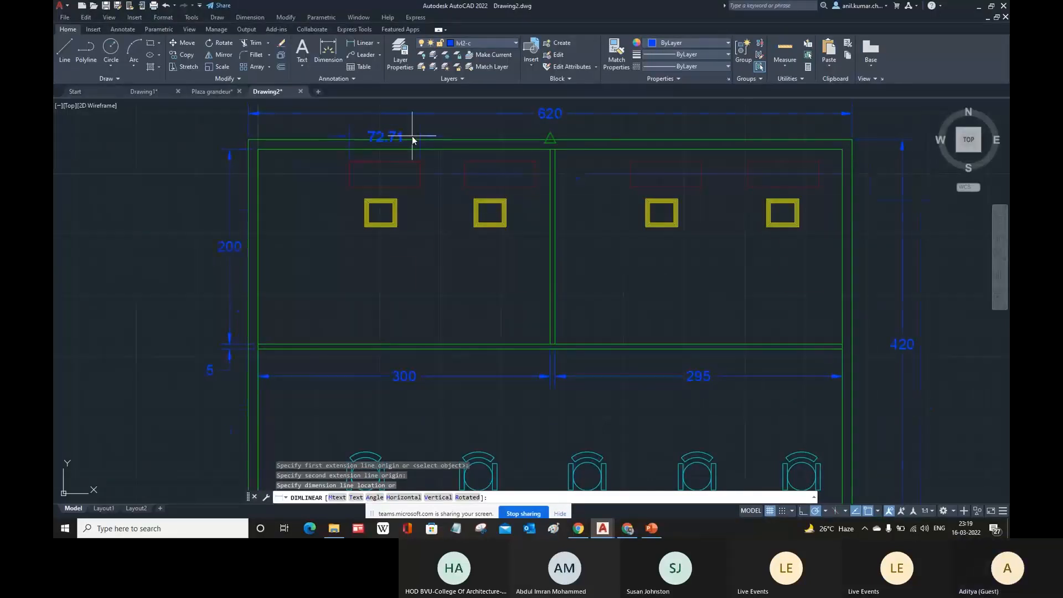
middle_drag(412, 136, 423, 188)
click(423, 187)
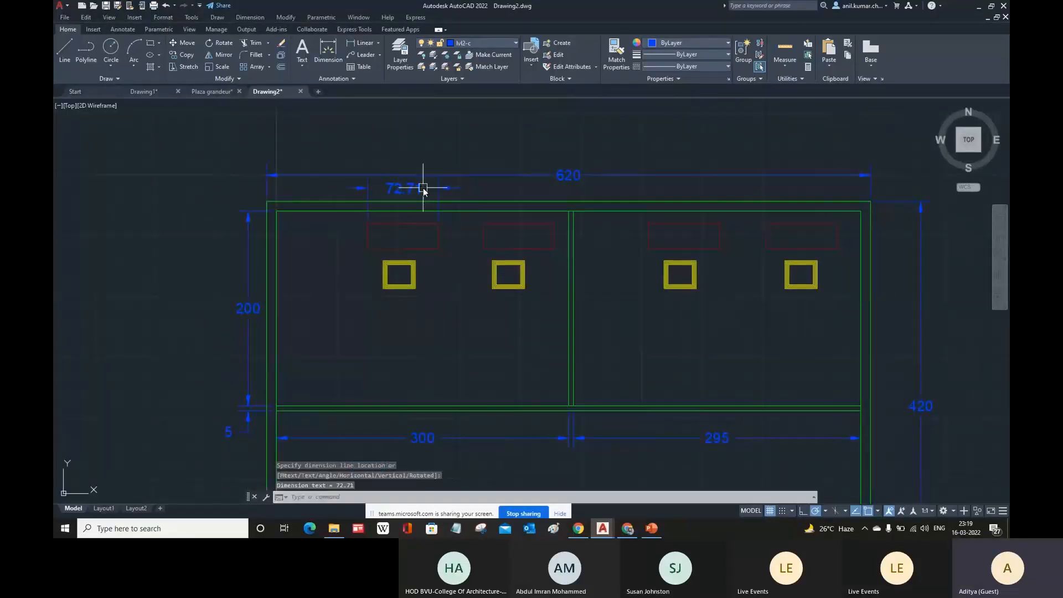
key(Return)
click(447, 224)
key(Escape)
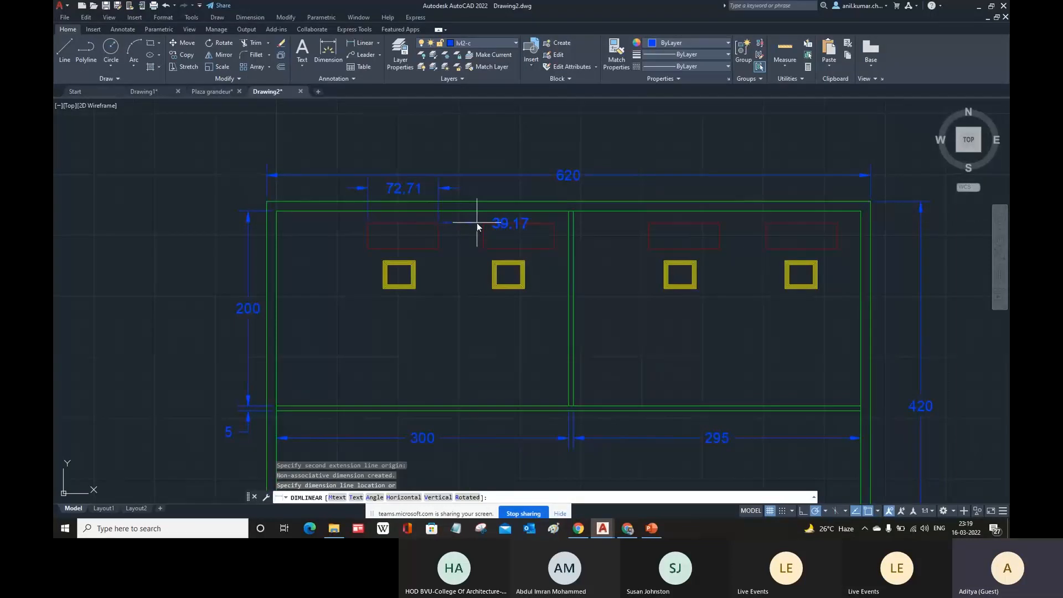
Add linear dimensions for the gaps between the first and second and the second and third red tables, in line with the table width dimension
key(Return)
click(440, 225)
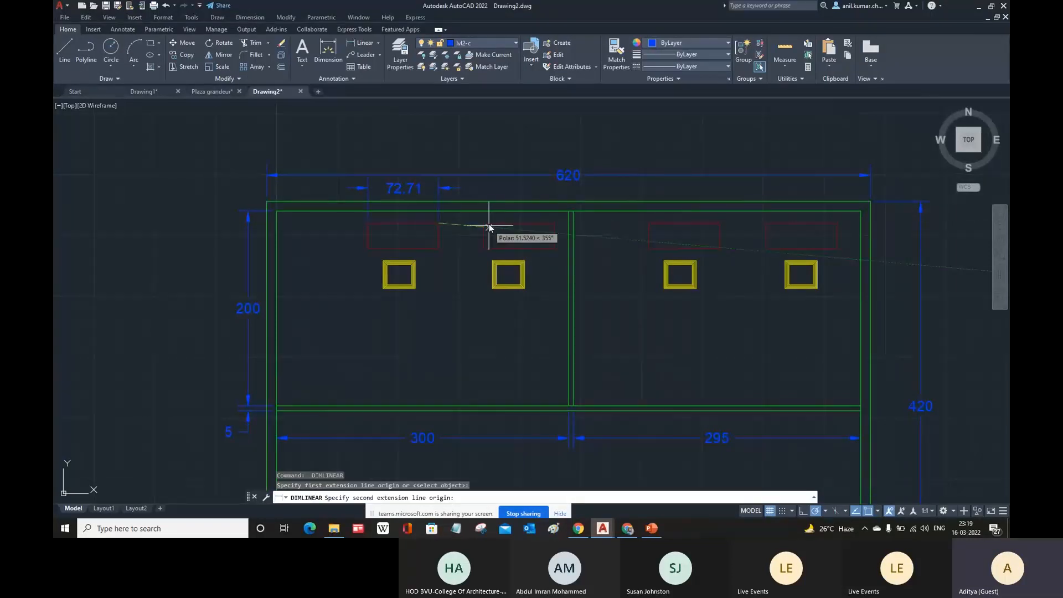
click(485, 223)
click(456, 189)
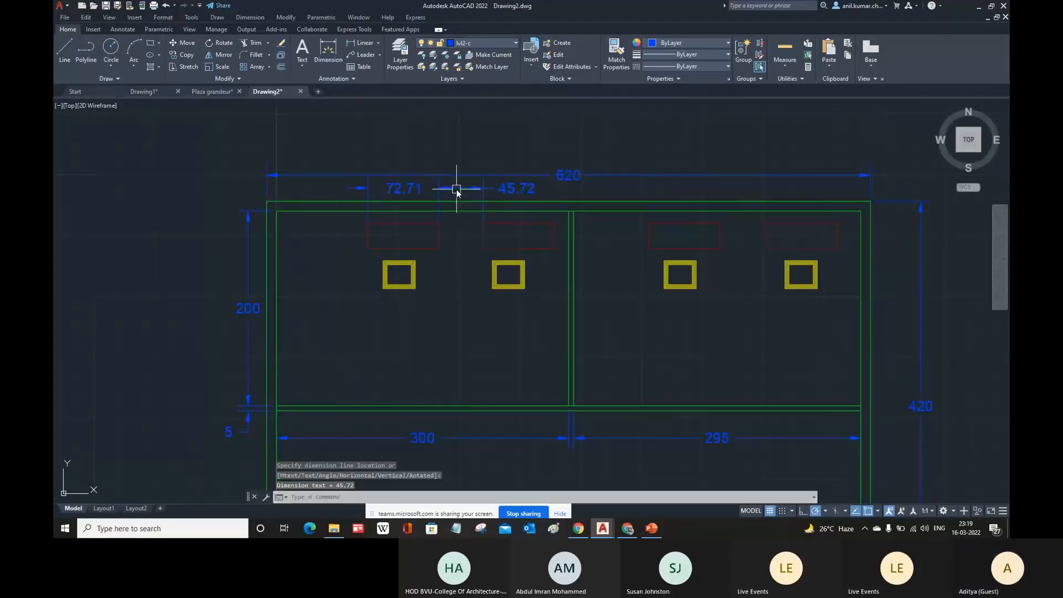
key(Return)
click(648, 224)
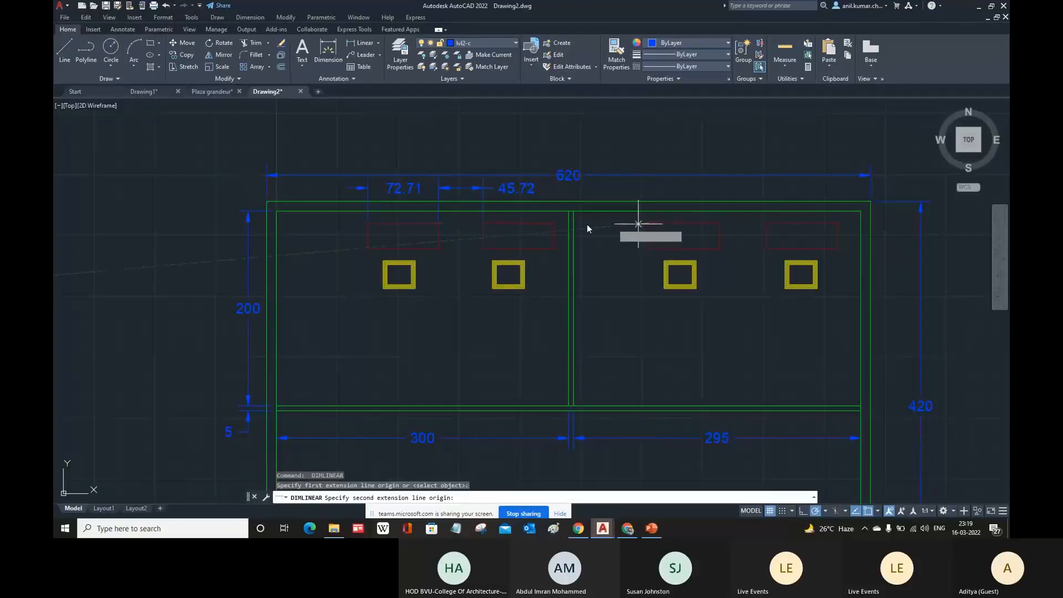
click(554, 223)
click(498, 191)
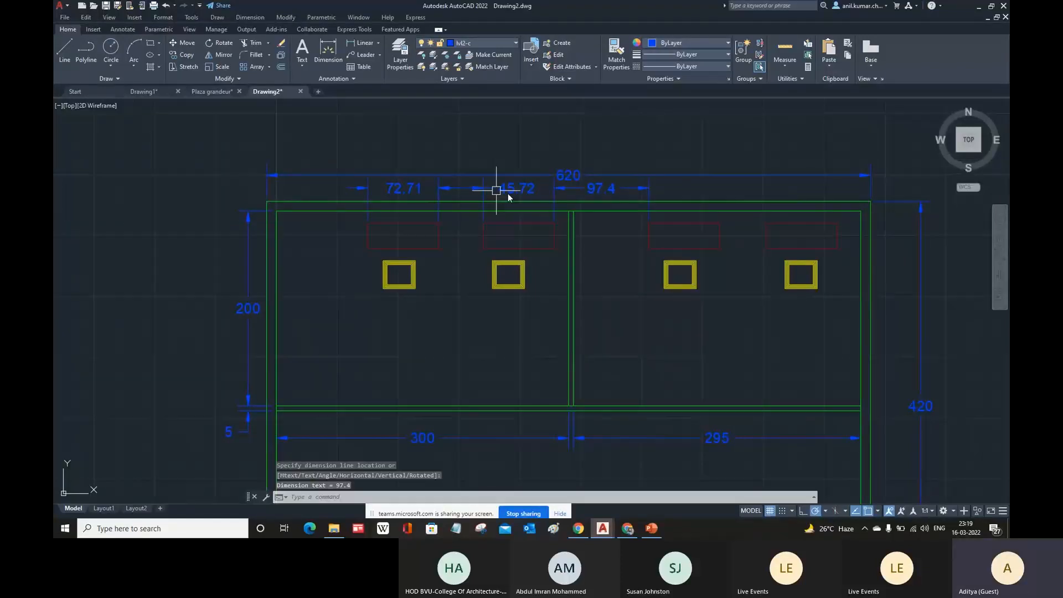
Add a linear dimension from the third red table's left corner to the fourth table's left corner, continuing the upper dimension row
key(Return)
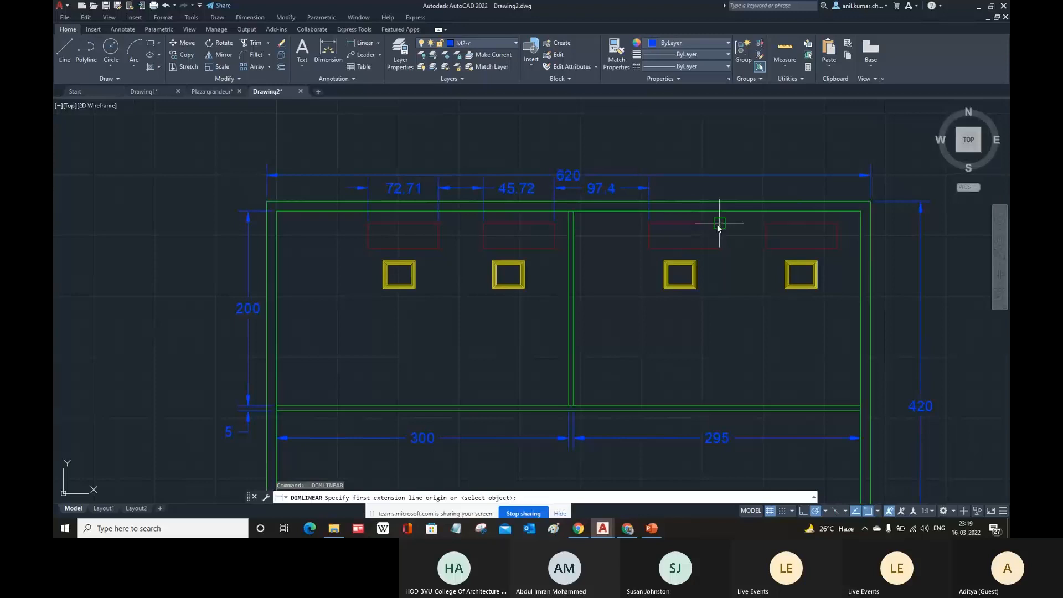
click(653, 223)
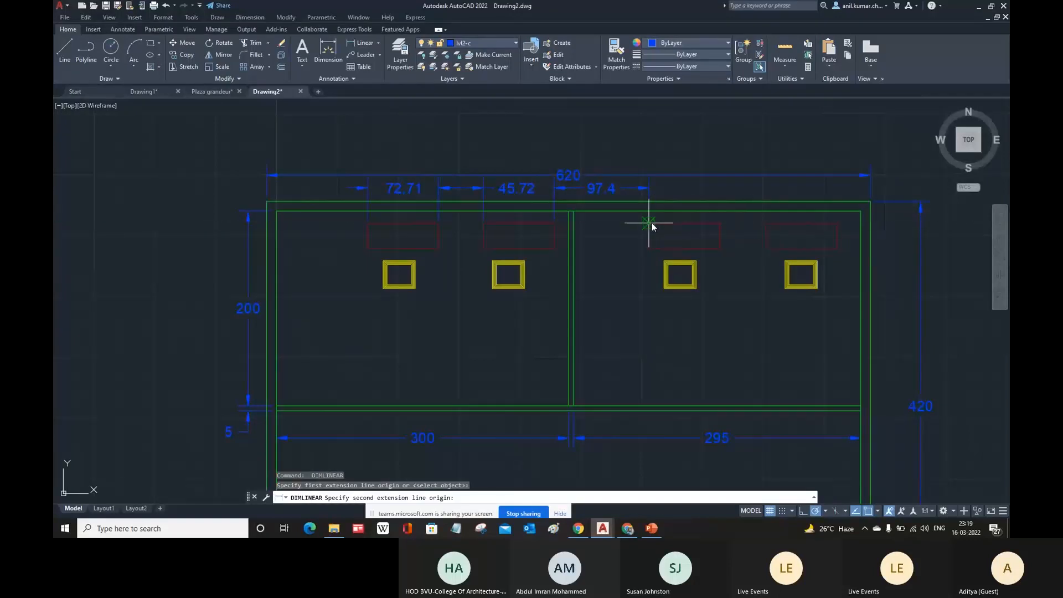
click(765, 223)
click(654, 190)
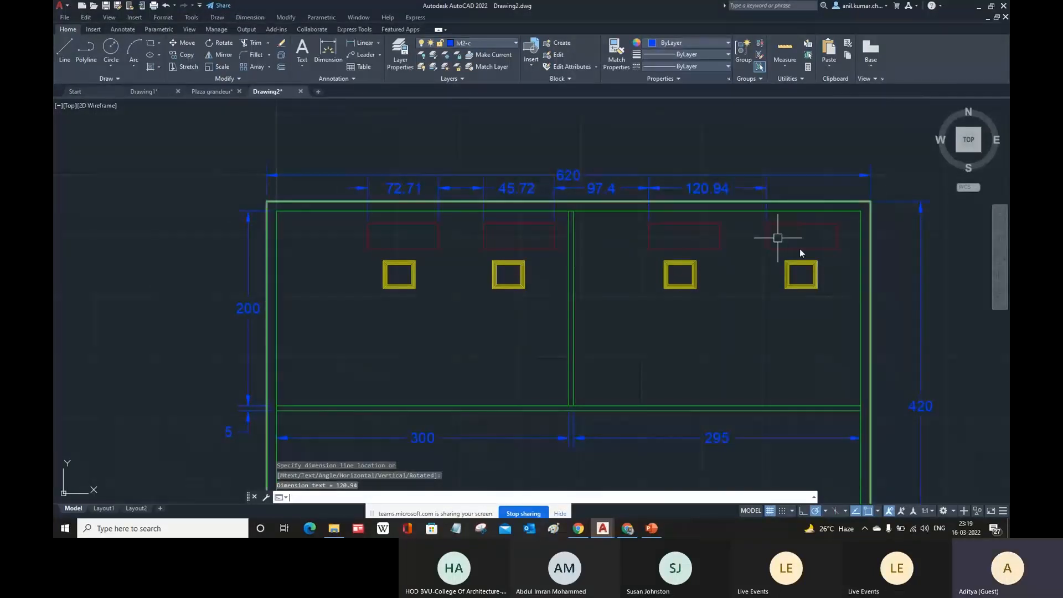
Add linear dimensions below the yellow squares for the rightmost square's width and for the gap between the two squares in the right room
key(Return)
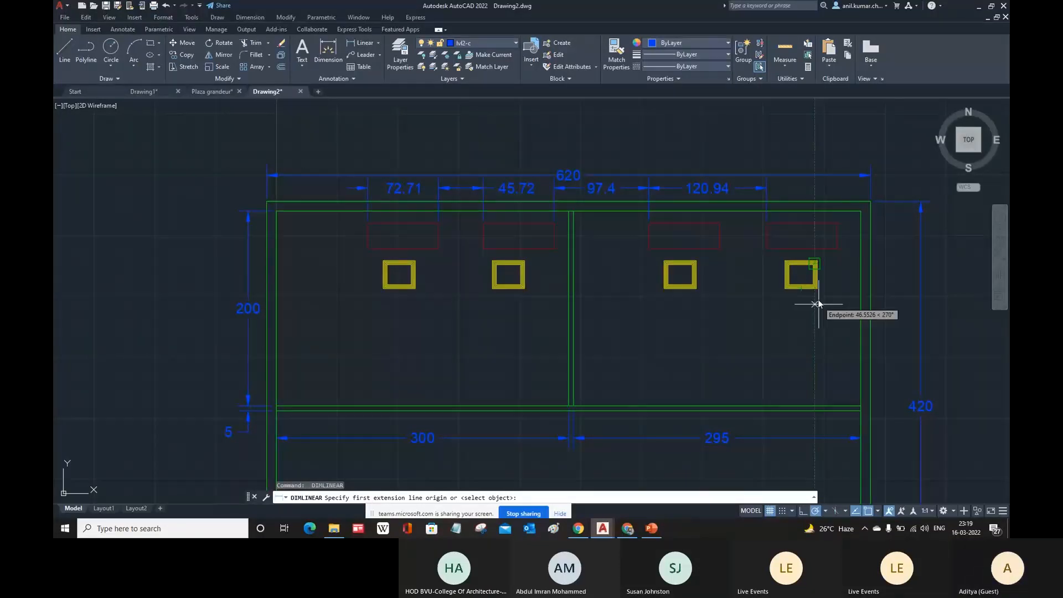
click(818, 288)
click(787, 290)
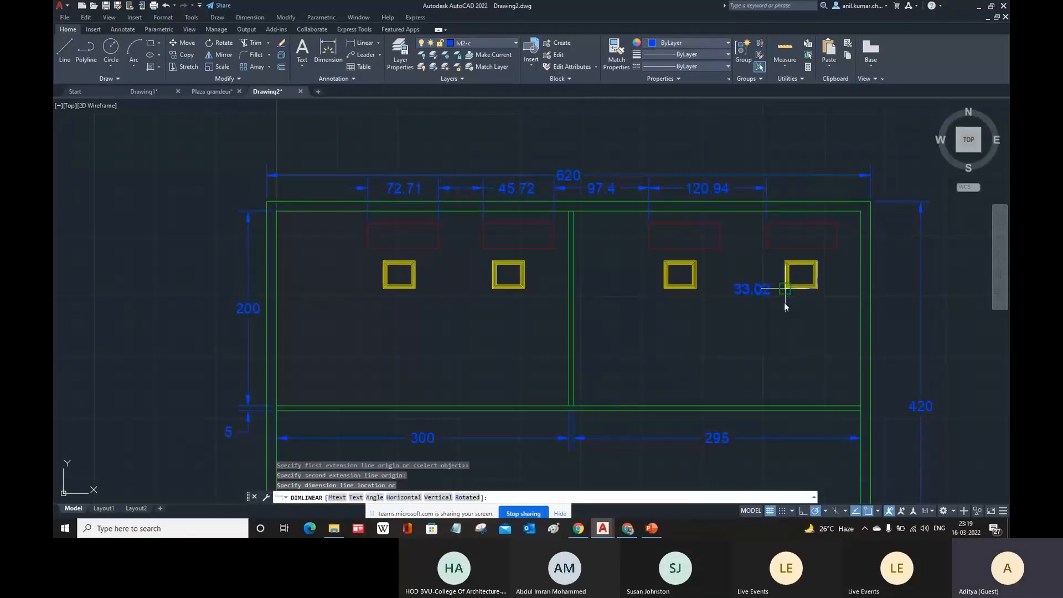
click(789, 310)
key(Return)
click(780, 295)
click(699, 294)
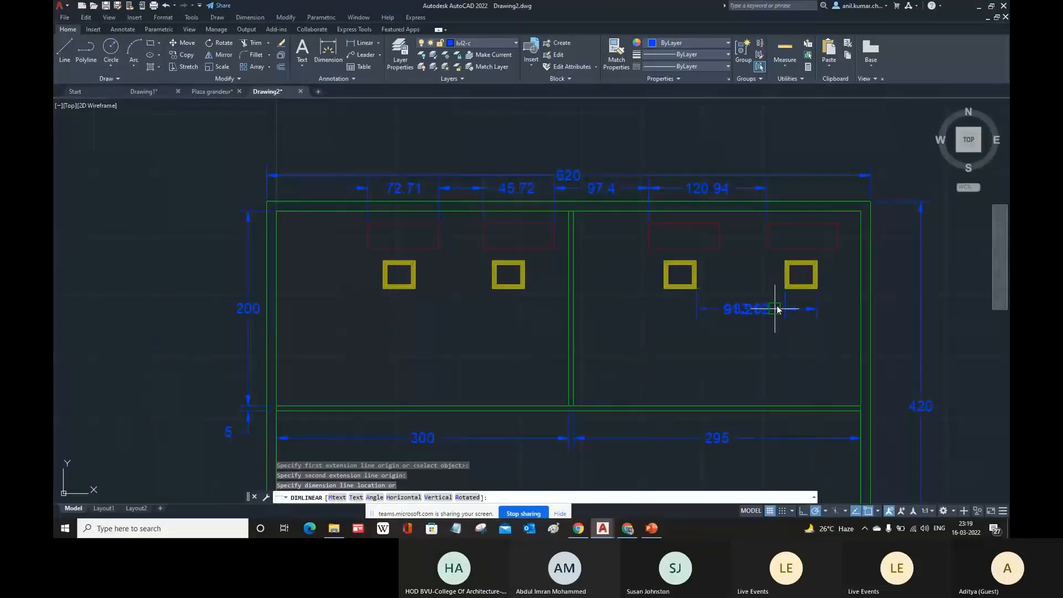
click(786, 309)
Move the text of the dimension between the right room's yellow squares below its dimension line, using Move with Leader
click(727, 310)
mouse_move(739, 311)
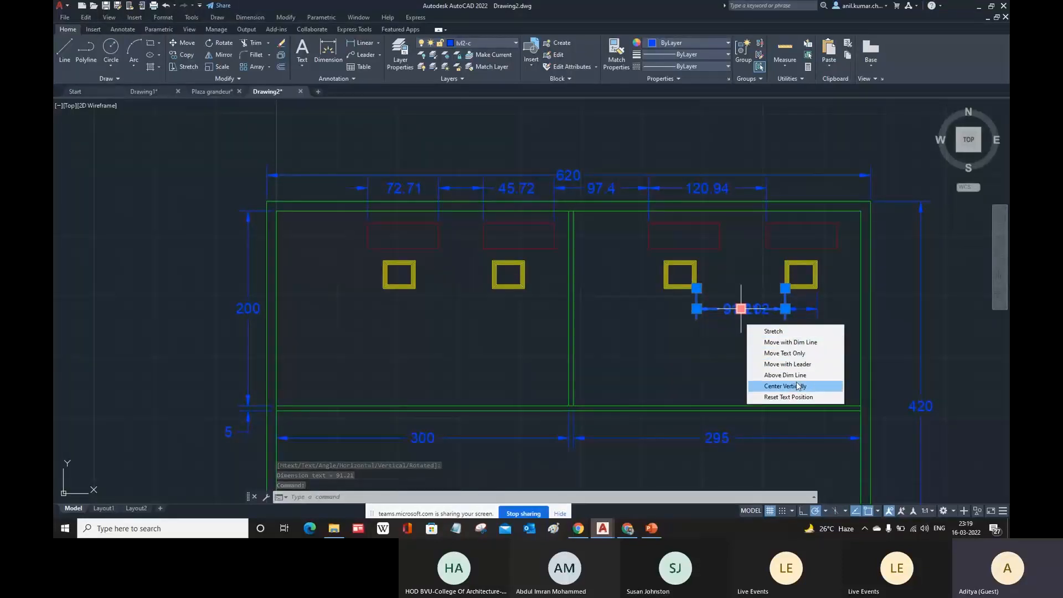
click(788, 364)
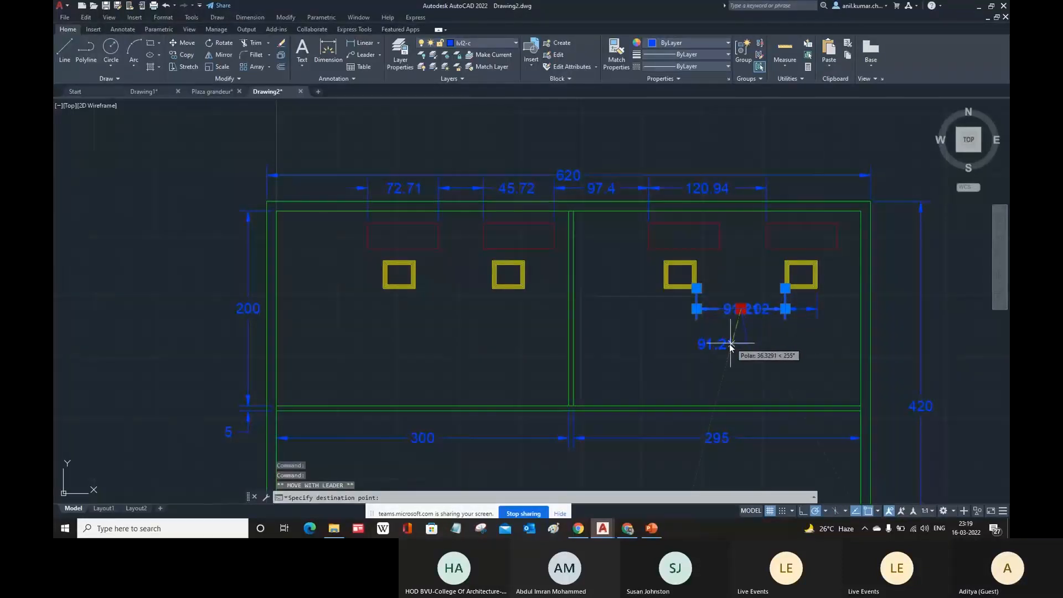
click(777, 345)
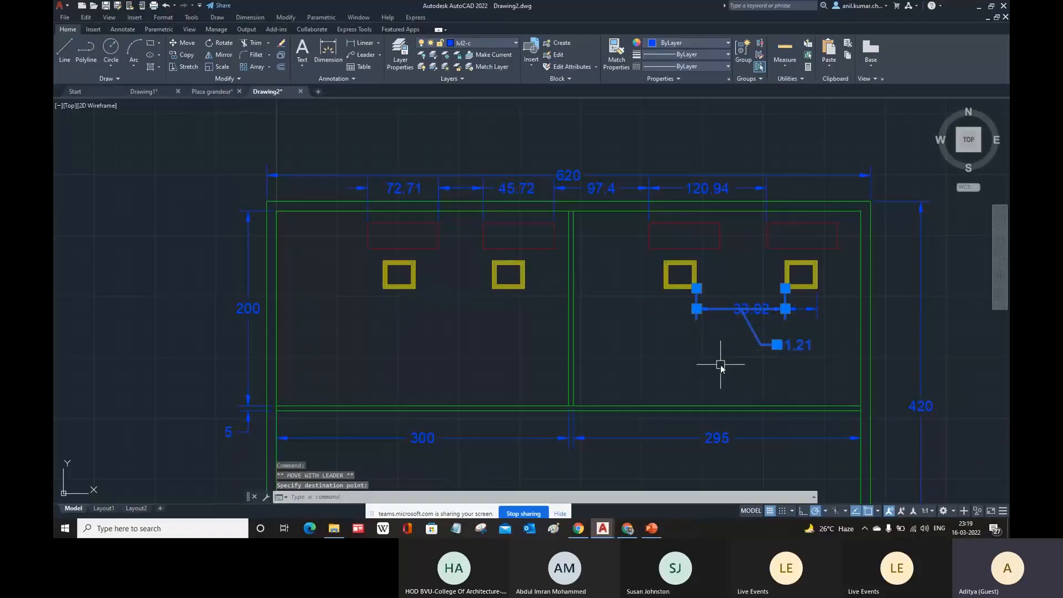
key(Escape)
Shift the text of the rightmost yellow square's width dimension to the right of its dimension line
click(739, 302)
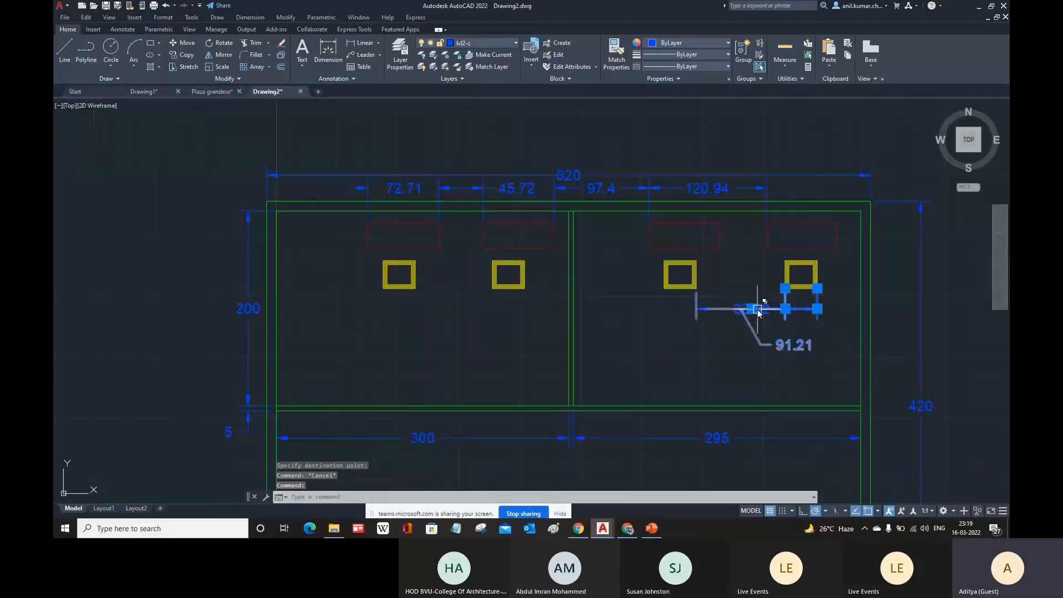
click(754, 309)
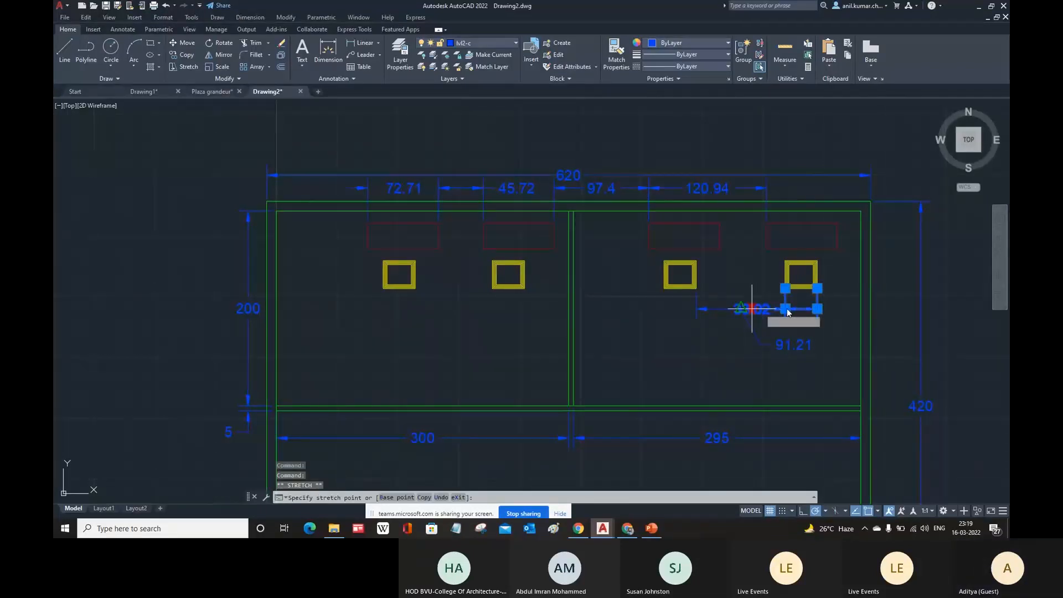
click(832, 311)
key(Escape)
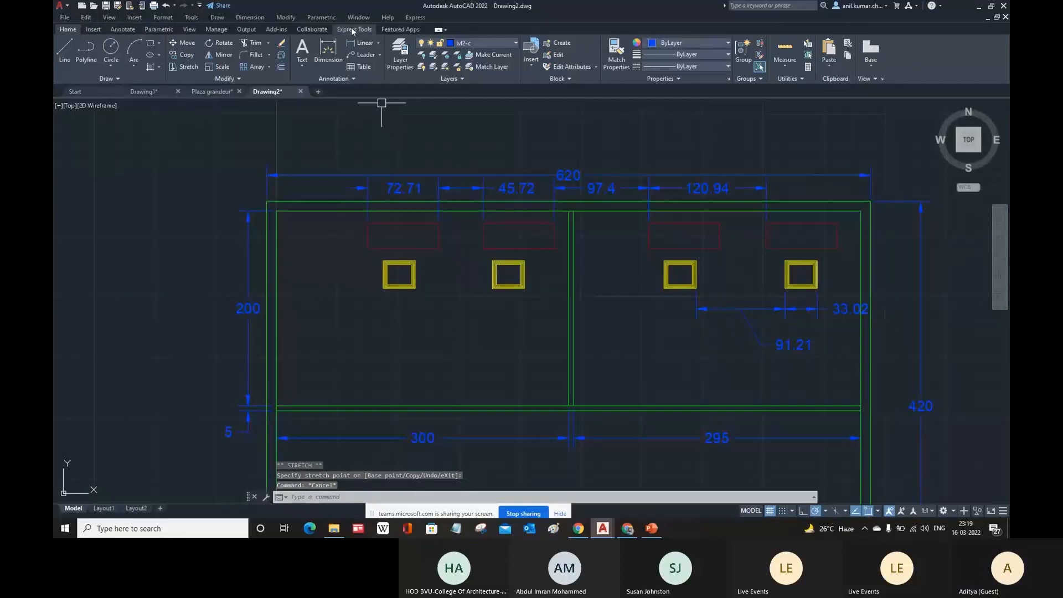
Add a linear dimension between the second and third yellow squares across the partition wall, level with the neighbouring dimensions
click(285, 30)
click(257, 16)
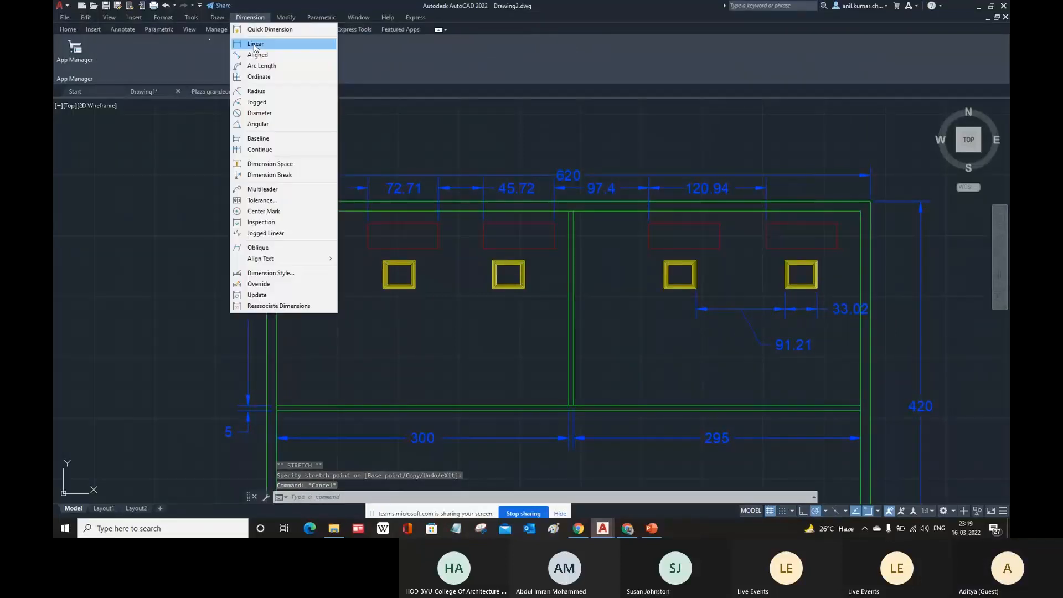
click(255, 41)
click(659, 295)
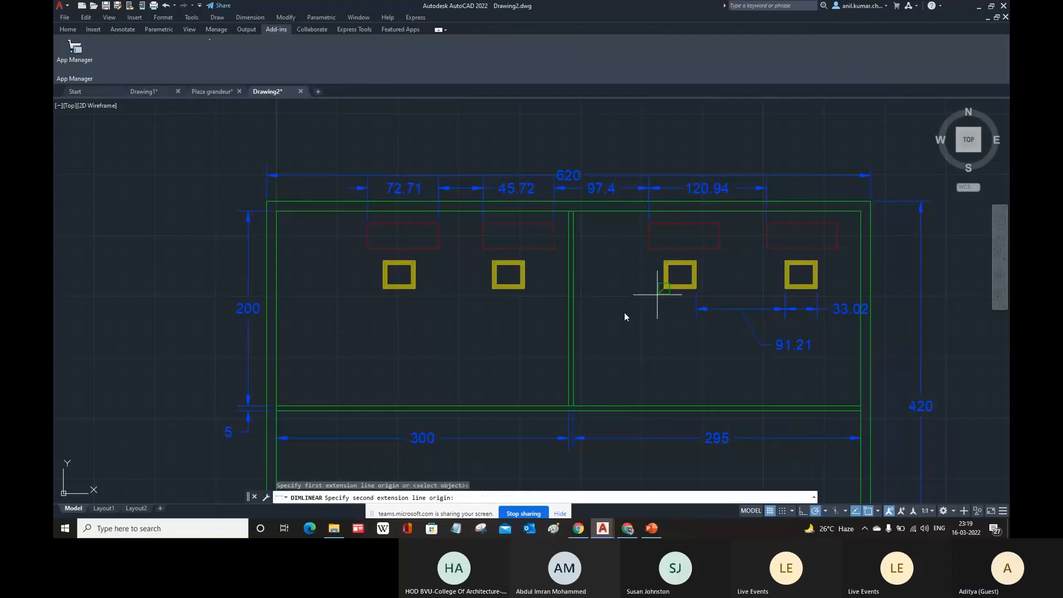
click(525, 293)
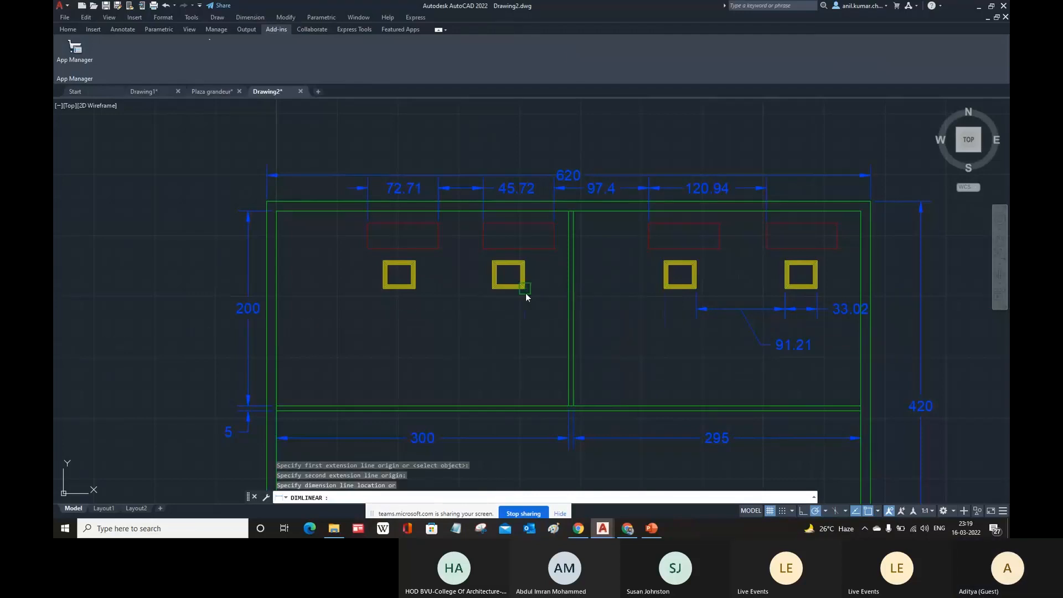
click(697, 311)
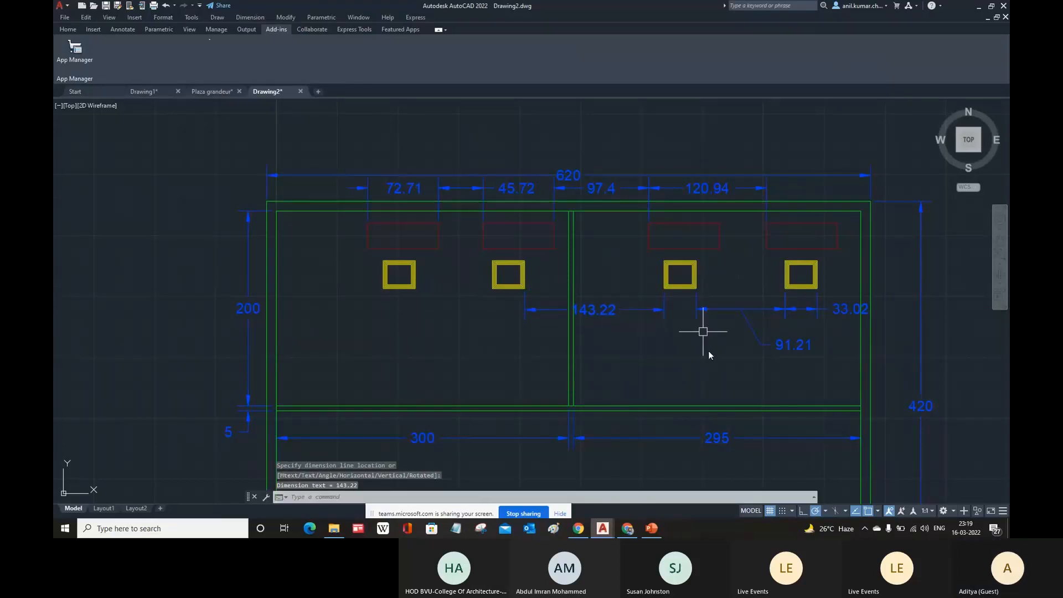
key(Escape)
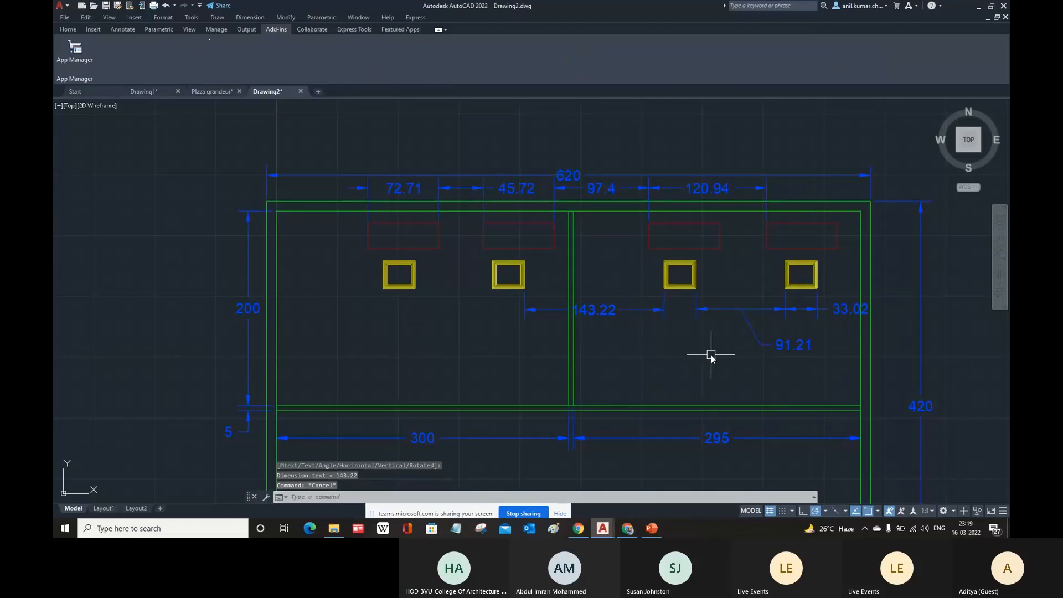
Zoom to the extents of the floor plan and save the drawing
text(z)
key(Return)
text(e)
key(Return)
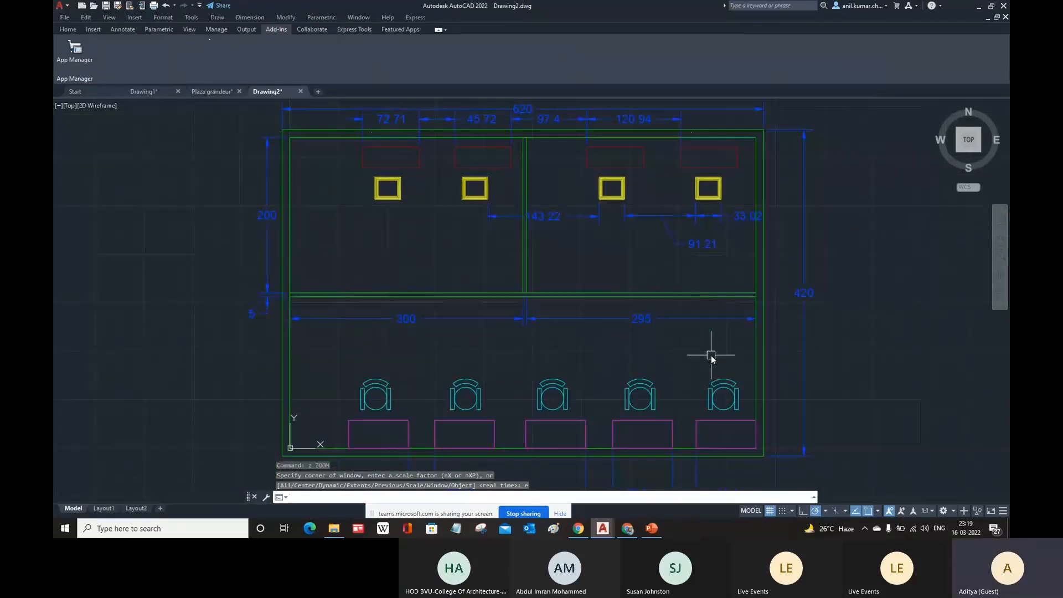
key(ctrl+s)
key(Escape)
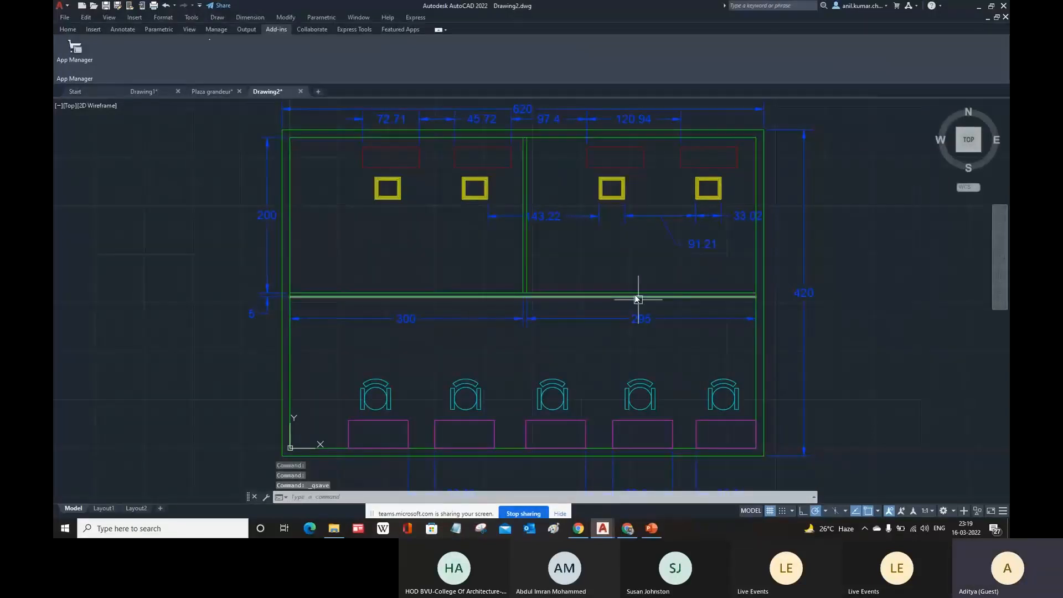
Compare the floor plan in model space with the viewports on Layout1 and Layout2, finishing on Layout2
scroll(638, 302, down, 1)
scroll(638, 309, up, 2)
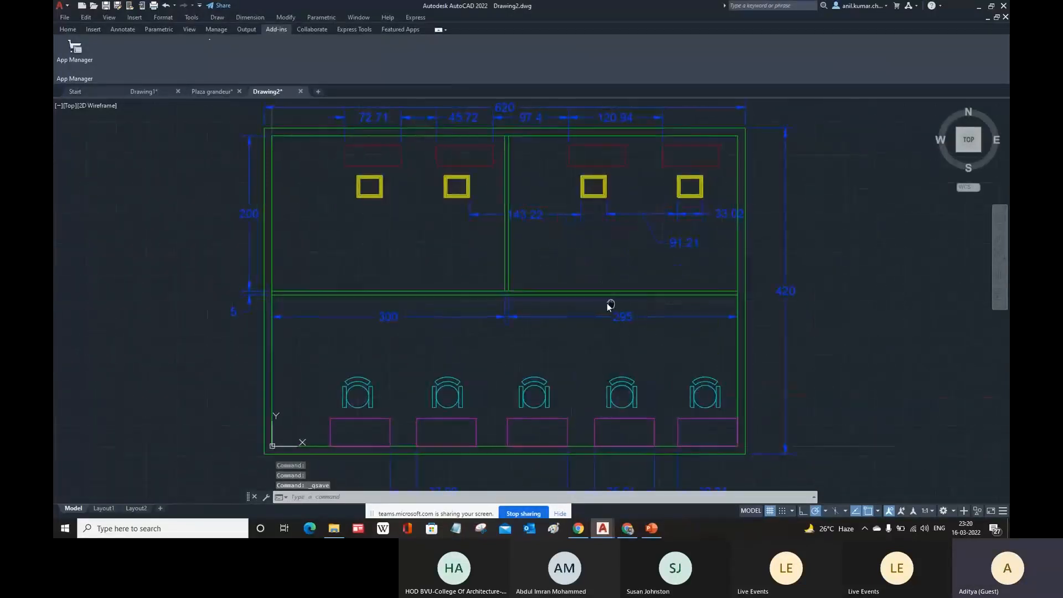
click(68, 29)
click(136, 508)
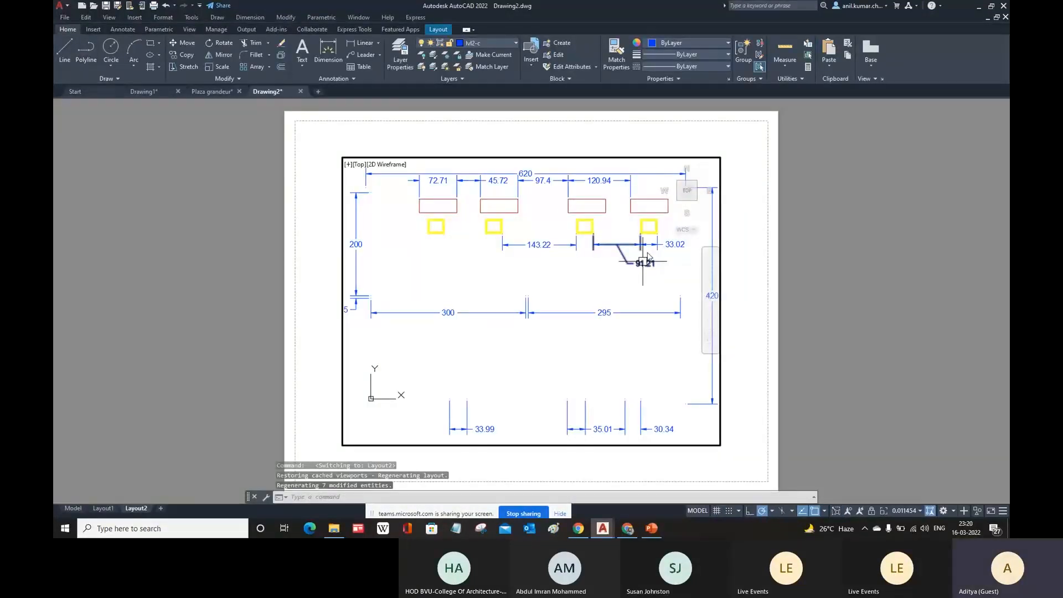
click(112, 510)
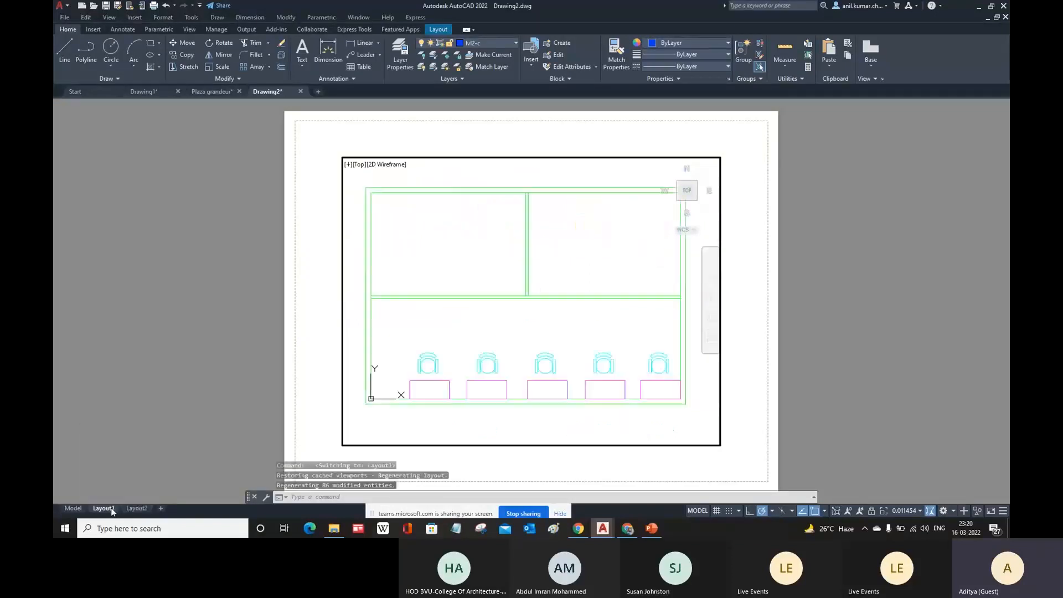
click(77, 508)
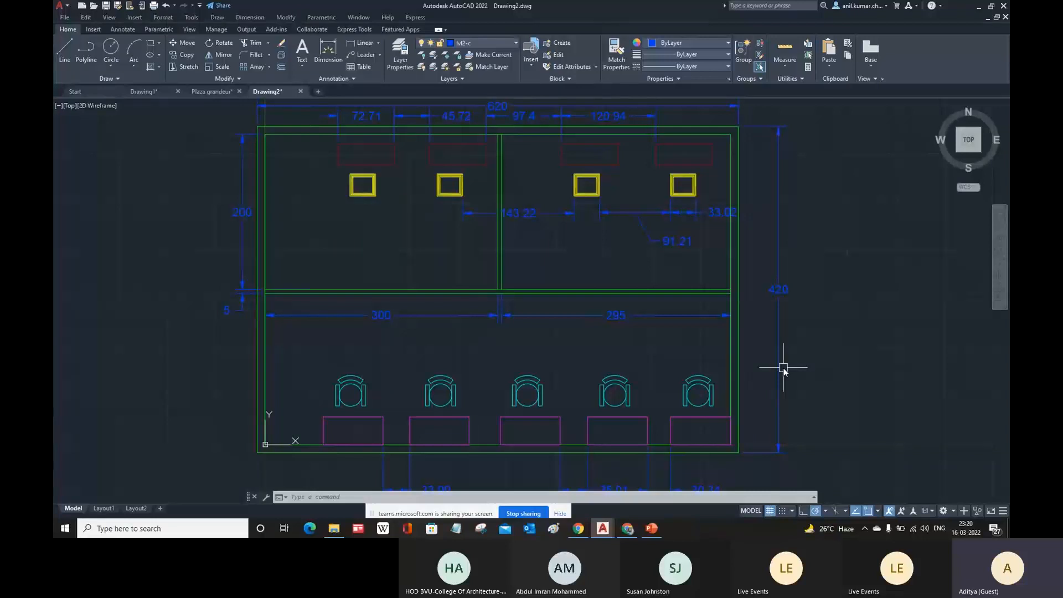
click(103, 509)
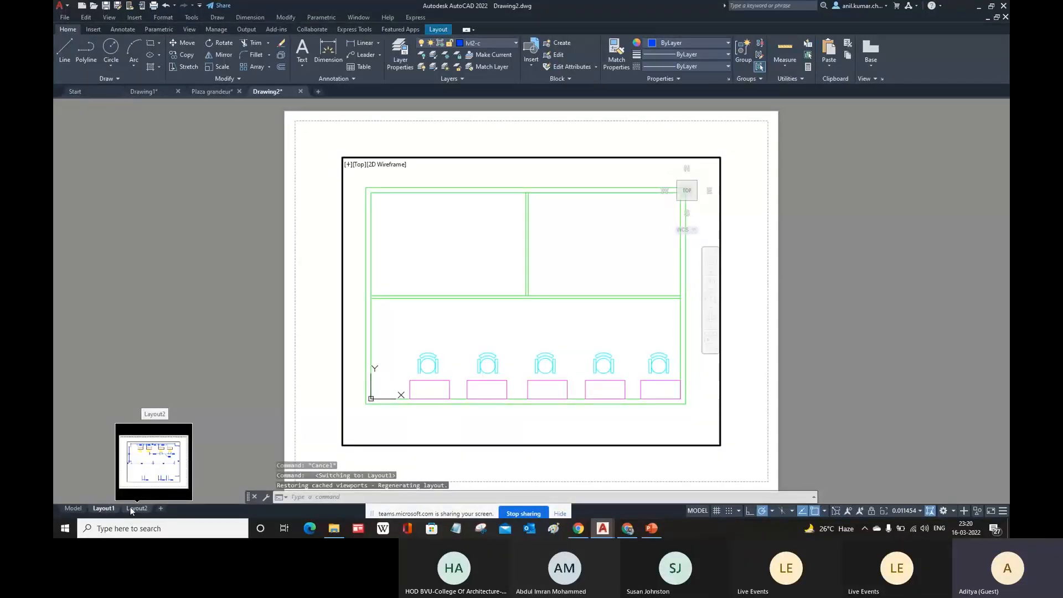
click(130, 508)
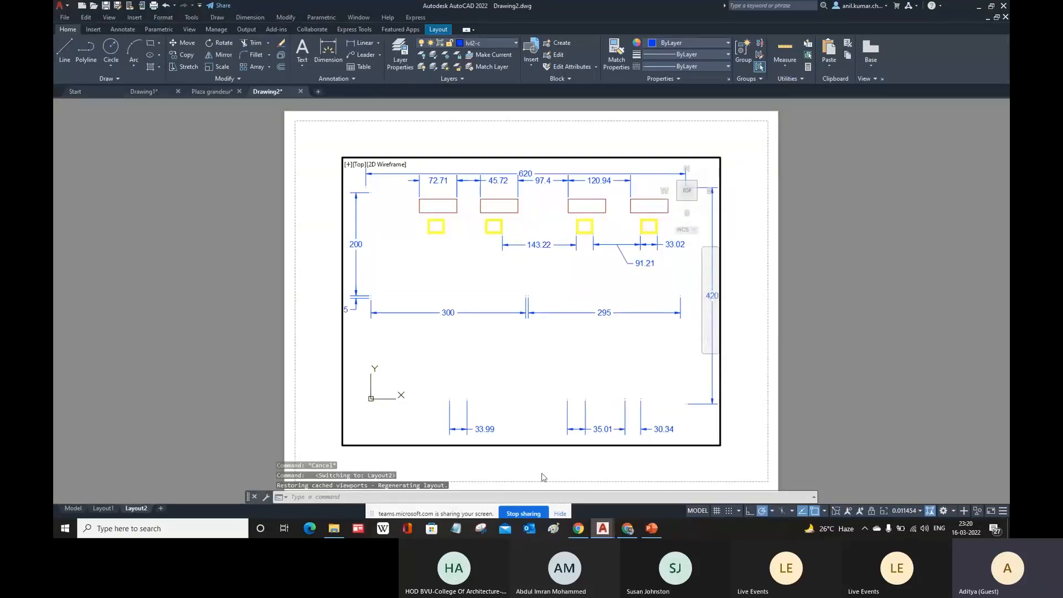
click(529, 515)
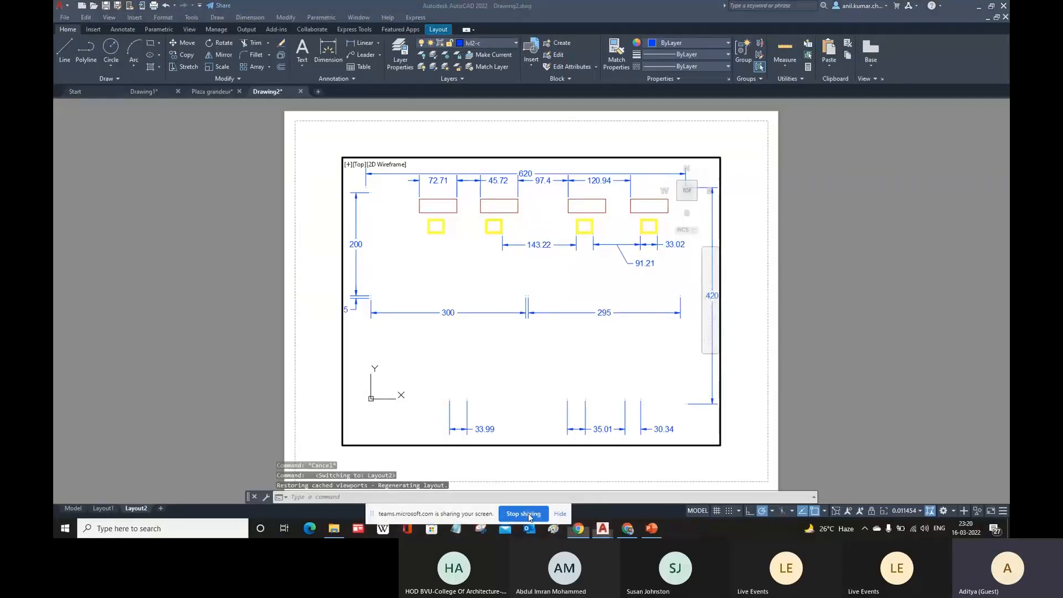